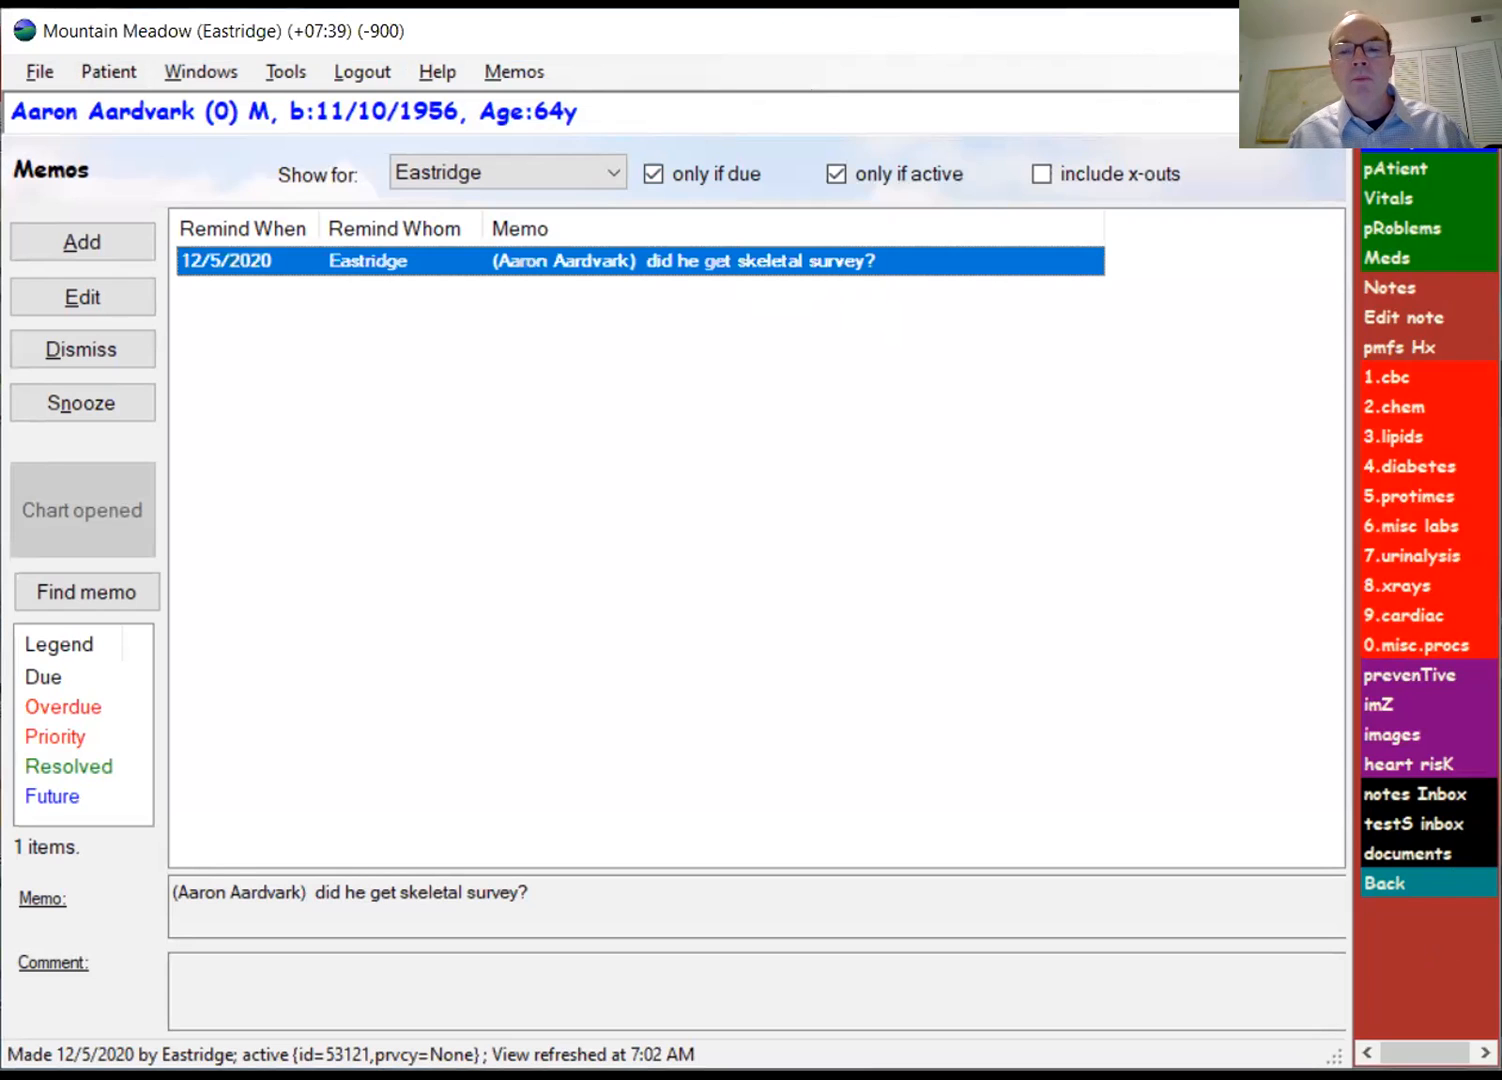
# Step: Find the 55-year-old female patient by the first two letters of each name and open her chart
pyautogui.click(1400, 140)
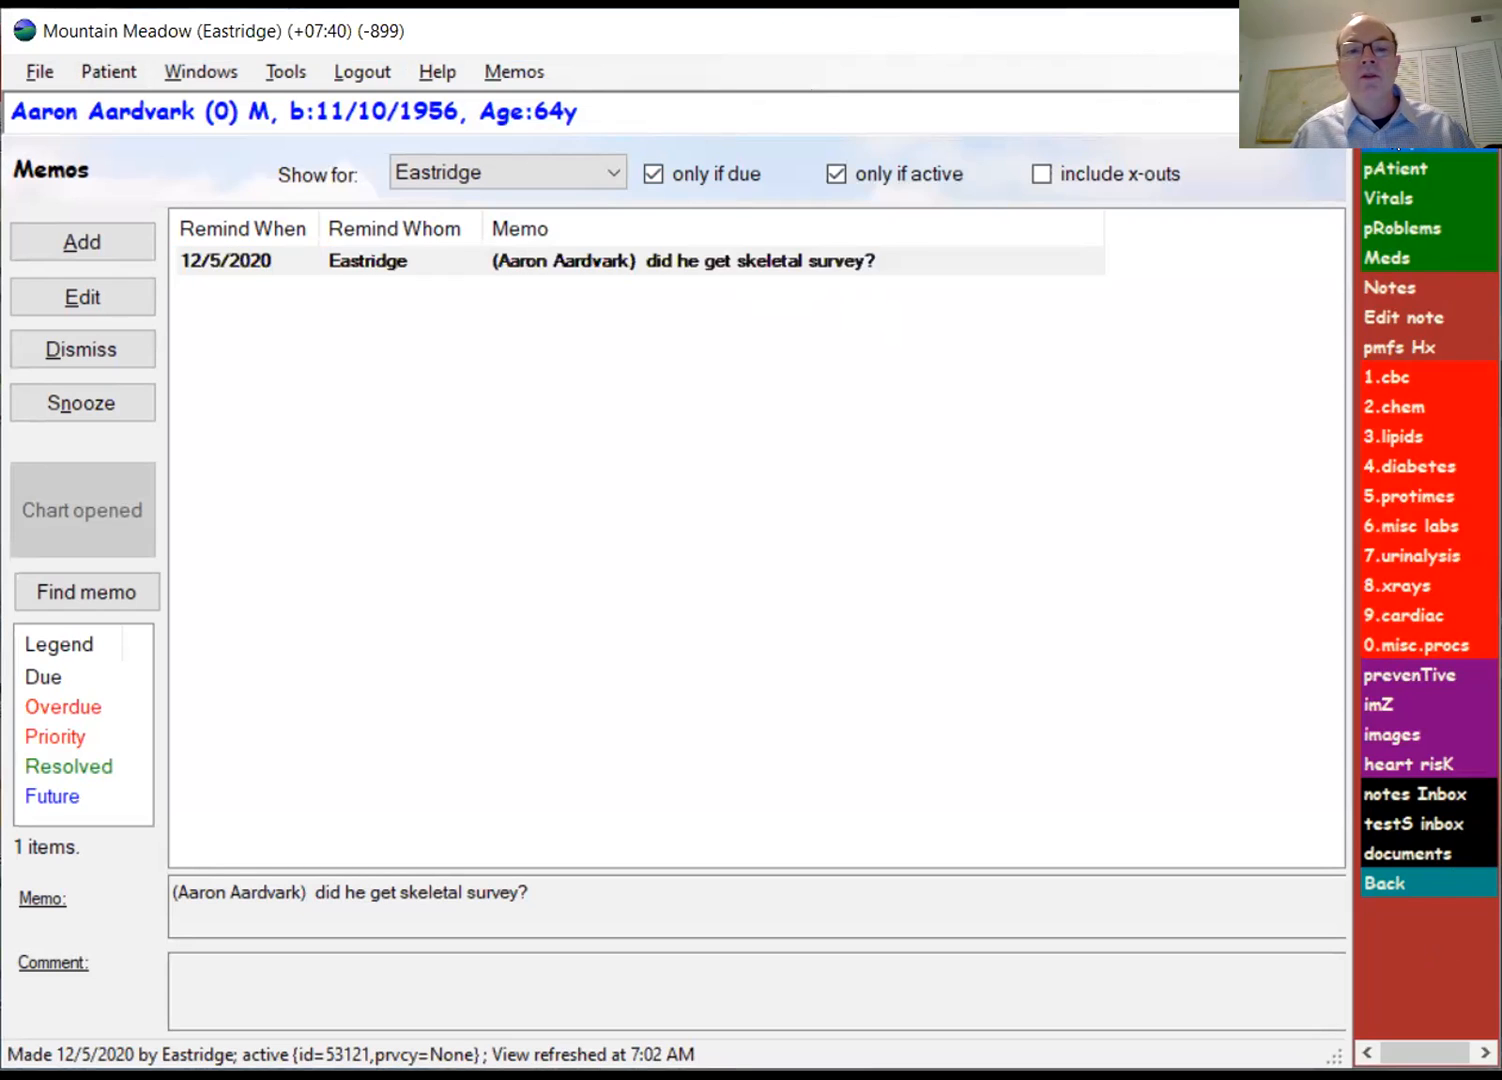
pyautogui.write('be')
pyautogui.press('Tab')
pyautogui.write('ba')
pyautogui.press('Return')
pyautogui.press('Return')
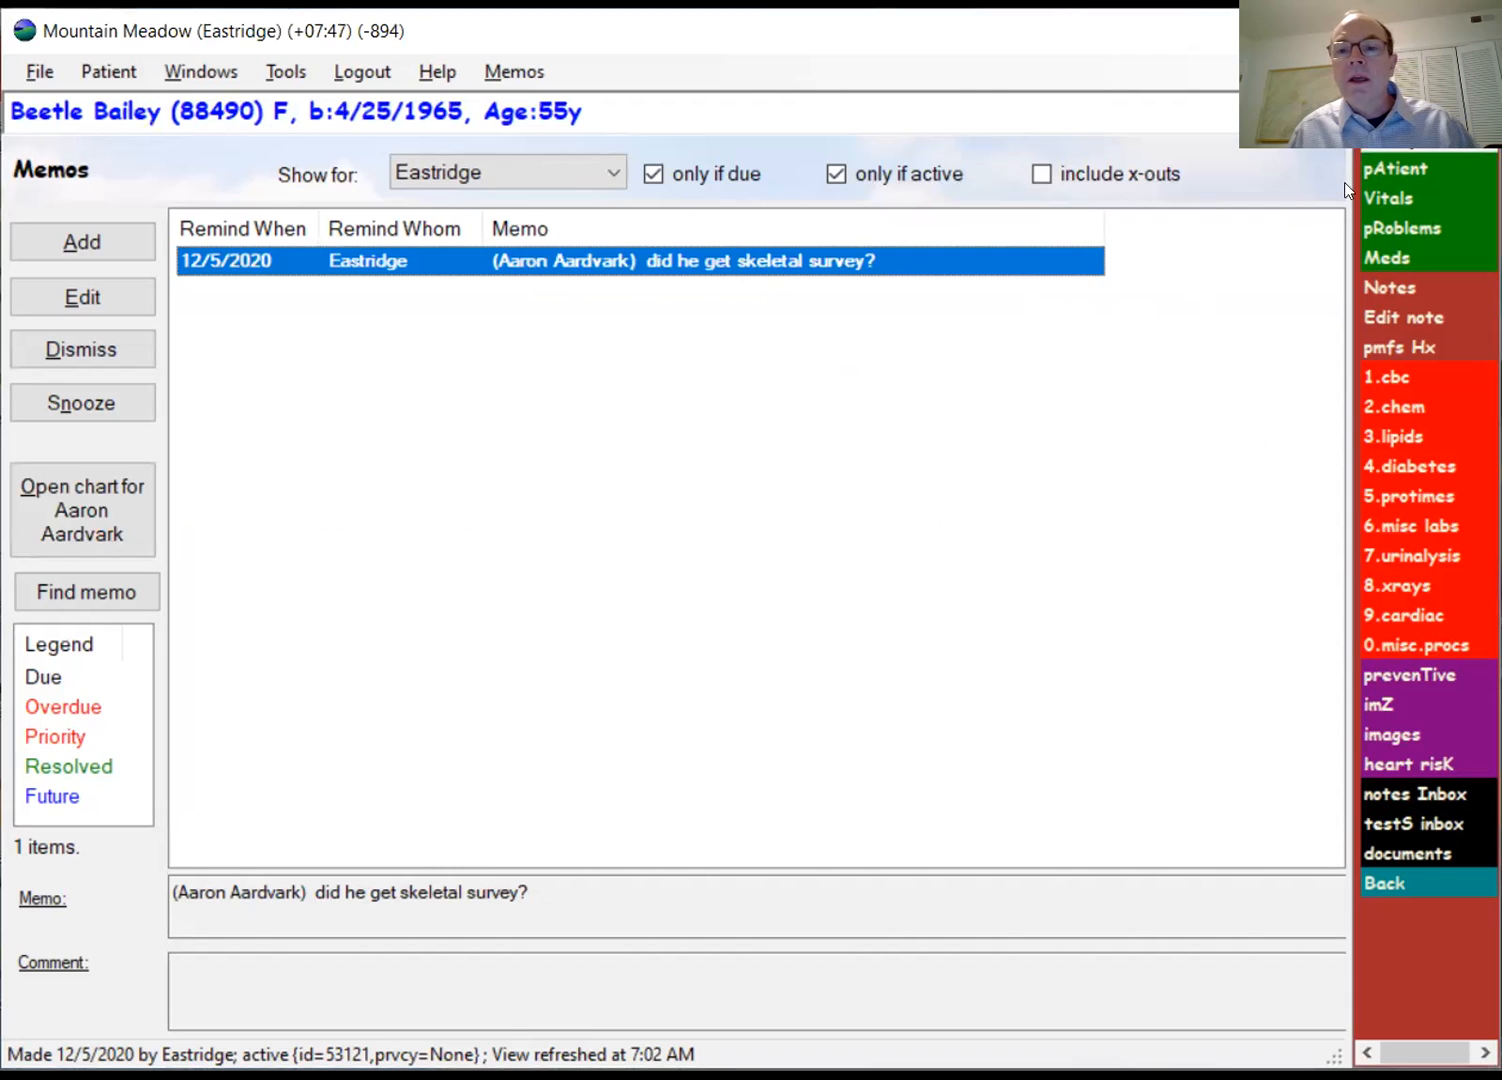
# Step: Review the patient's information, vitals, problem list, medications, chart notes, past histories and CBC results
pyautogui.click(1382, 165)
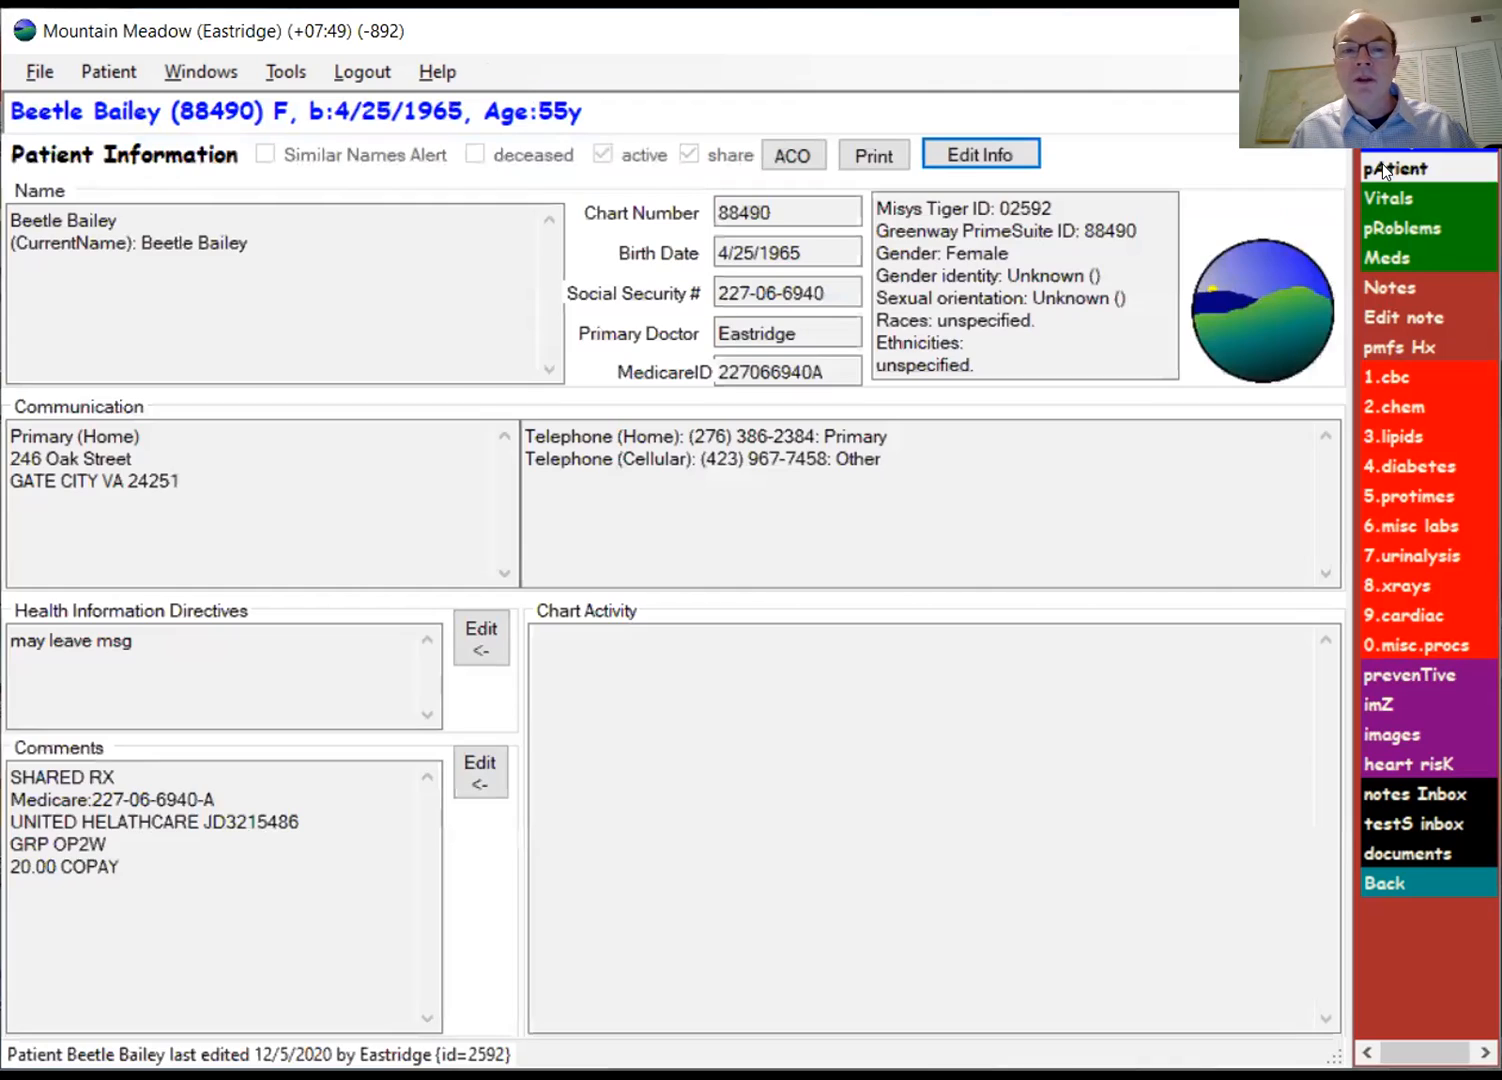
pyautogui.click(1393, 195)
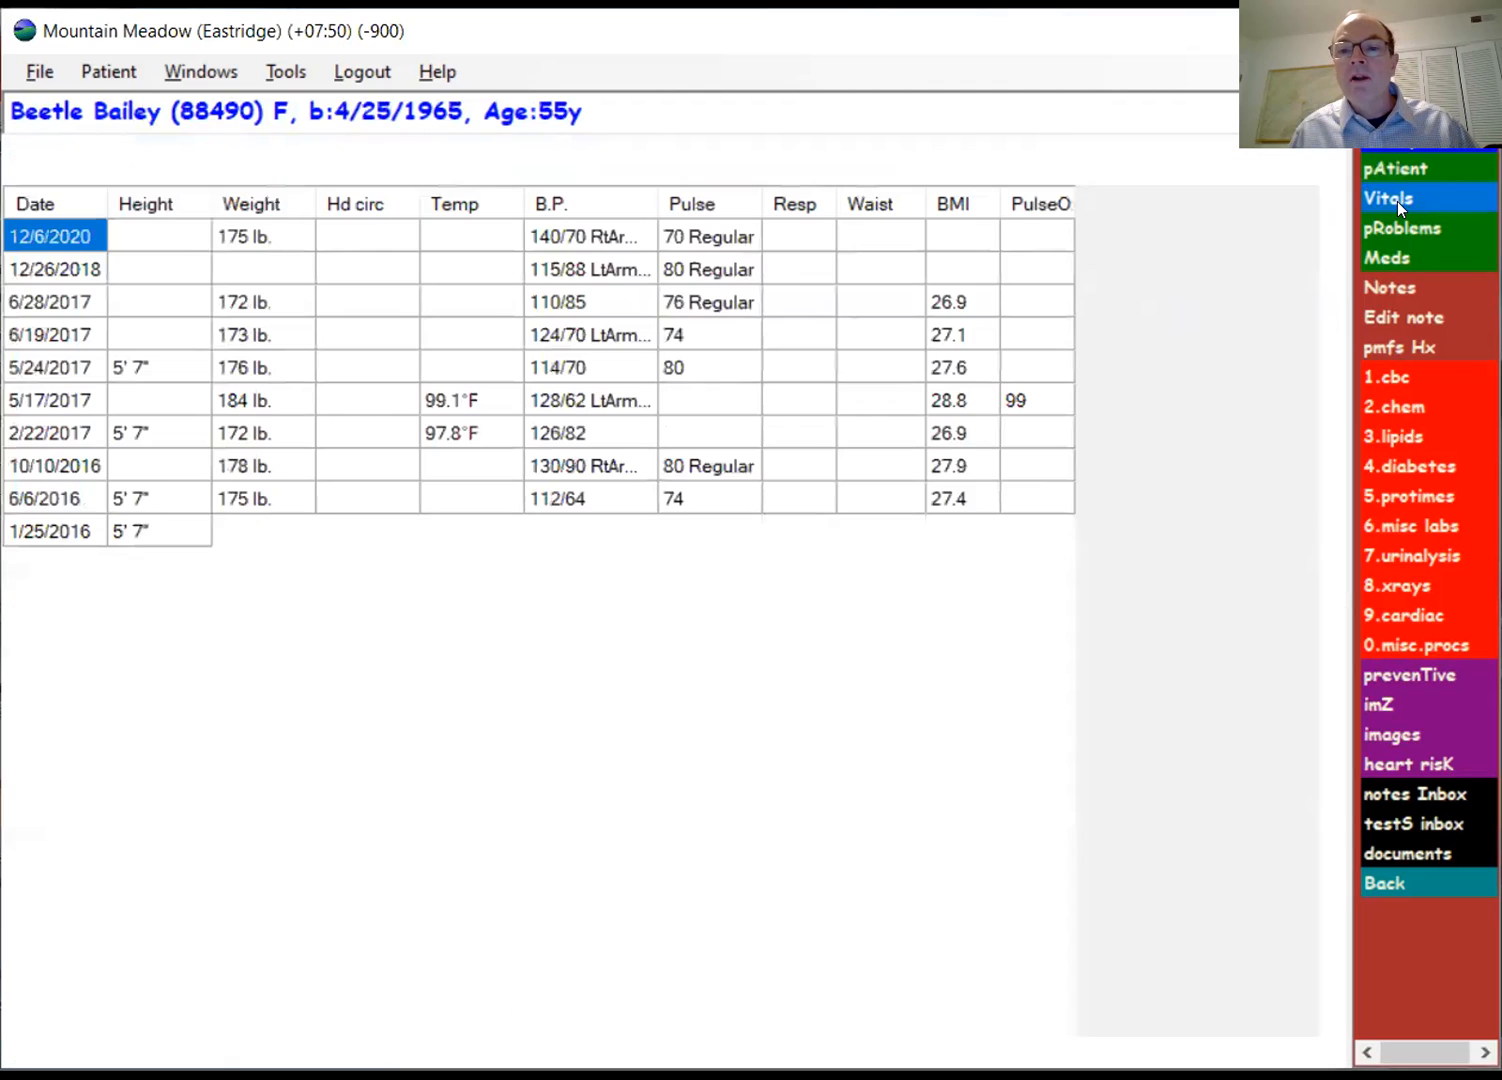
pyautogui.click(1399, 219)
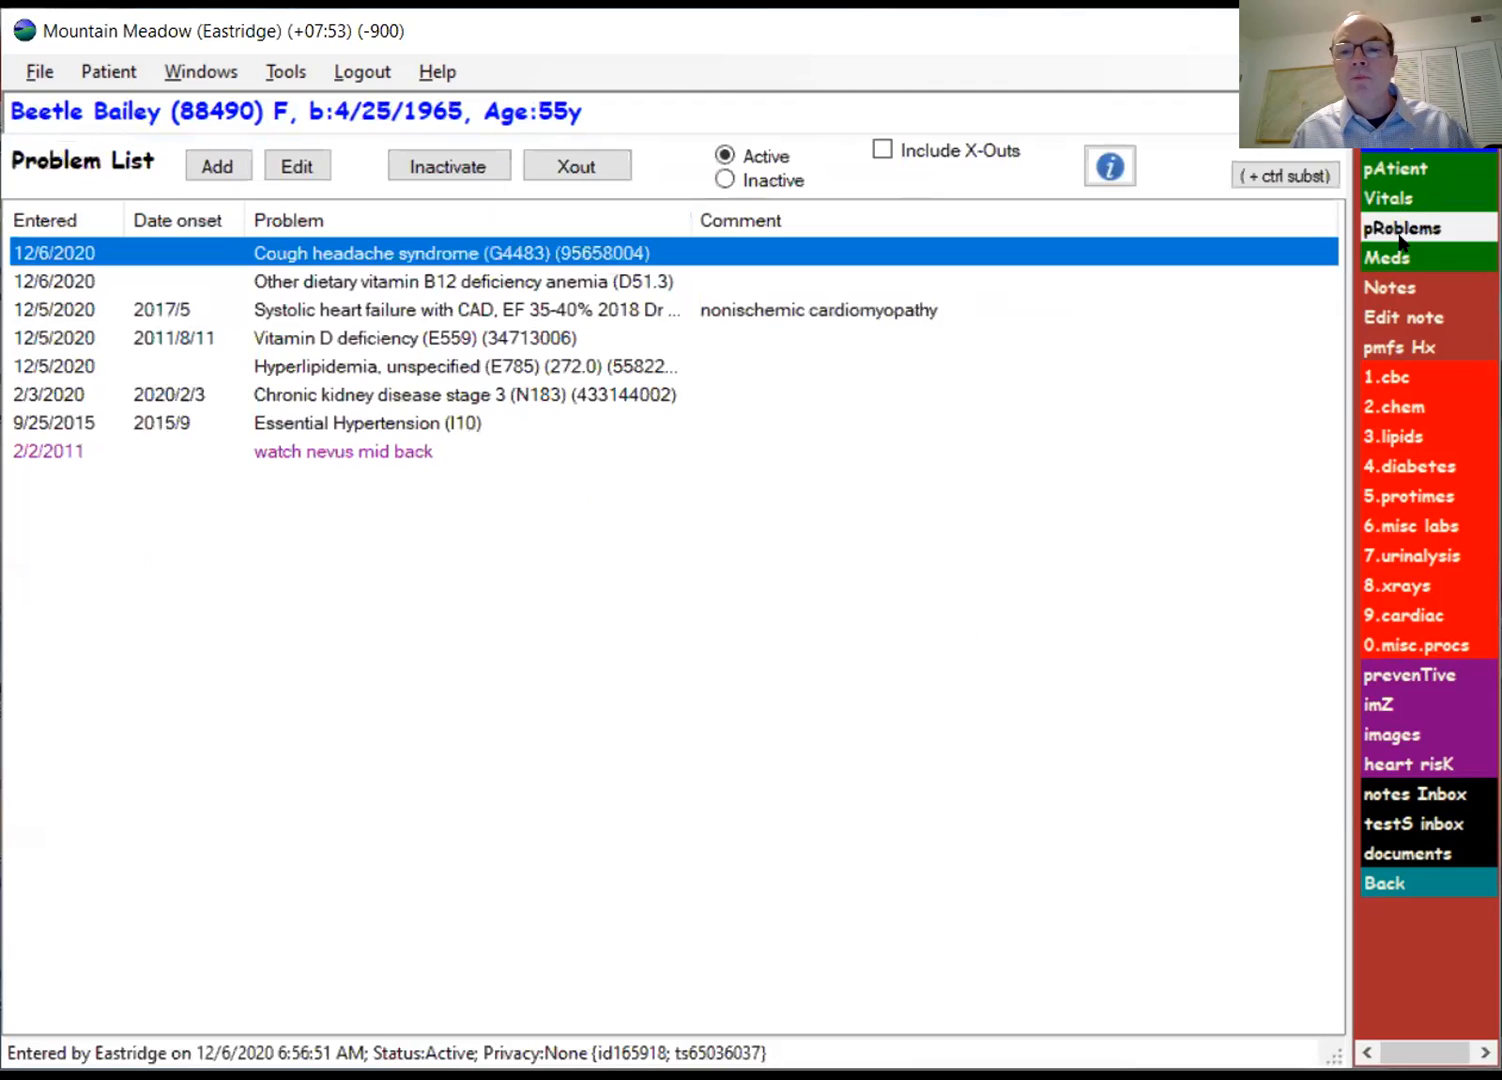
pyautogui.click(1393, 257)
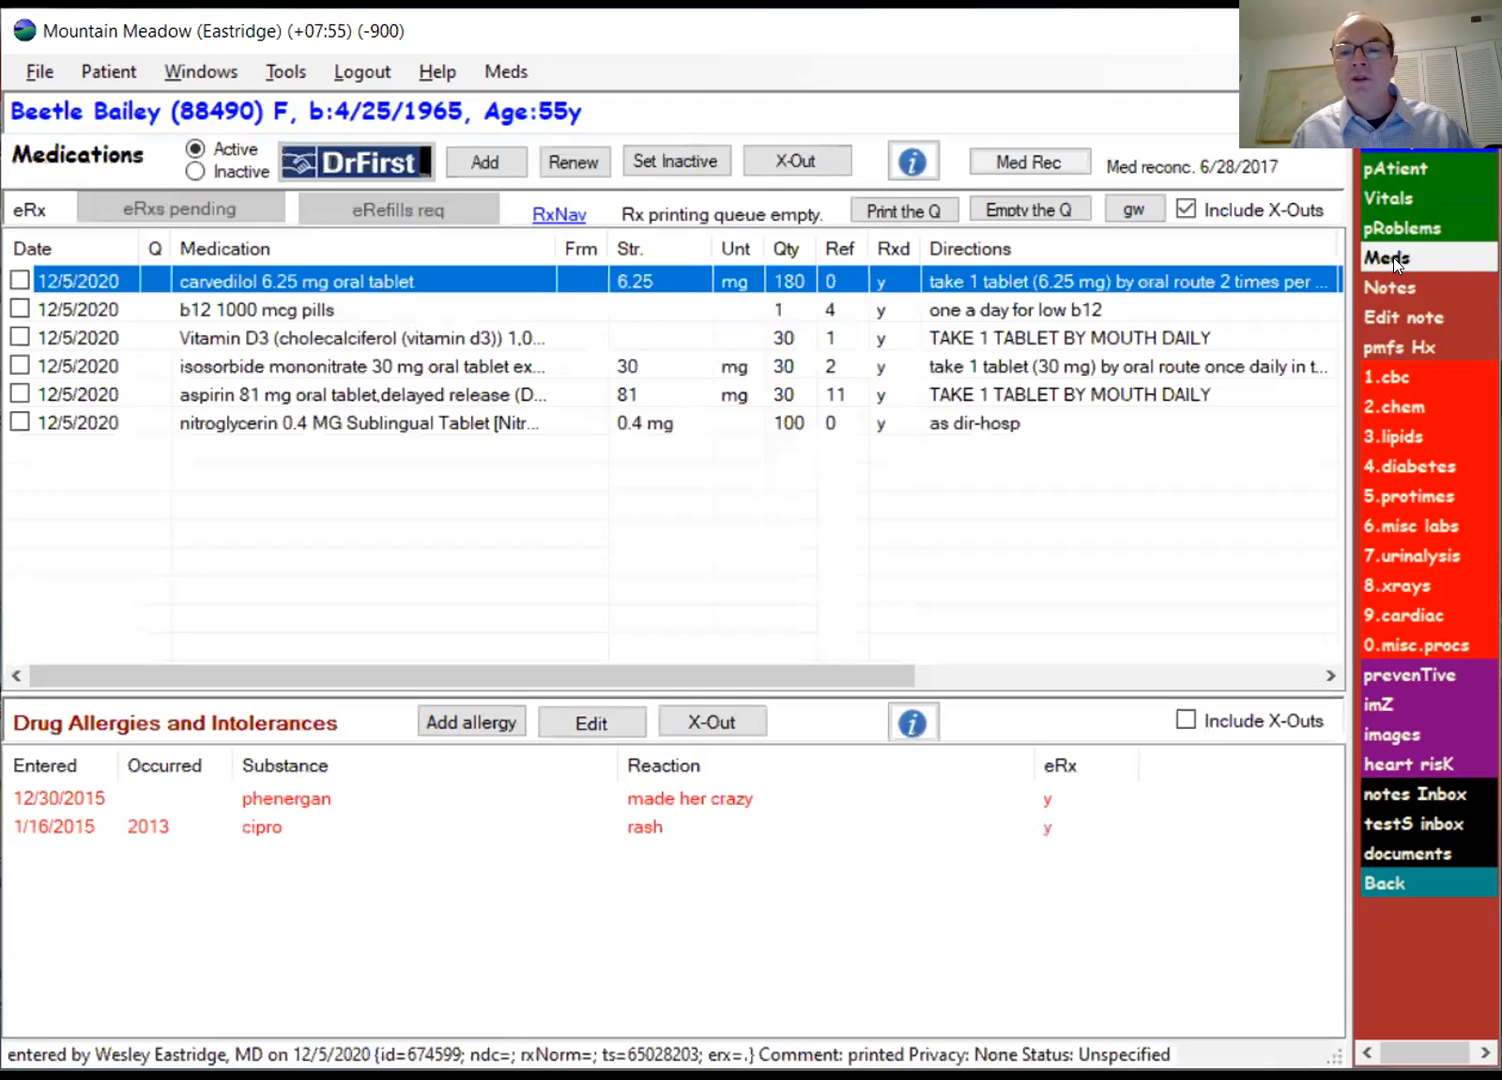
pyautogui.click(1391, 286)
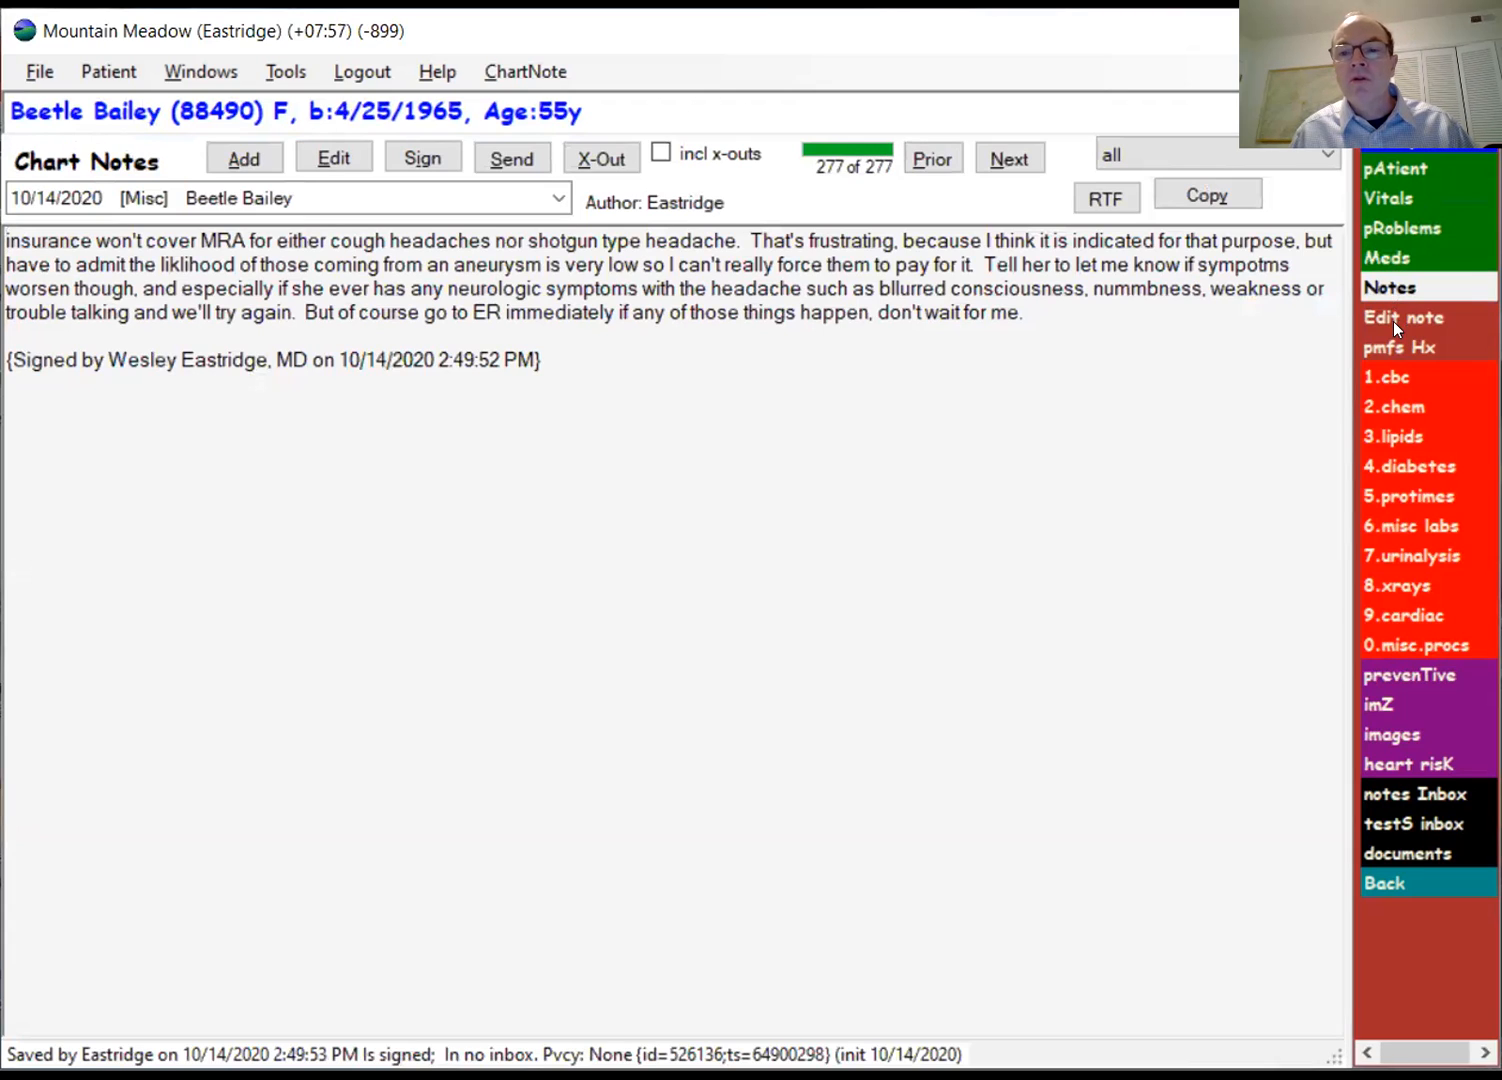
pyautogui.click(1395, 347)
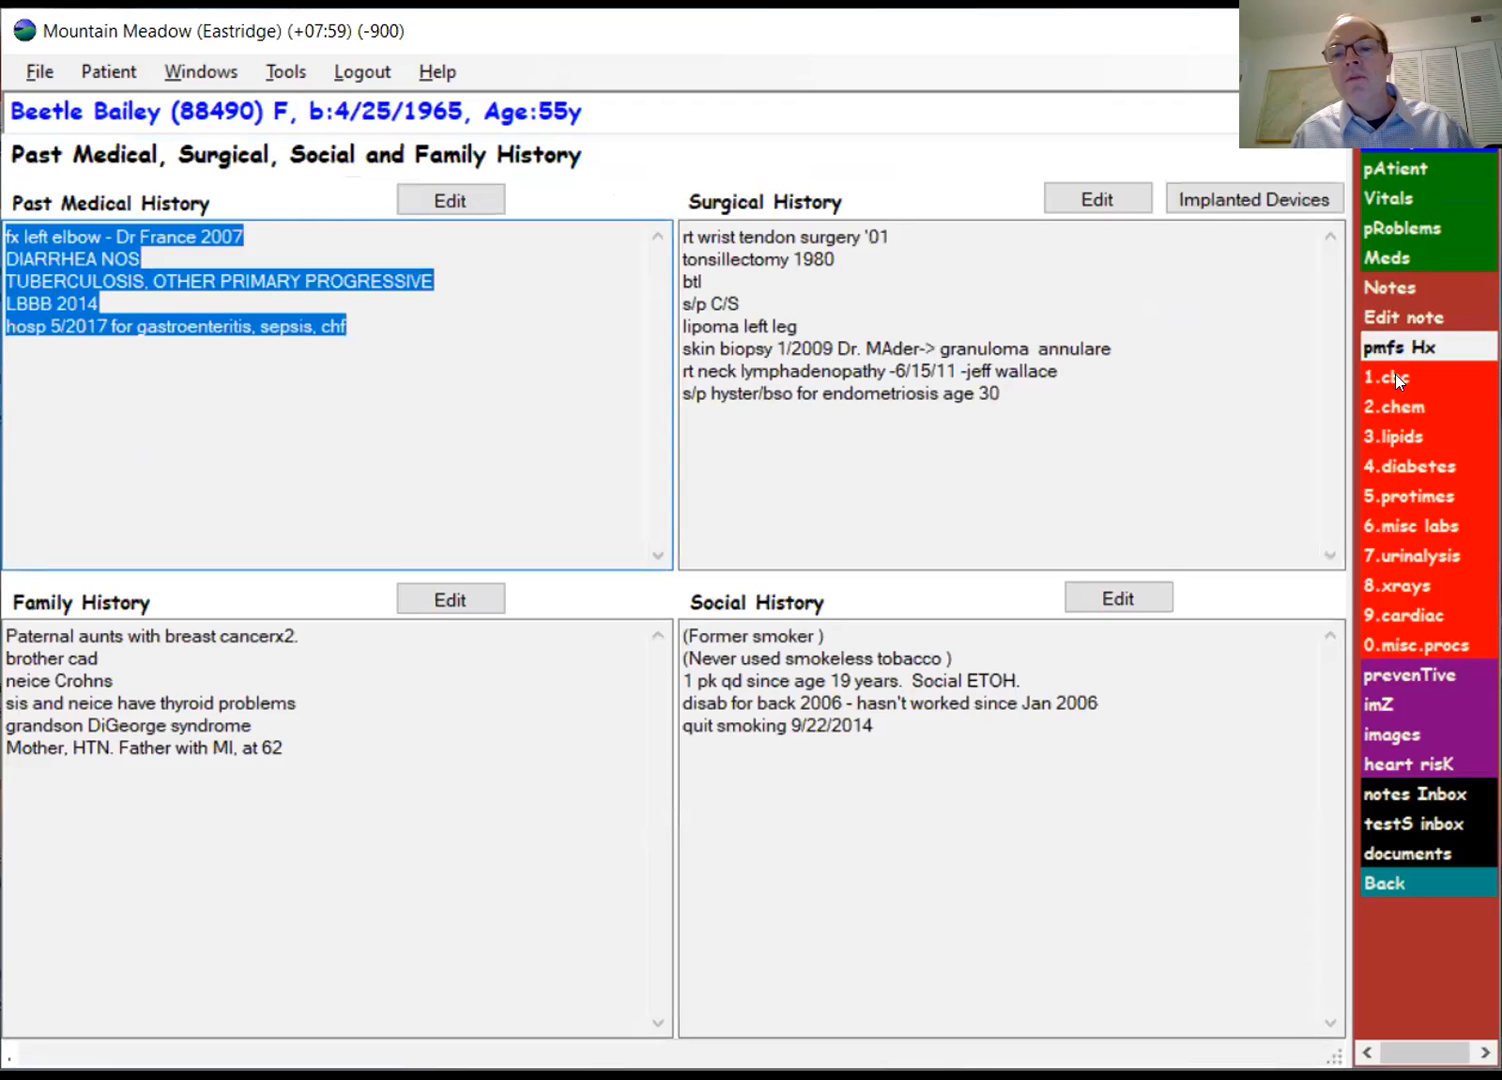
pyautogui.click(1395, 374)
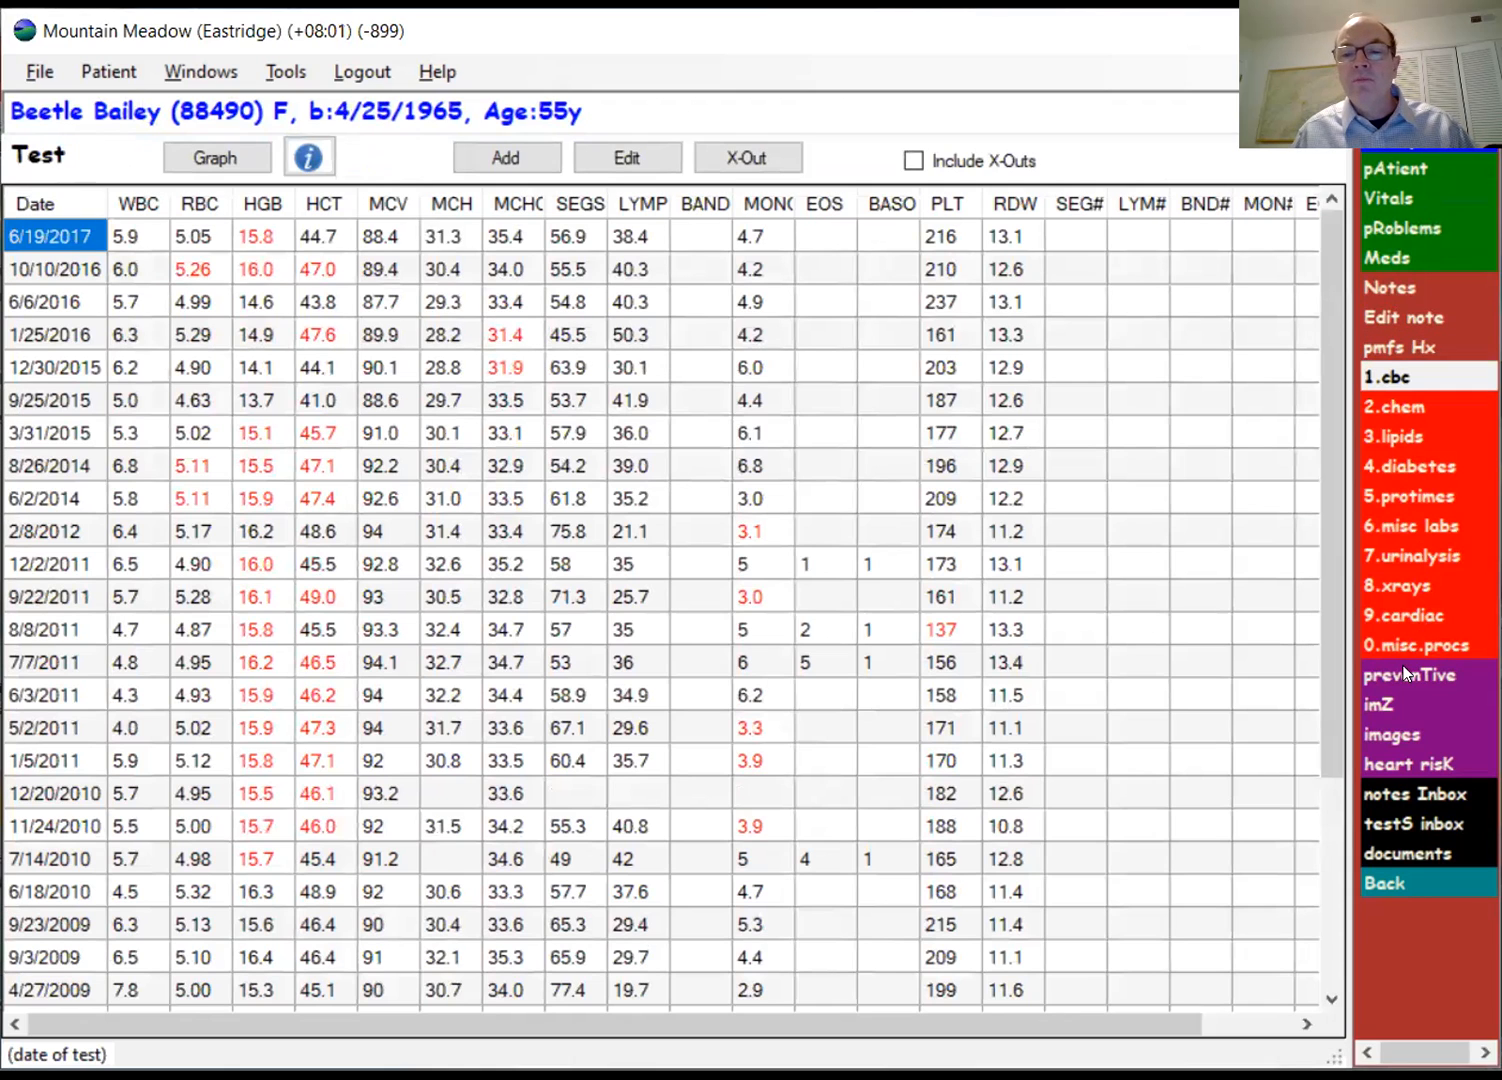
# Step: Review the preventive tasks, immunizations, stored image, ten-year cardiac risk and scanned documents, and return to the preceding view
pyautogui.click(1405, 673)
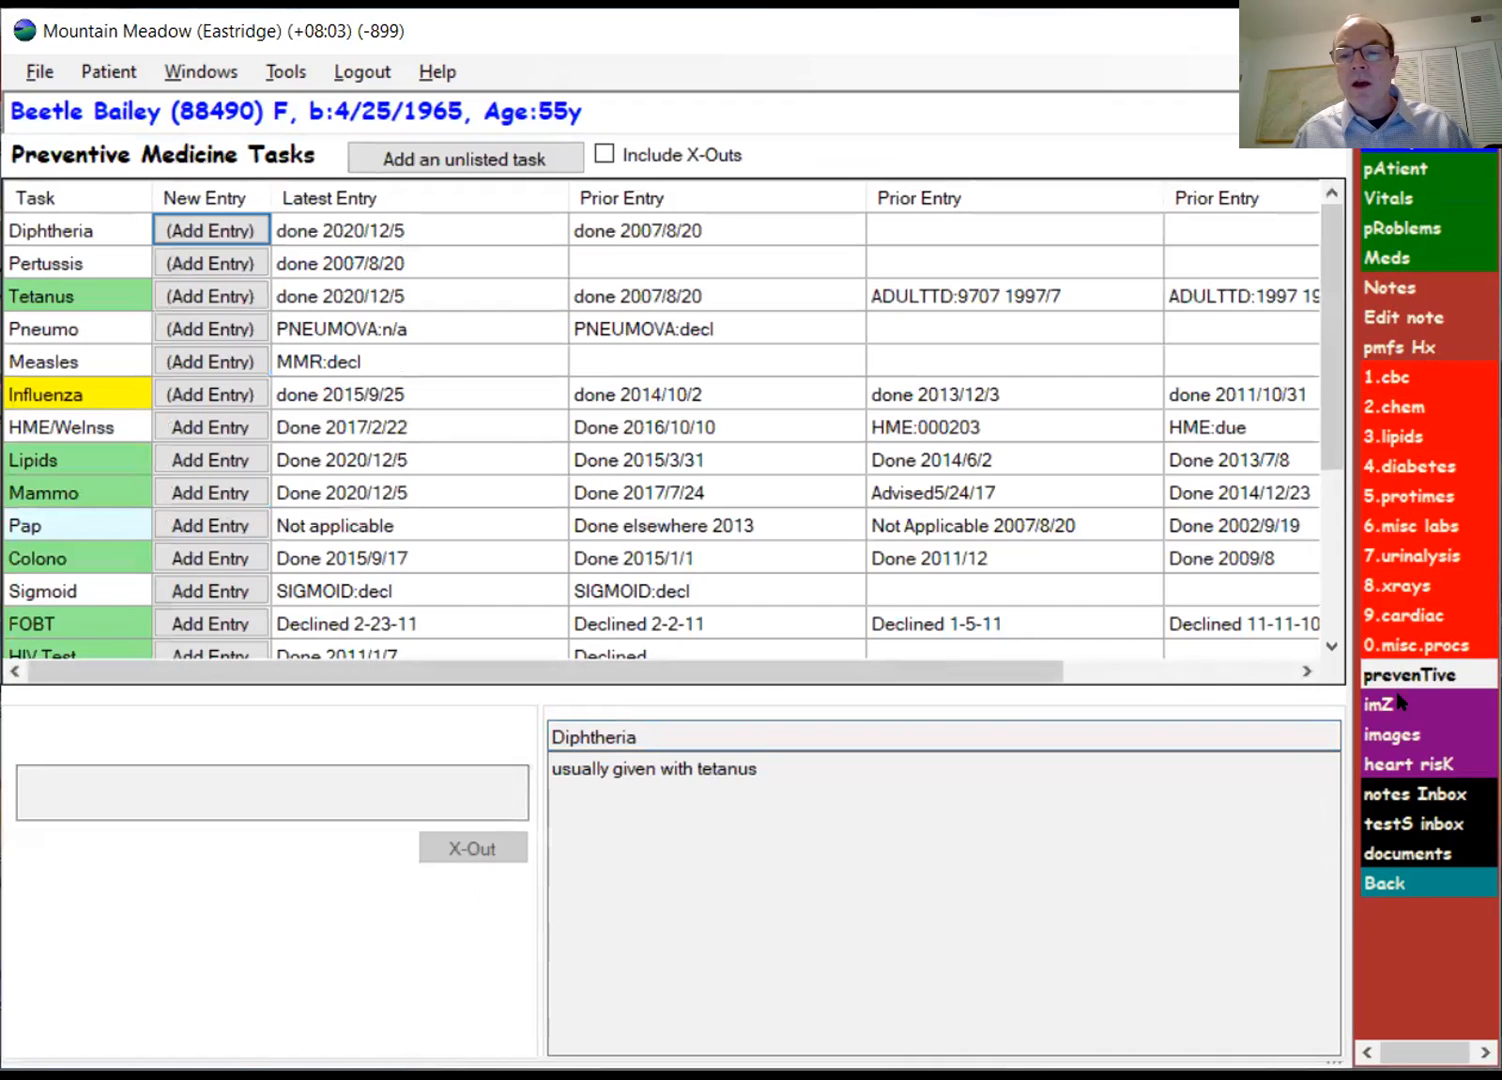
pyautogui.click(1390, 703)
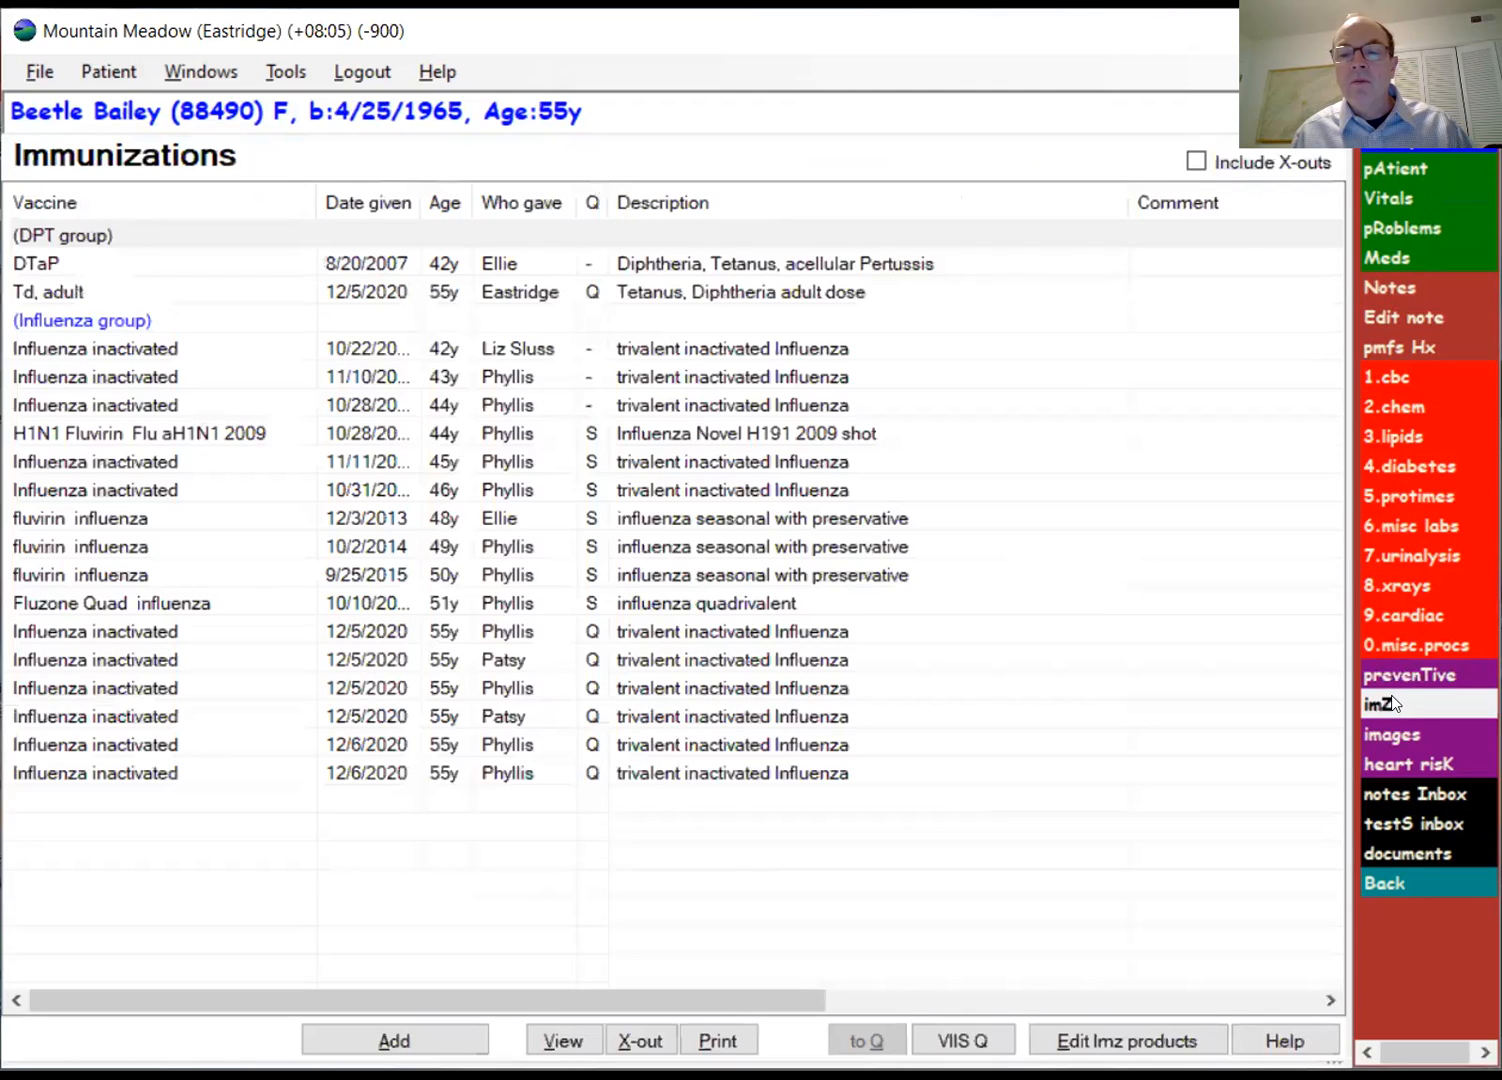
pyautogui.click(1391, 733)
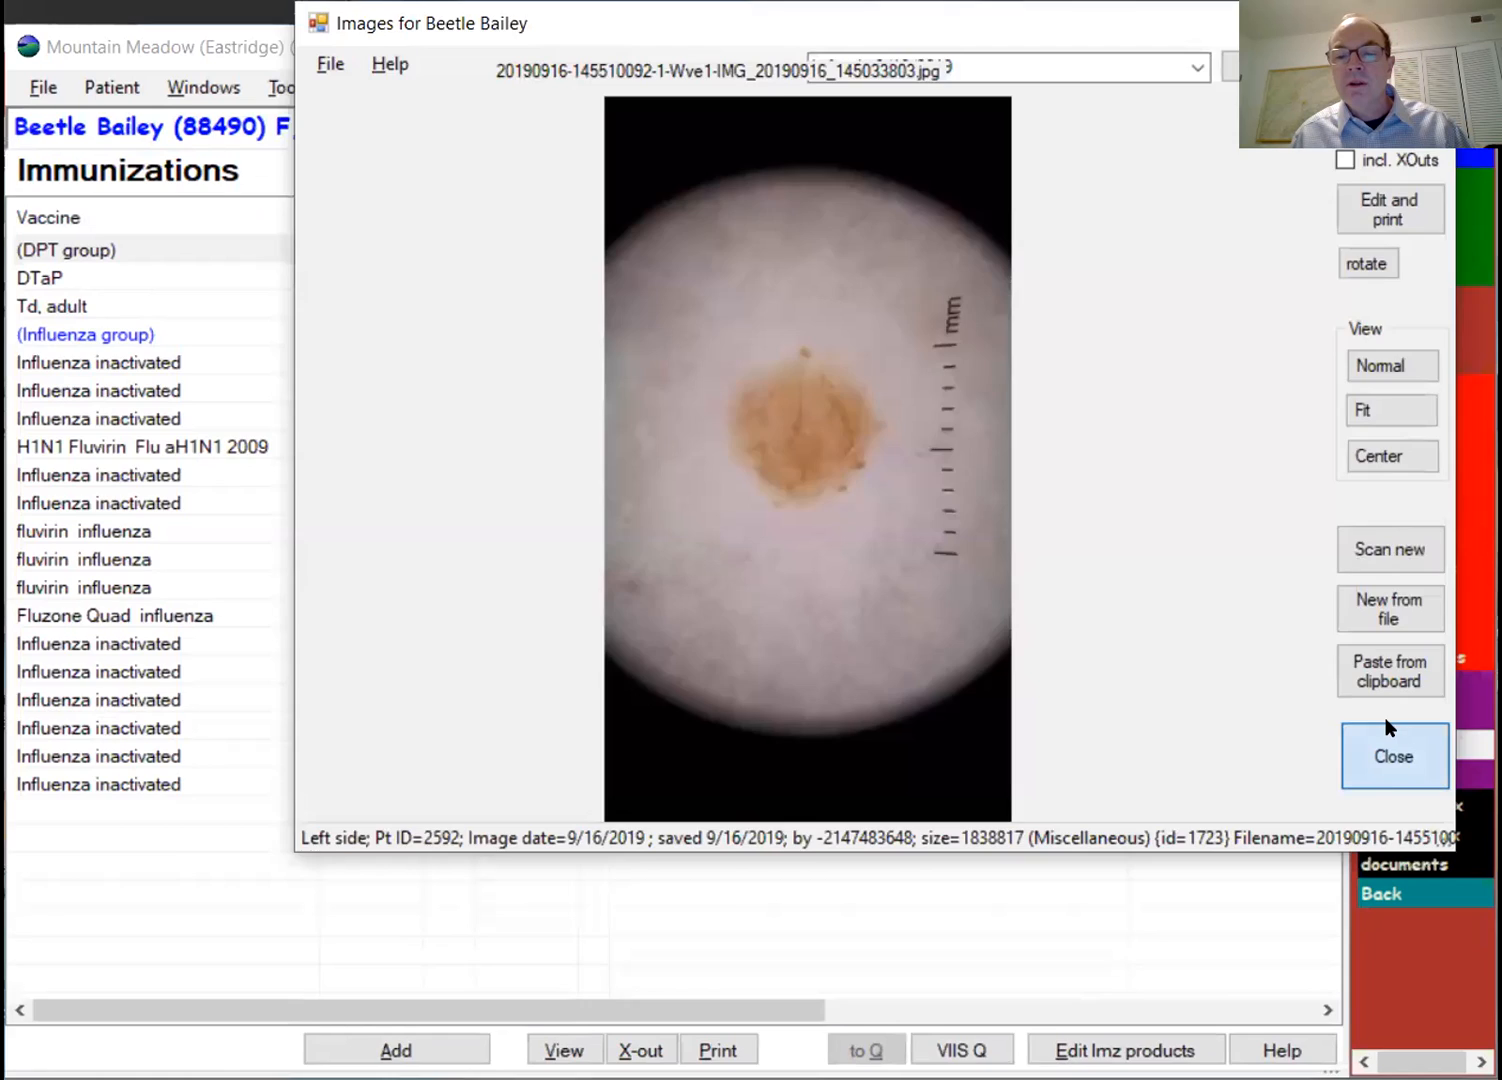
pyautogui.click(1390, 727)
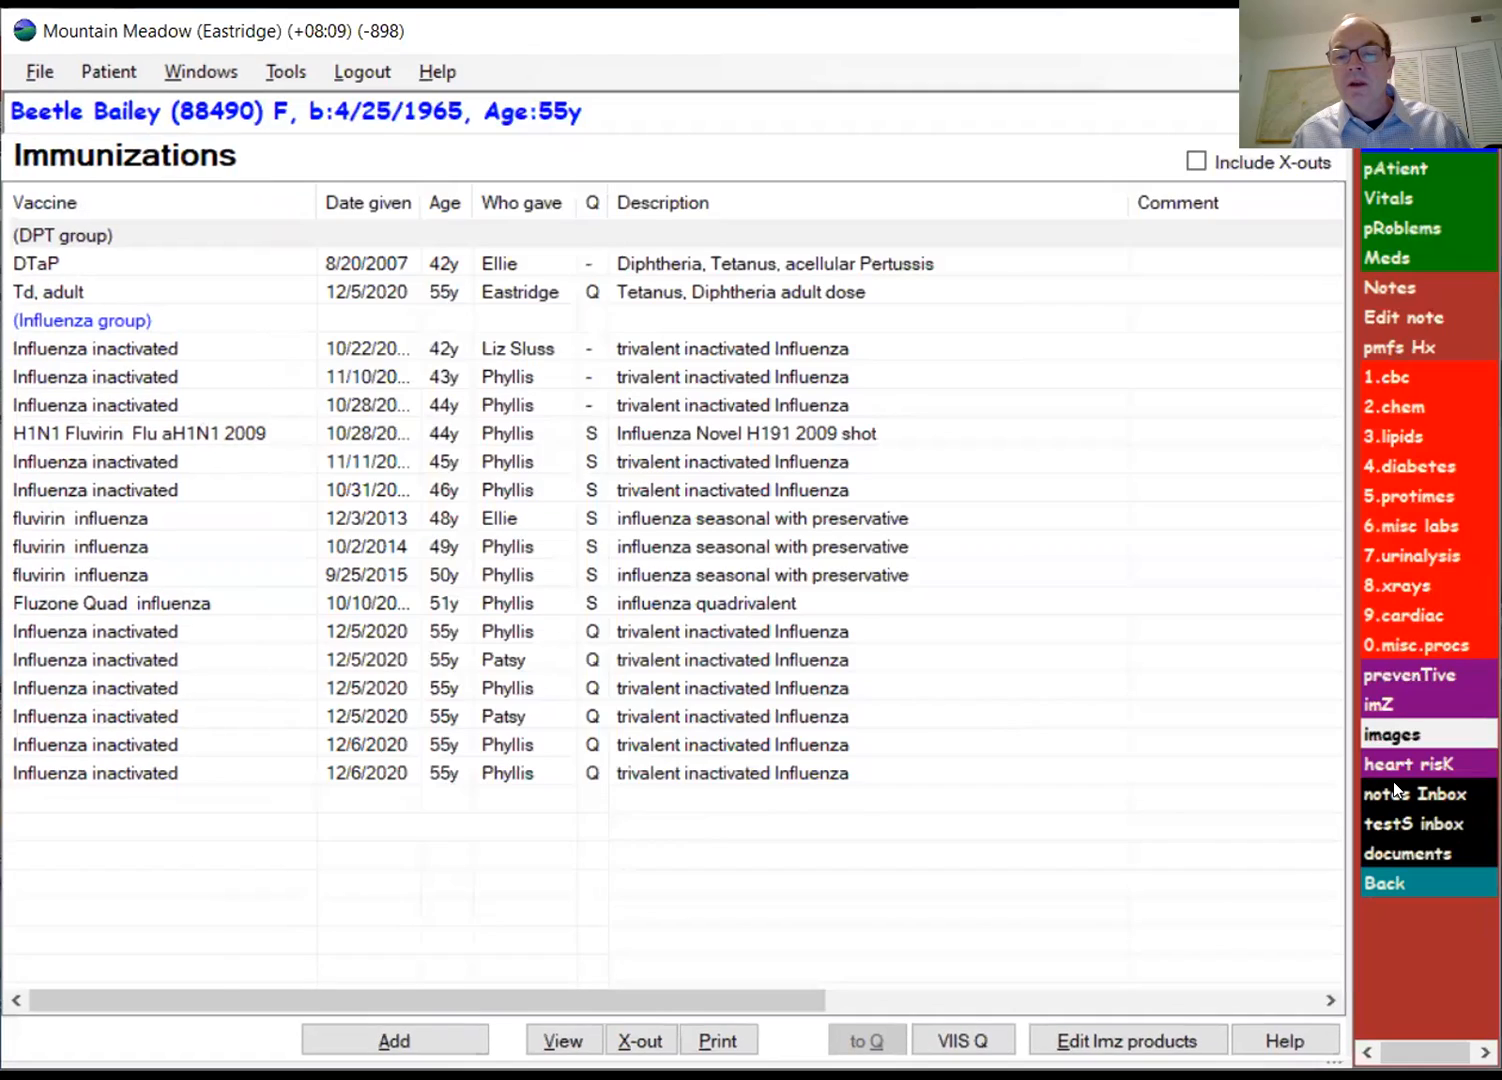
pyautogui.click(1393, 778)
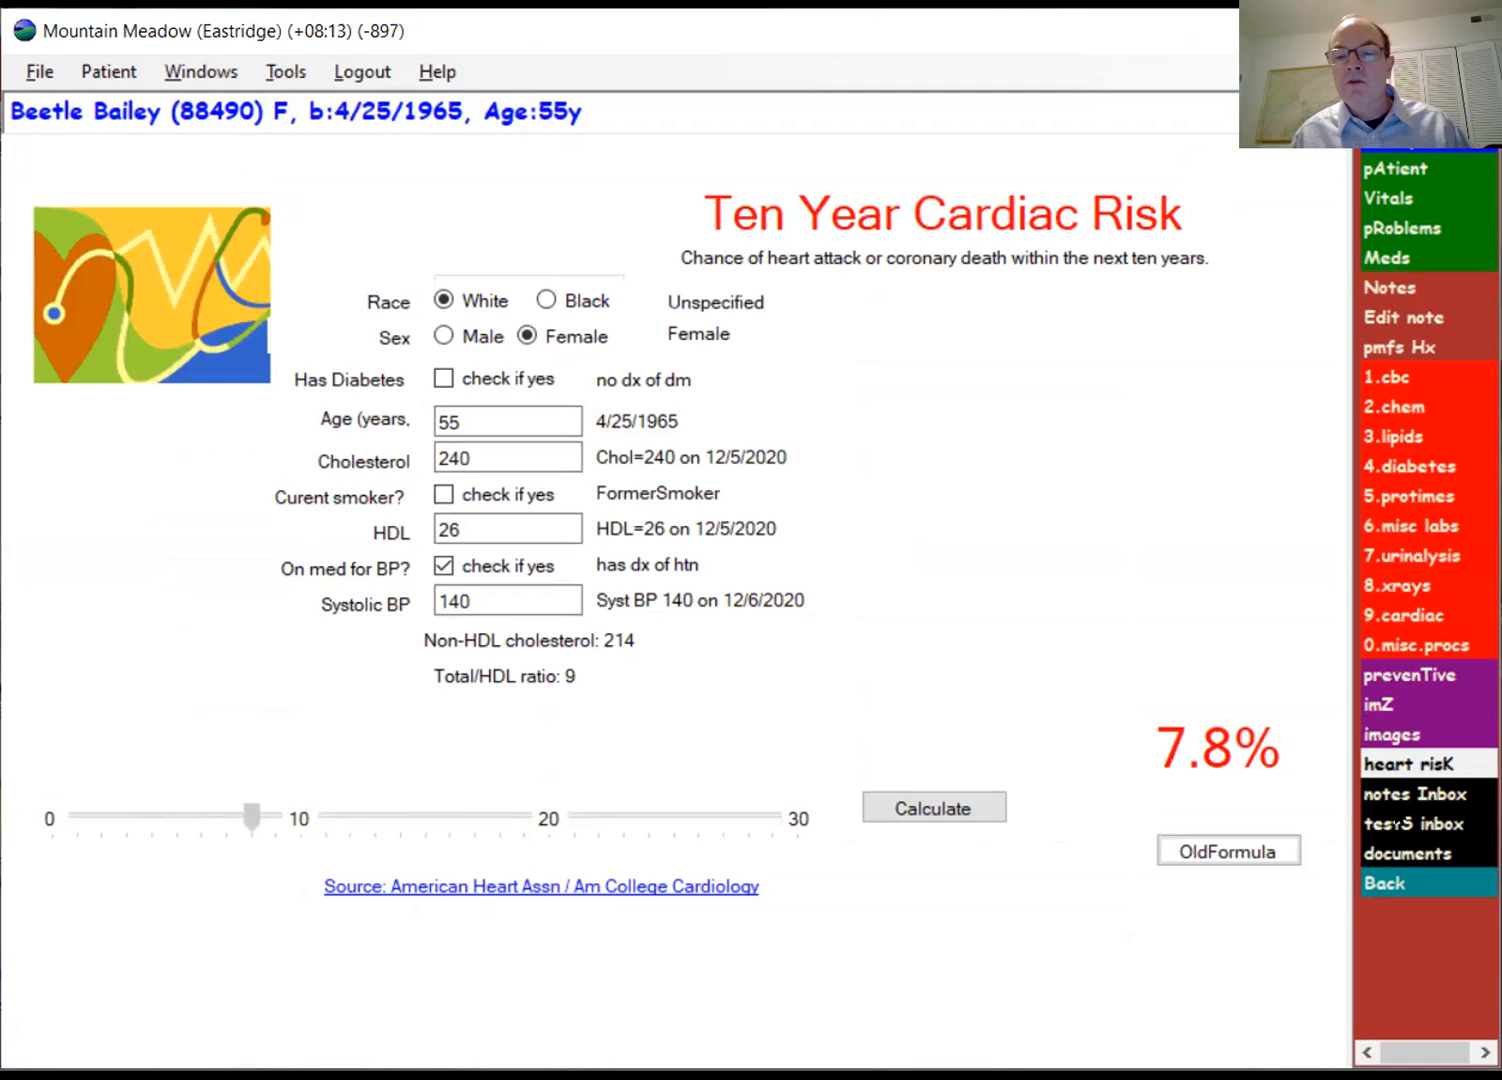
pyautogui.click(1393, 853)
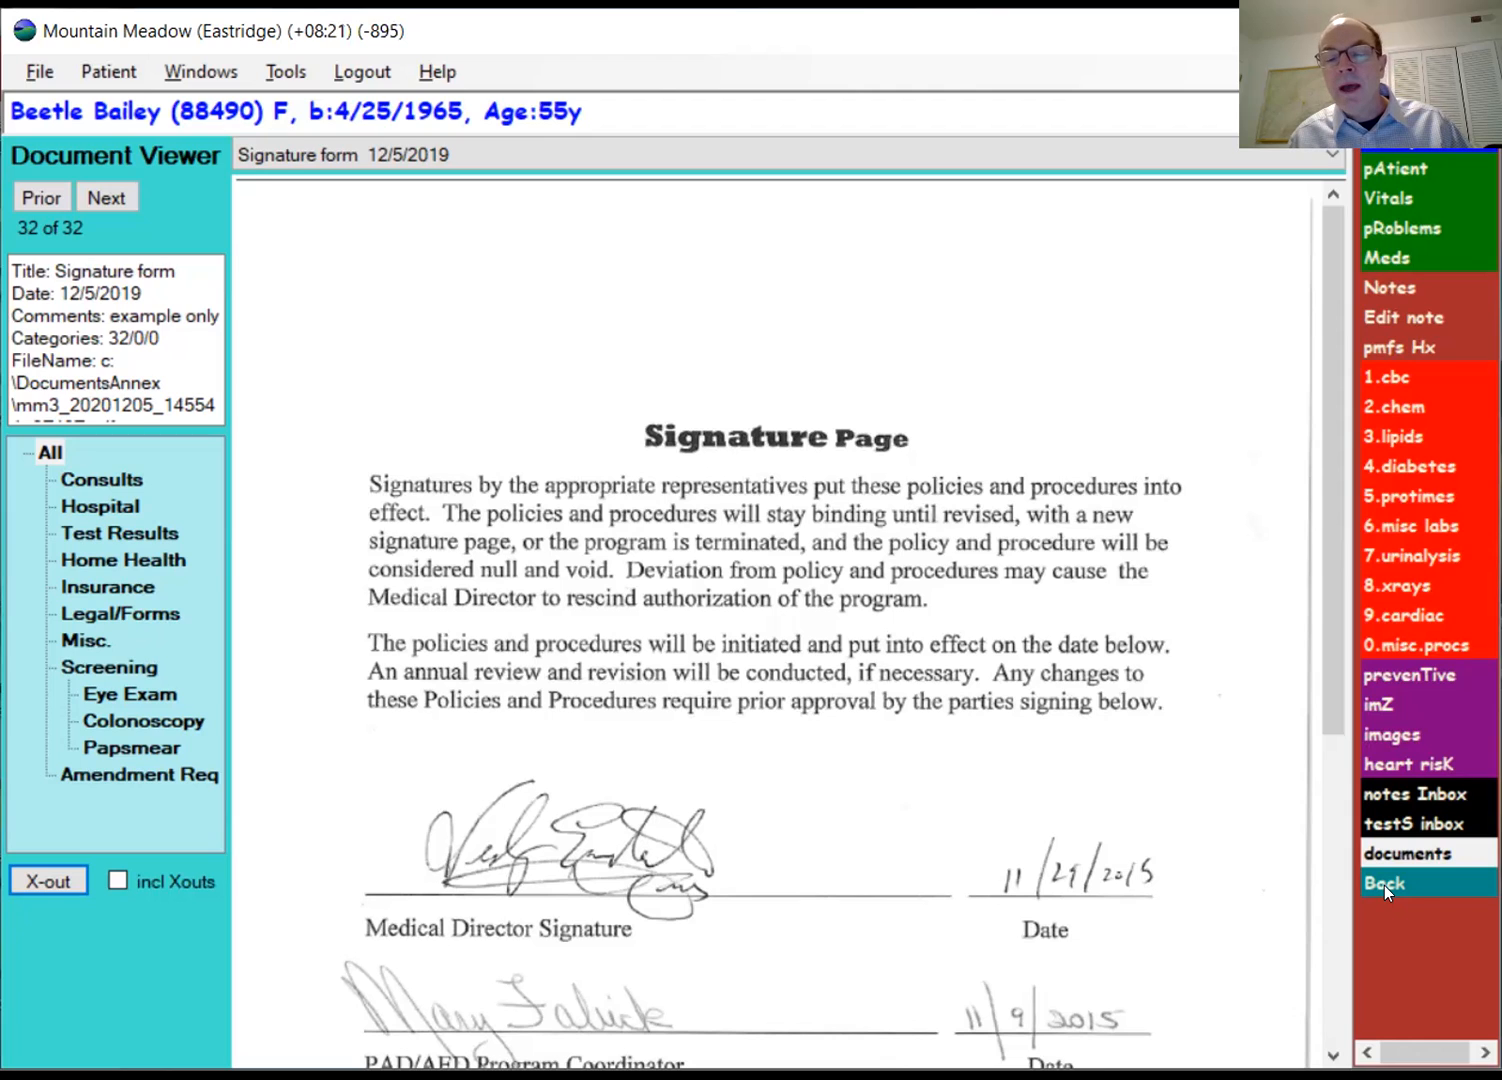
pyautogui.click(1383, 885)
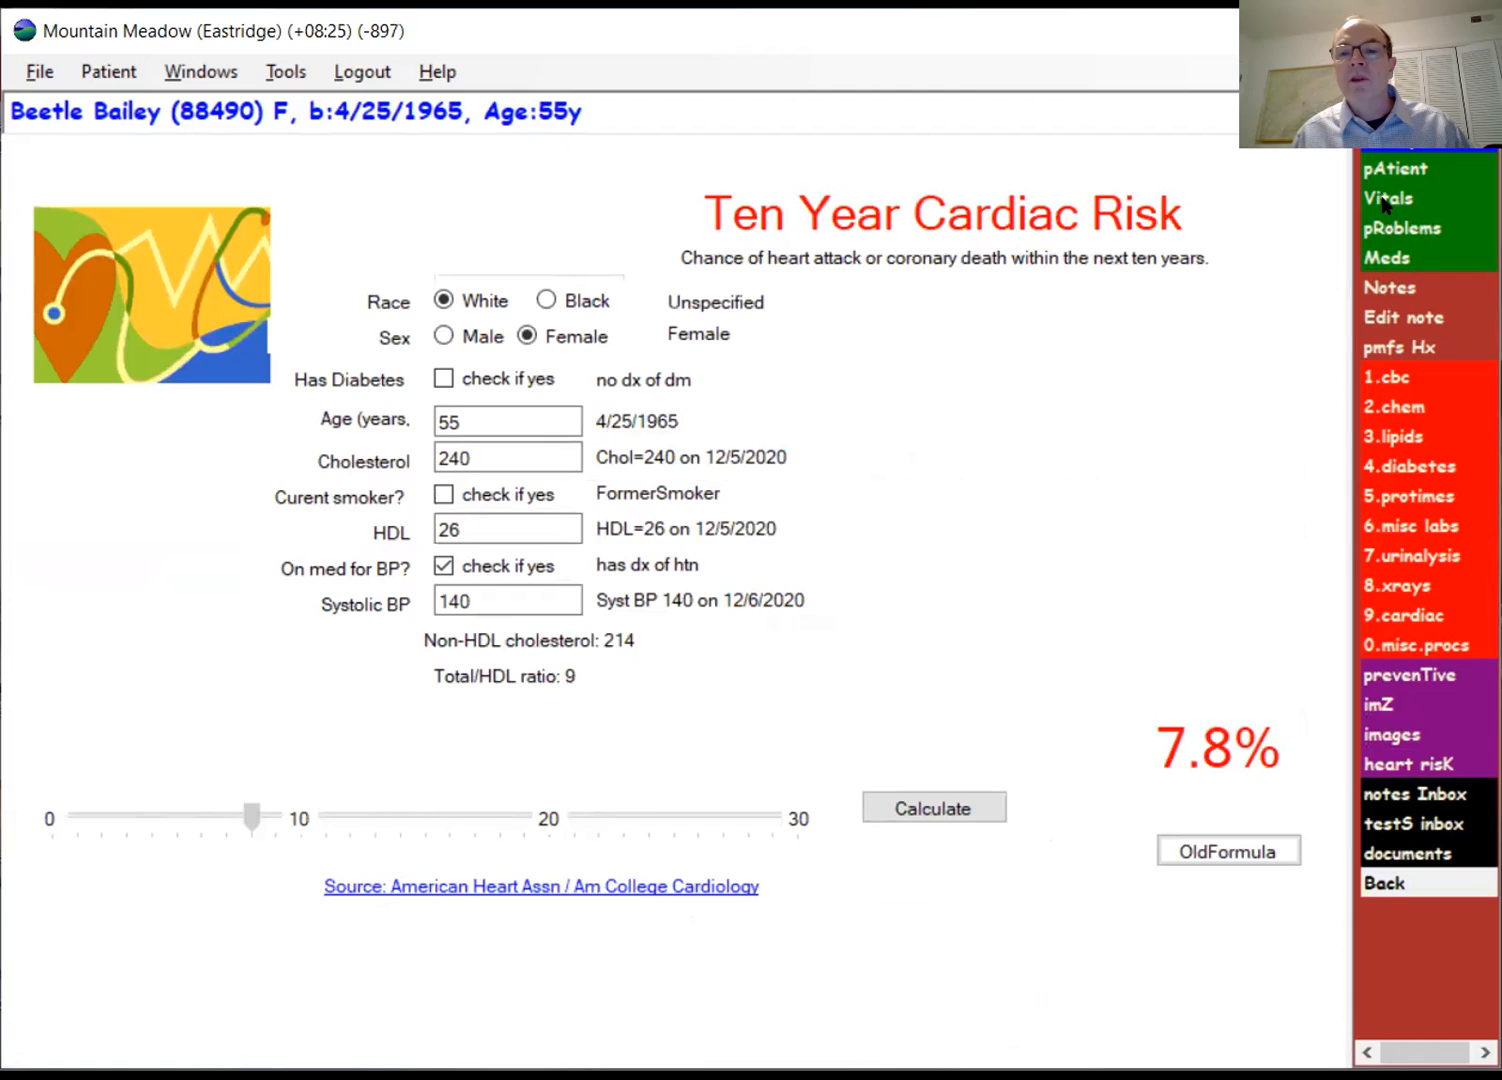
# Step: Add a new chart note for the patient with the category Ofc Visit
pyautogui.press('n')
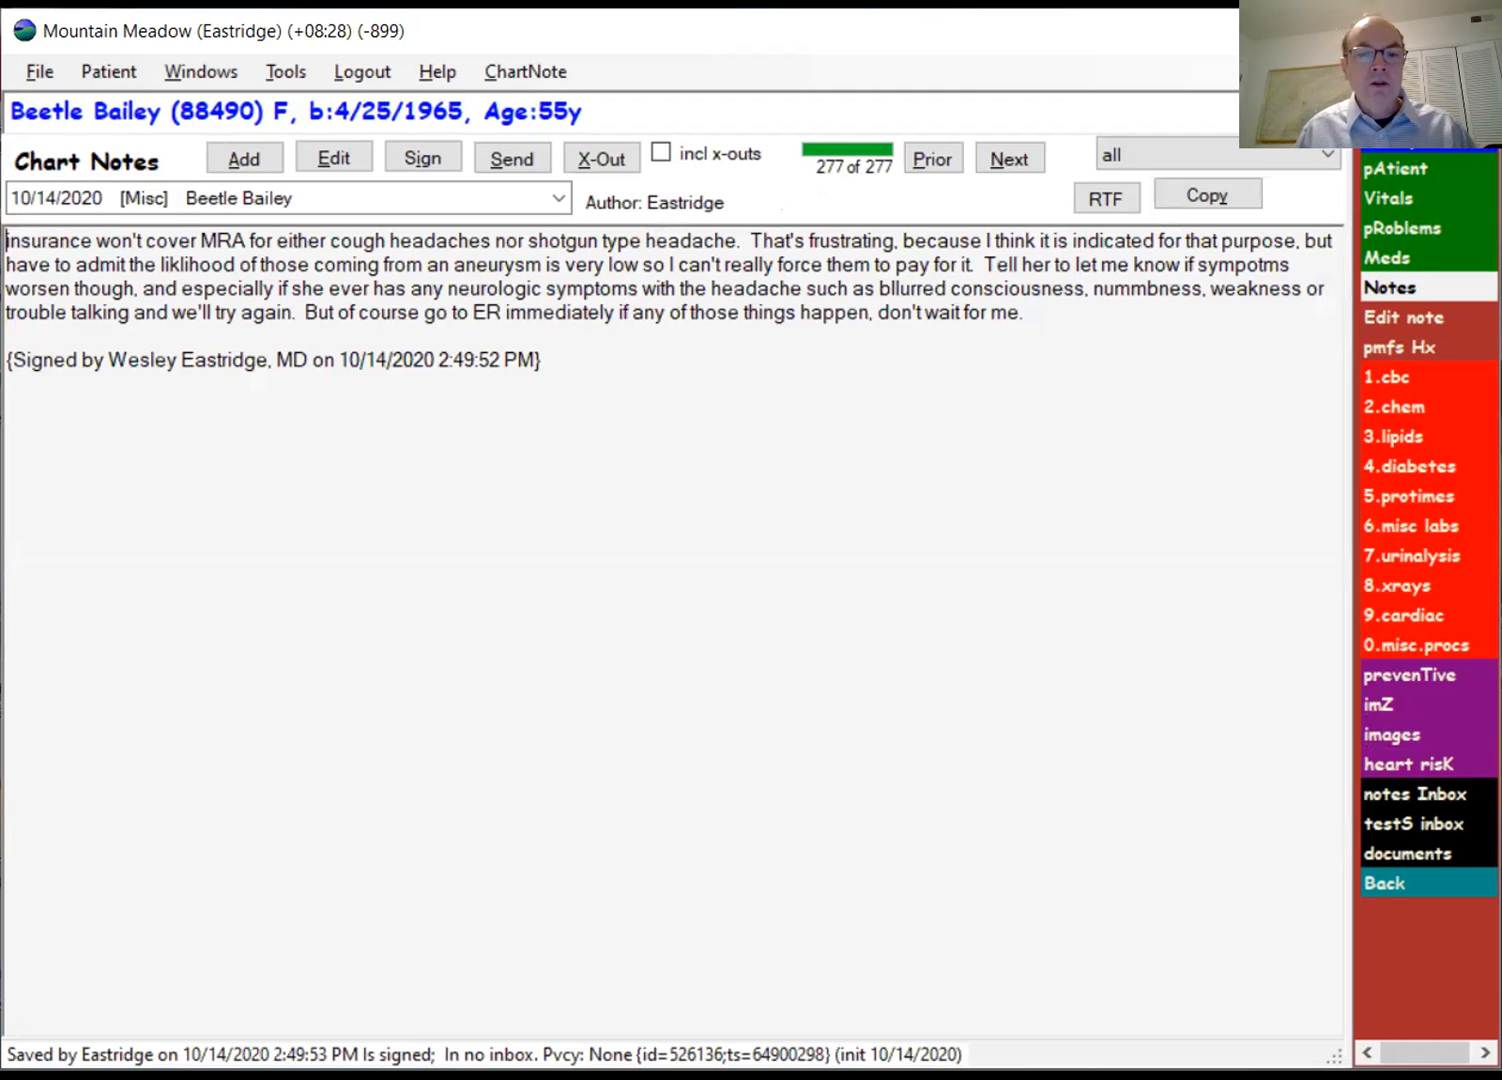
pyautogui.hotkey('alt', 'a')
pyautogui.press('o')
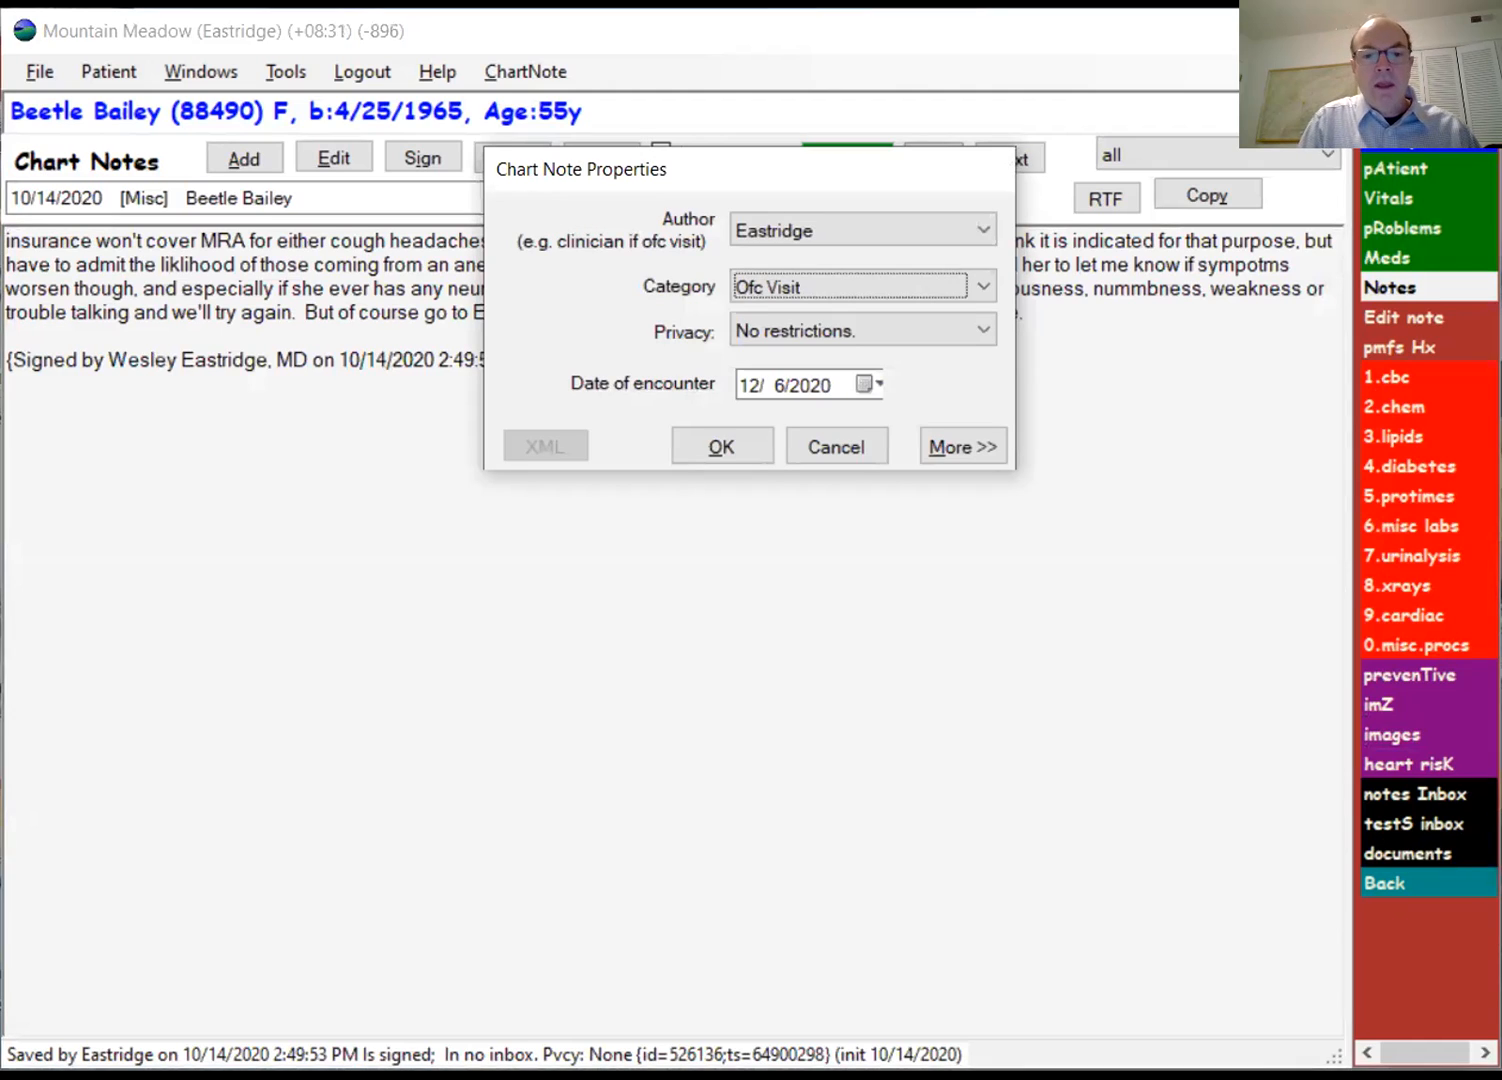
pyautogui.press('Return')
# Step: Enter the chief complaint text "f/u chf" and "c/o acid reflux" on separate lines and save the note
pyautogui.click(171, 220)
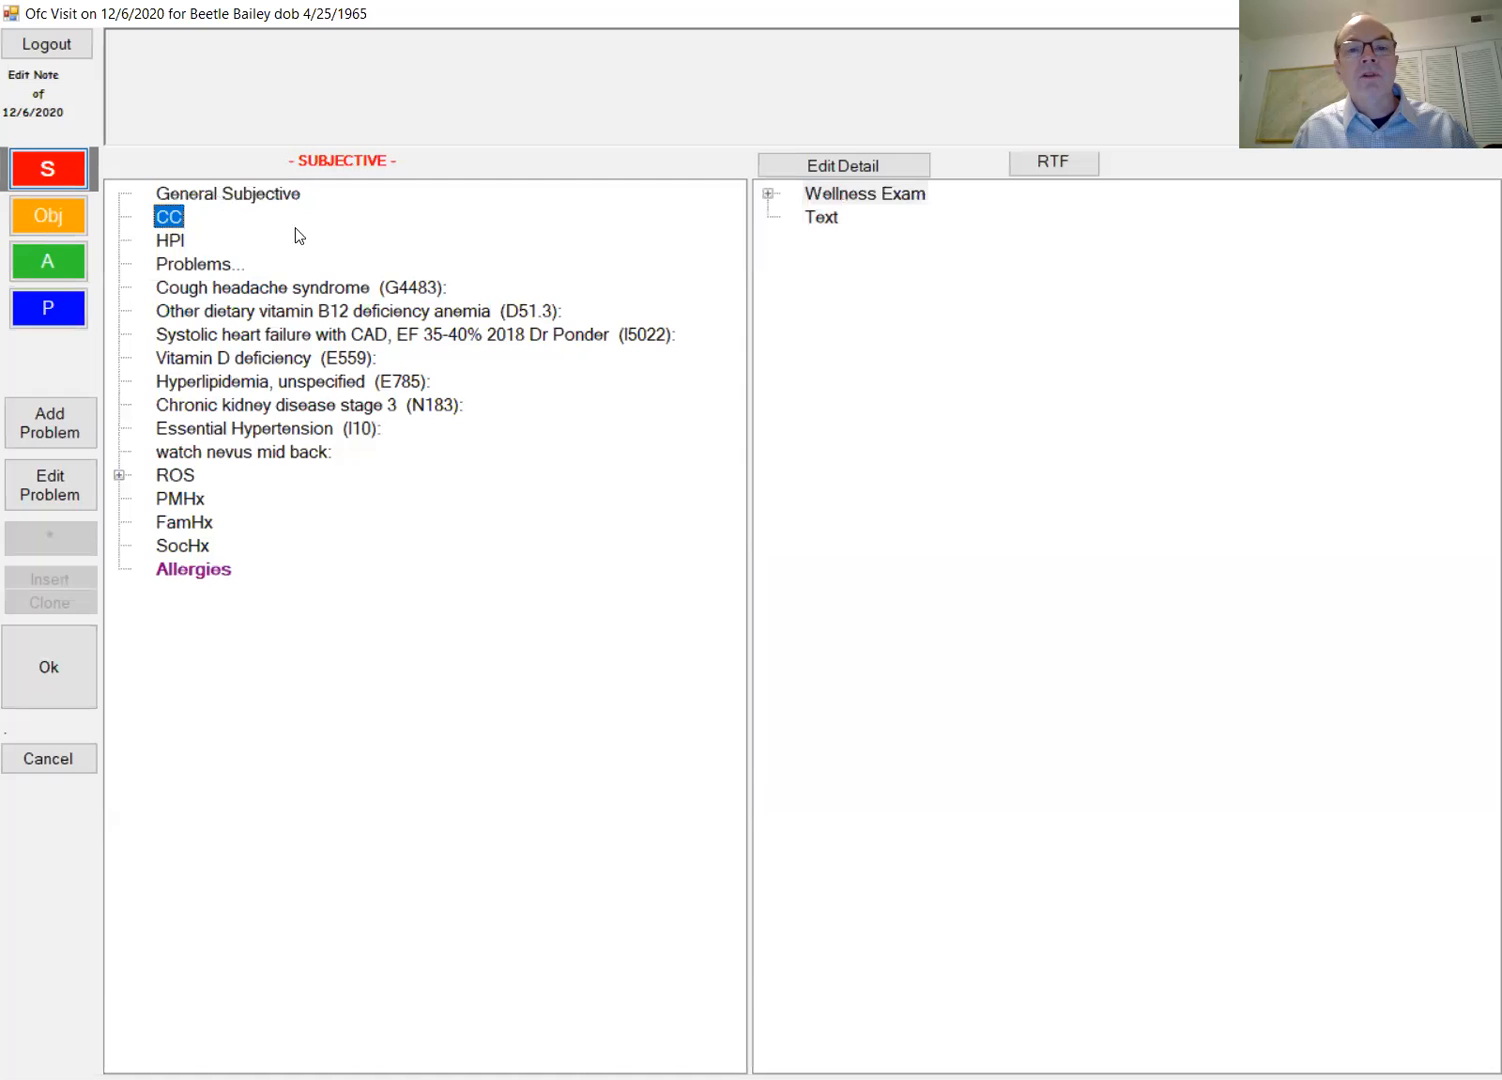
pyautogui.doubleClick(810, 218)
pyautogui.write('f/u ch')
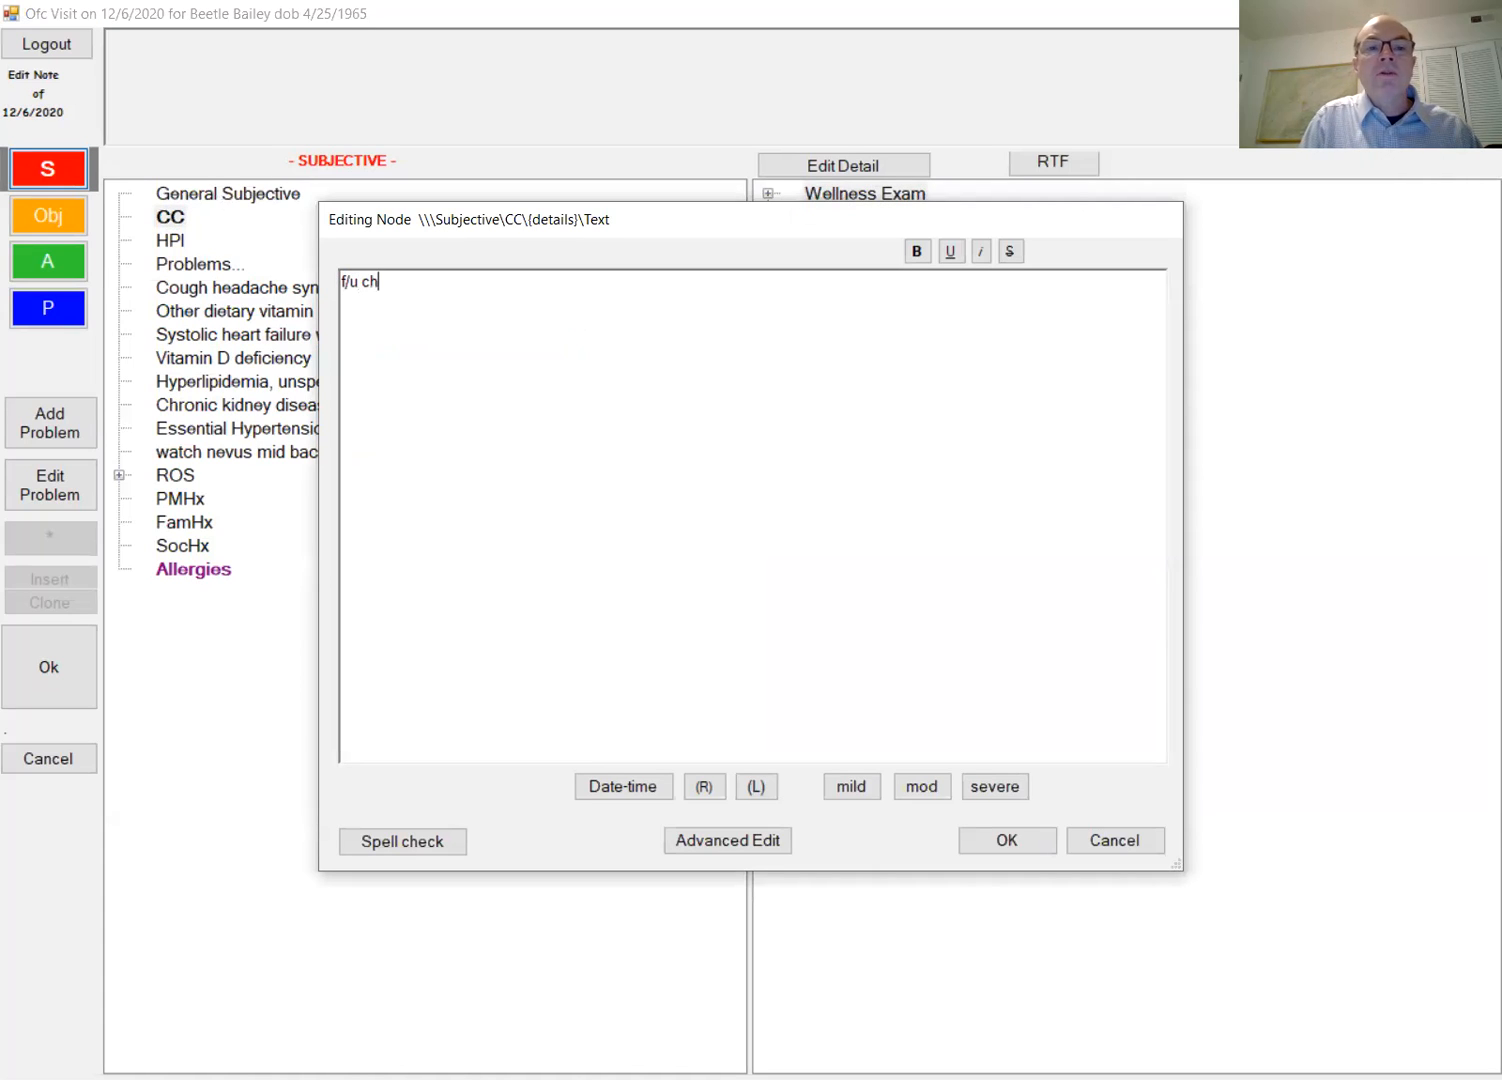
pyautogui.write('f')
pyautogui.press('Return')
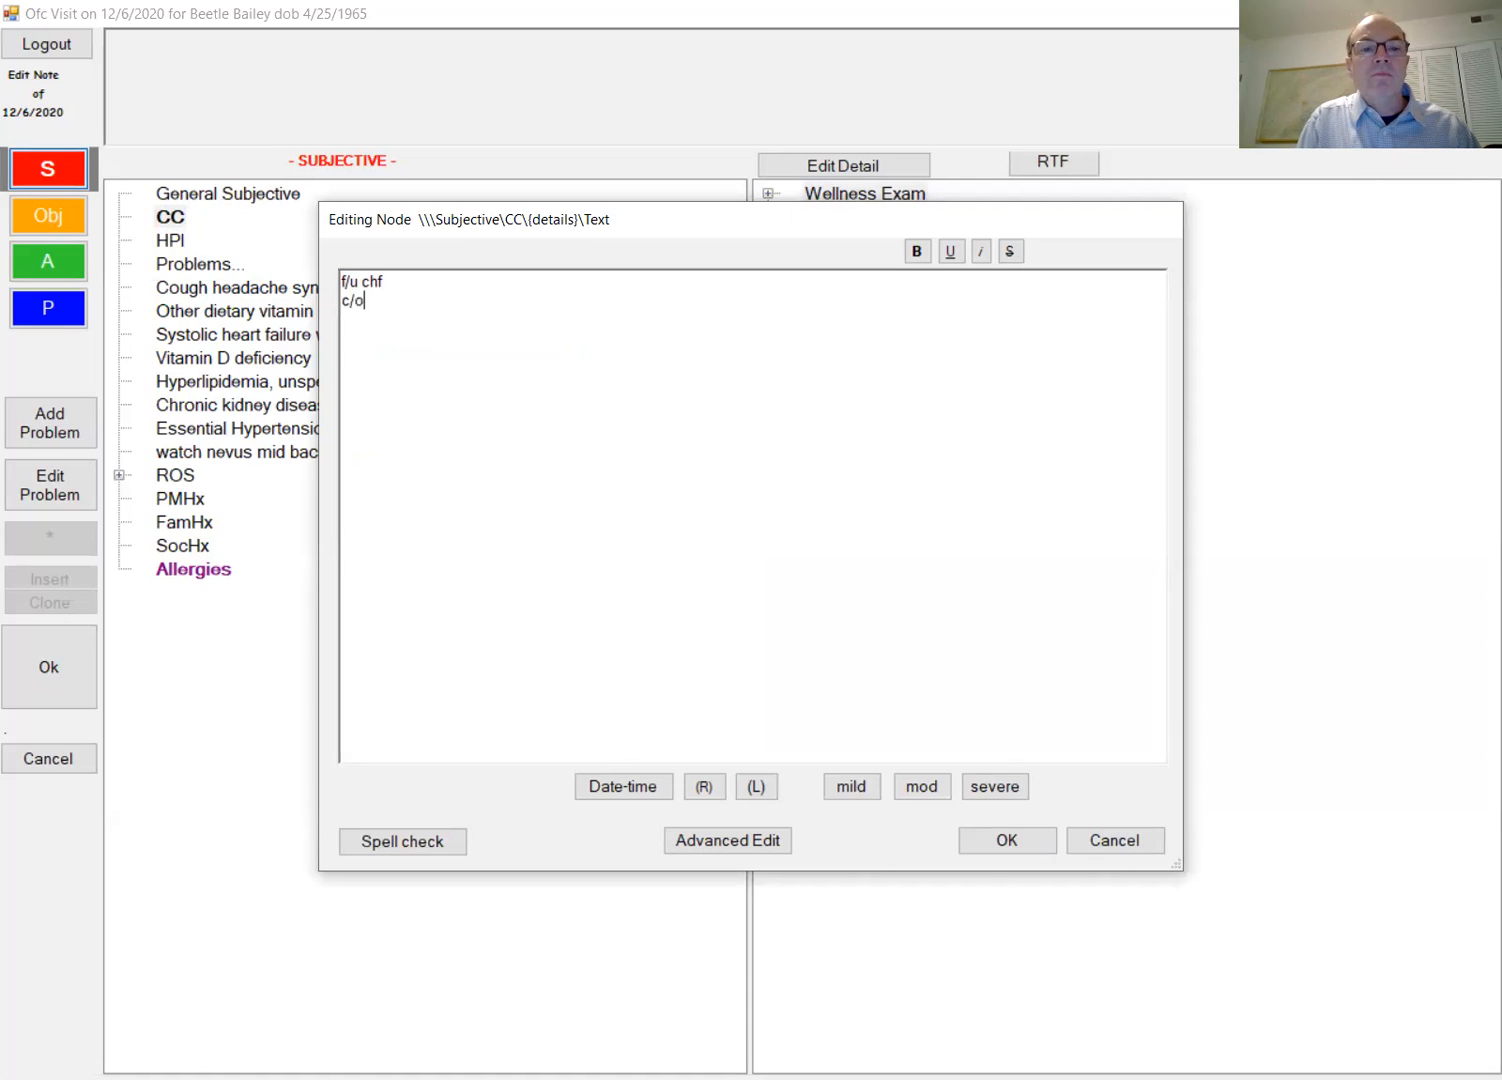
pyautogui.write('c/o acid f')
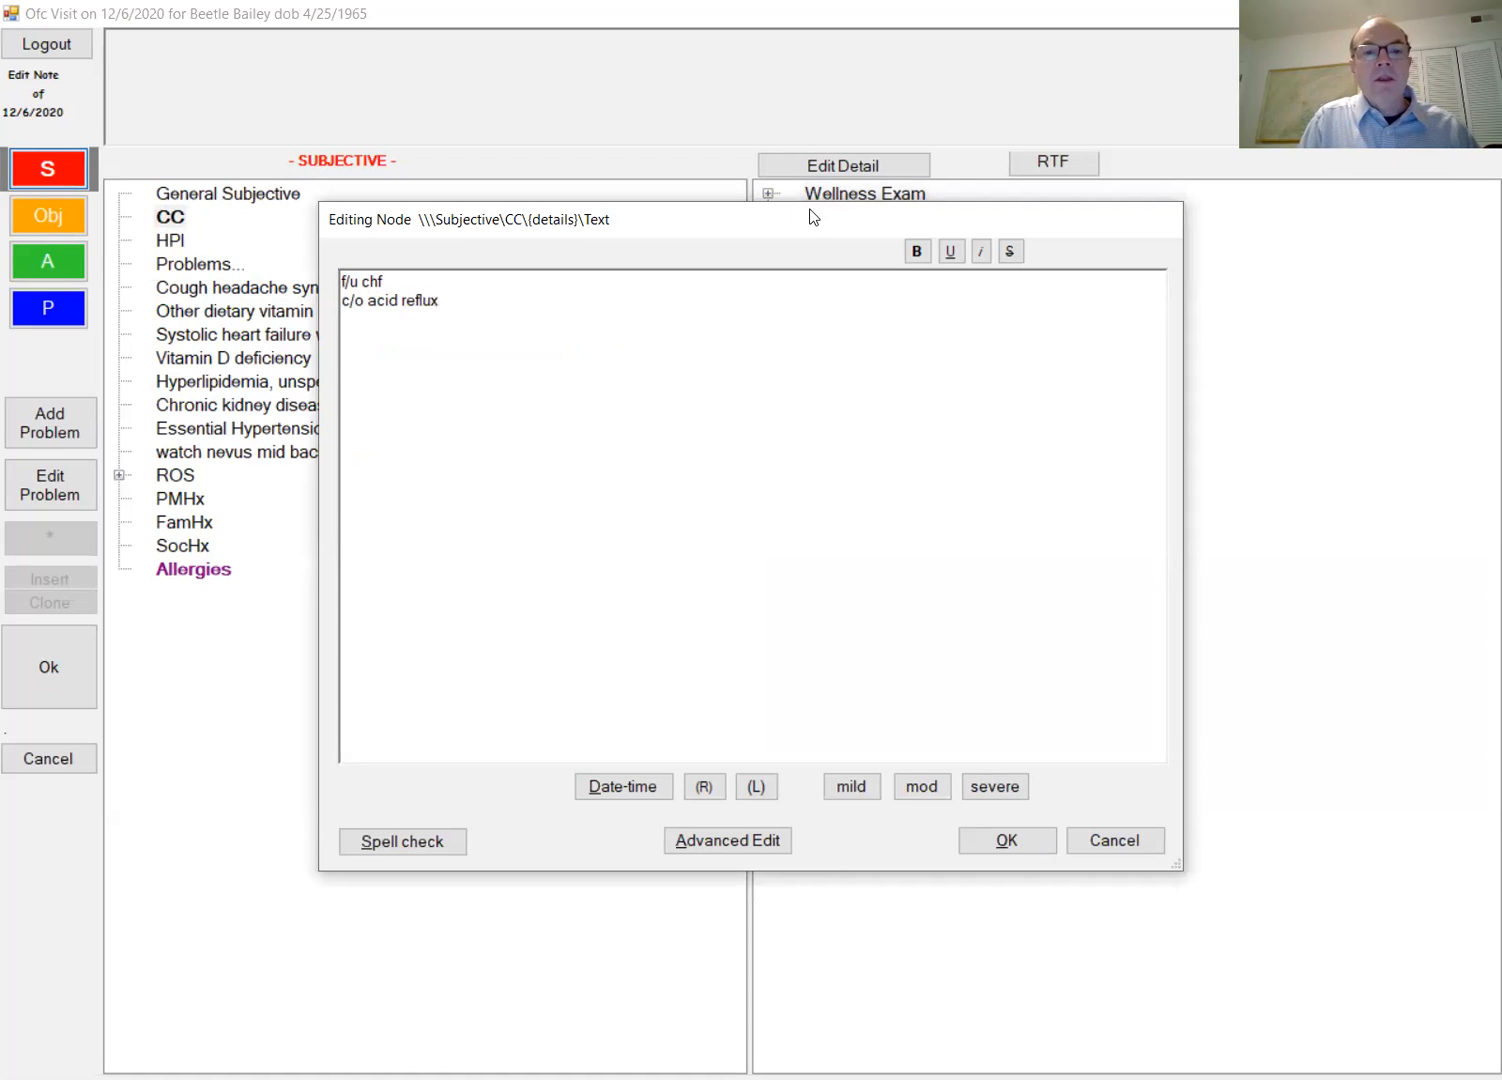
pyautogui.hotkey('alt', 'o')
pyautogui.hotkey('alt', 'o')
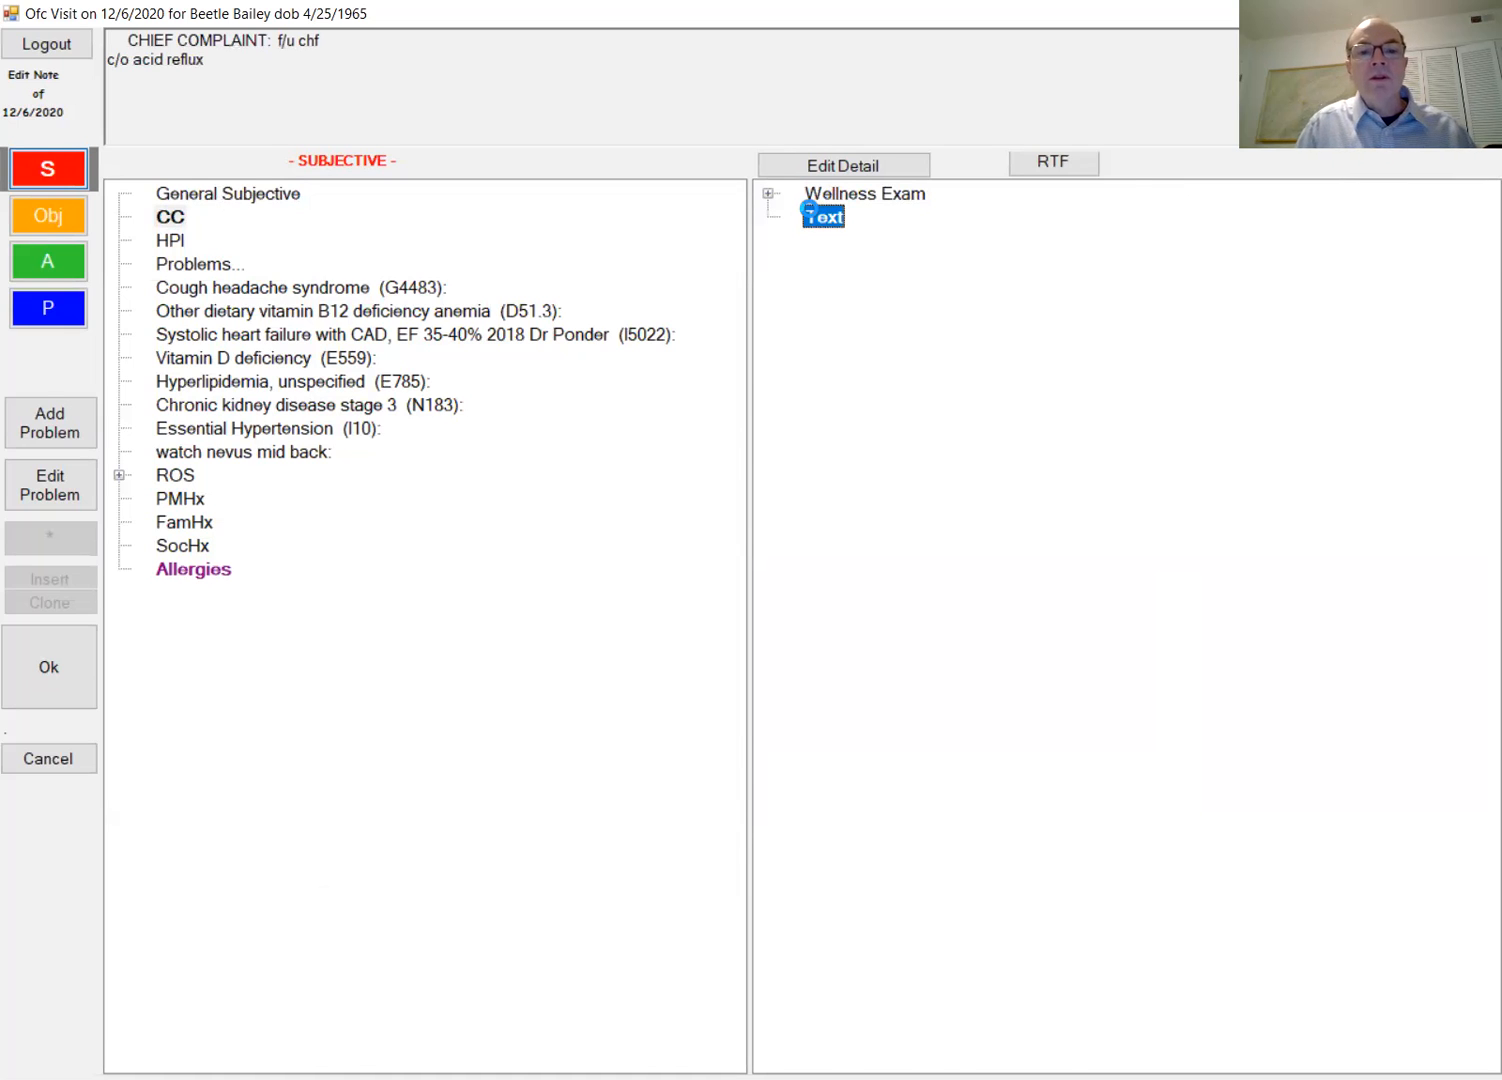
# Step: Check the vital signs and add a Was Done entry for the Influenza preventive task
pyautogui.press('v')
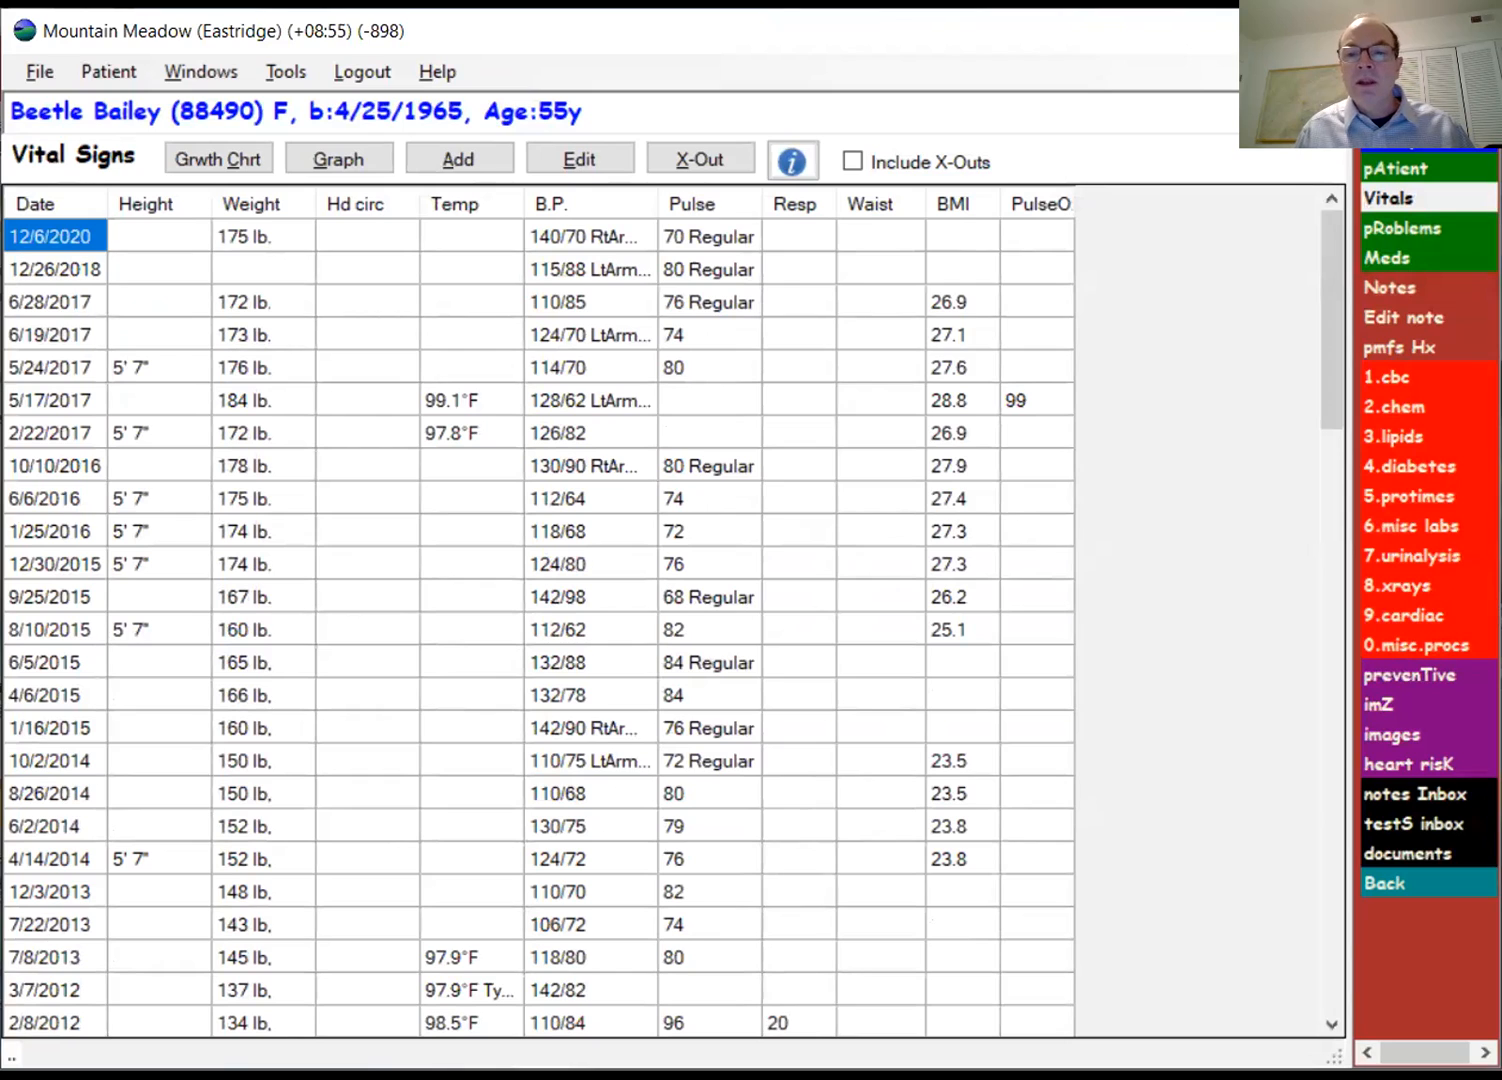
pyautogui.press('t')
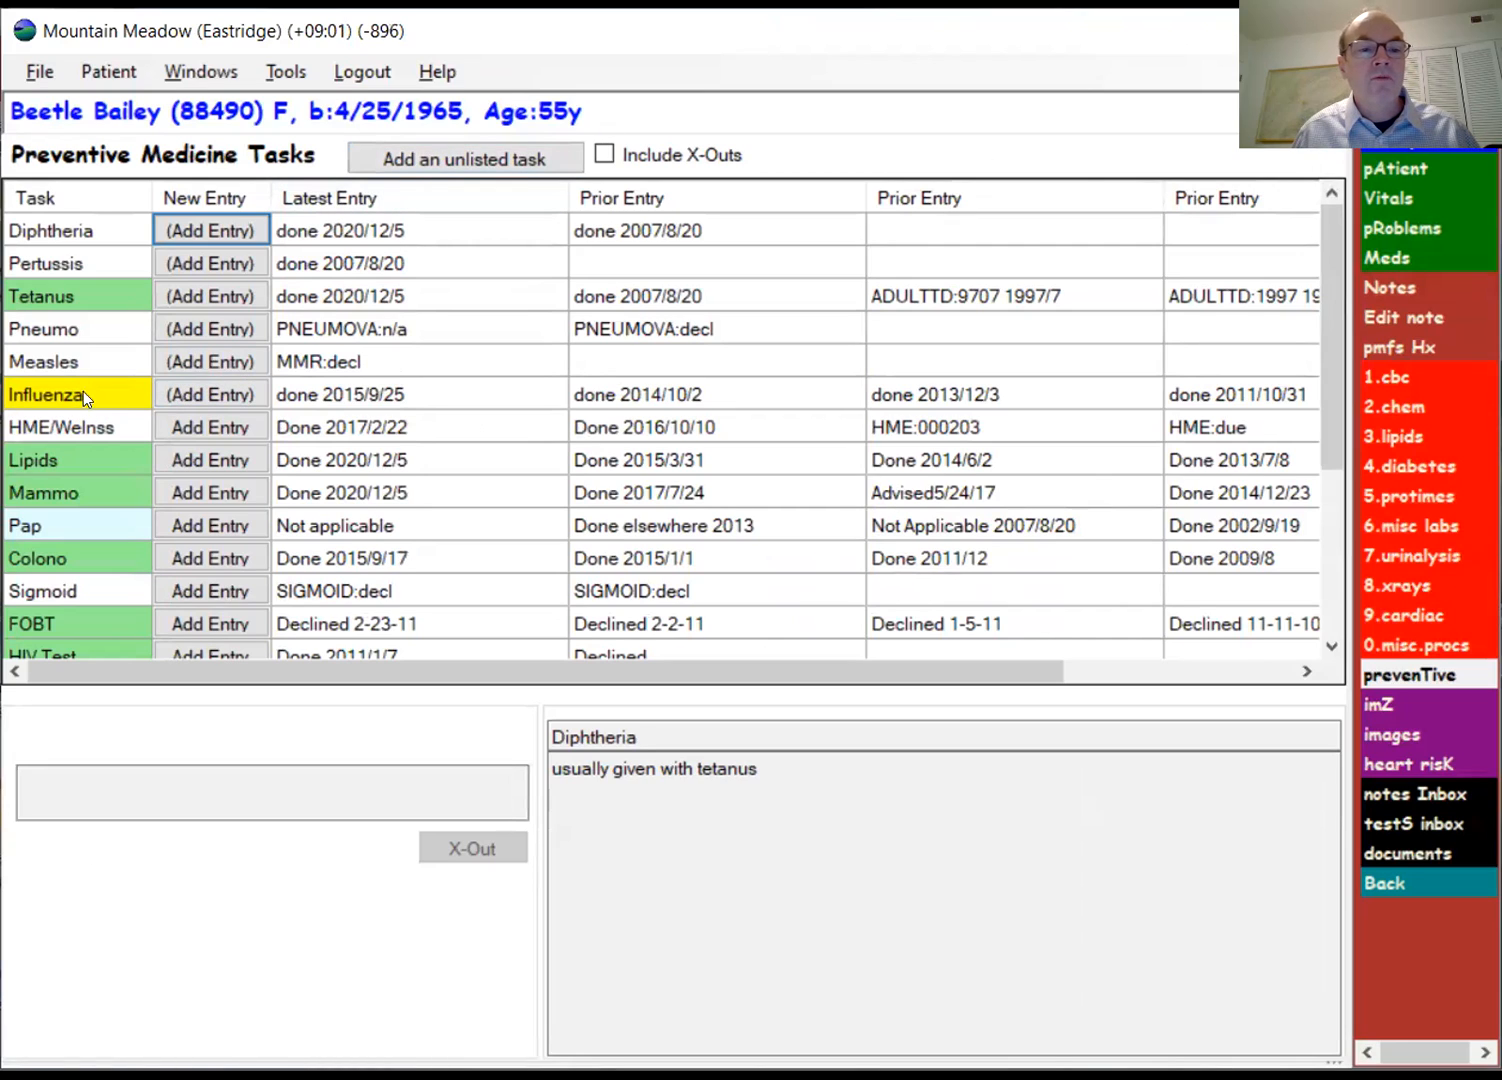
pyautogui.click(195, 395)
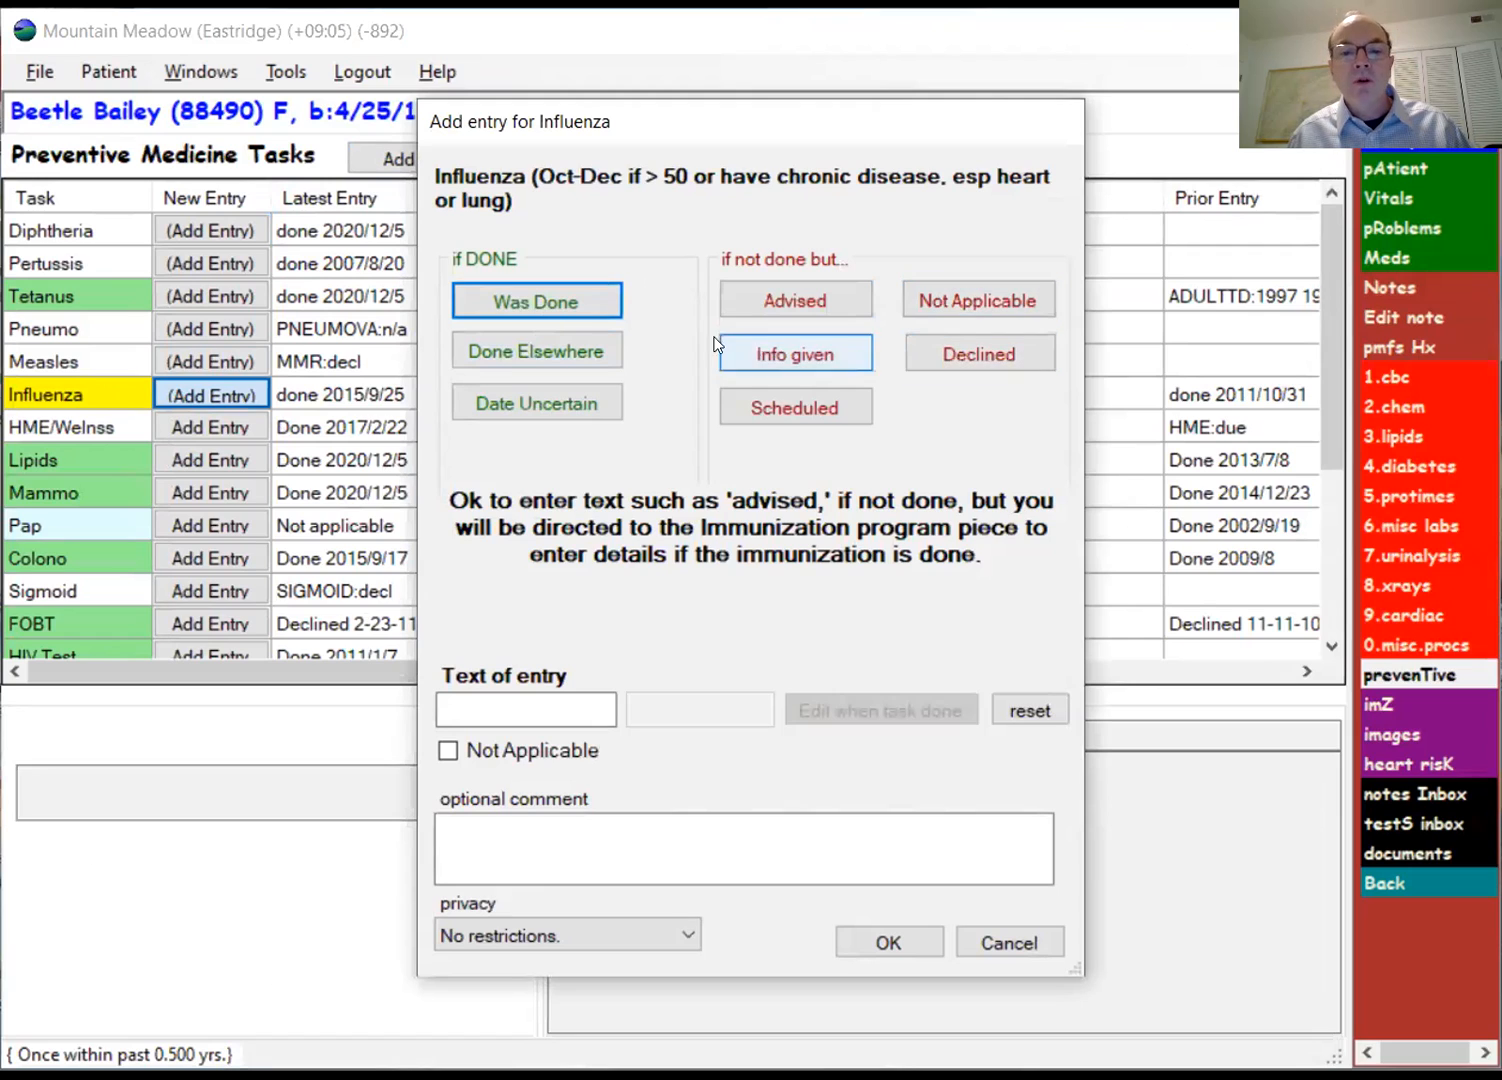
pyautogui.click(557, 300)
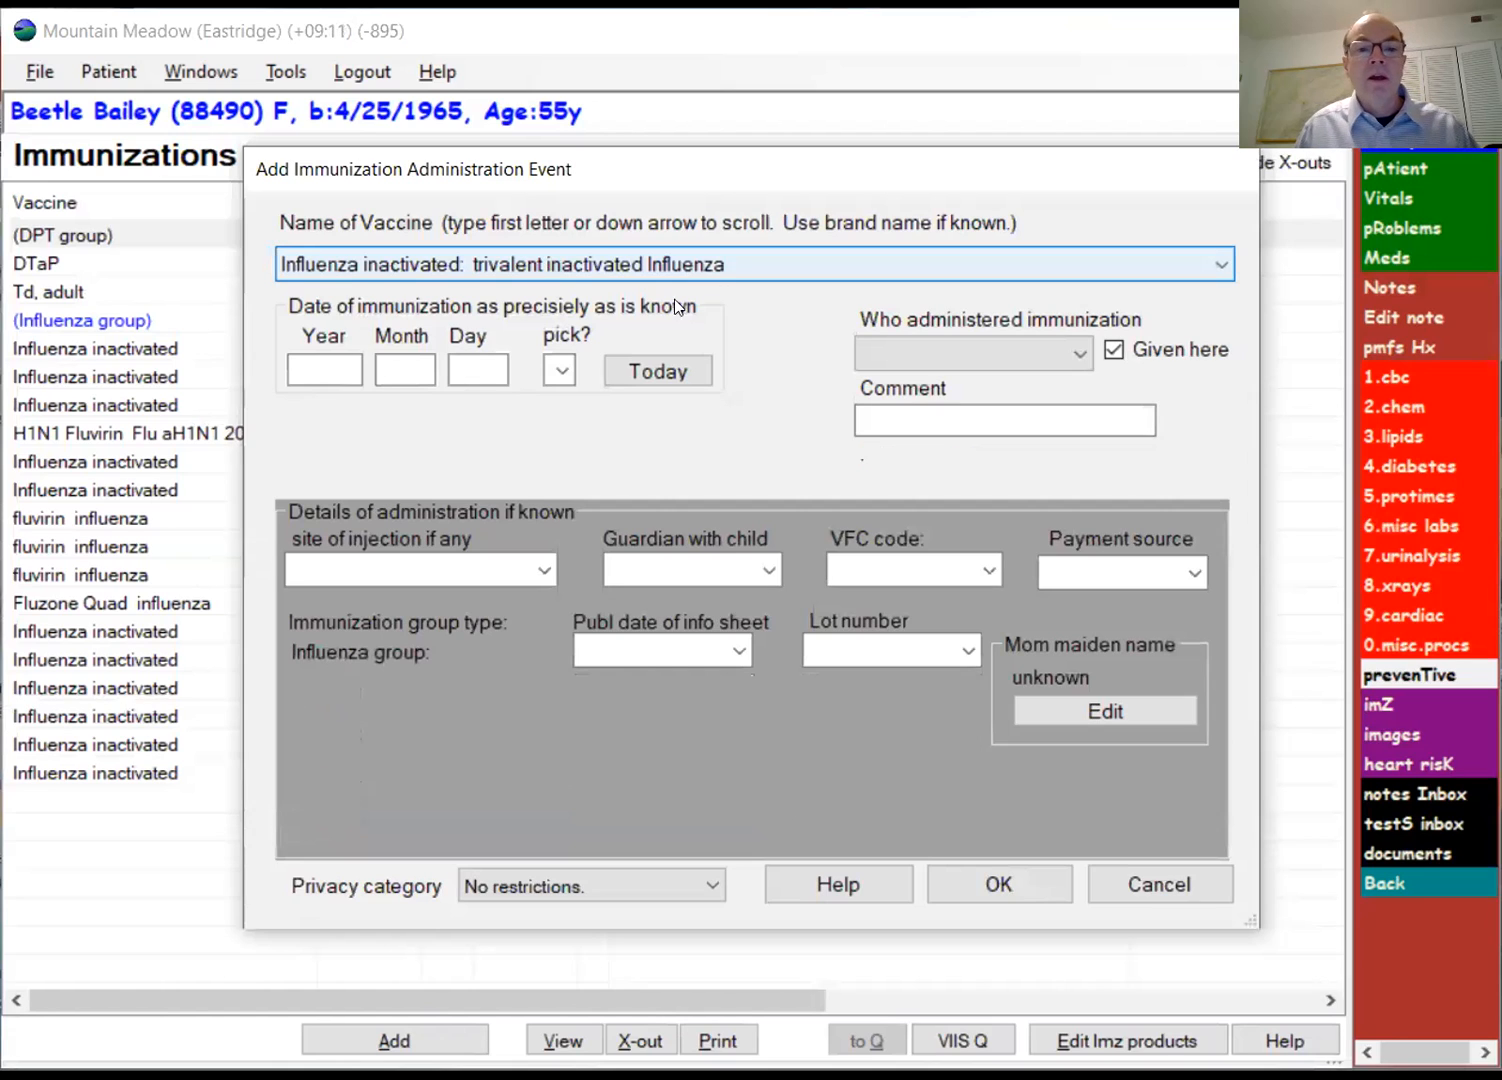
# Step: Date the inactivated influenza immunization today and select the staff member who administered it
pyautogui.click(655, 368)
pyautogui.click(900, 350)
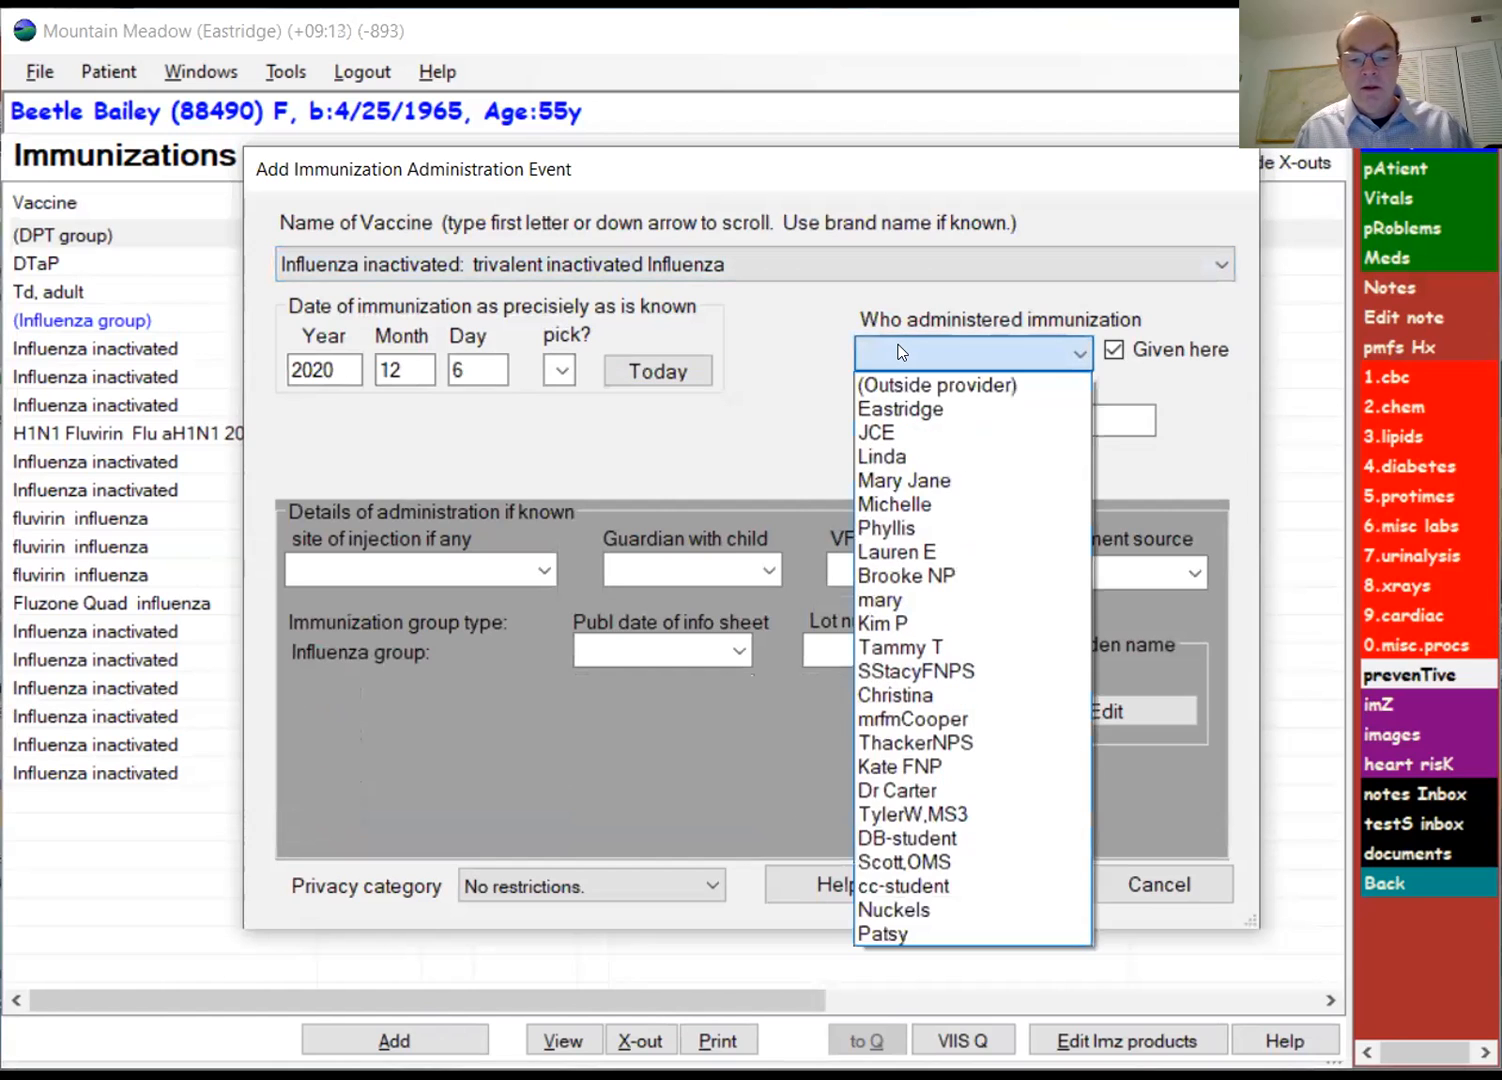
pyautogui.press('p')
pyautogui.click(888, 528)
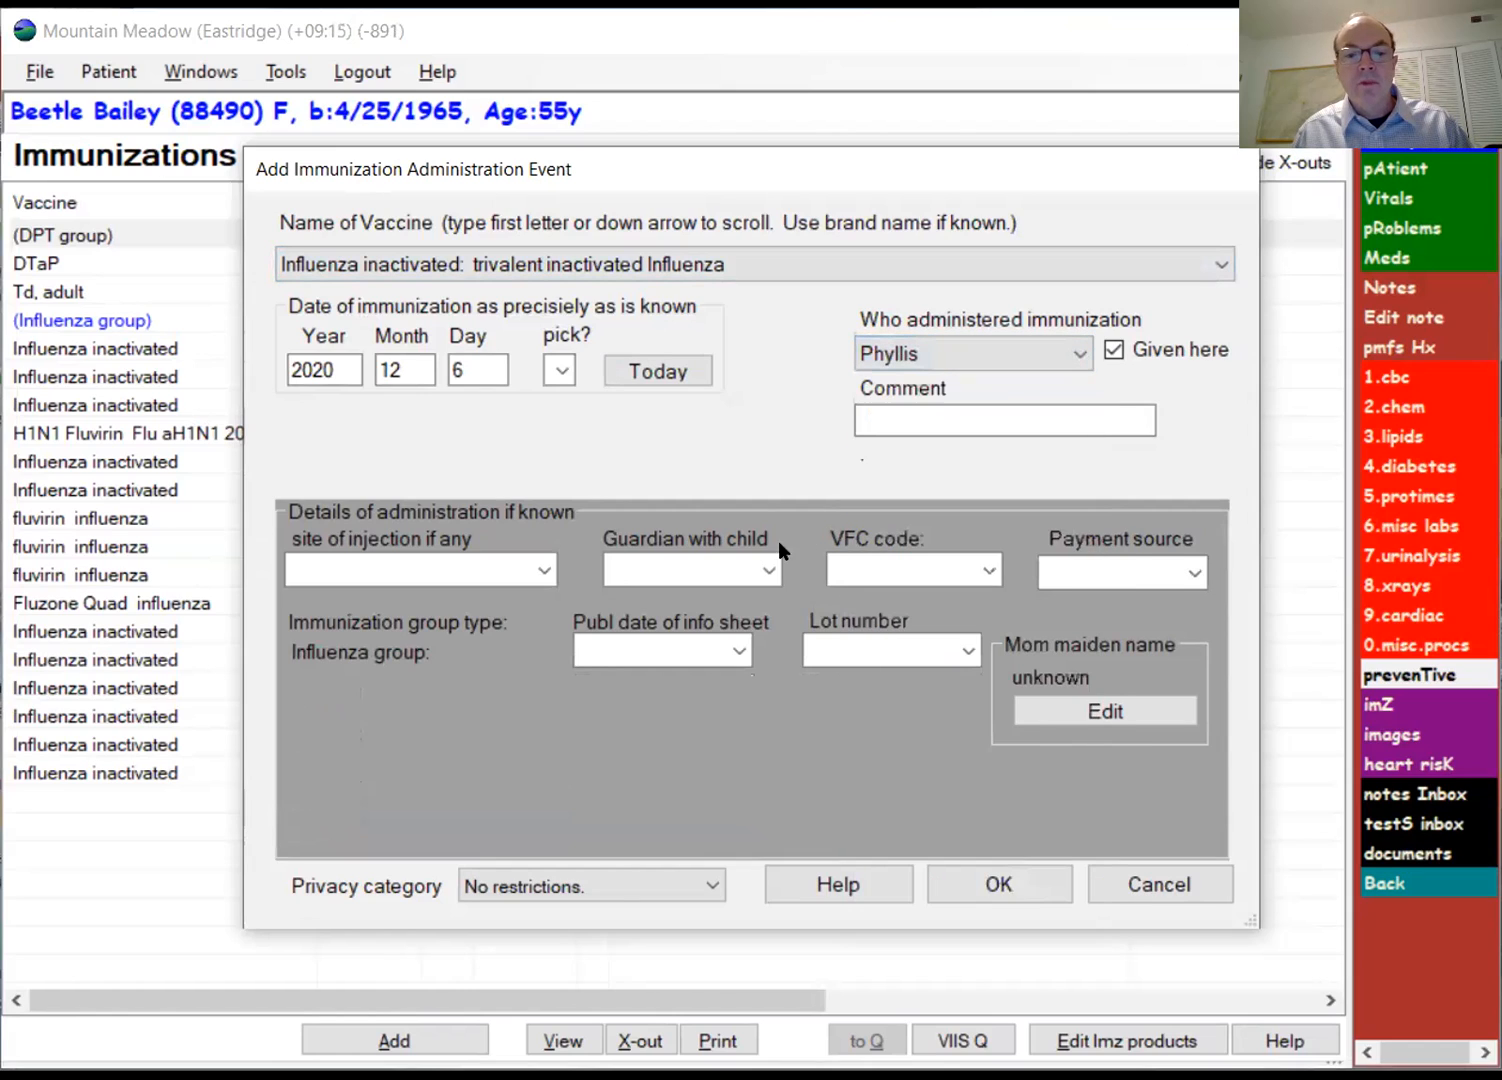
# Step: Set the info sheet publication date to 8/17/15, choose the listed lot number and save the immunization
pyautogui.click(739, 652)
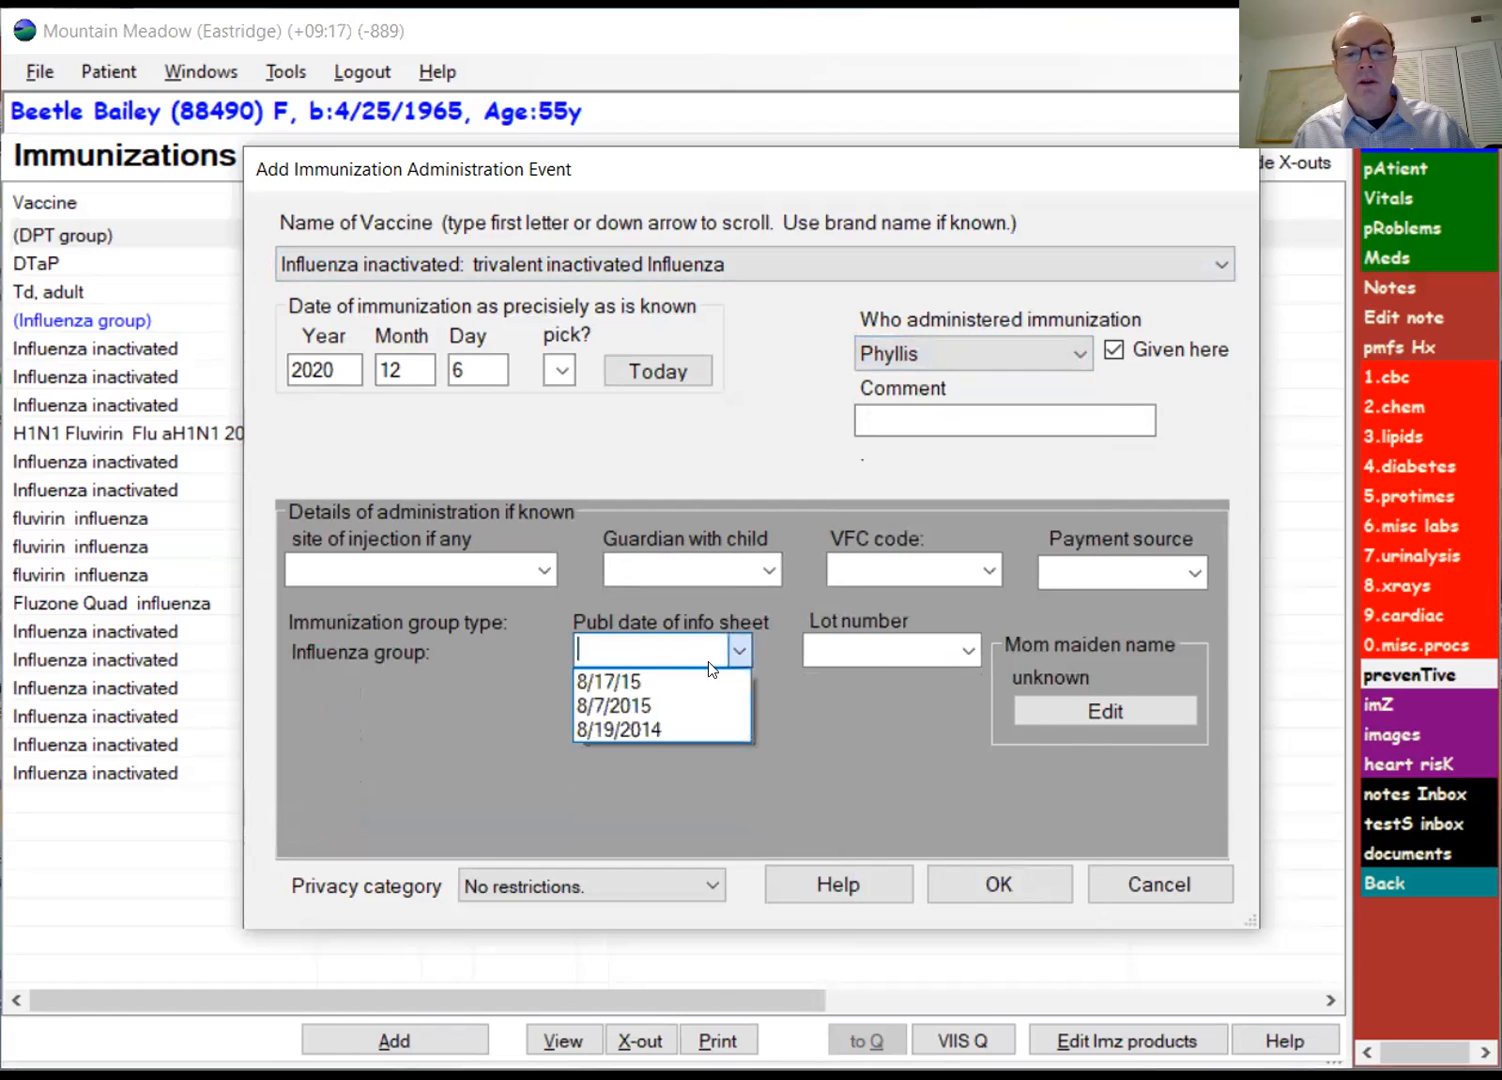
pyautogui.click(676, 679)
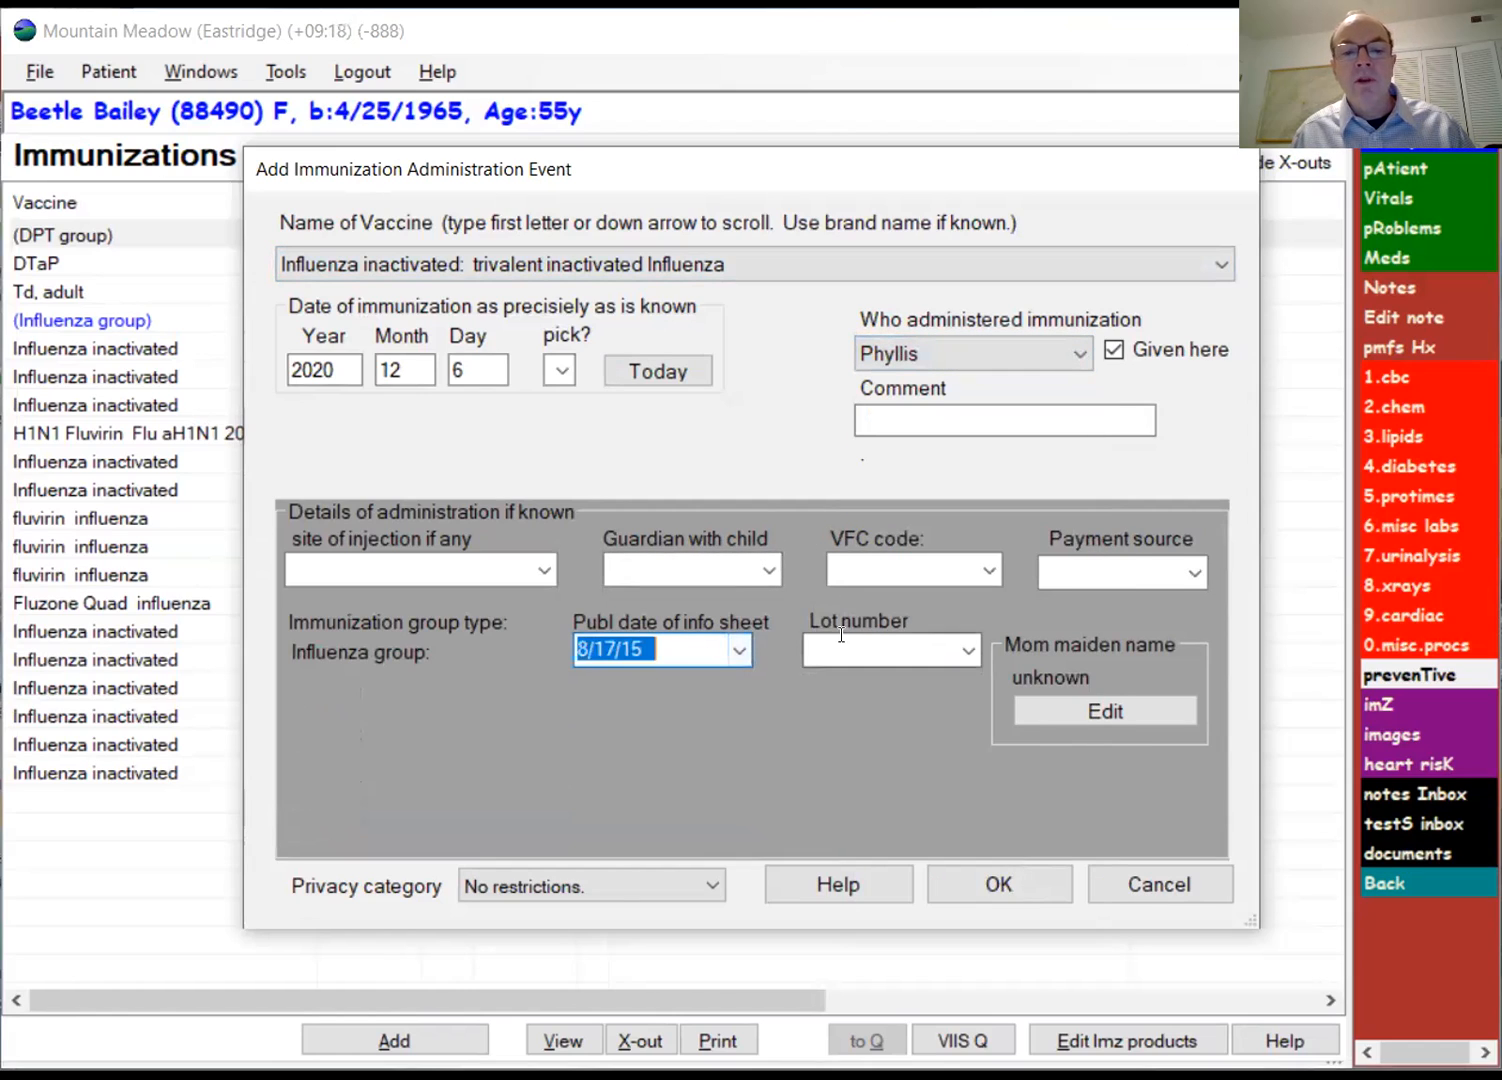
pyautogui.click(964, 652)
pyautogui.click(914, 668)
pyautogui.click(960, 885)
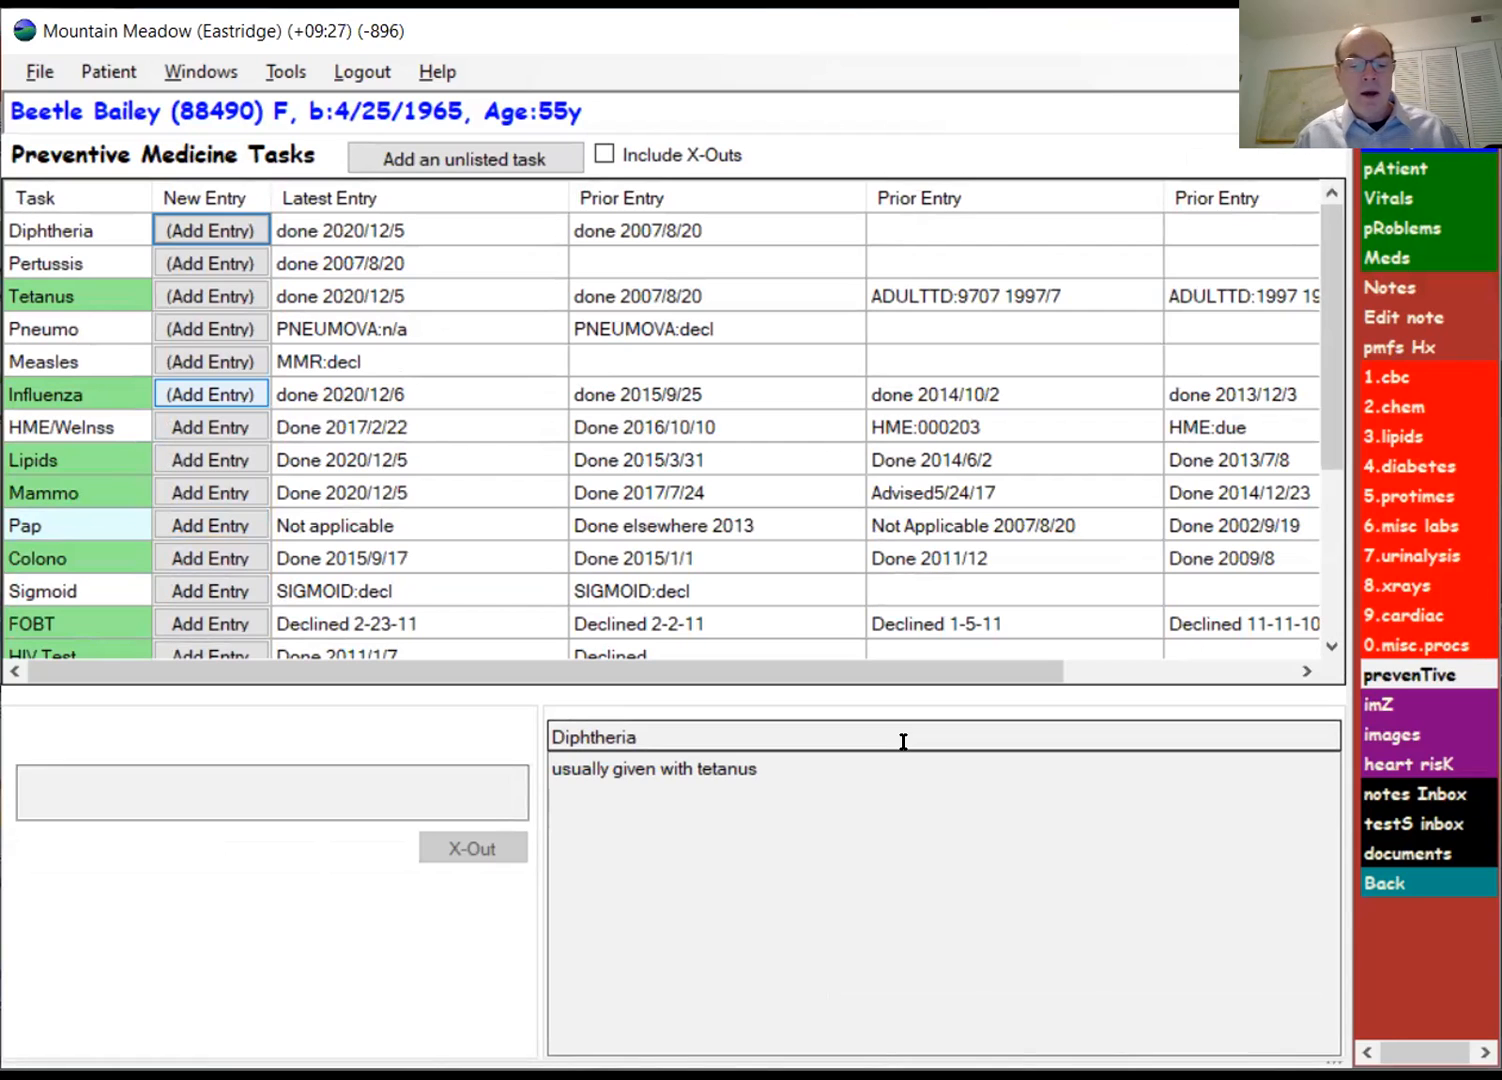
# Step: Open today's office visit note for editing and look through its Subjective, Objective, Assessment and Plan sections
pyautogui.press('n')
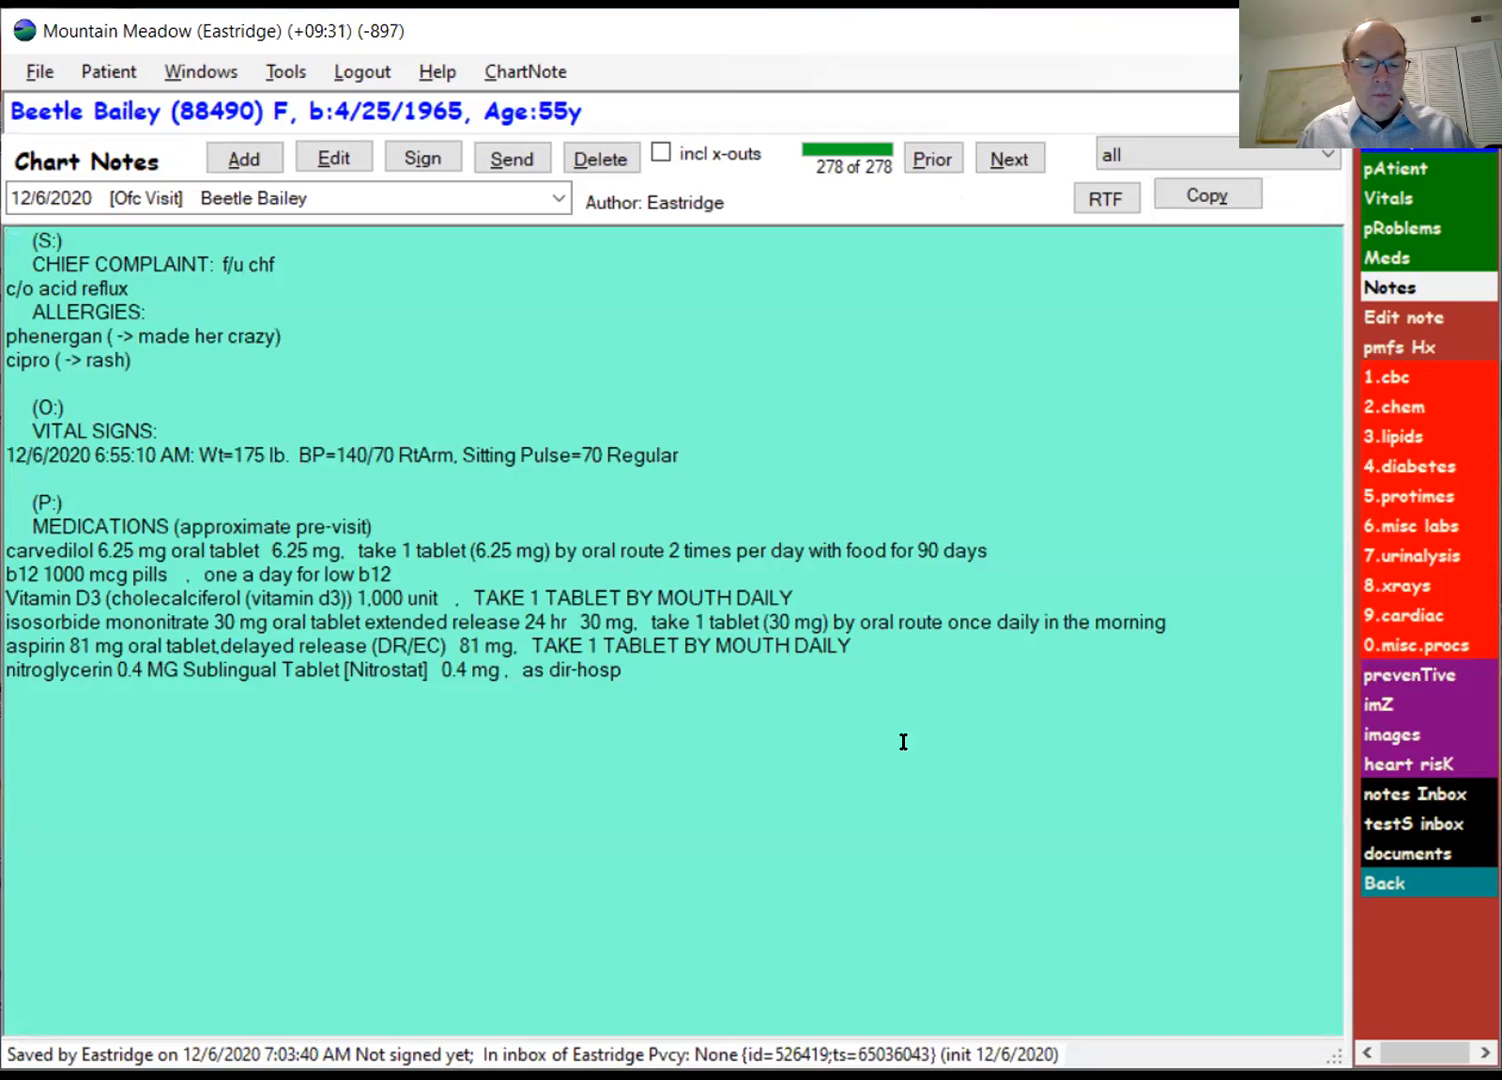
pyautogui.press('e')
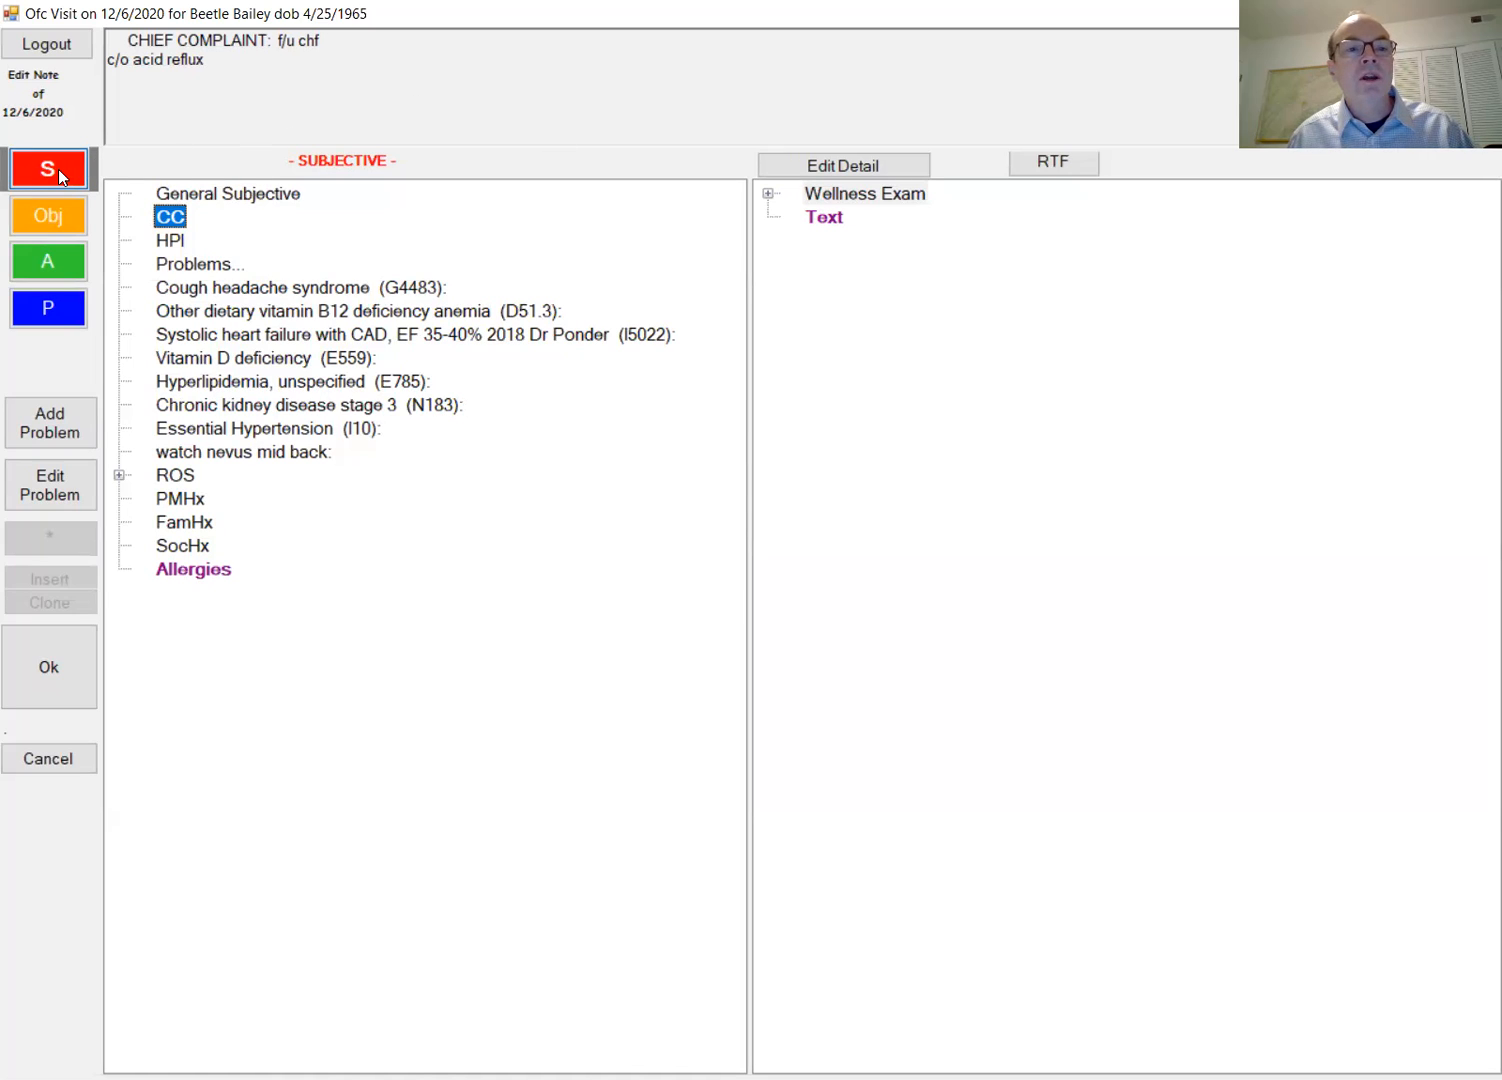
pyautogui.click(59, 210)
pyautogui.click(65, 257)
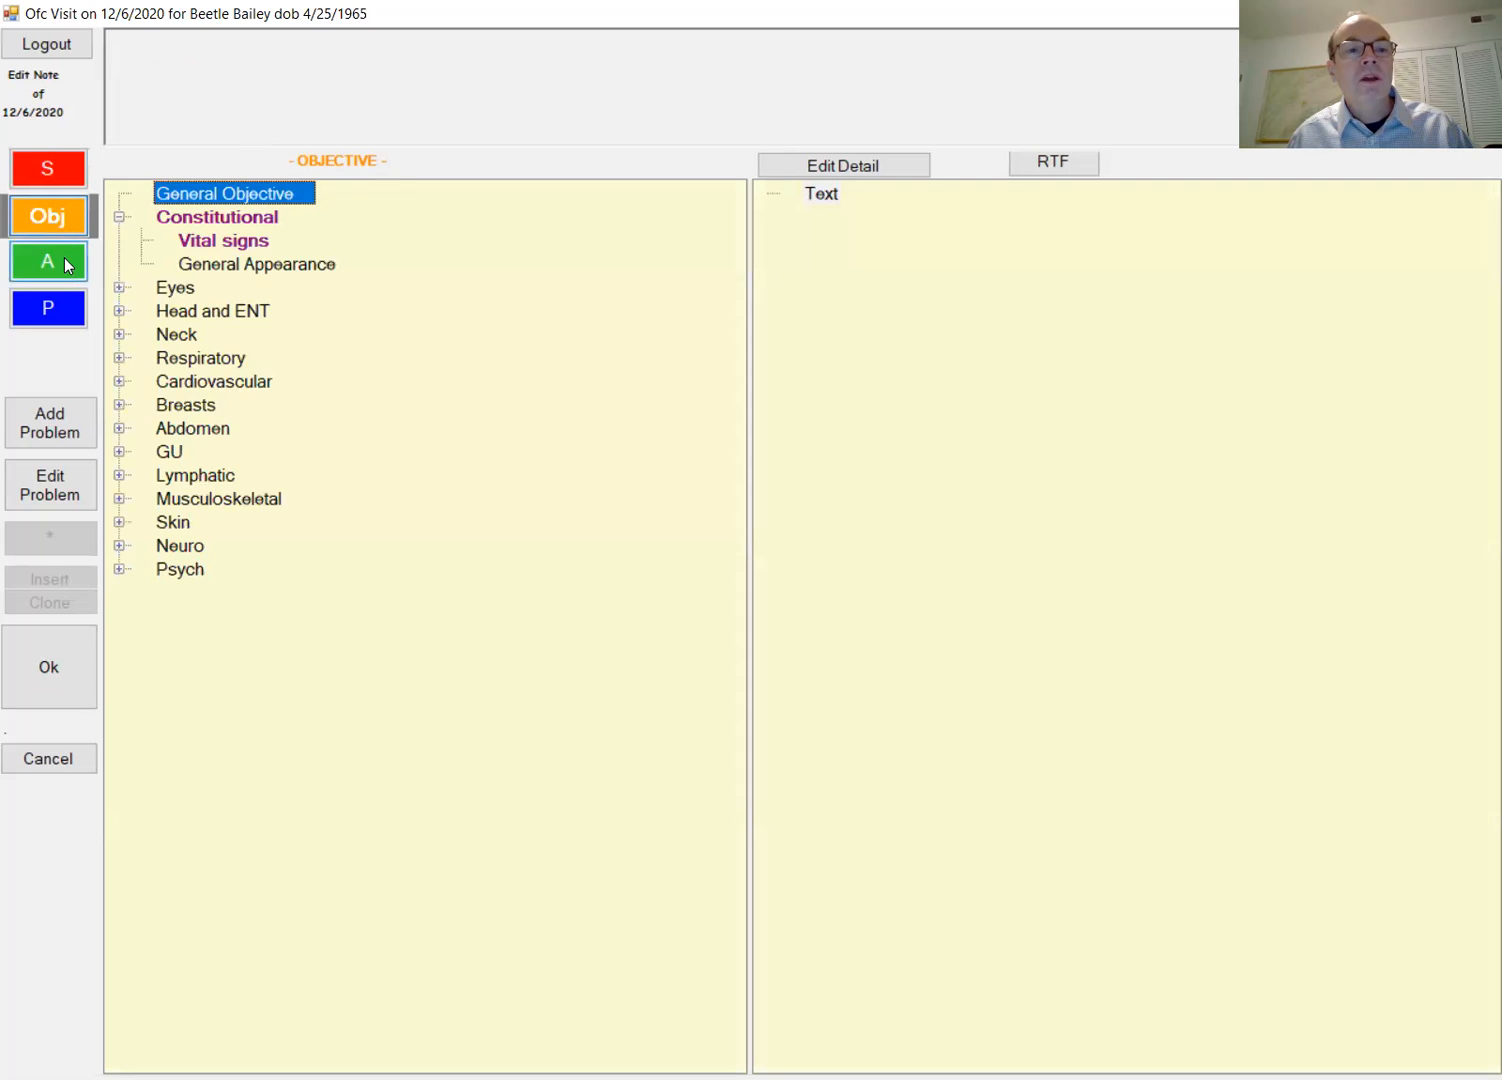
pyautogui.click(60, 305)
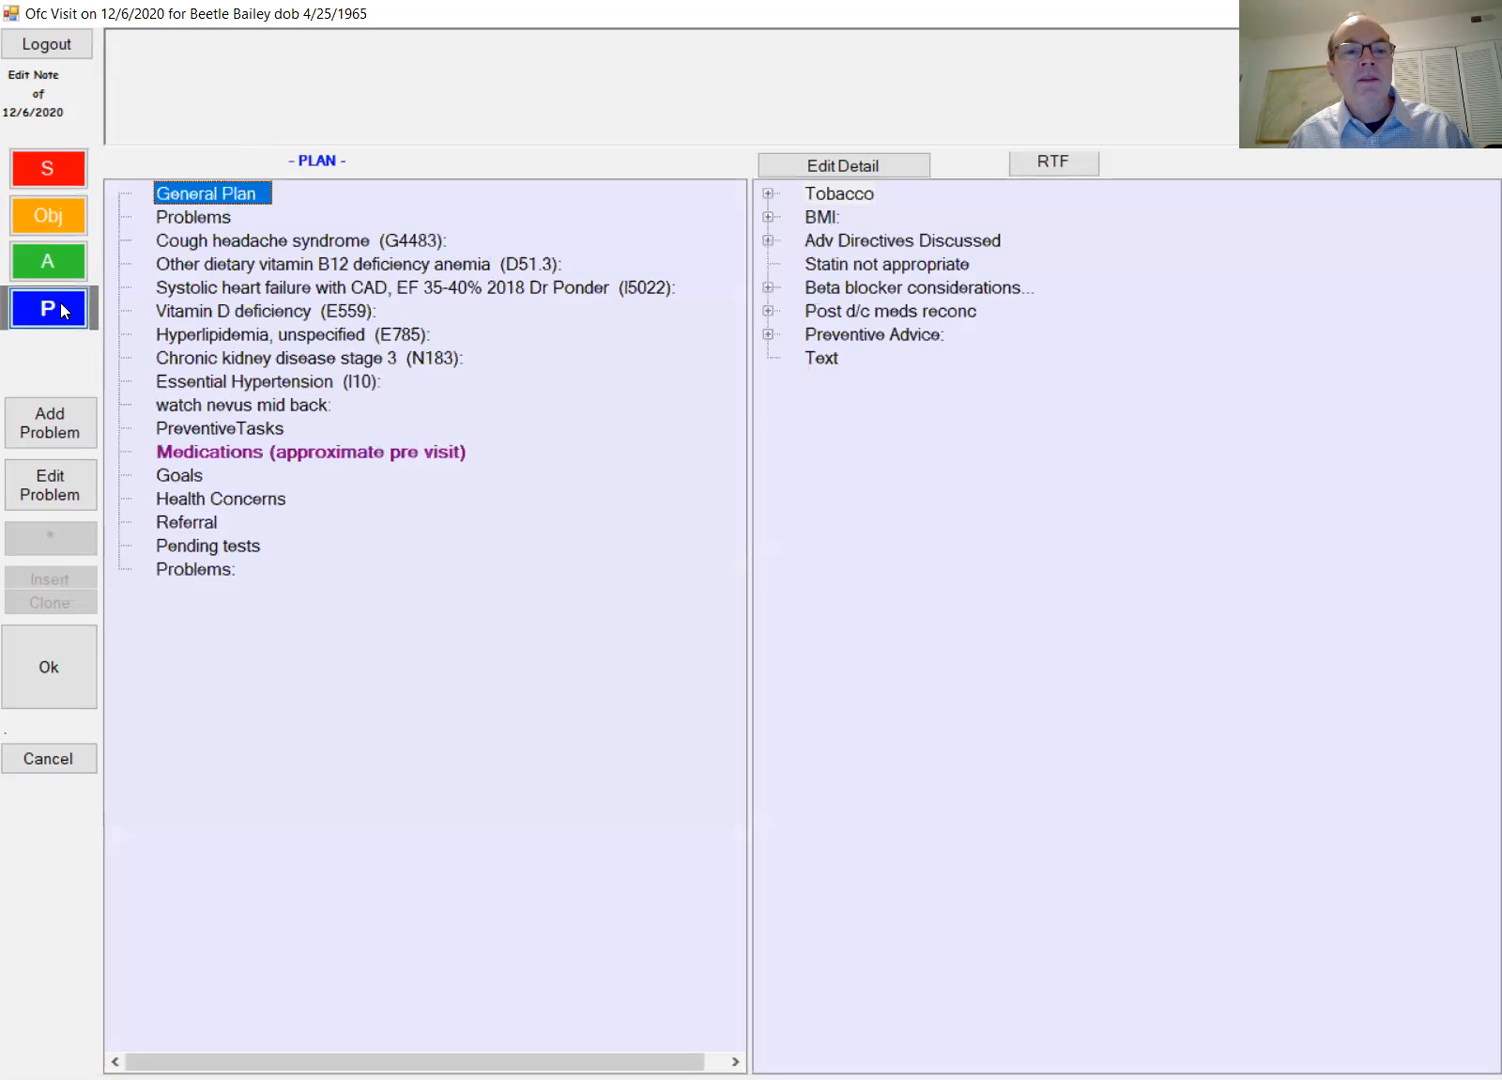
pyautogui.click(57, 171)
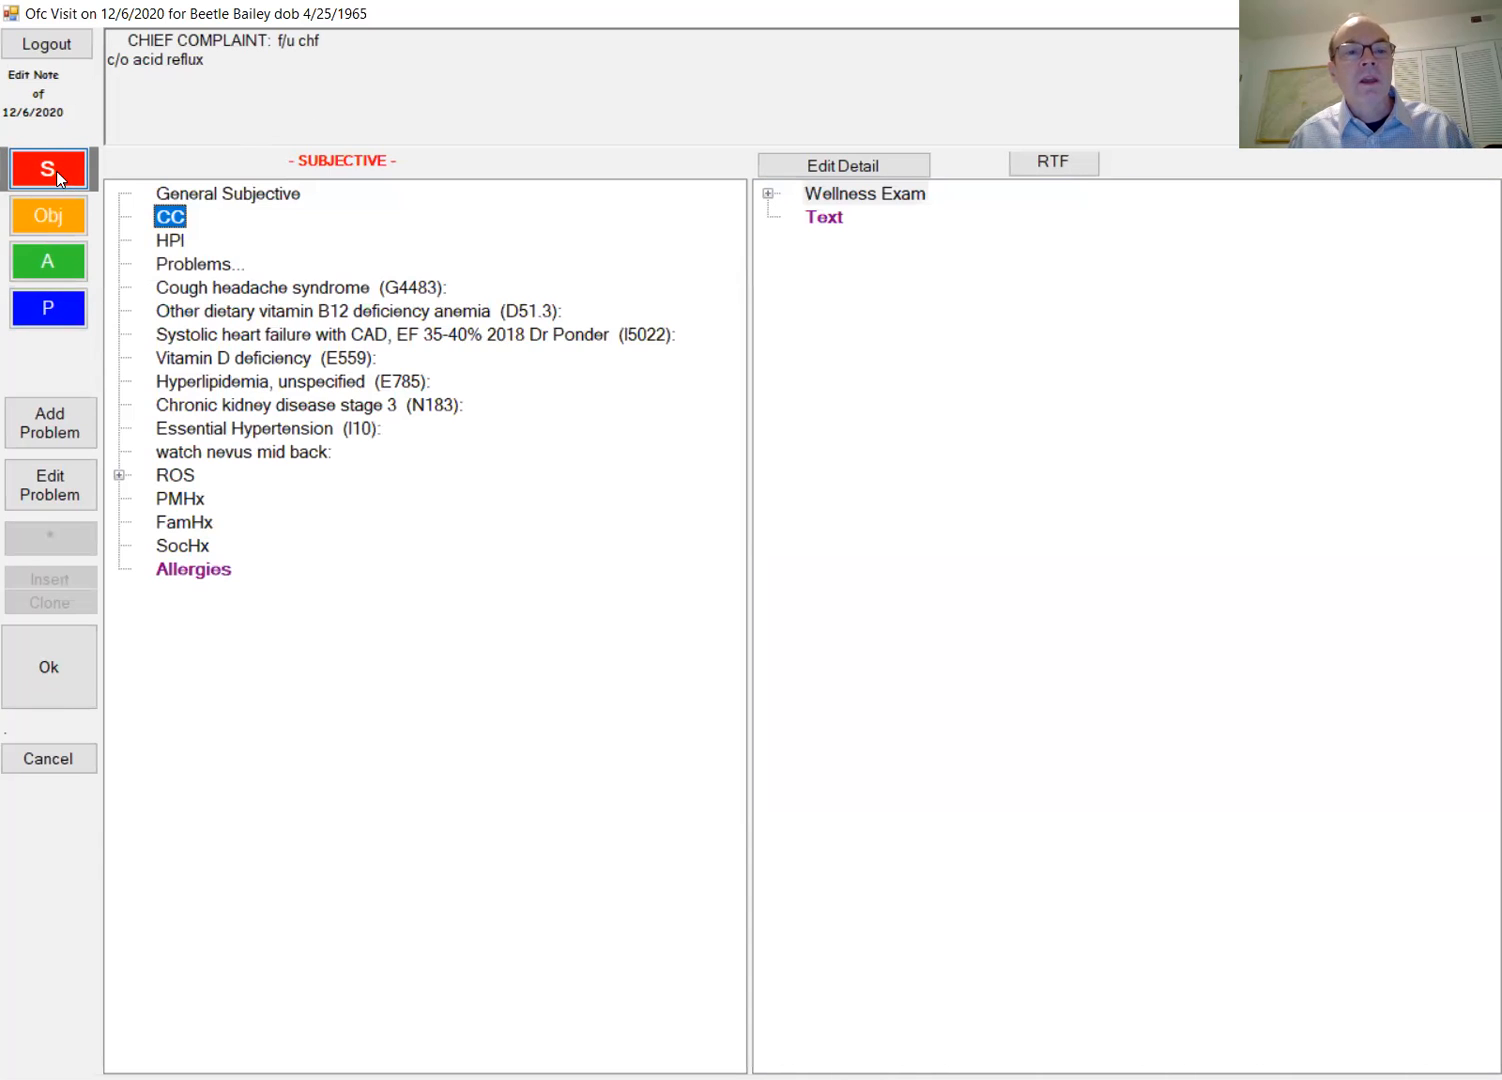
# Step: Enter the HPI text "x2 wks" and "swallowing ok" on separate lines in the Subjective section
pyautogui.click(182, 240)
pyautogui.doubleClick(810, 197)
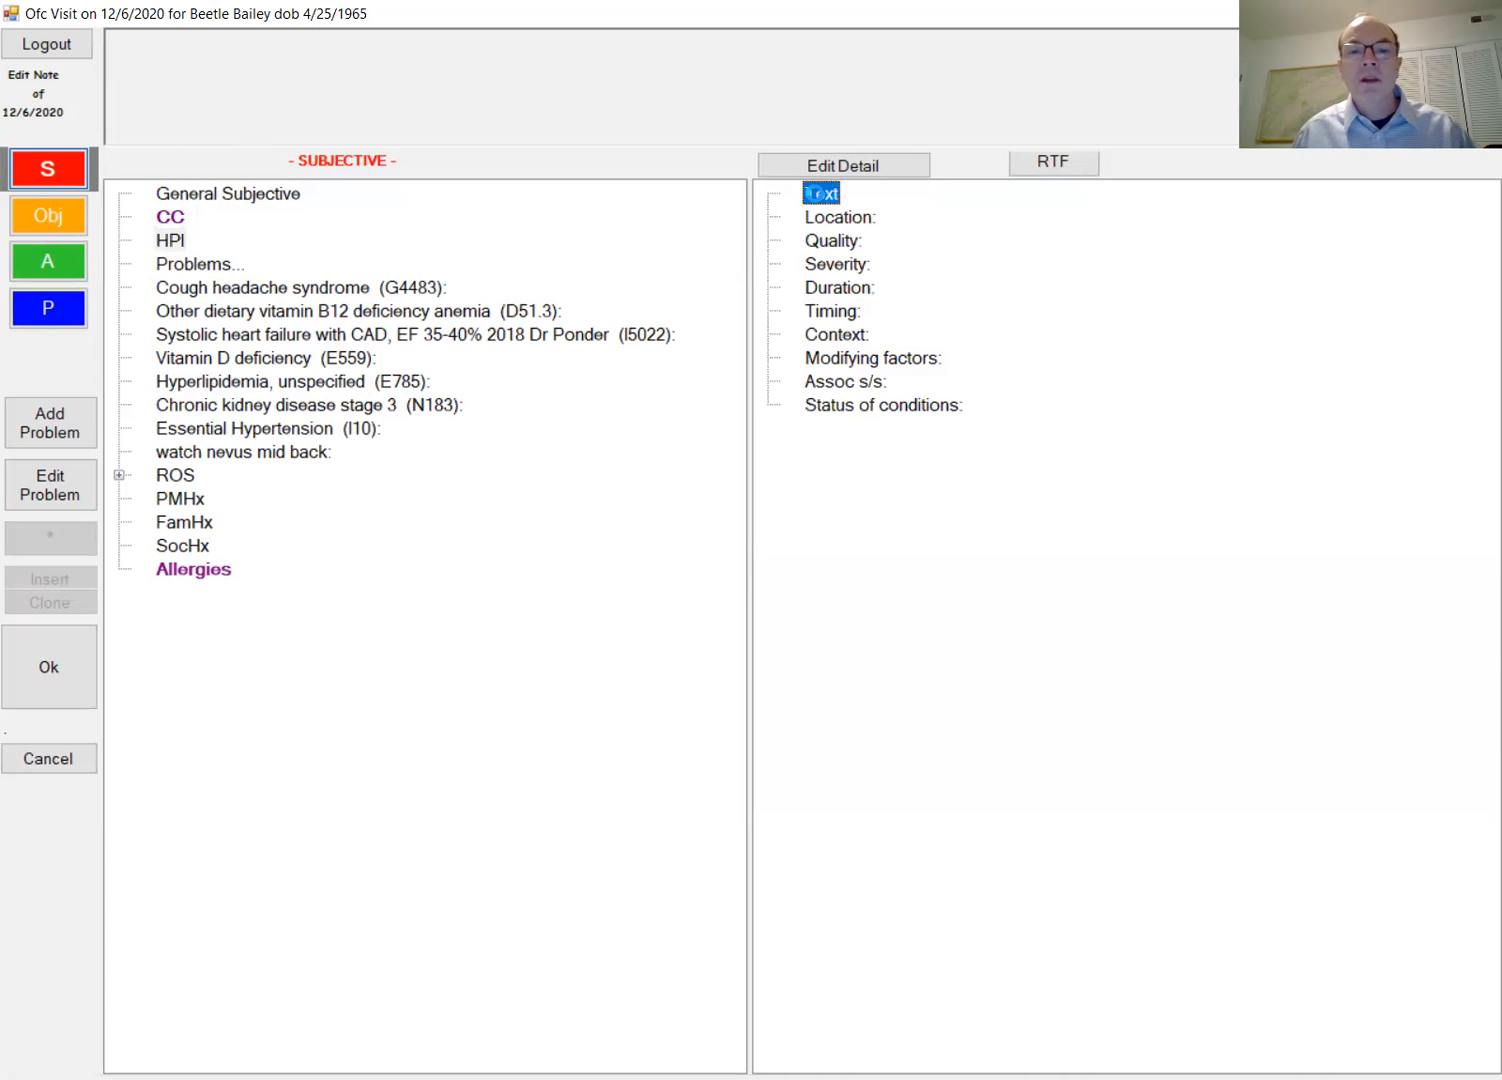
pyautogui.write('x2')
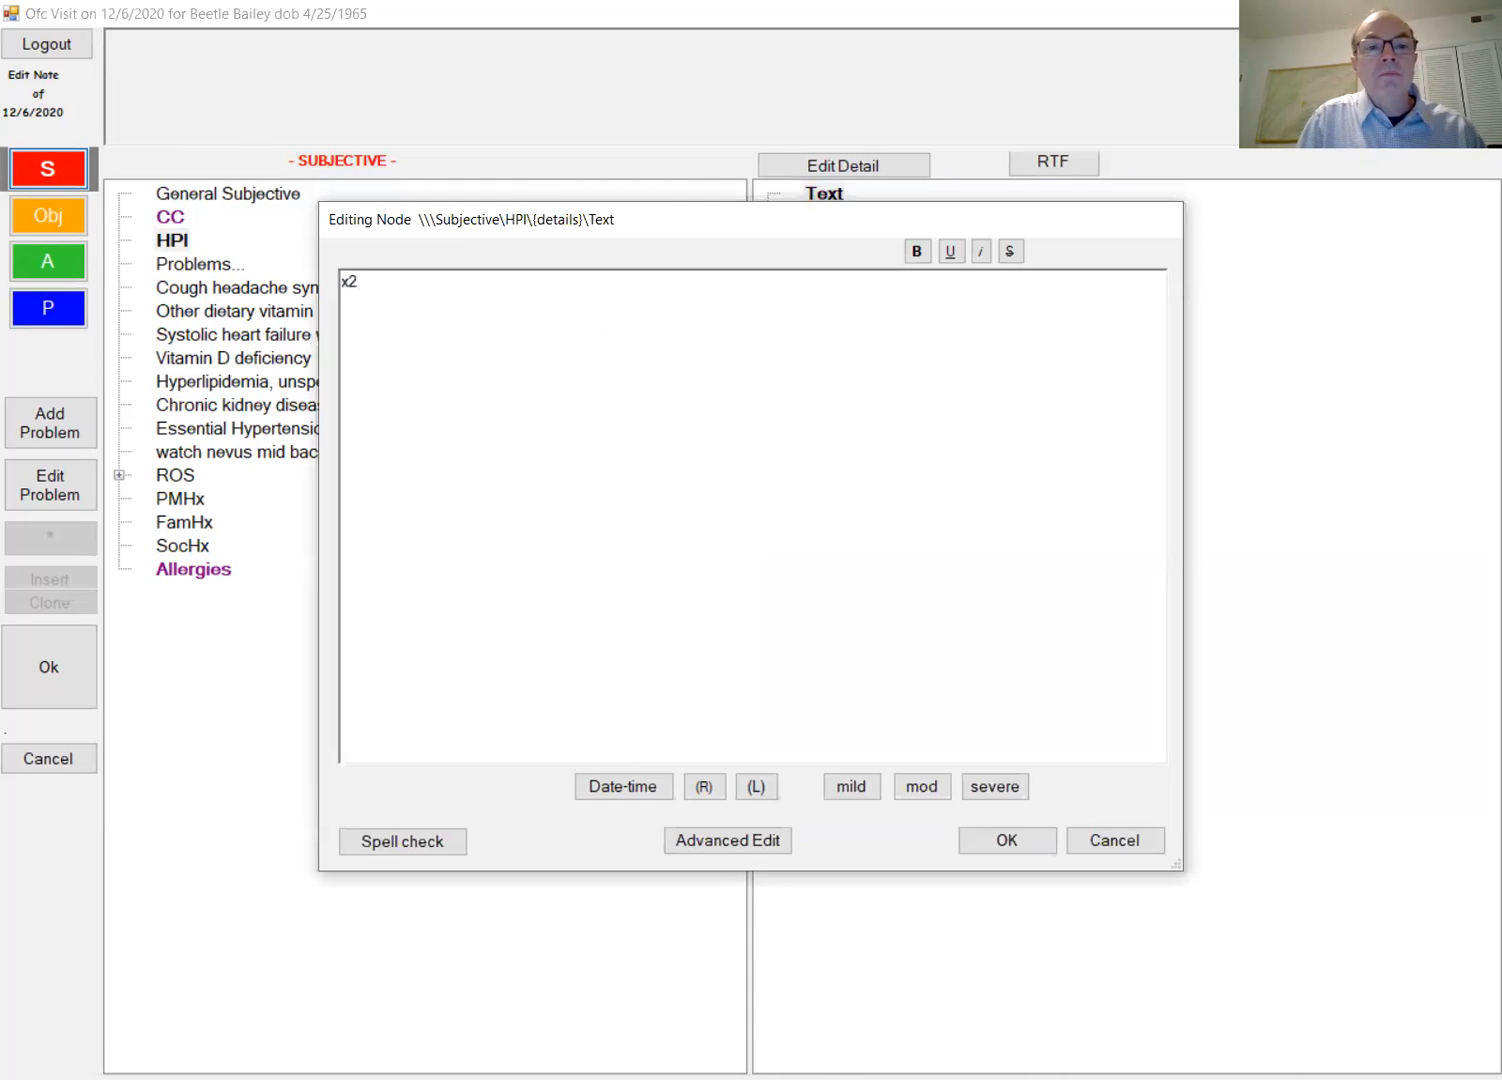
pyautogui.write(' wks ')
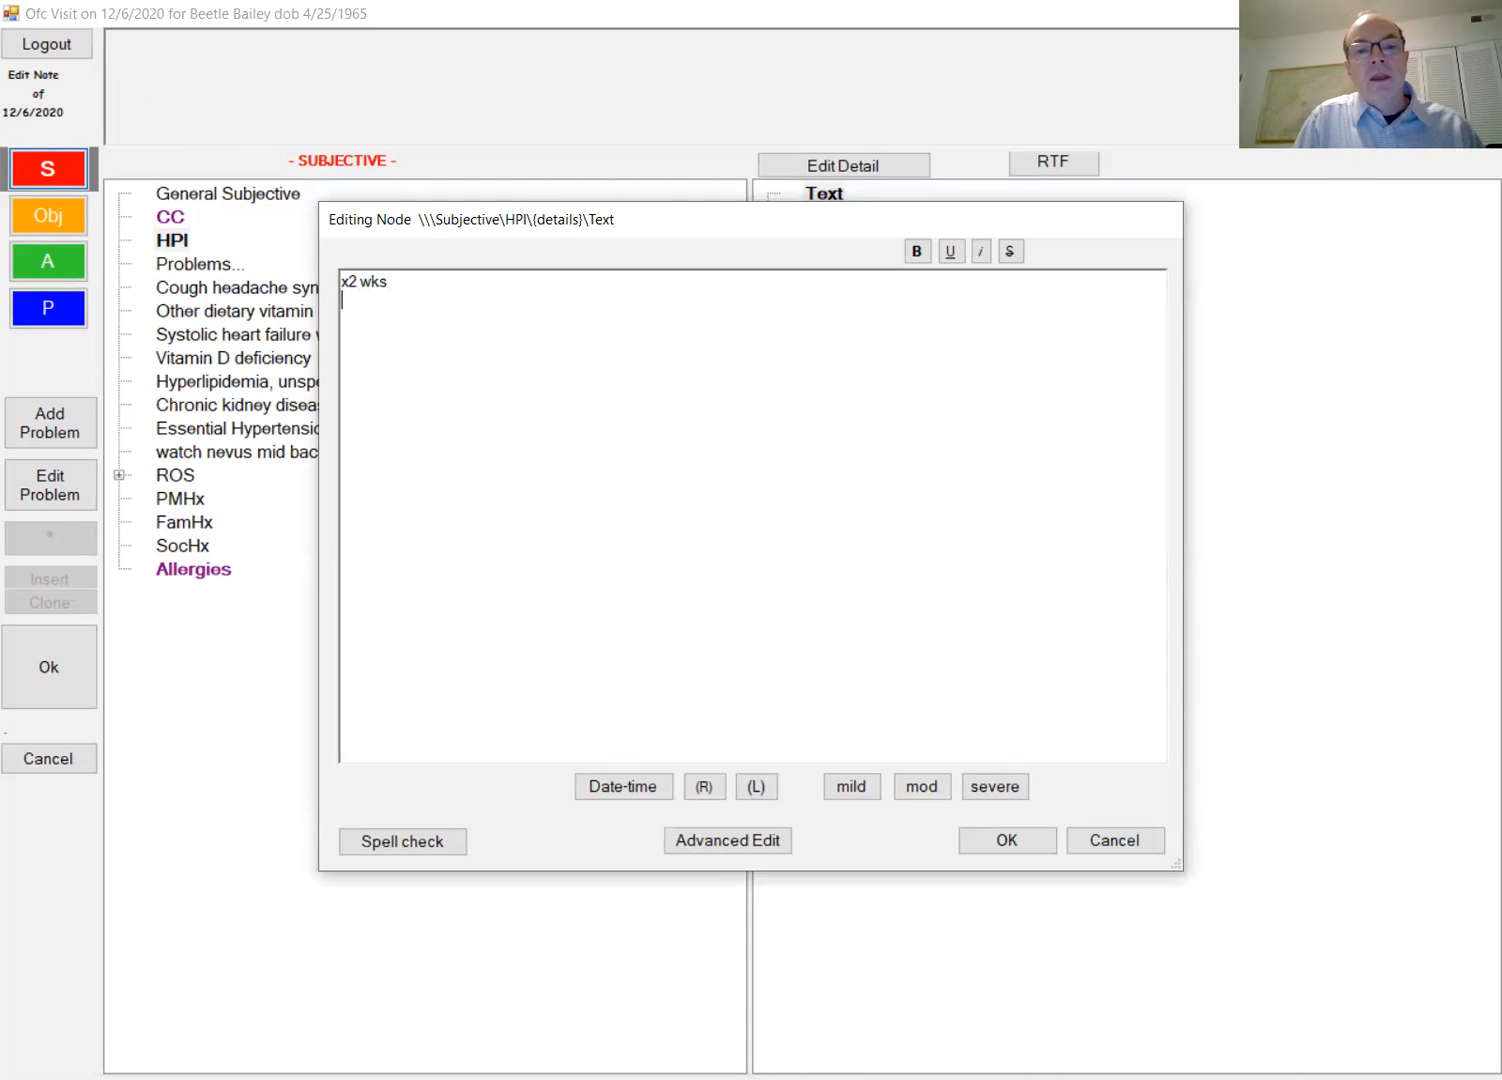
pyautogui.write('swal')
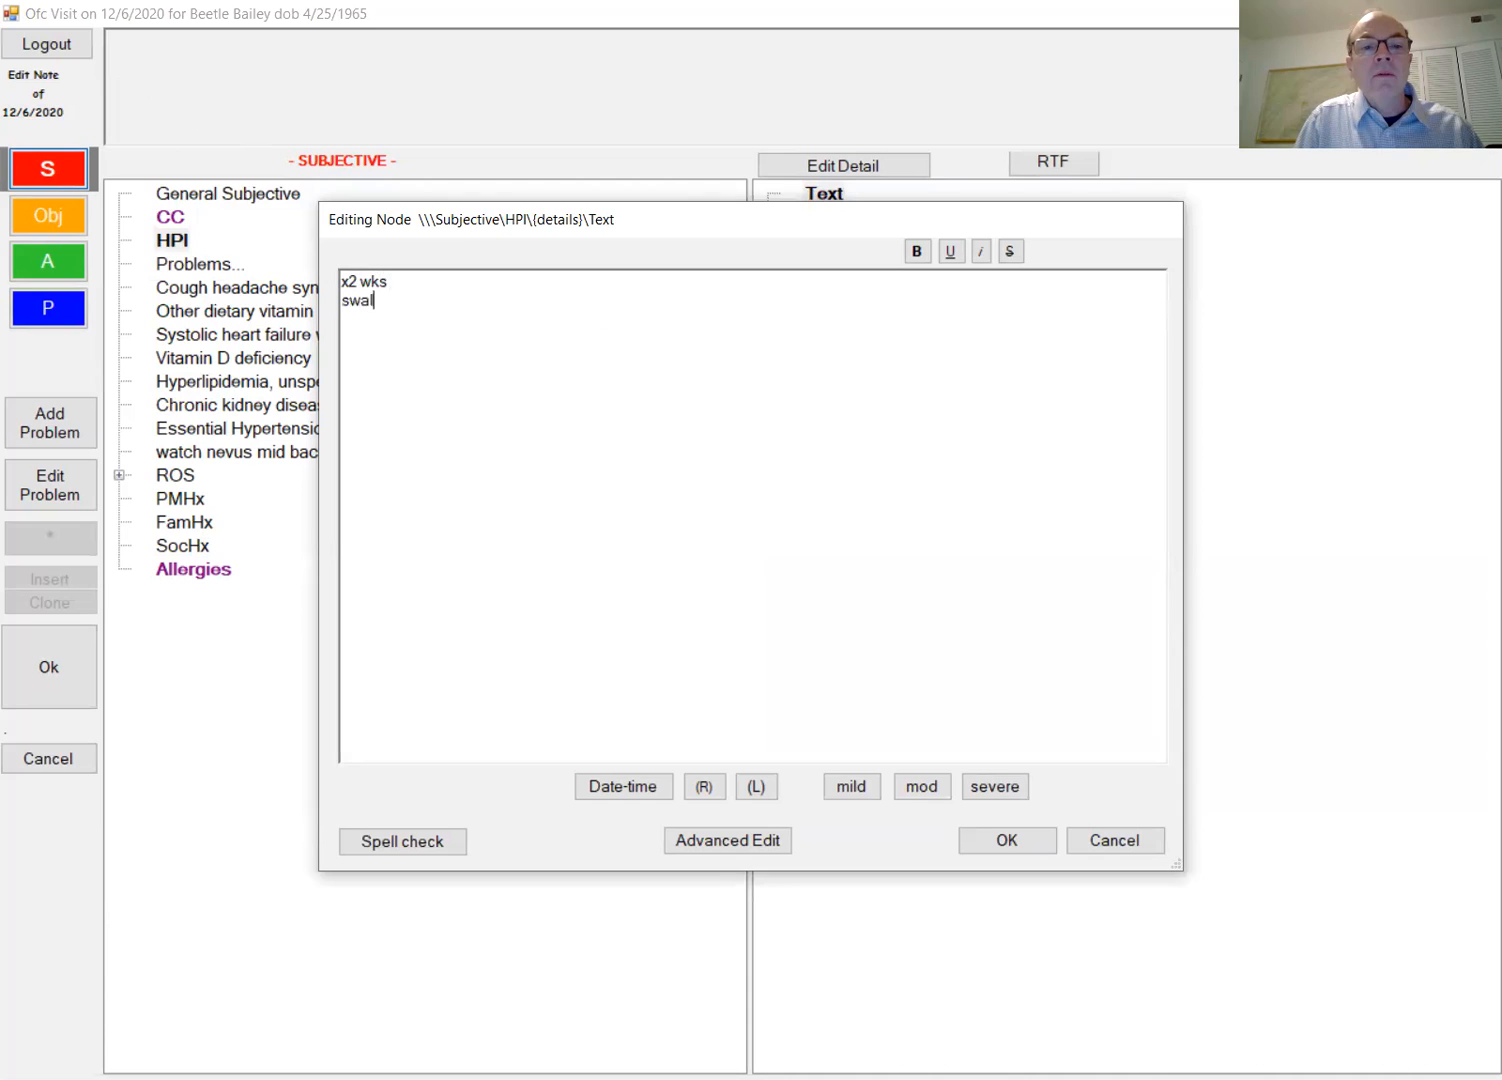
pyautogui.write('lowing ok')
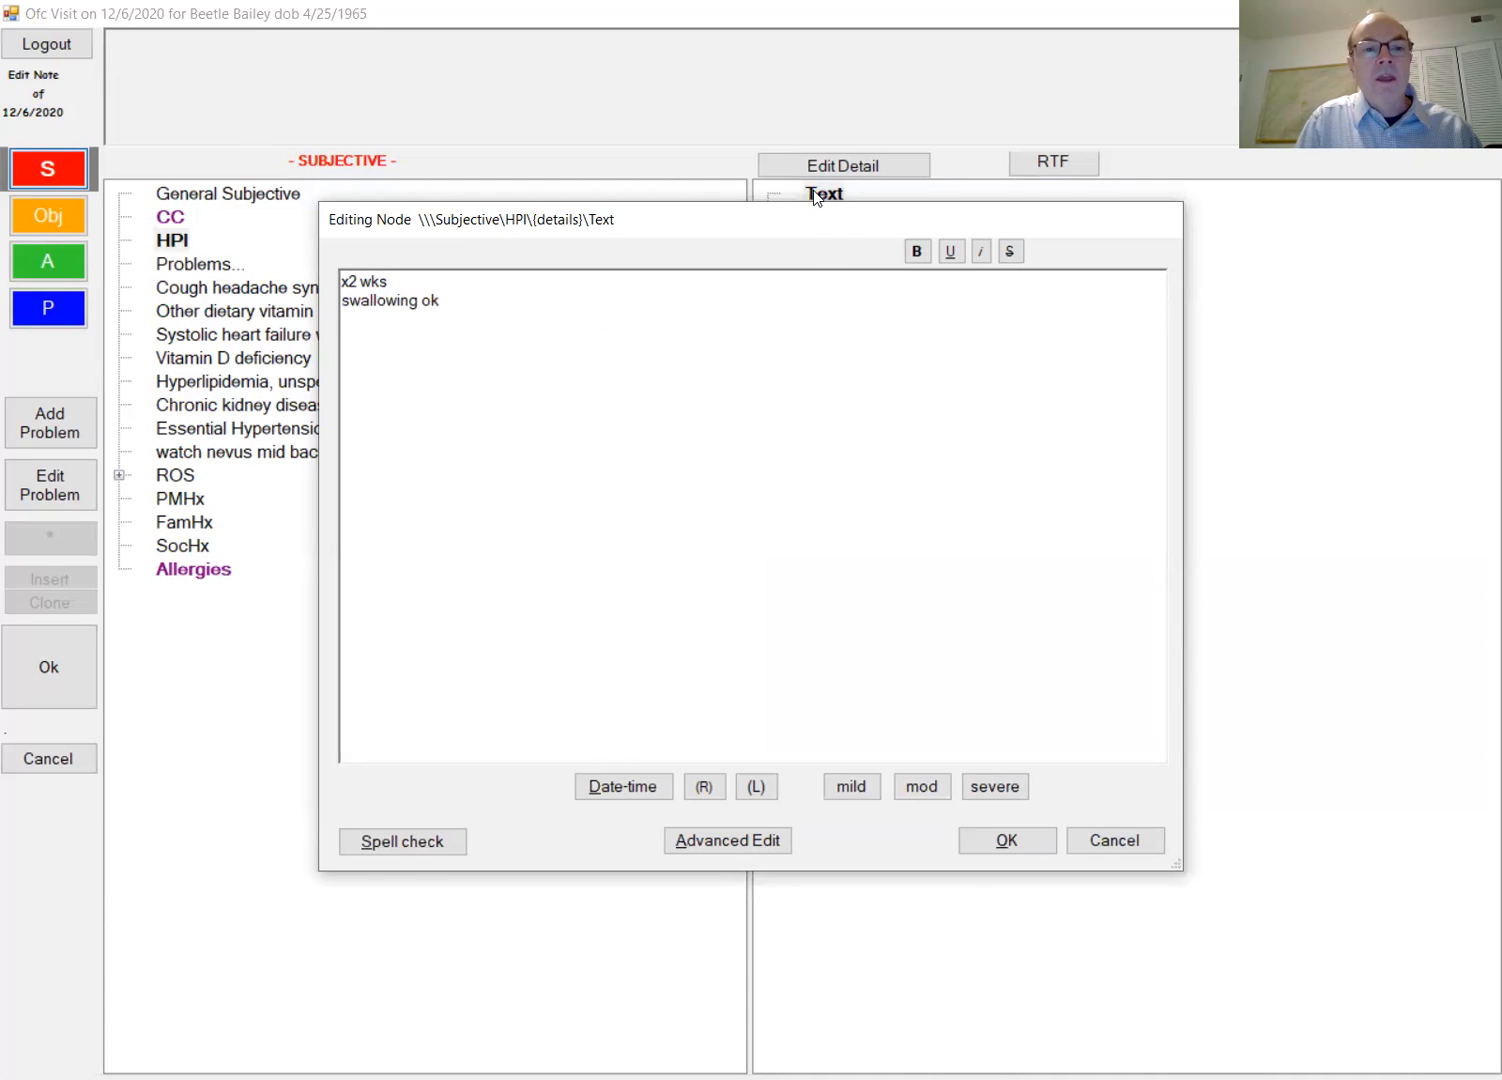
pyautogui.hotkey('alt', 'o')
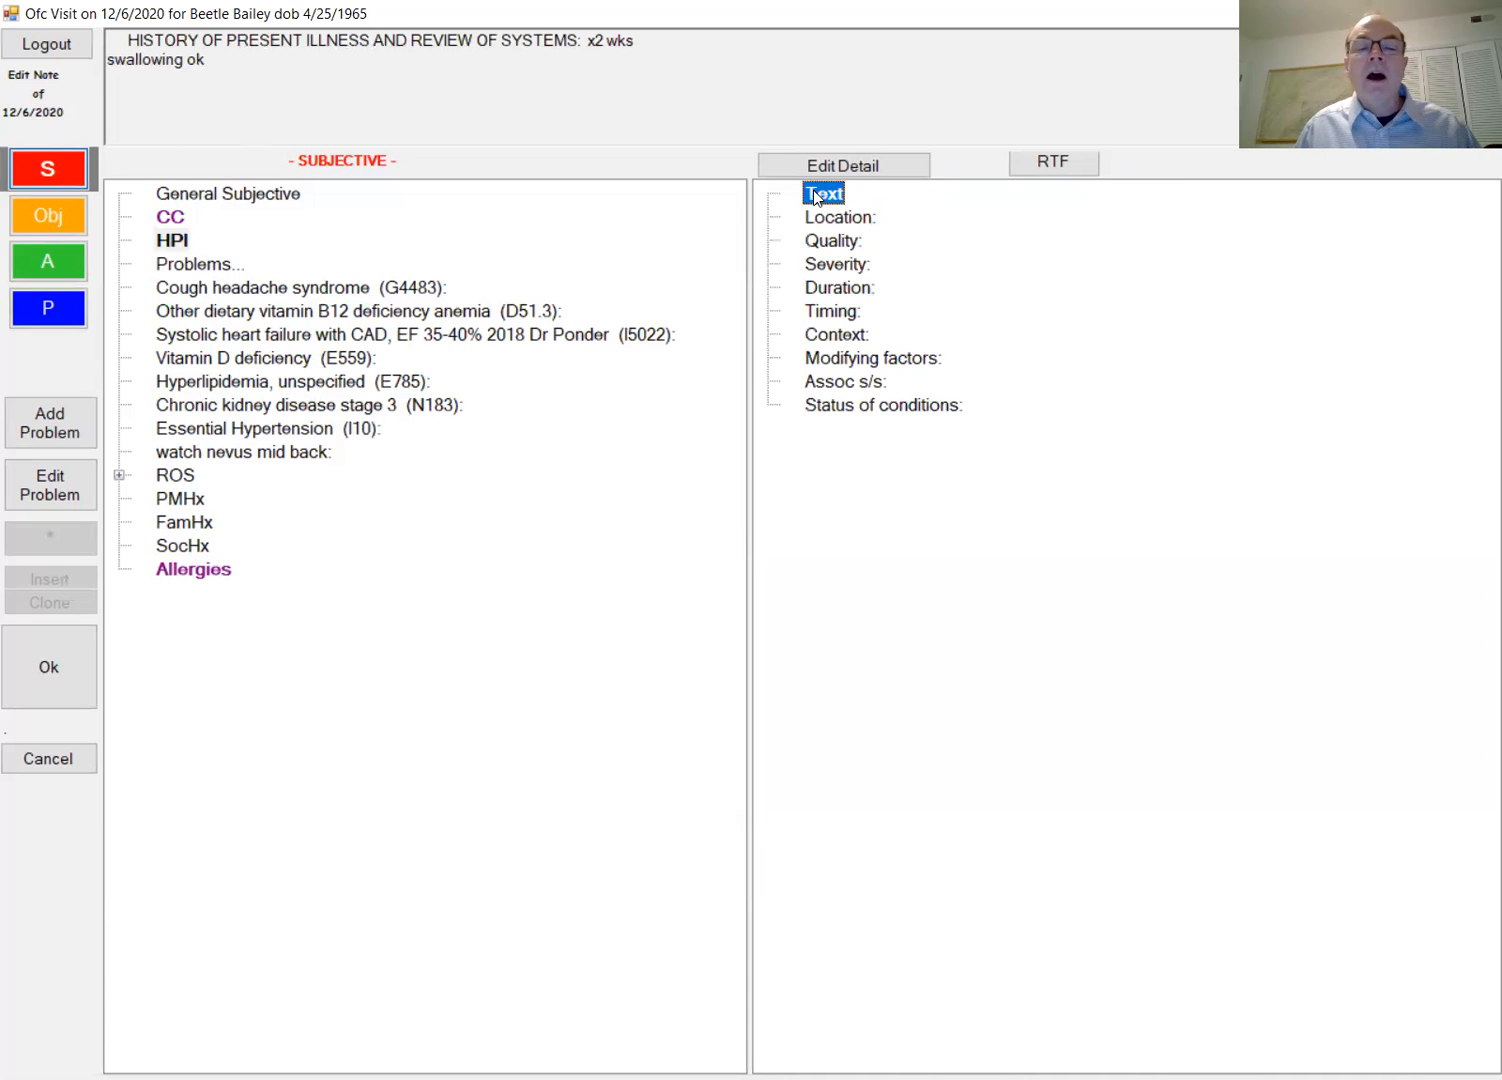
# Step: Look up "reflux" and add Gastroesophageal reflux disease with ICD10 code K21.9 as a new problem started on 2020/11/22
pyautogui.click(70, 425)
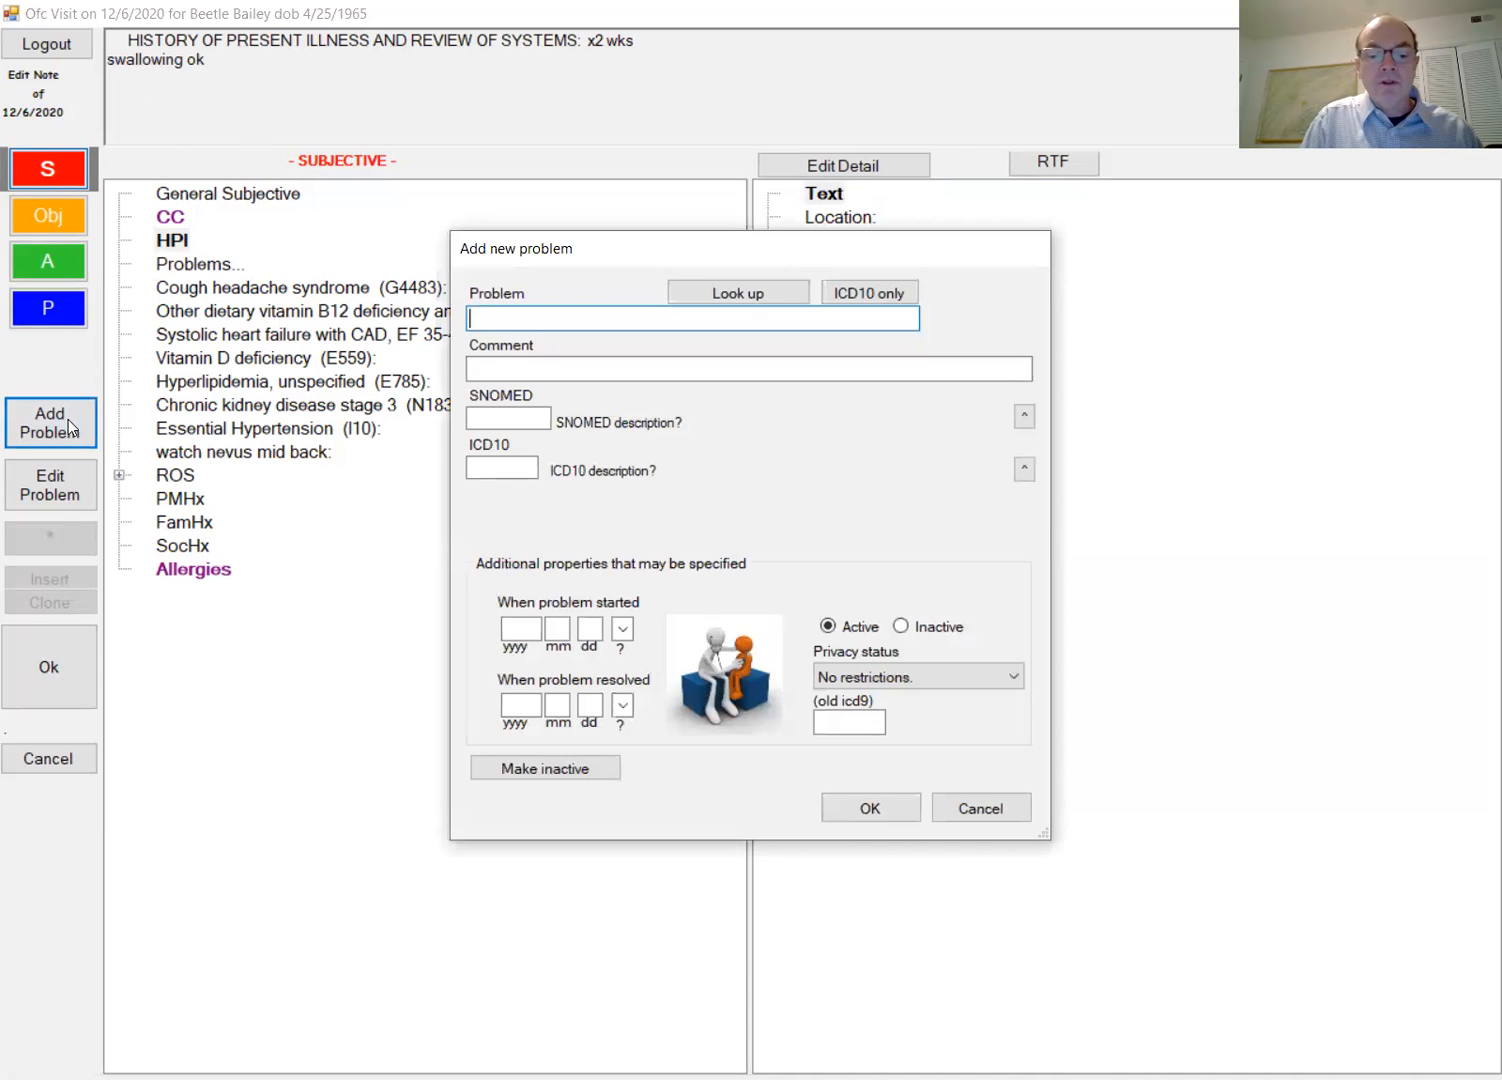
pyautogui.write('reflux')
pyautogui.press('Return')
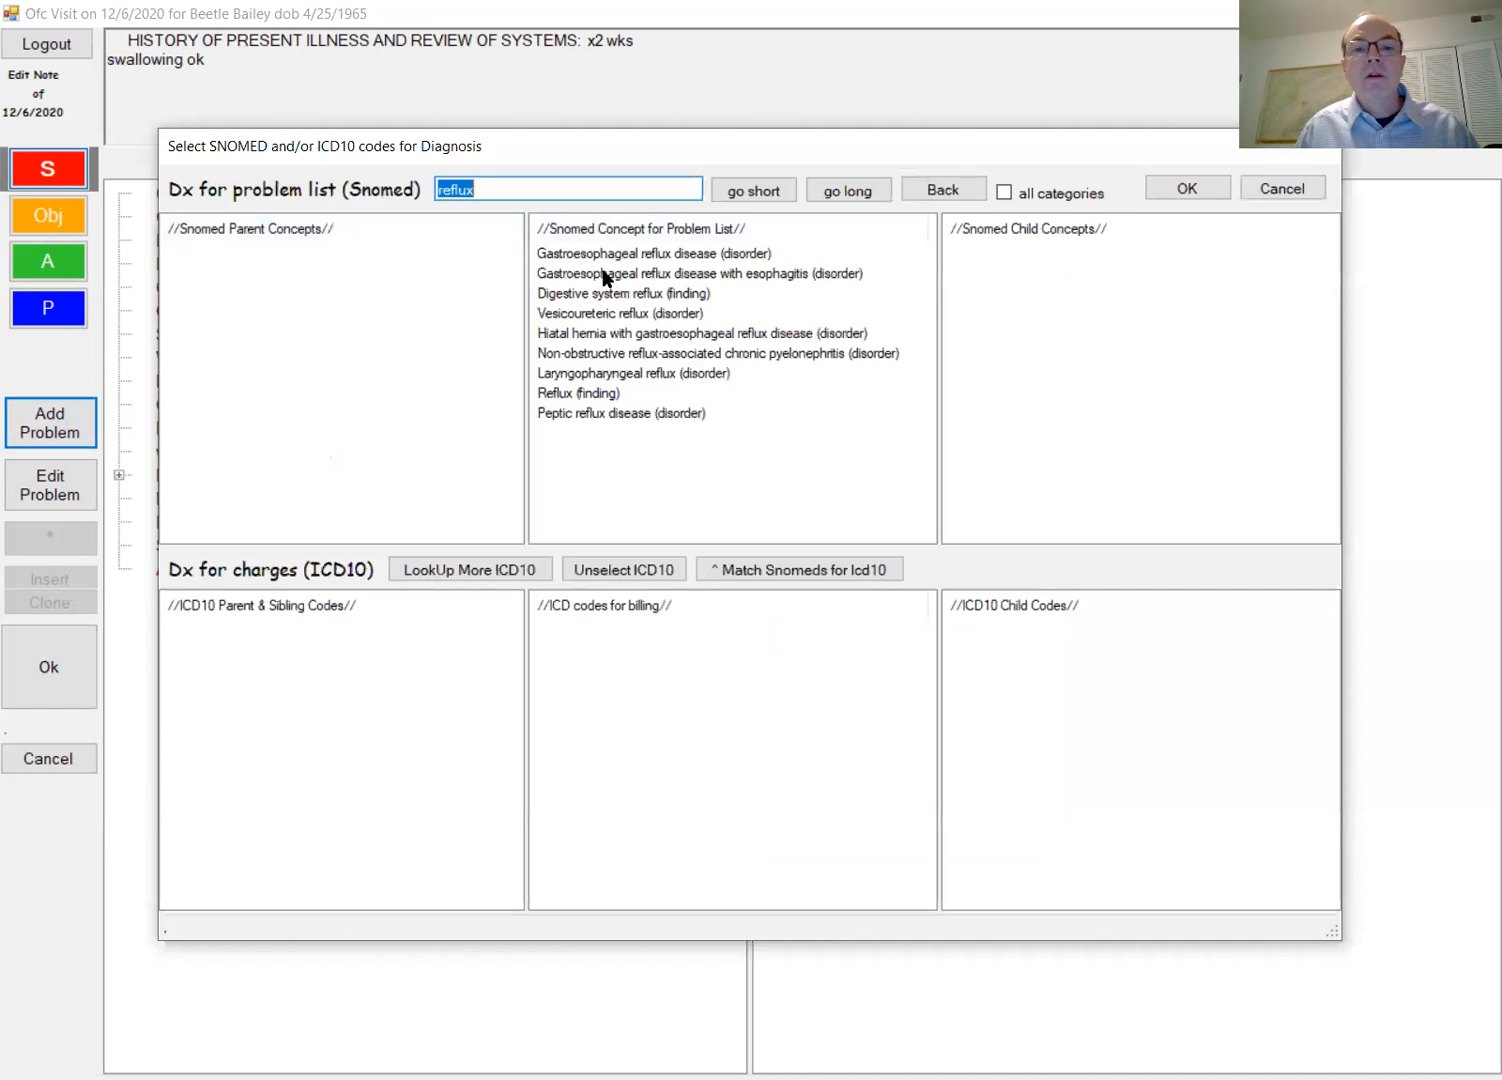
pyautogui.click(603, 256)
pyautogui.click(660, 650)
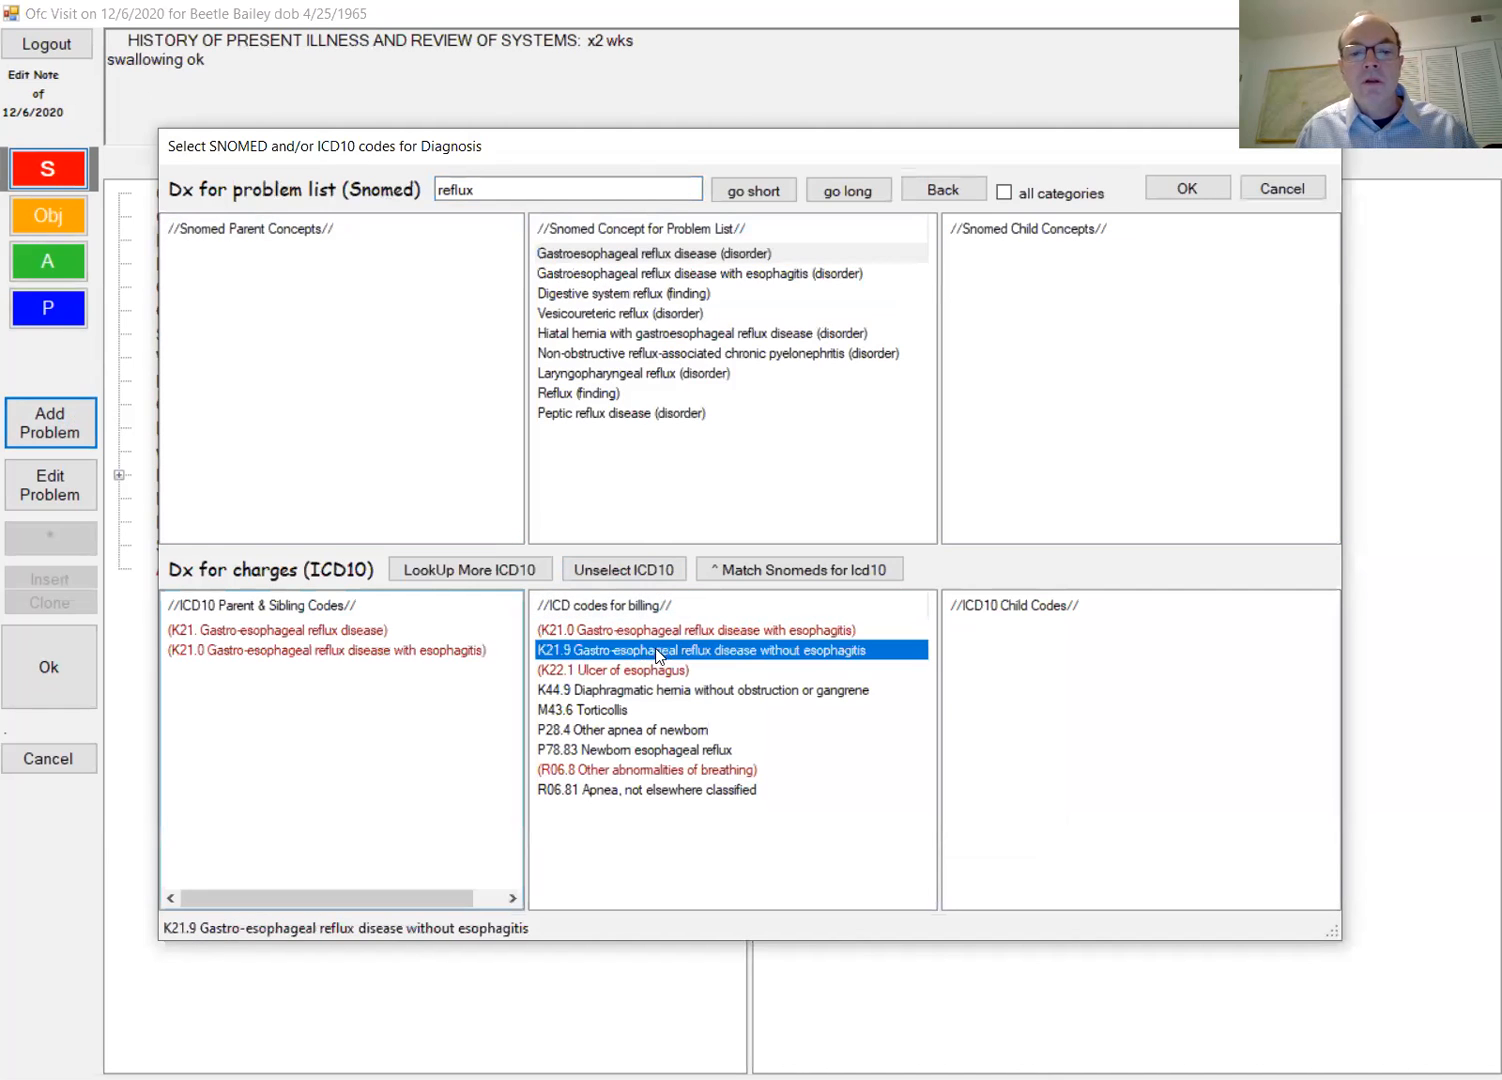
pyautogui.click(1180, 192)
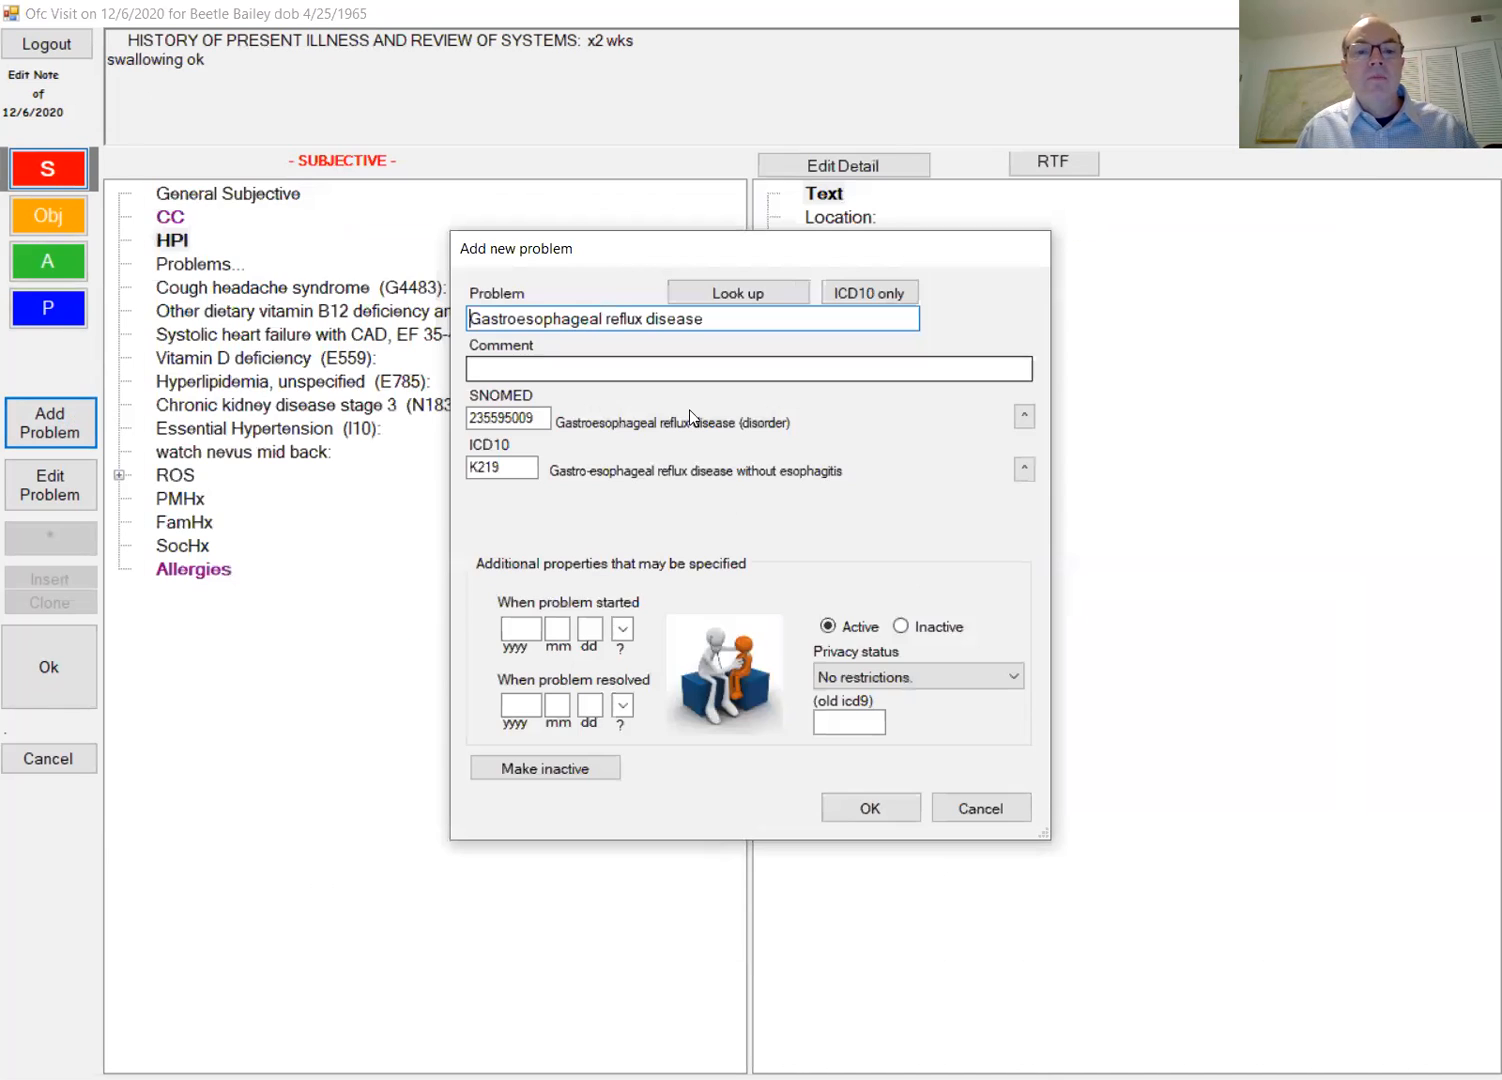
pyautogui.click(520, 630)
pyautogui.press('t')
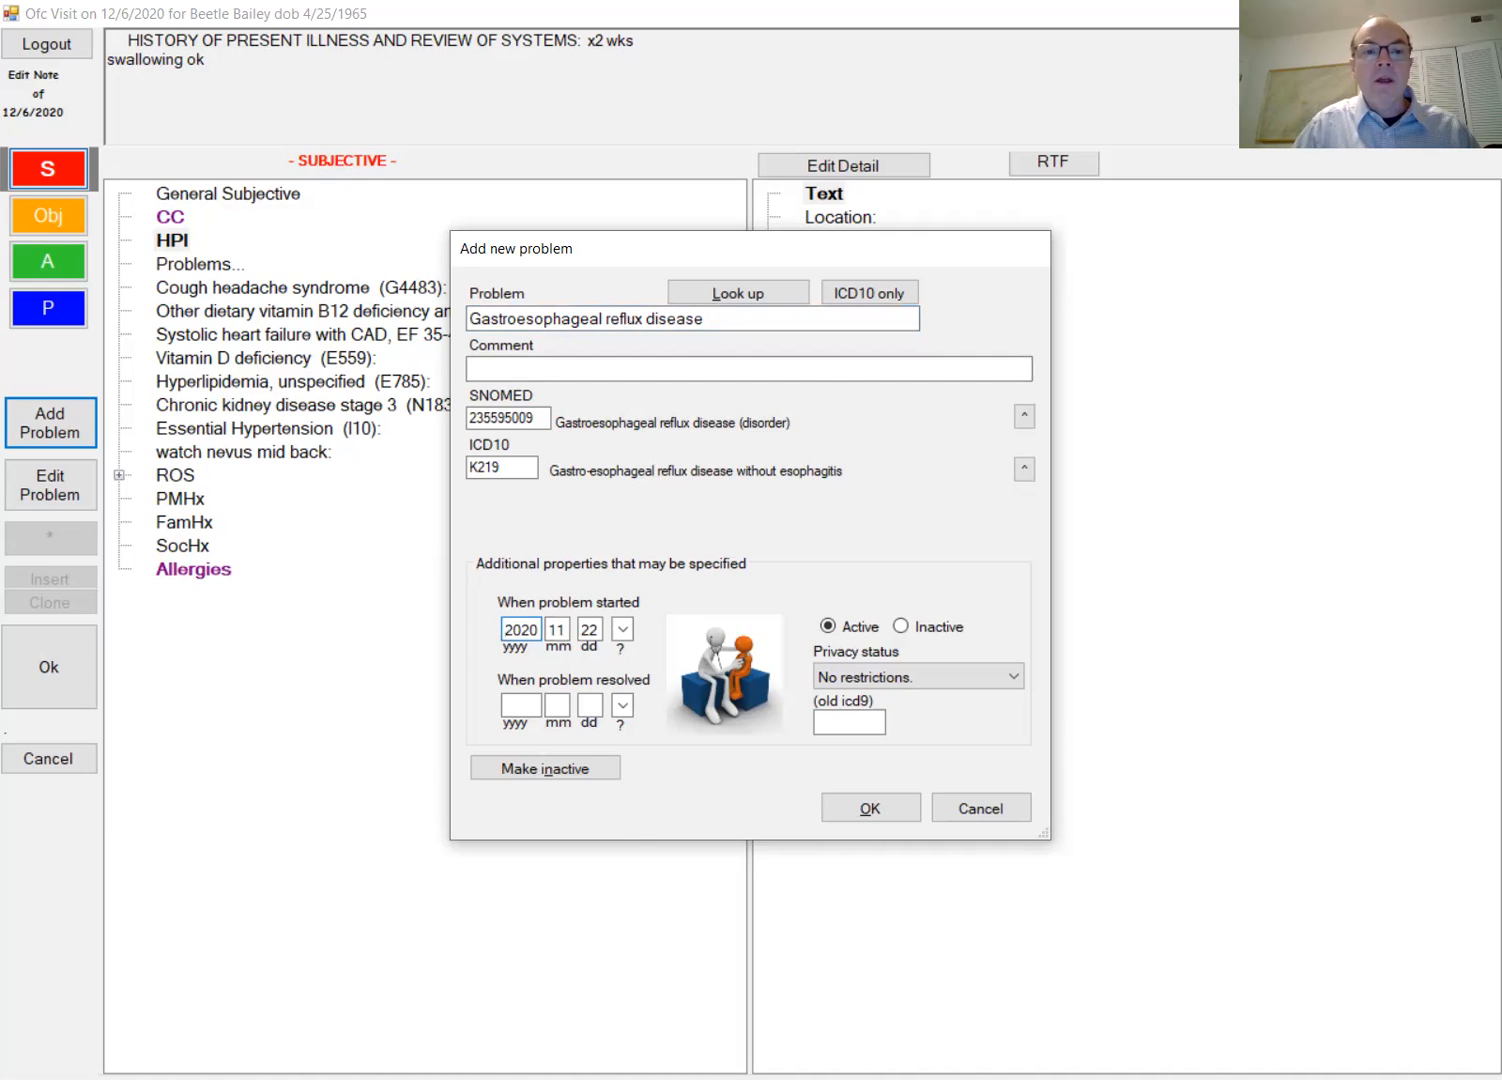
pyautogui.press('Return')
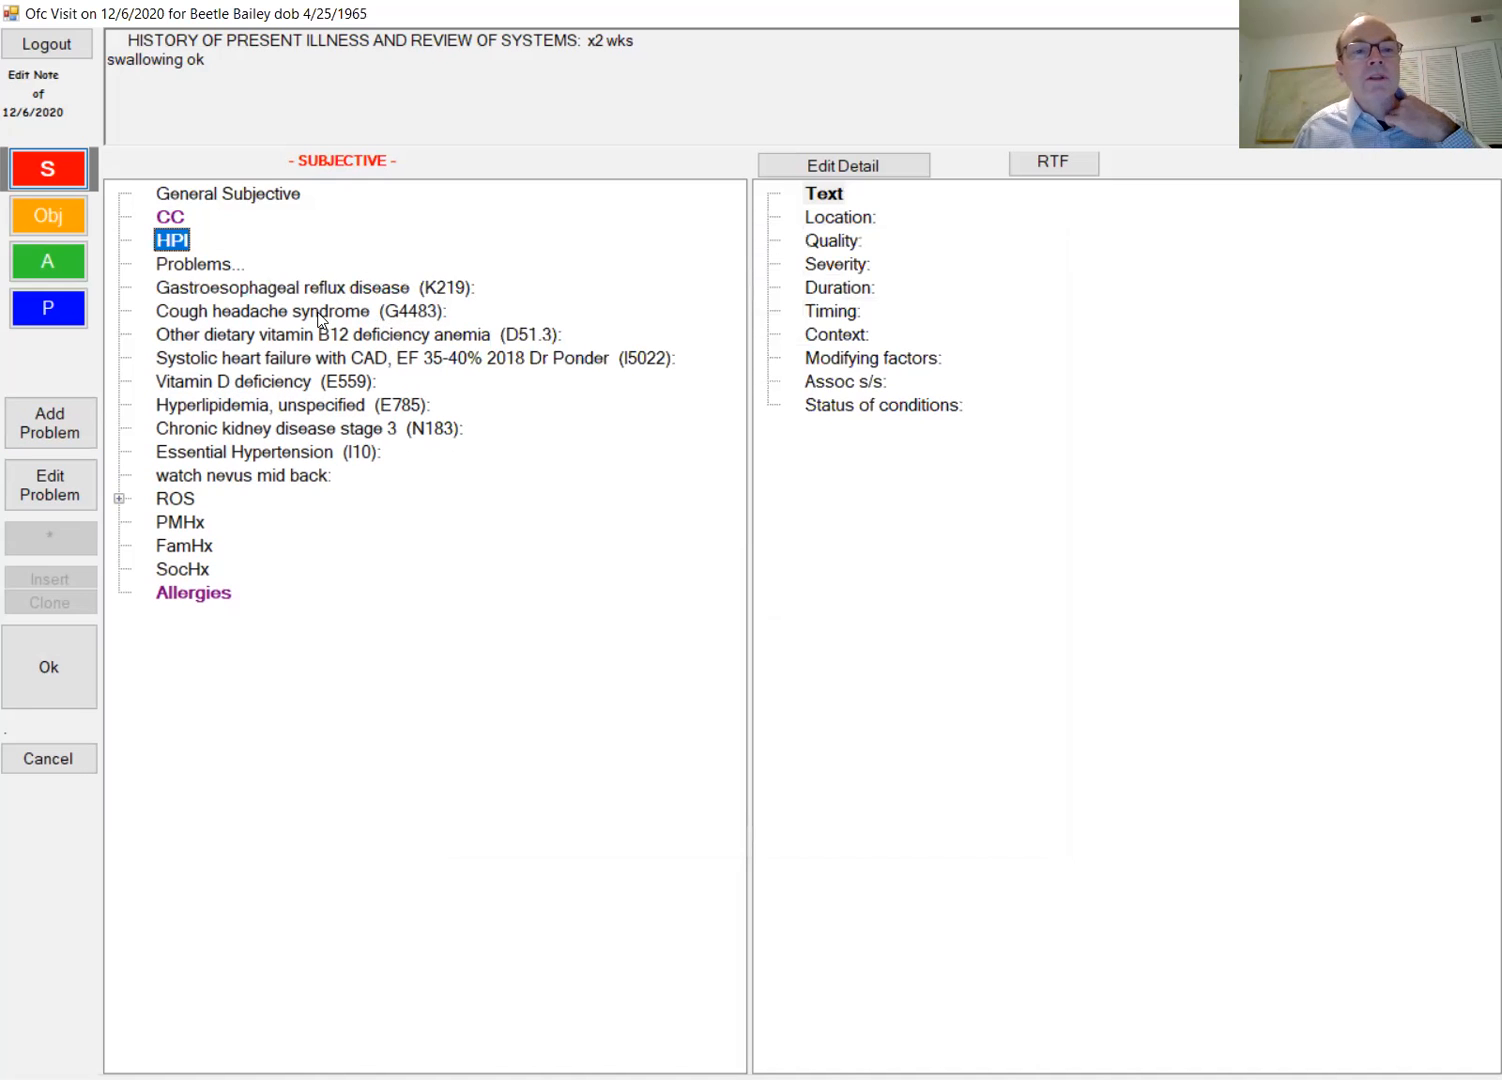
# Step: Remove Cough headache syndrome from the patient's active problems
pyautogui.click(319, 313)
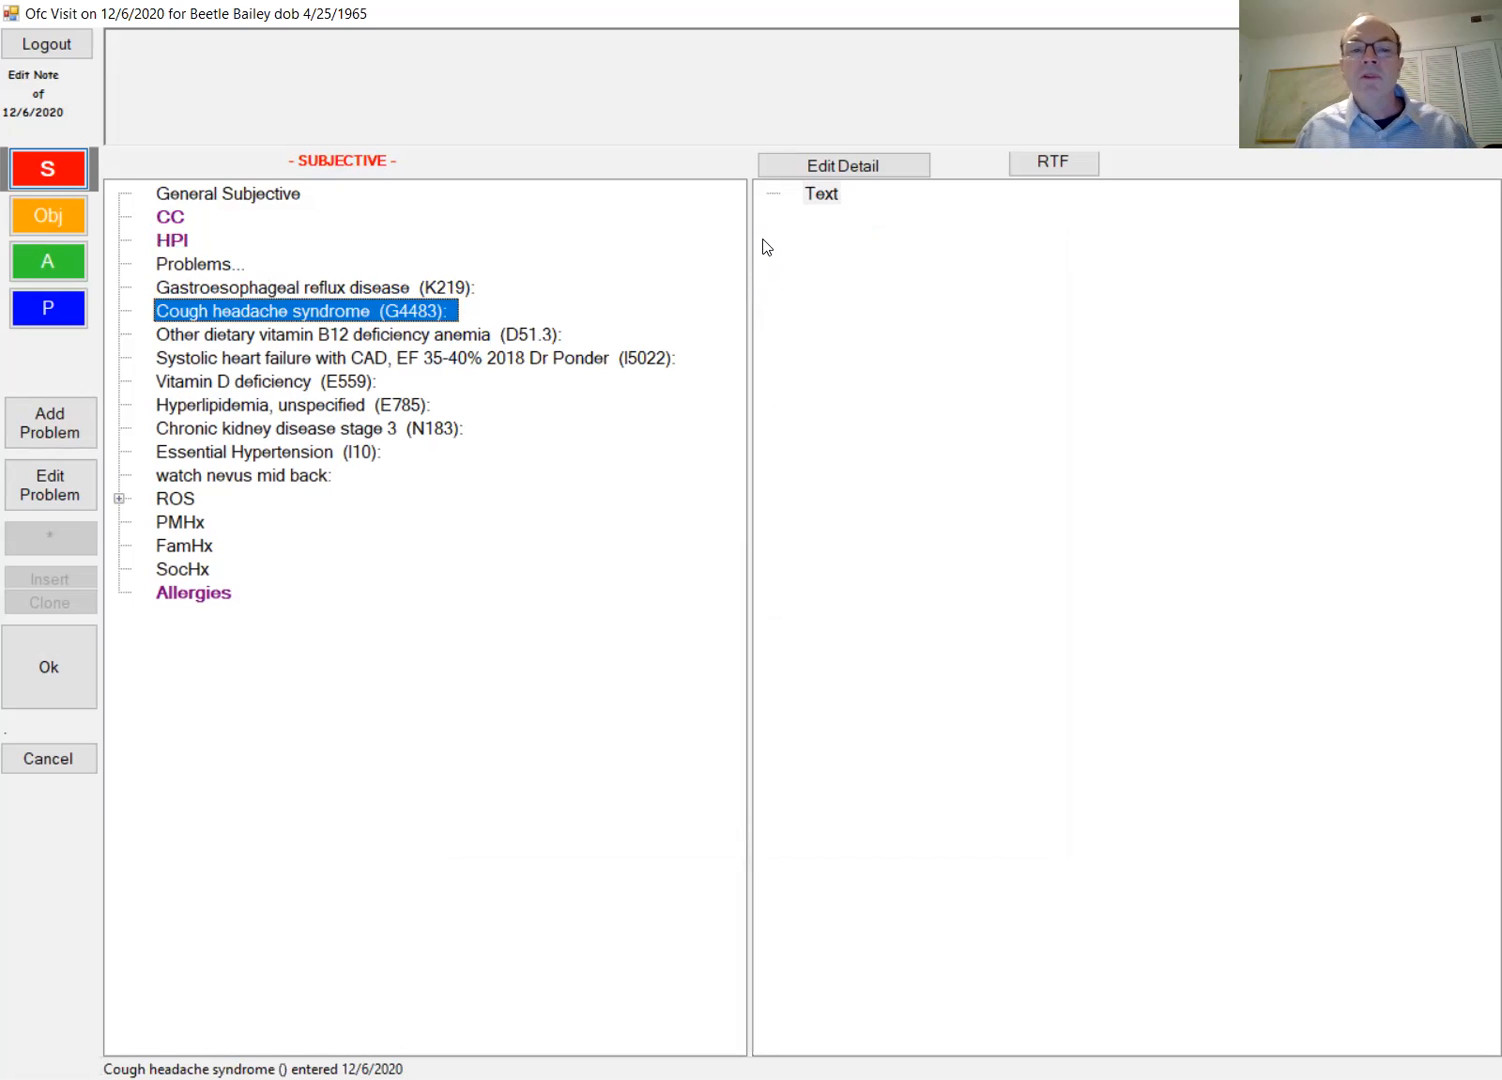
pyautogui.press('Delete')
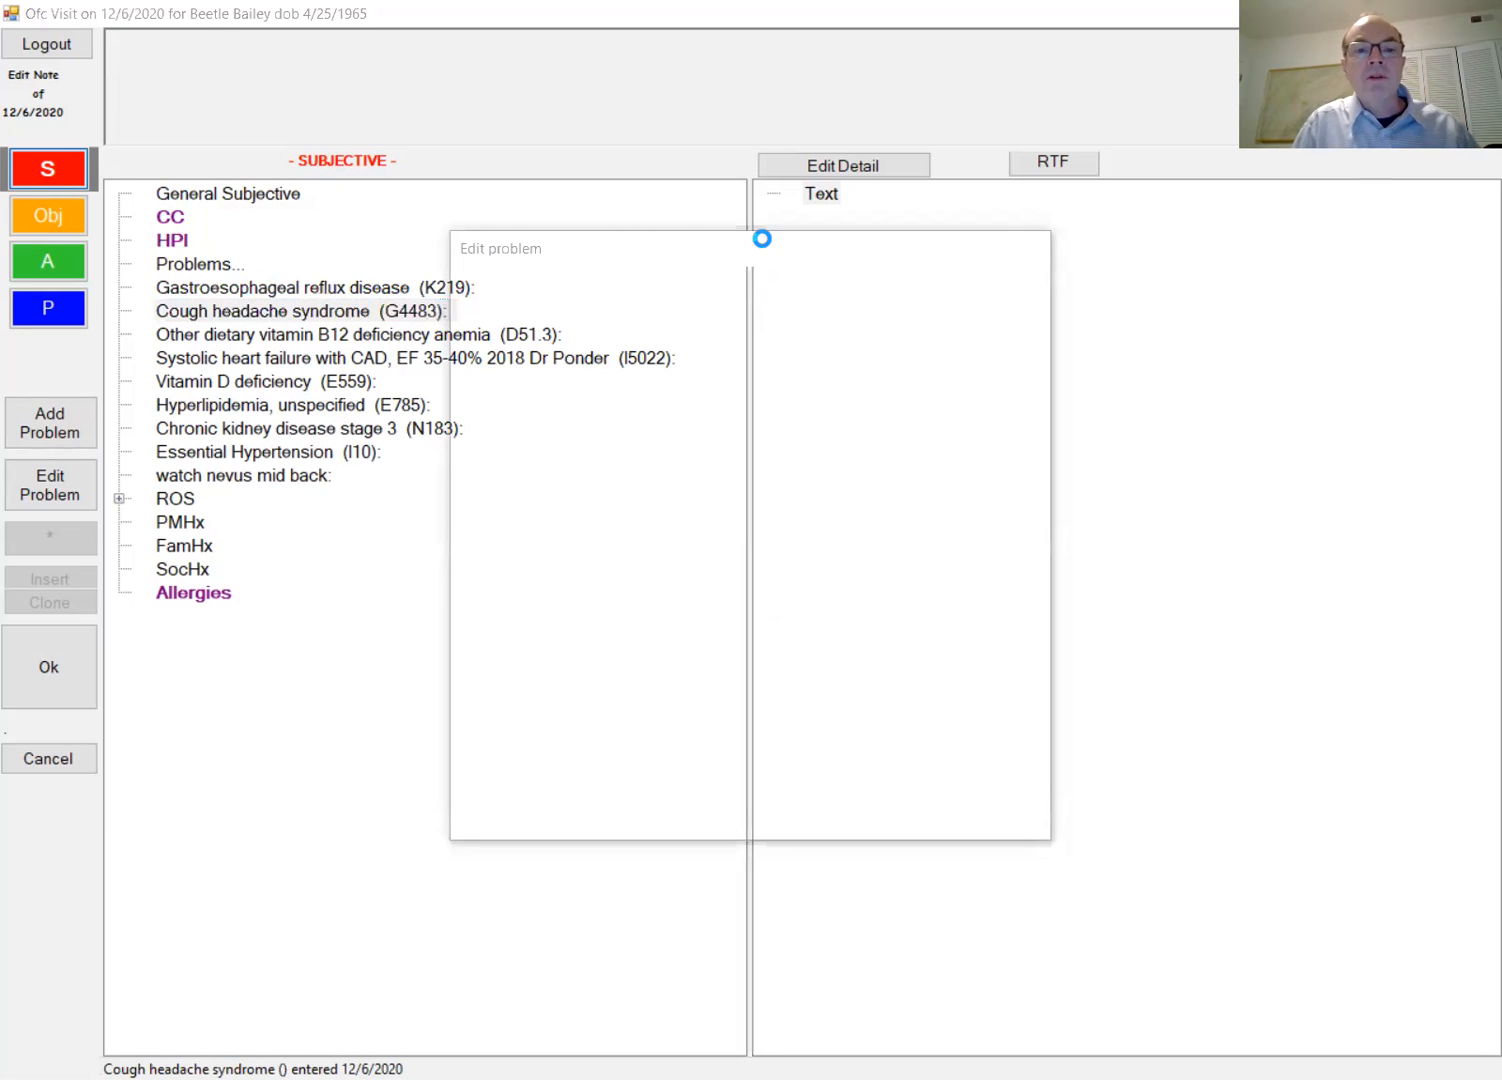
# Step: Enter "takes pills" under Other dietary vitamin B12 deficiency anemia in the Subjective section and save the note
pyautogui.click(406, 337)
pyautogui.doubleClick(817, 193)
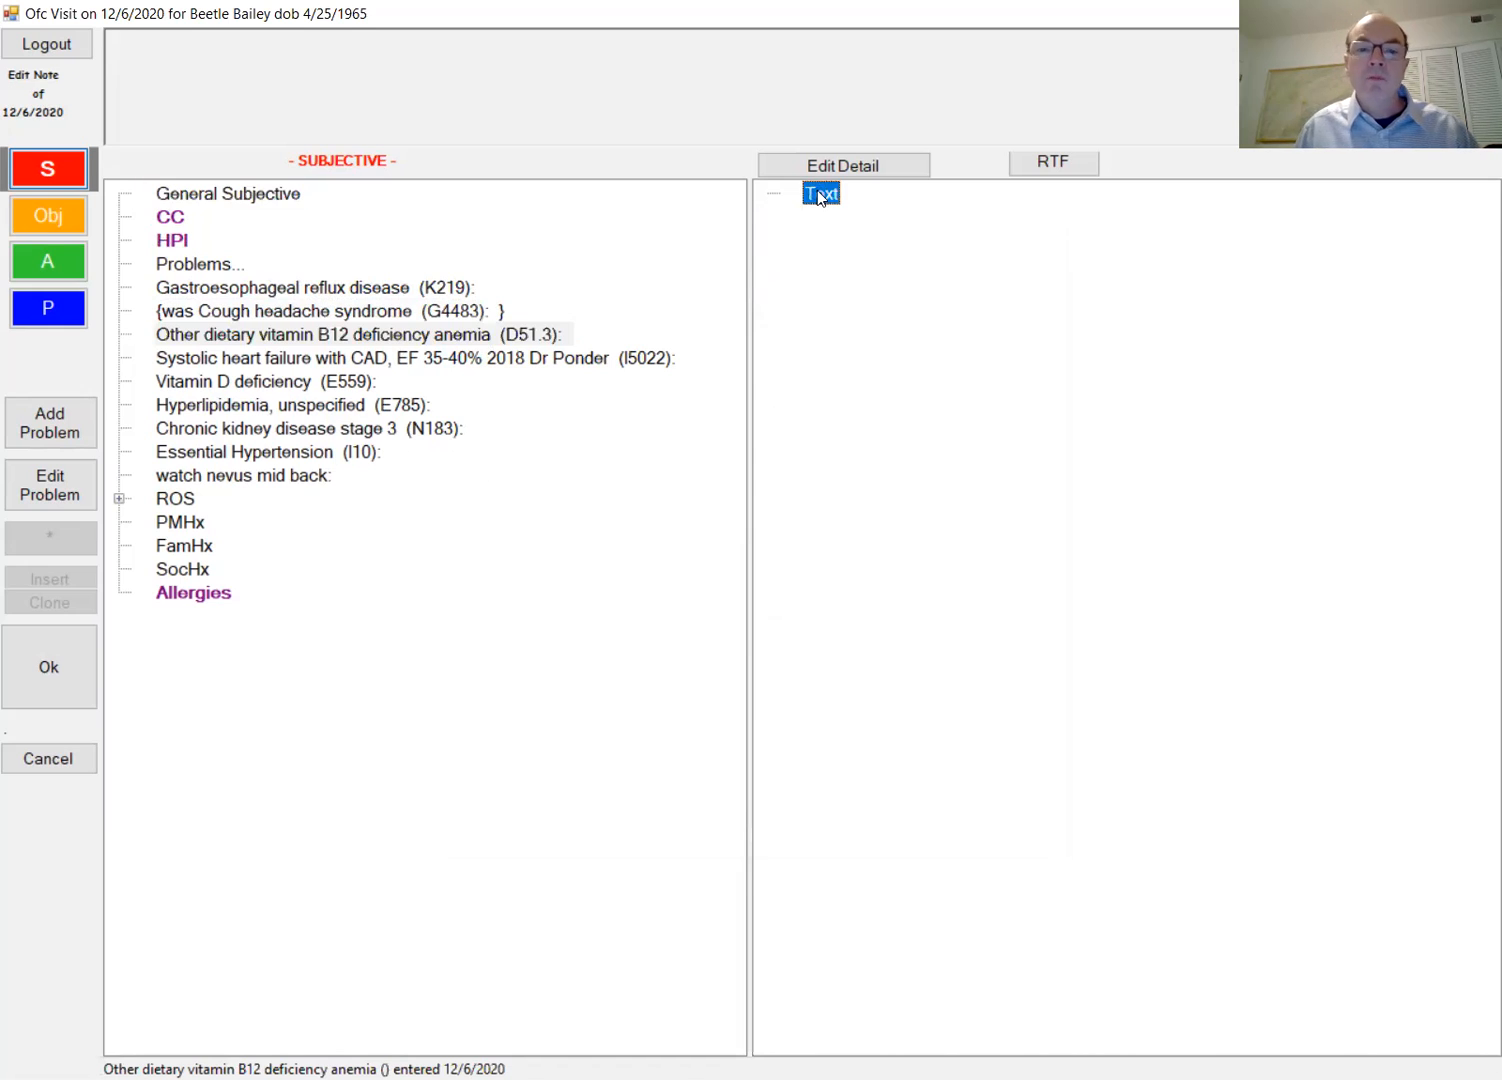
pyautogui.write('takes pills')
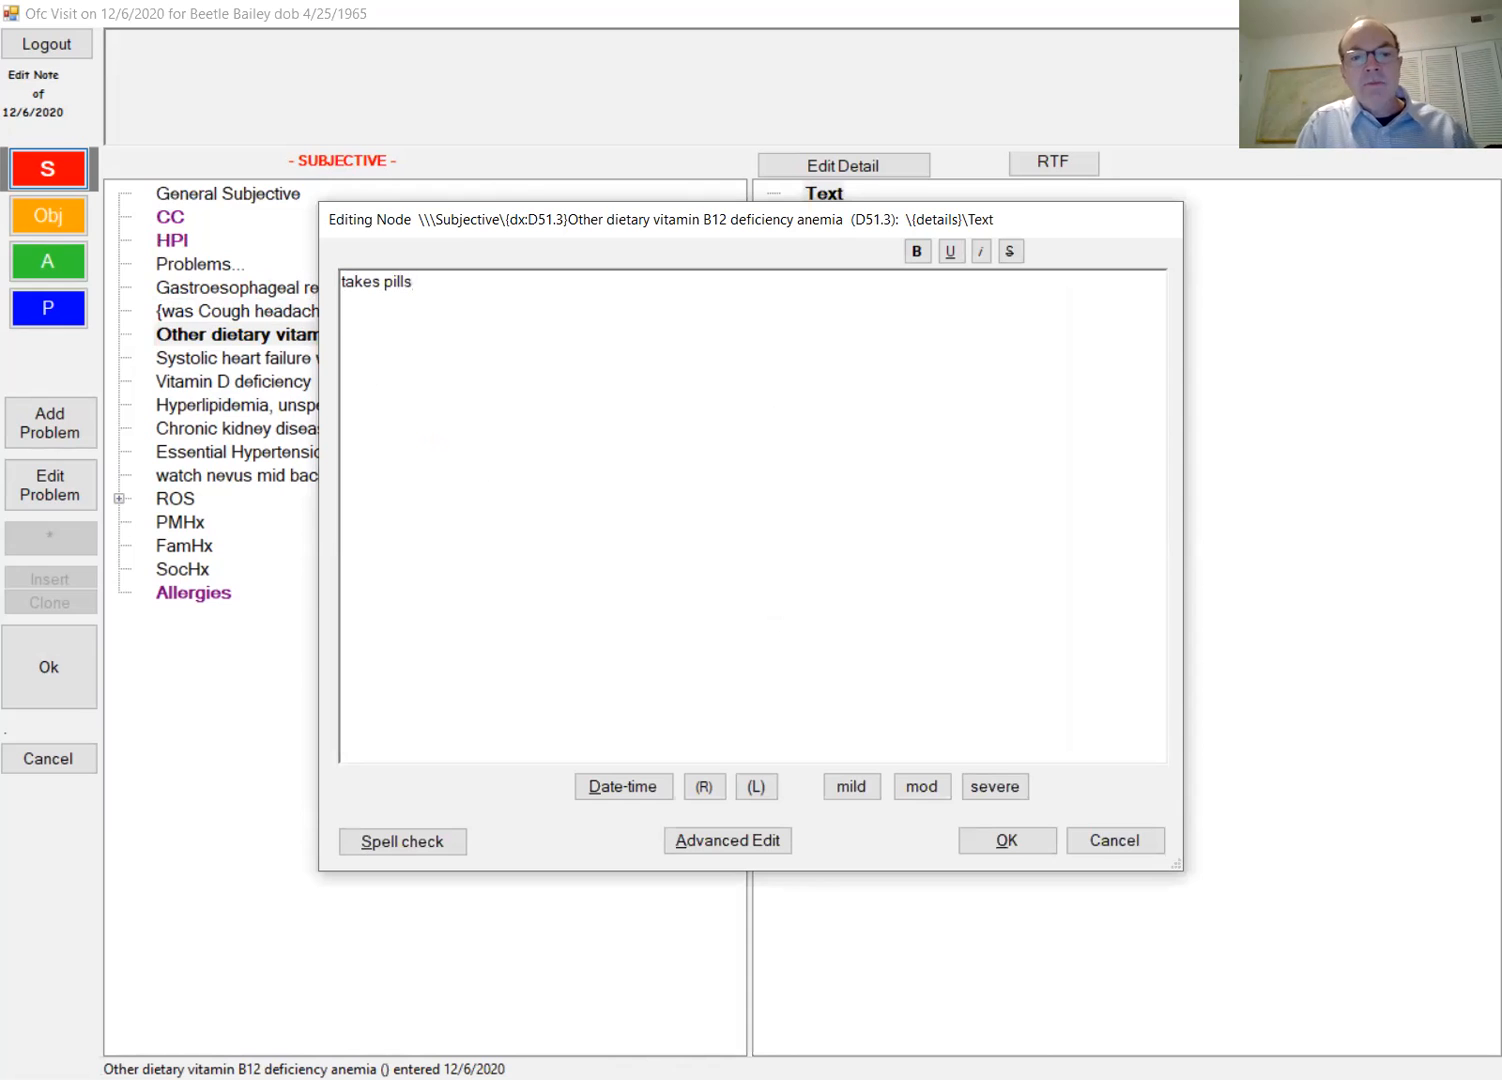
pyautogui.press('Return')
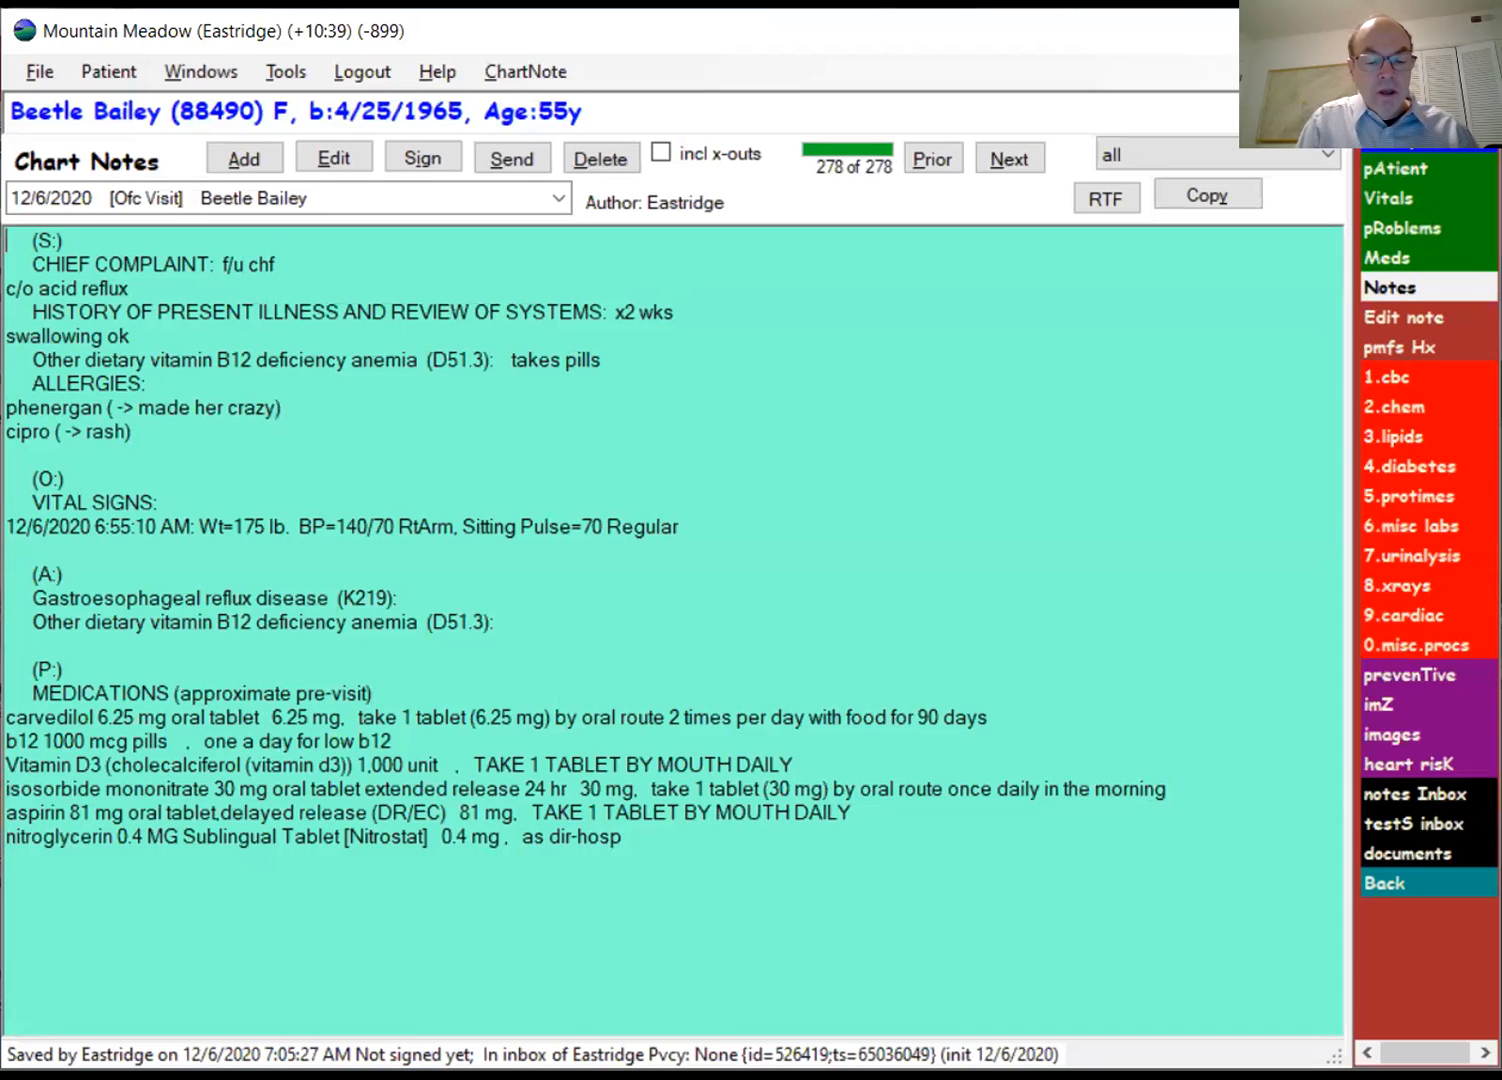
# Step: Search the patient's chart notes for "antipar" and check the gastric parietal cell AB result in the miscellaneous labs
pyautogui.hotkey('ctrl', 'f')
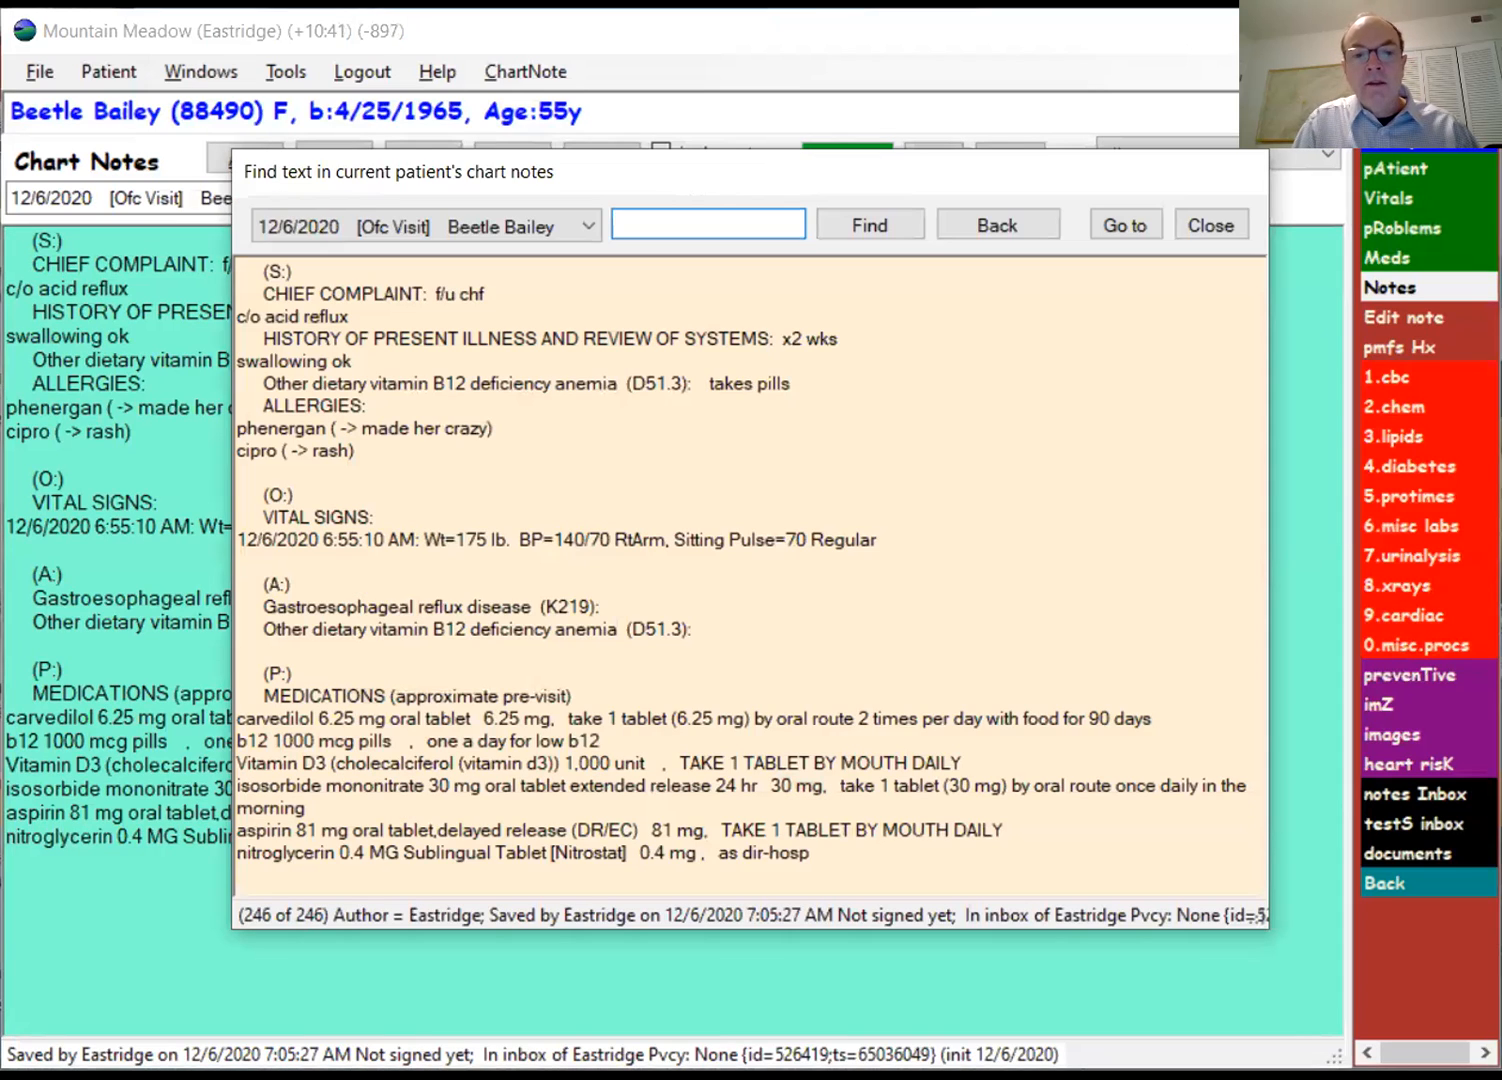
pyautogui.write('tipar')
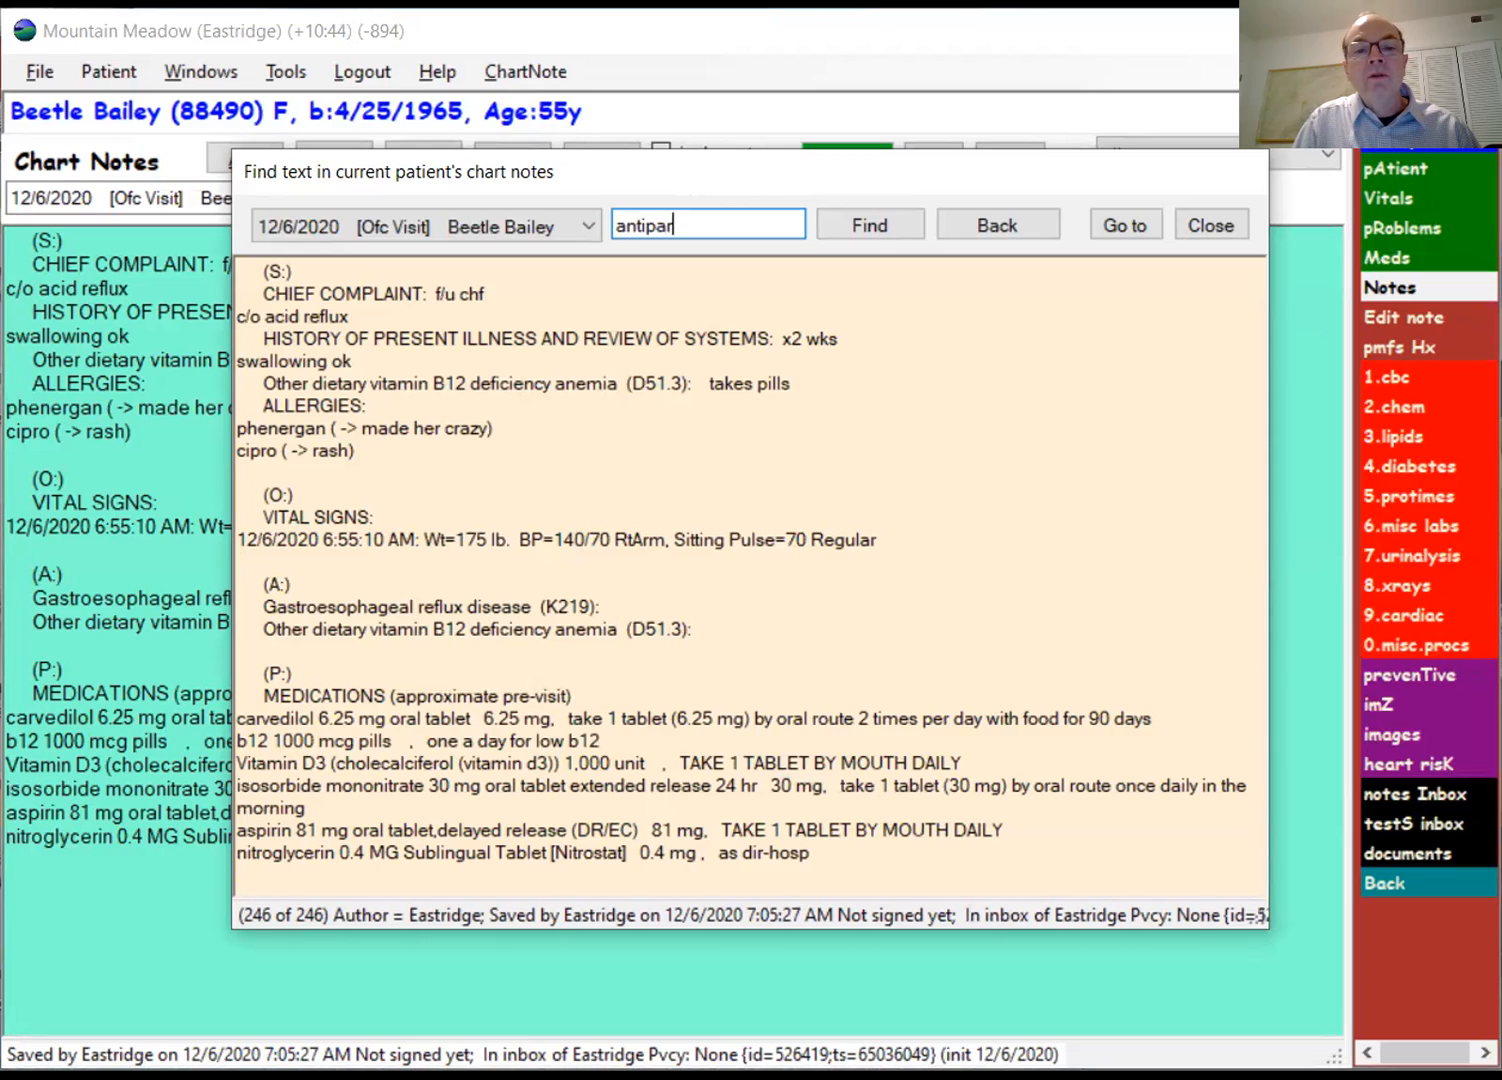
pyautogui.press('Return')
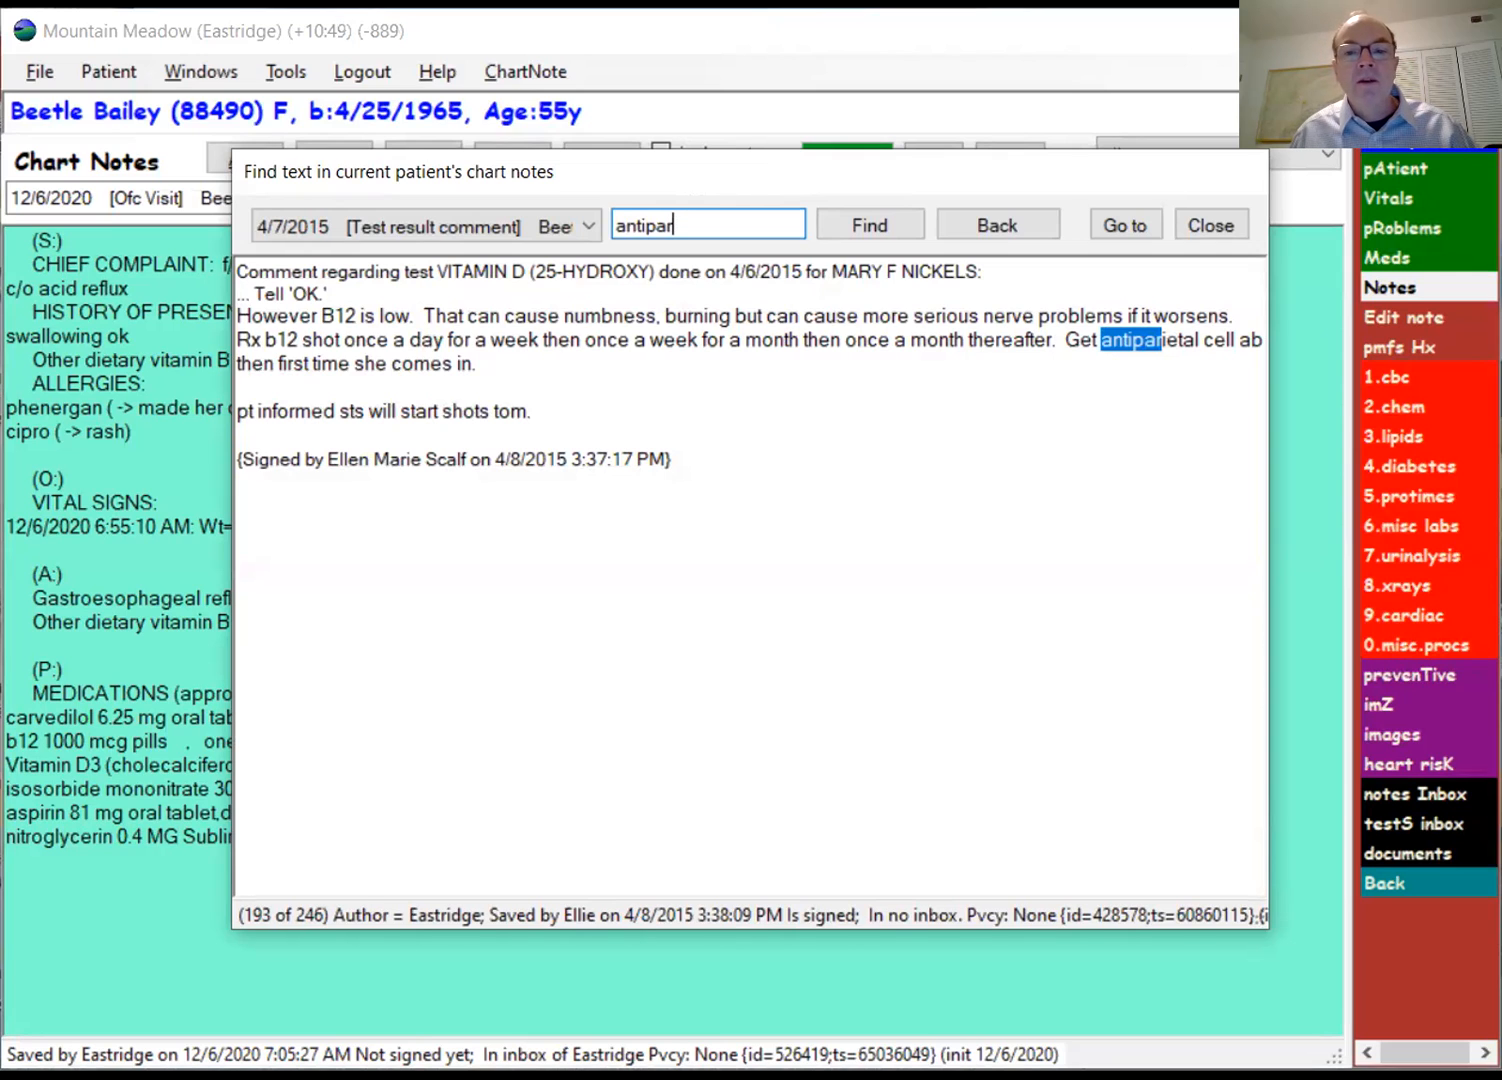
pyautogui.press('Escape')
pyautogui.click(1410, 527)
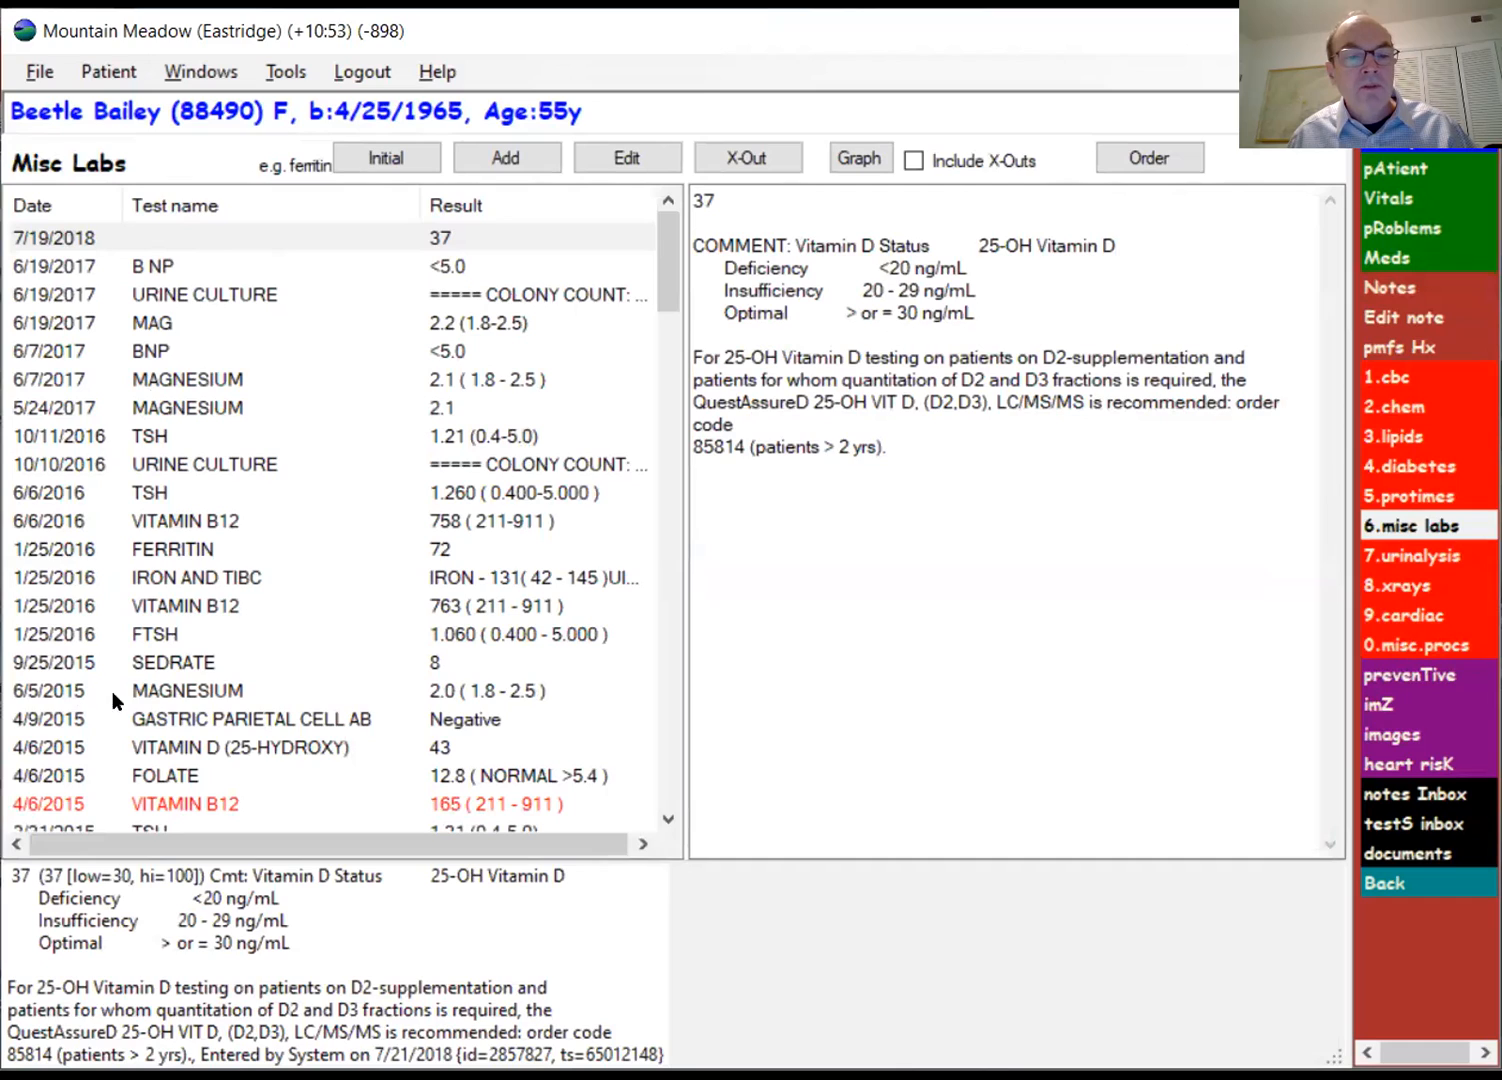
pyautogui.click(178, 719)
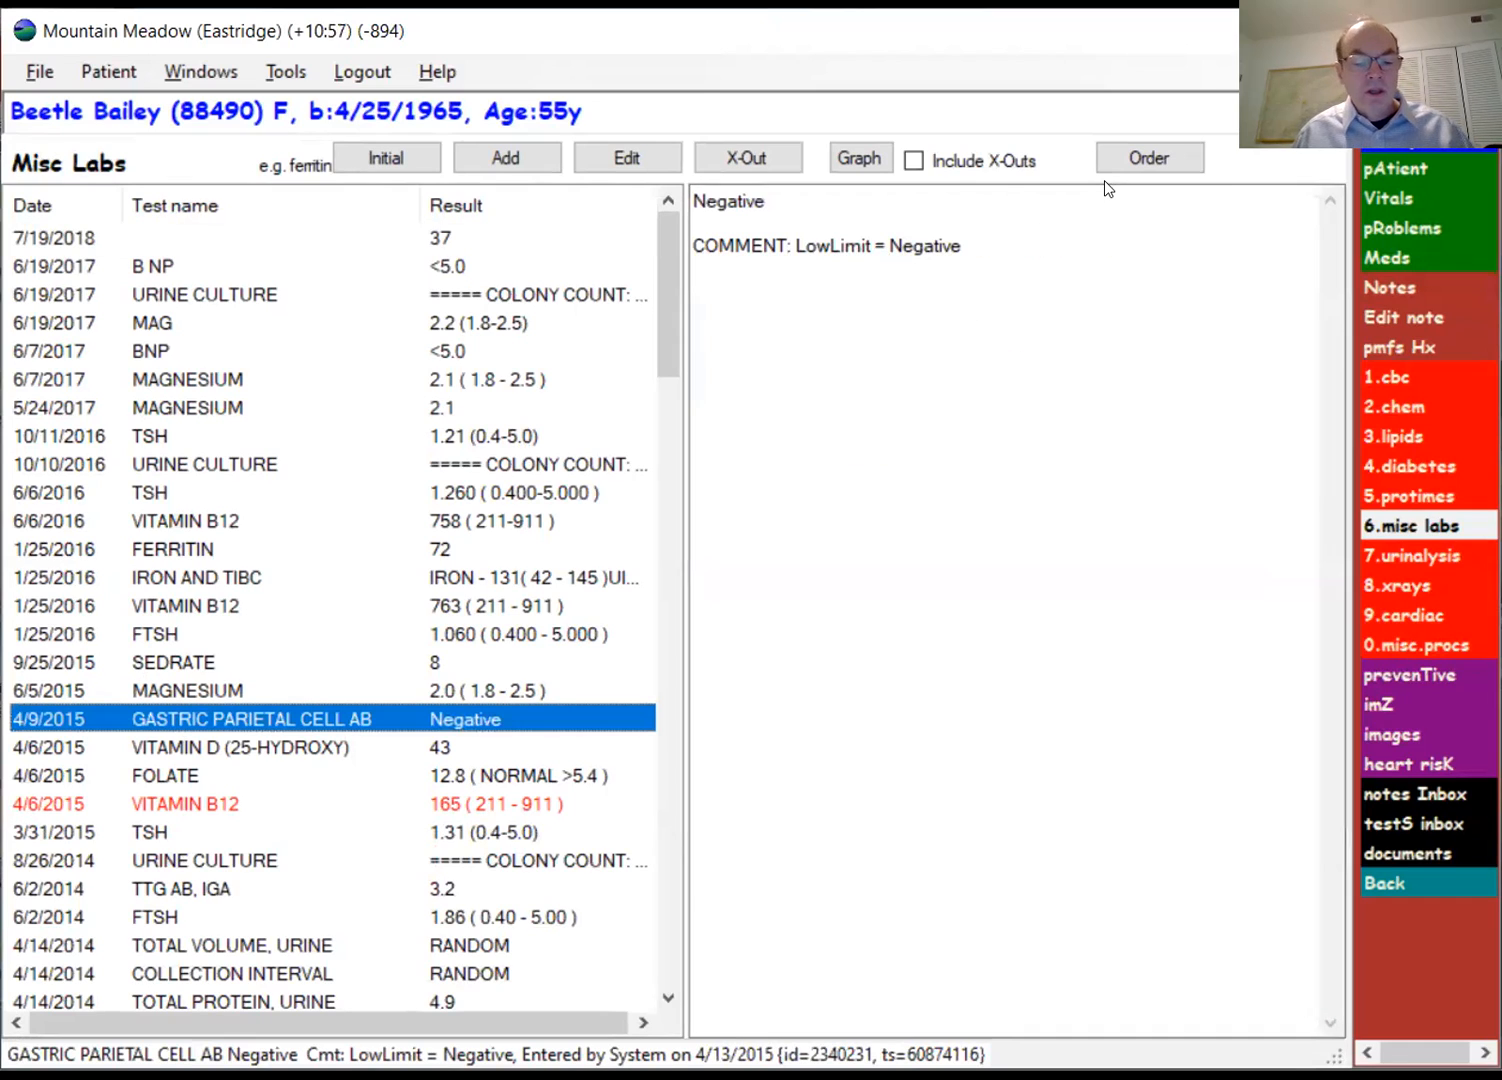
# Step: Add the comment "neg antiparietal cell ab" to the Other dietary vitamin B12 deficiency anemia problem and save it
pyautogui.press('r')
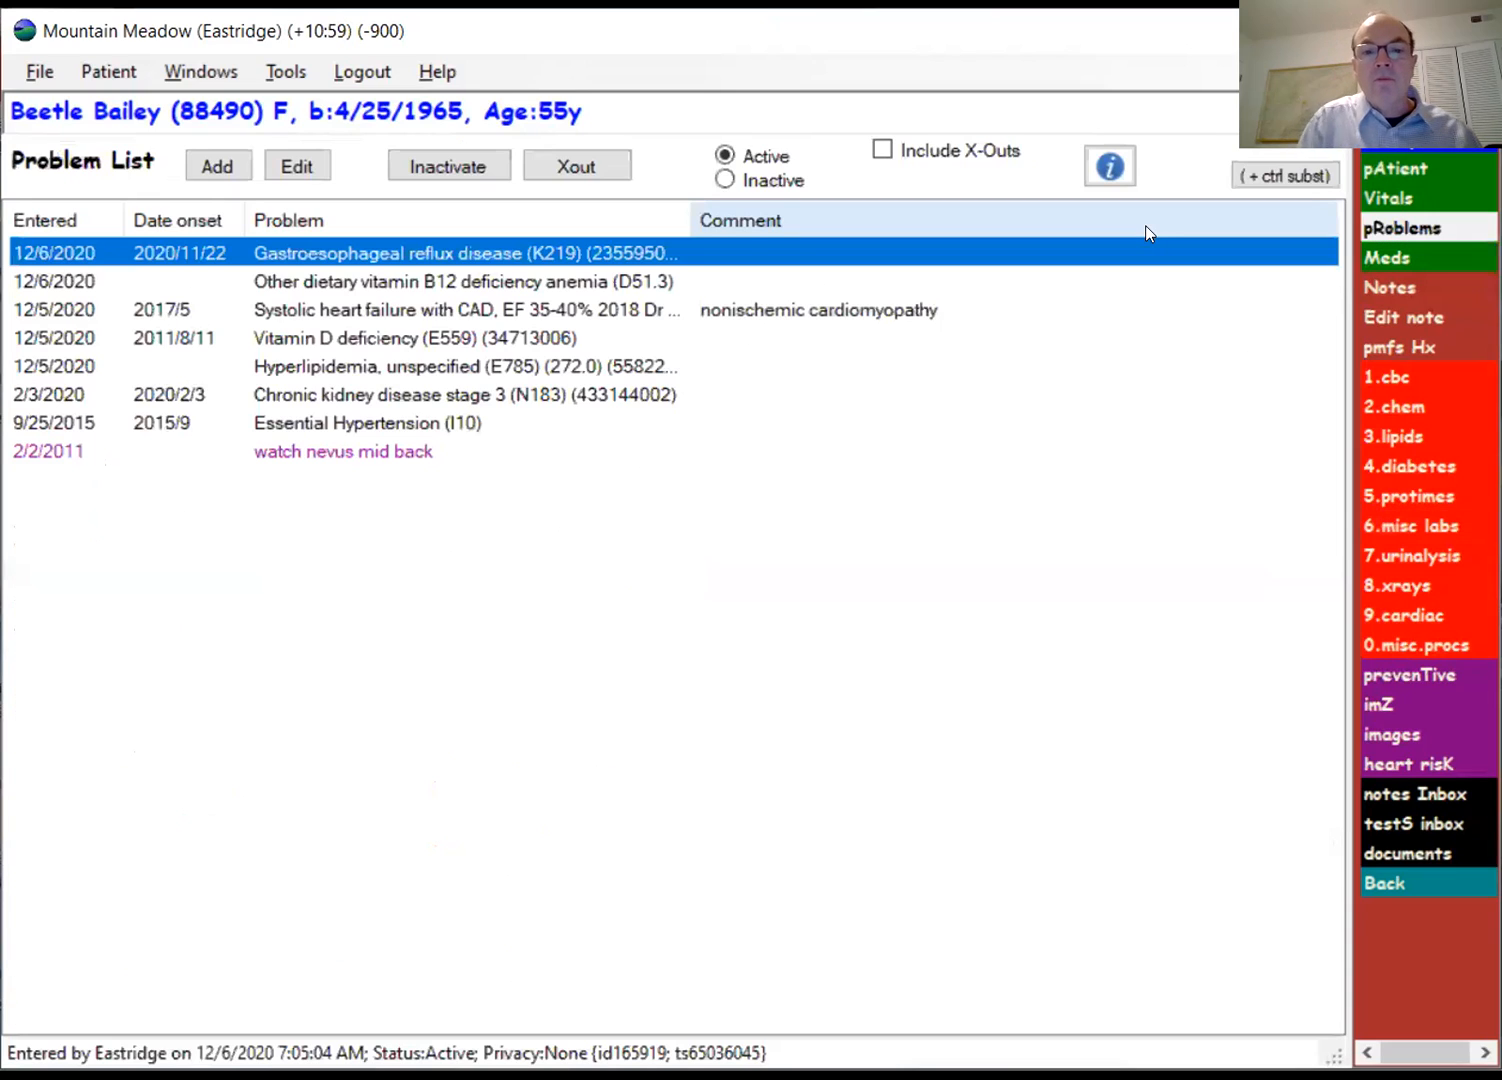
pyautogui.click(603, 282)
pyautogui.doubleClick(603, 280)
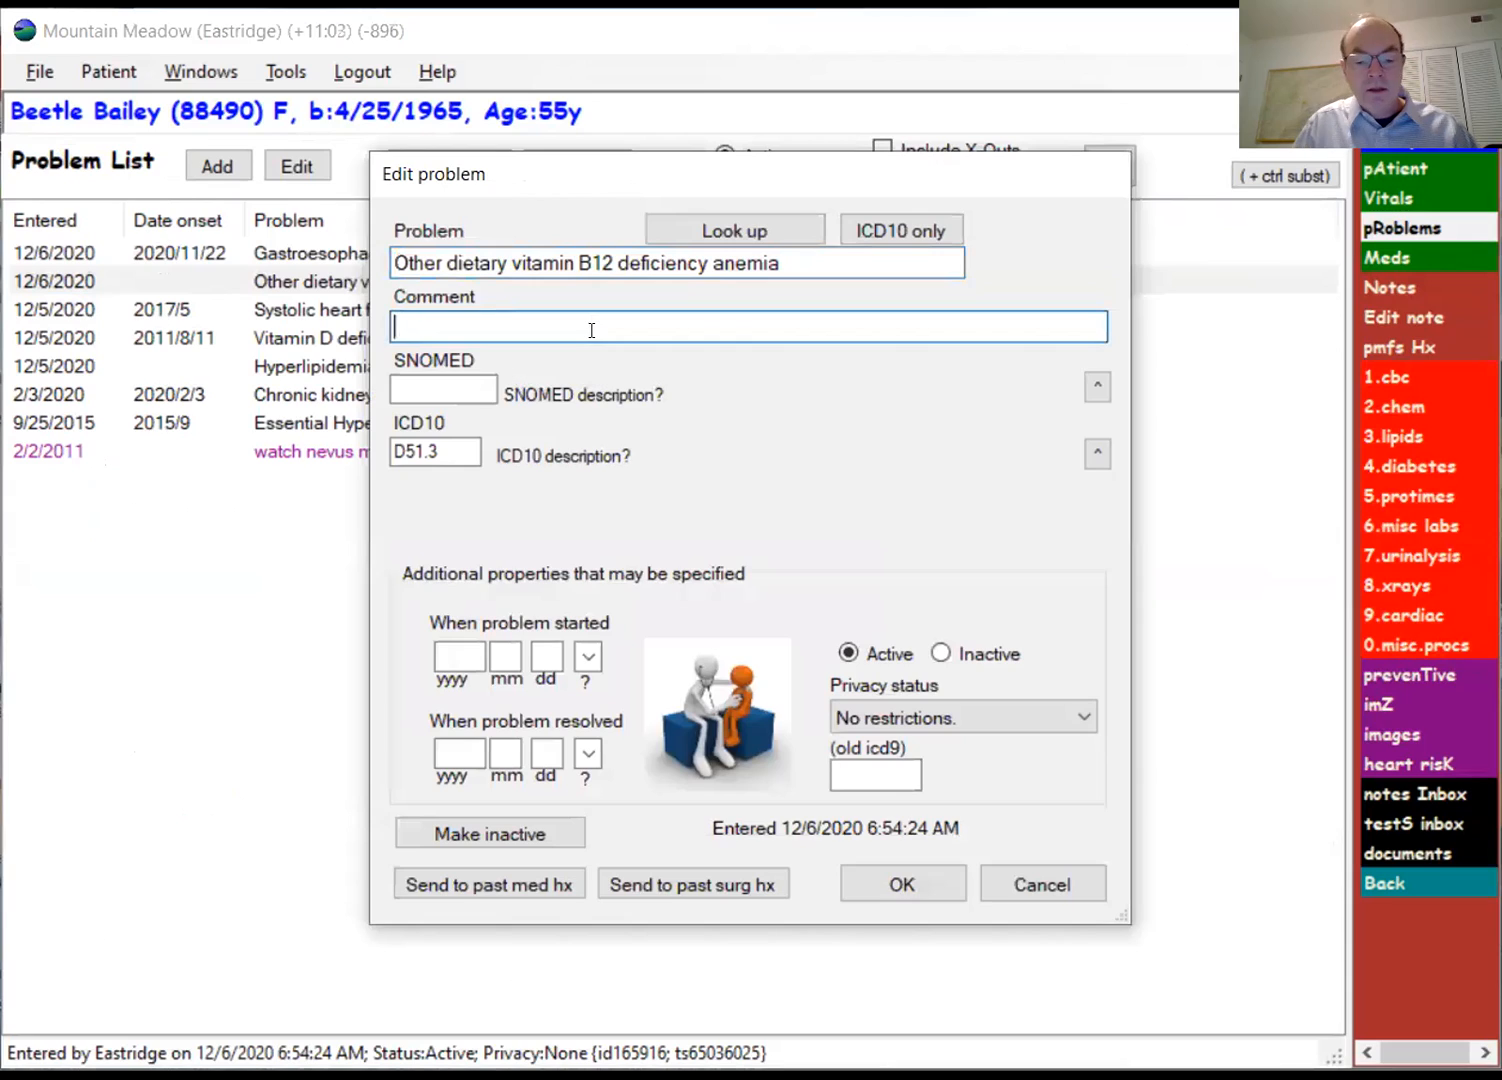
pyautogui.write('neg')
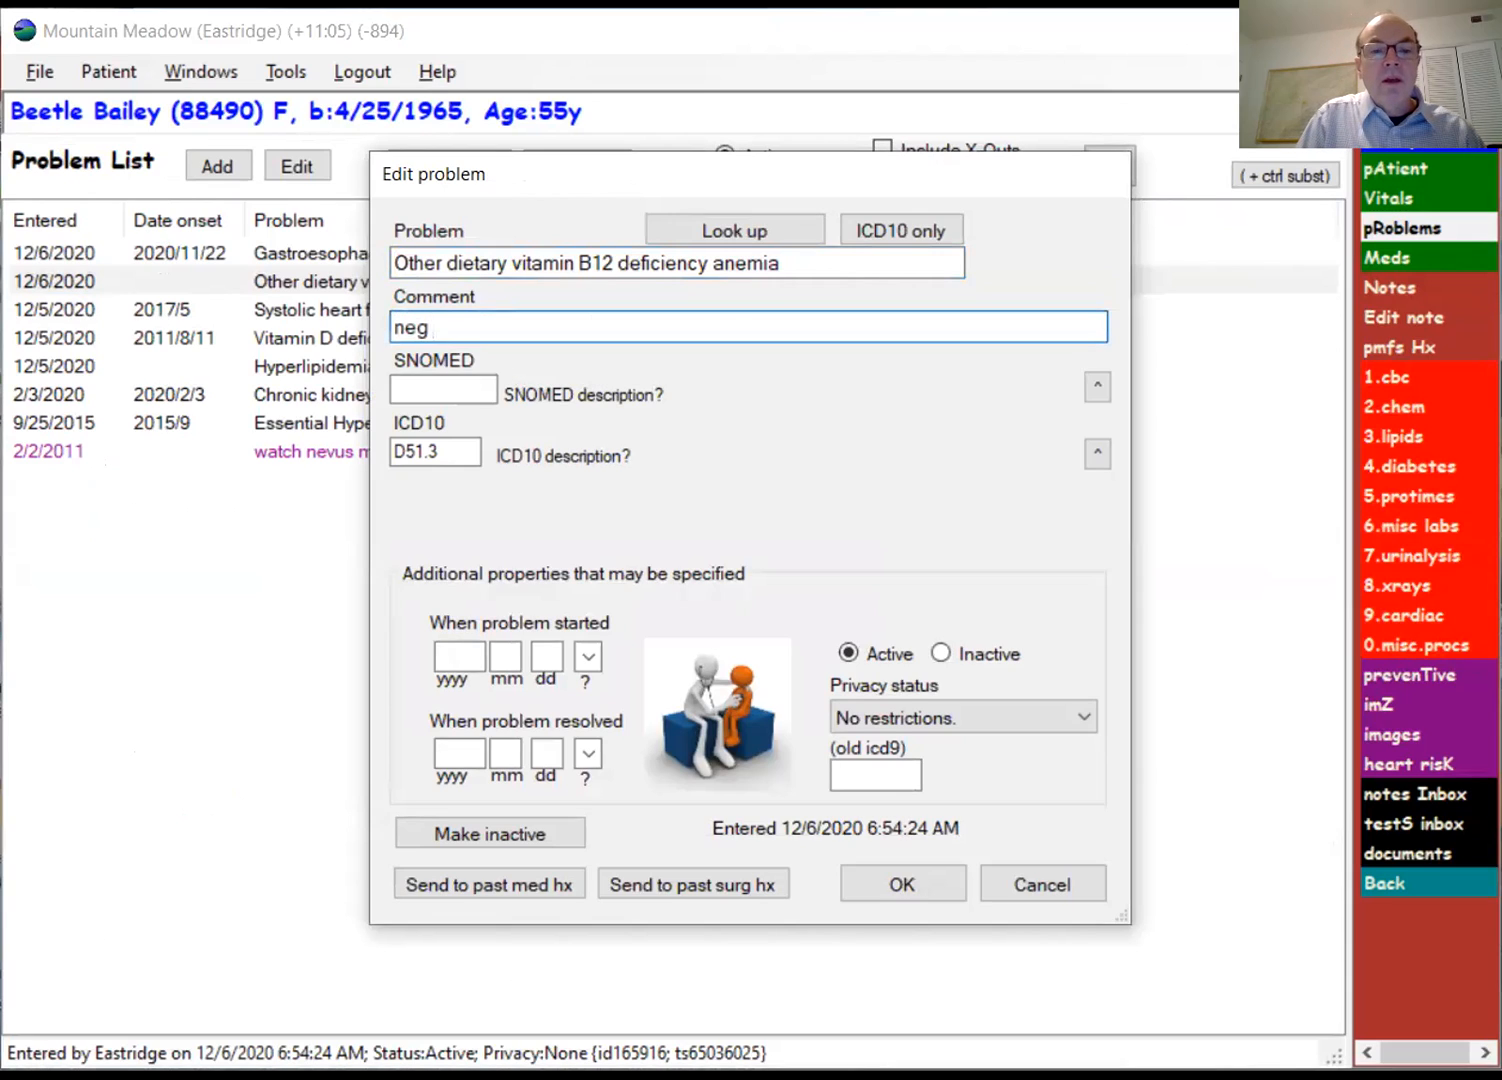
pyautogui.write(' antipariet')
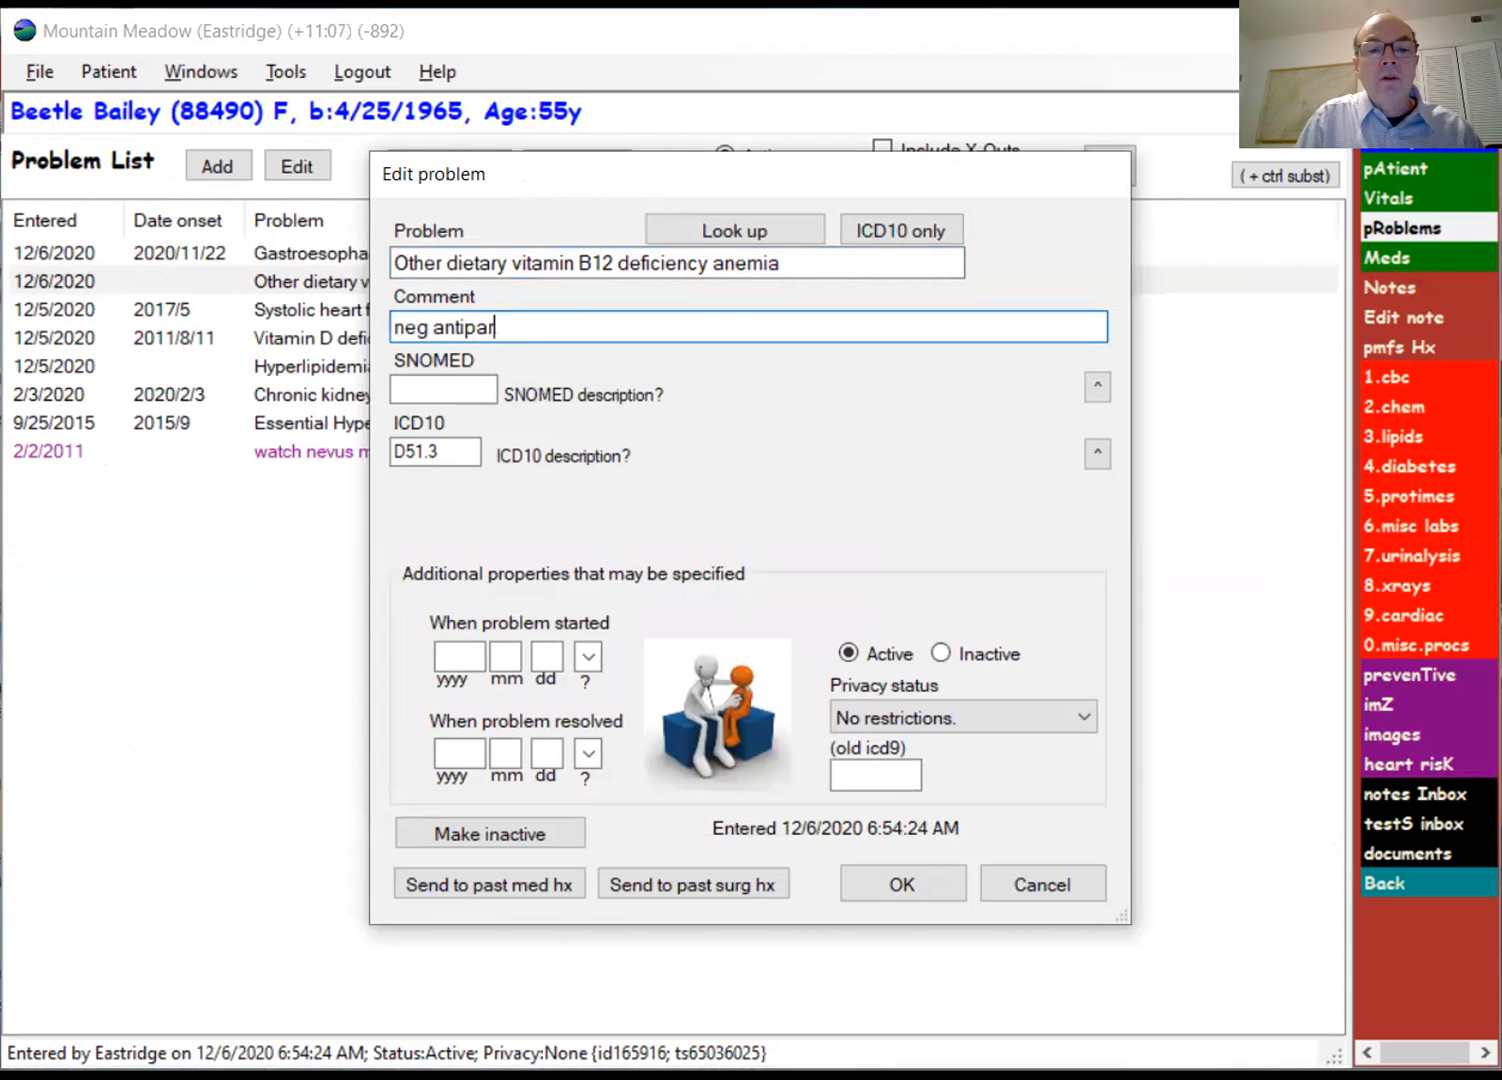
pyautogui.press('BackSpace')
pyautogui.press('BackSpace')
pyautogui.press('BackSpace')
pyautogui.write('ieat')
pyautogui.press('BackSpace')
pyautogui.press('BackSpace')
pyautogui.write('t')
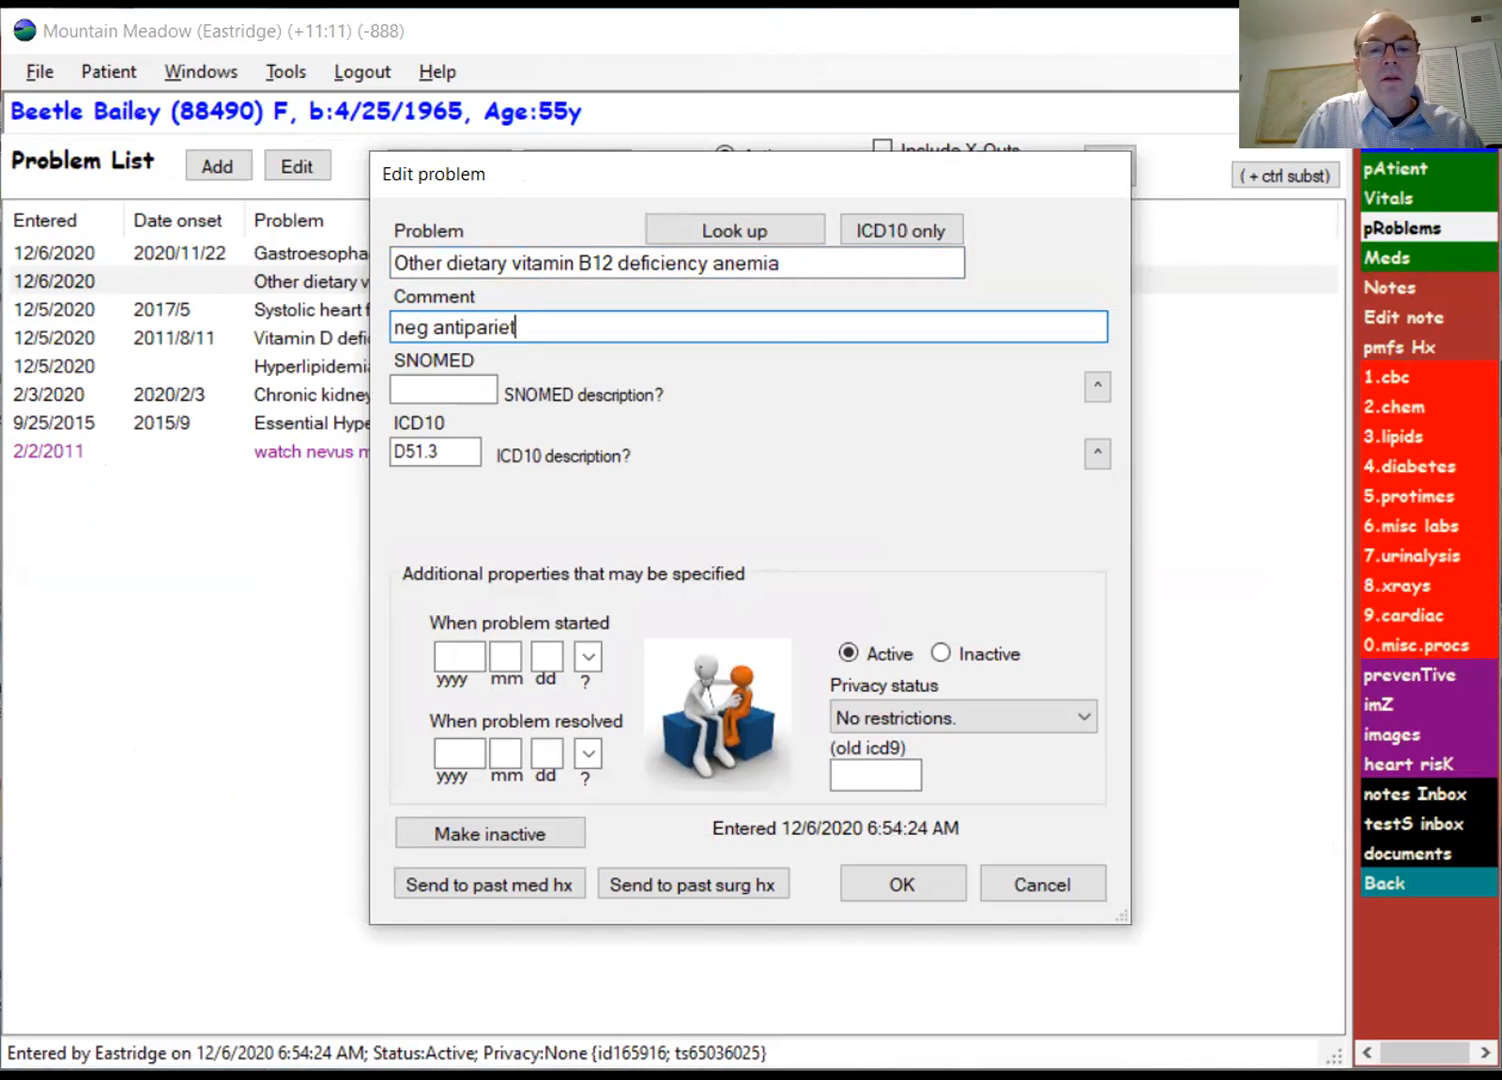
pyautogui.write('al cell ab')
pyautogui.press('alt')
pyautogui.hotkey('alt', 'o')
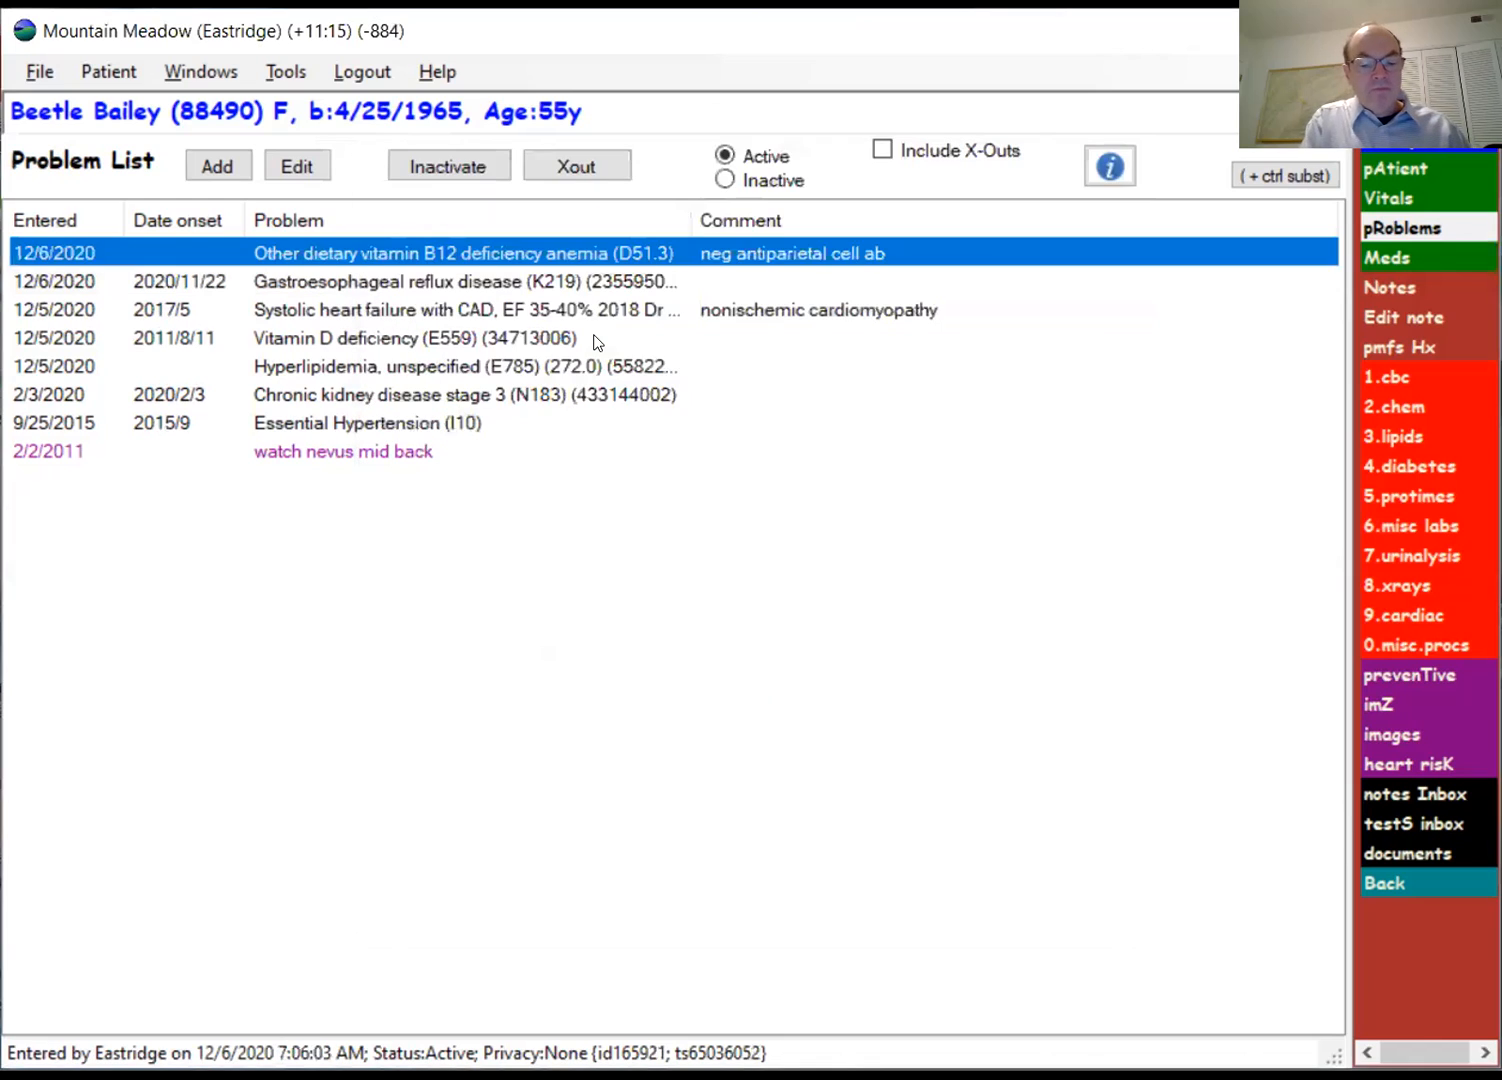
# Step: Enter "walk 2 mi" and "sleeps on one pillow" on separate lines under the systolic heart failure problem in the Subjective section
pyautogui.press('e')
pyautogui.click(334, 377)
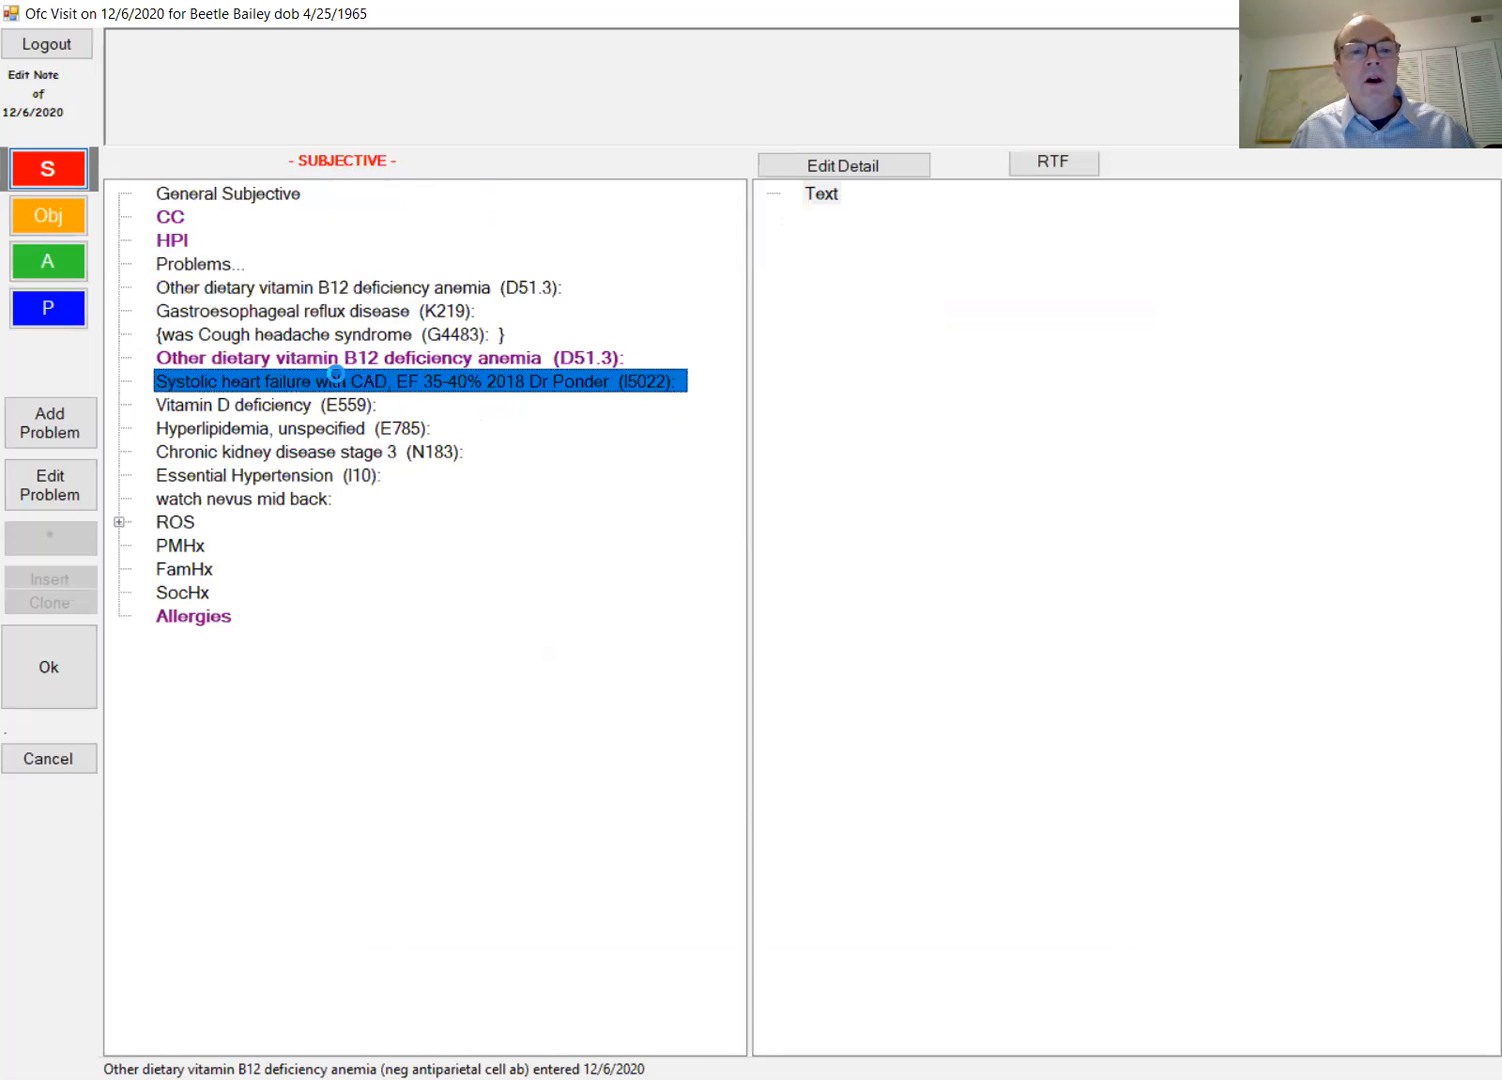
pyautogui.click(807, 192)
pyautogui.write('walk 2 mi')
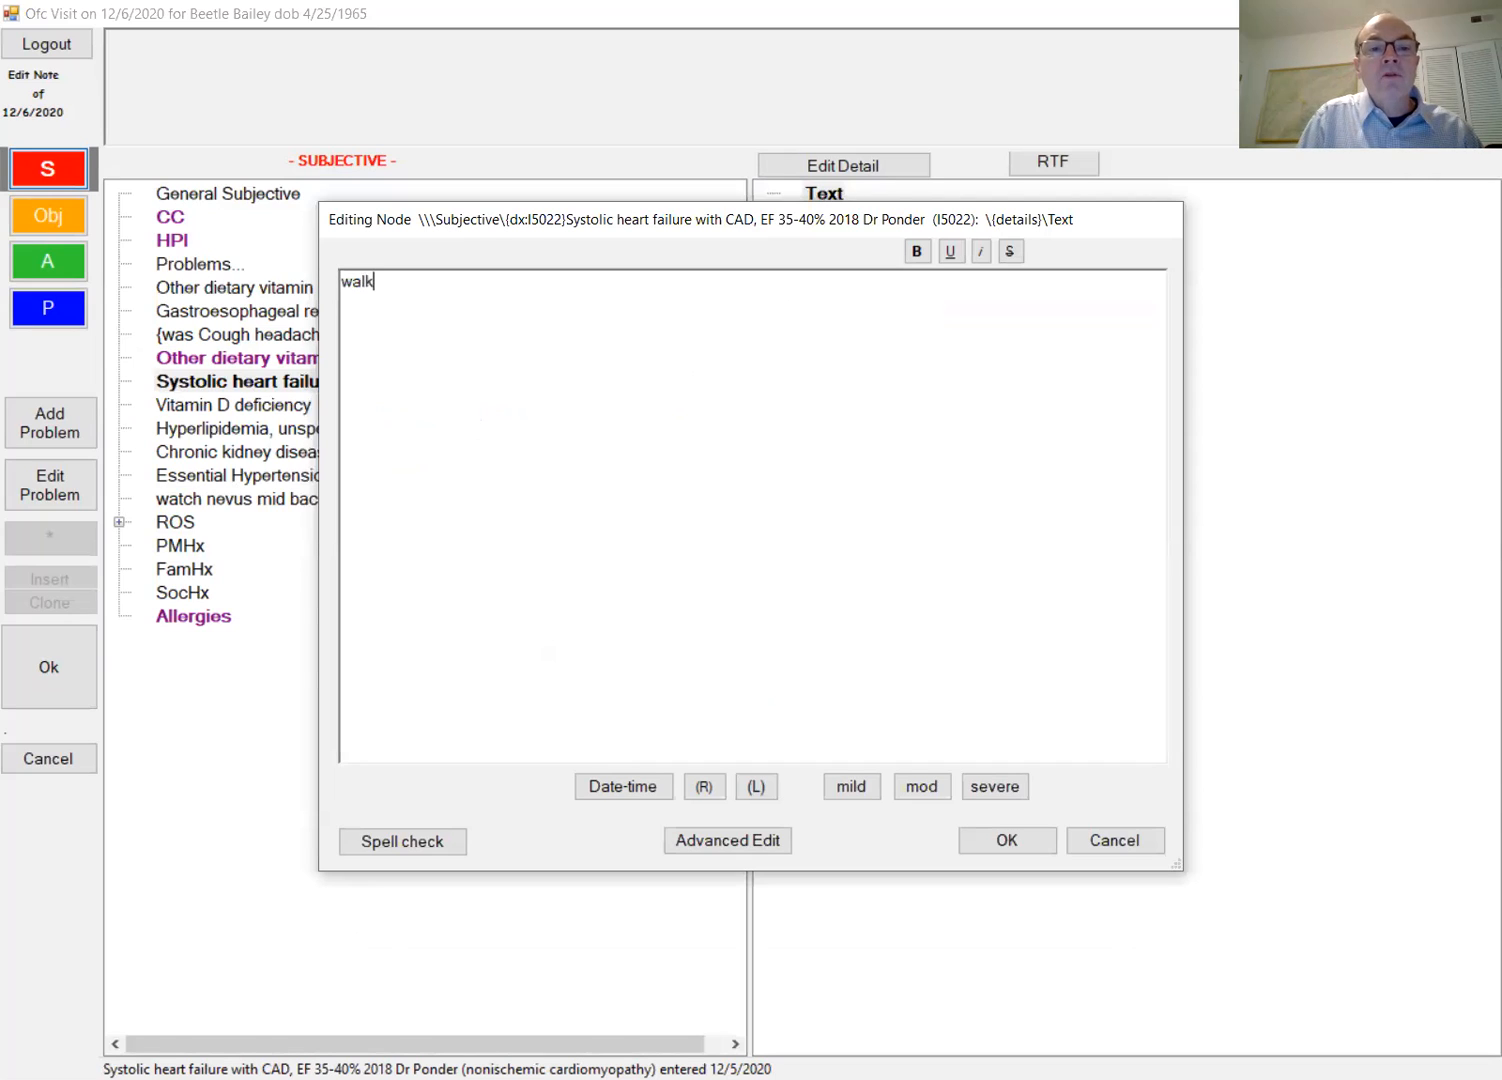
pyautogui.press('Return')
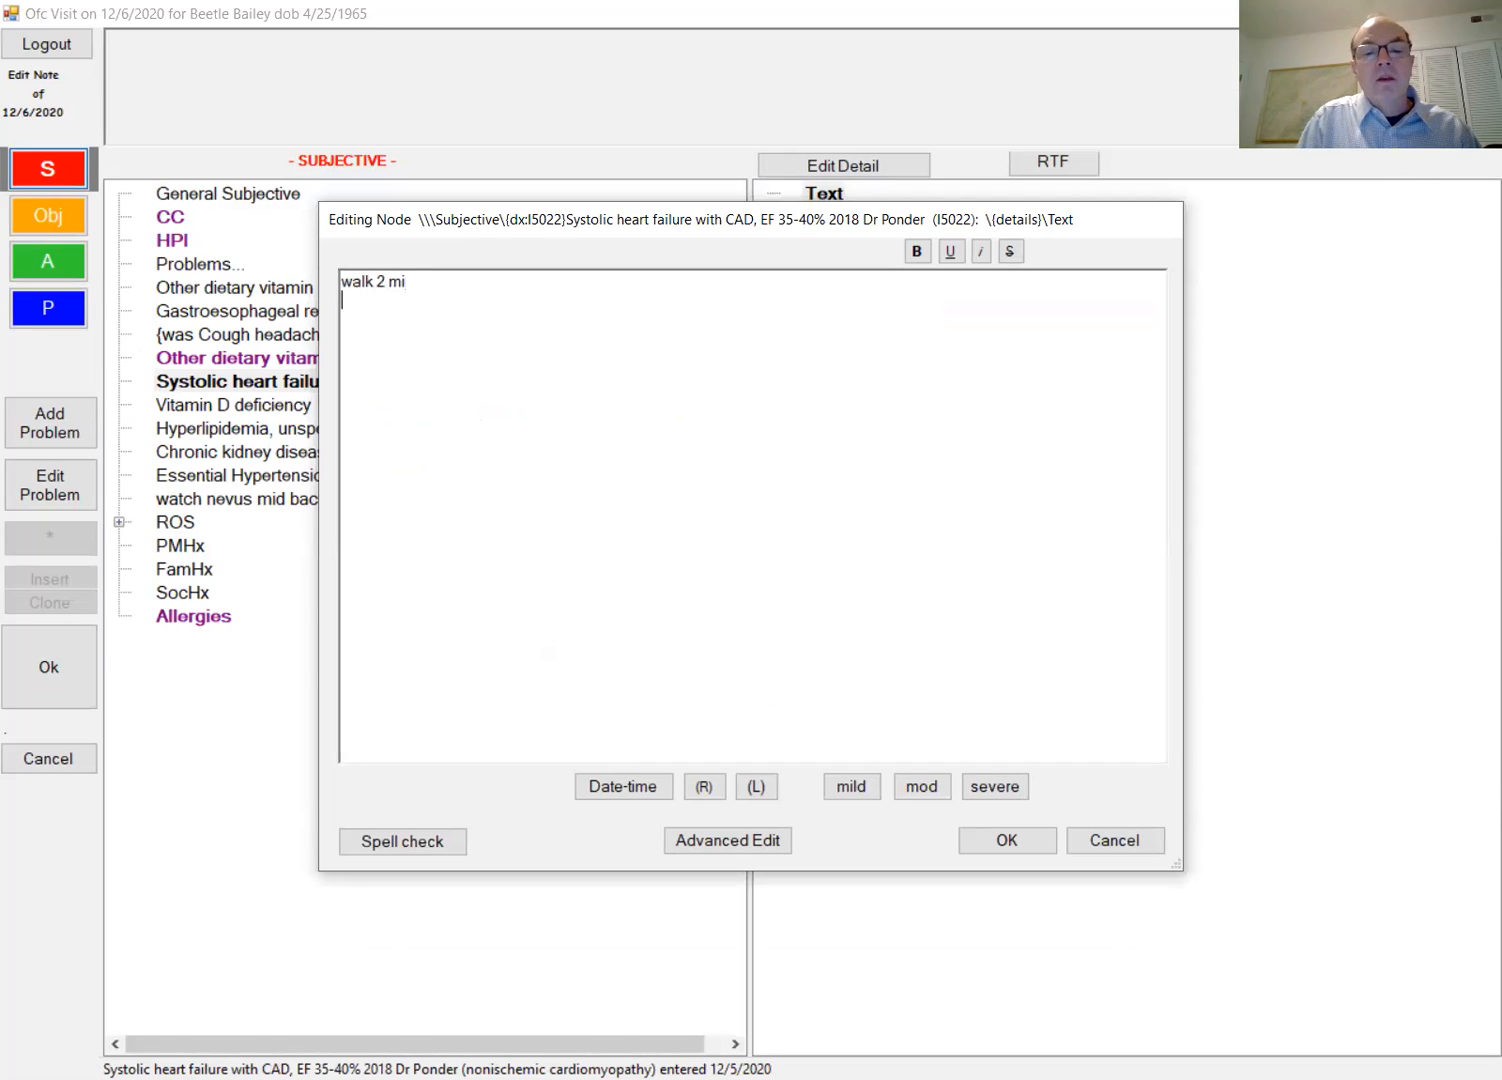
pyautogui.write('sl')
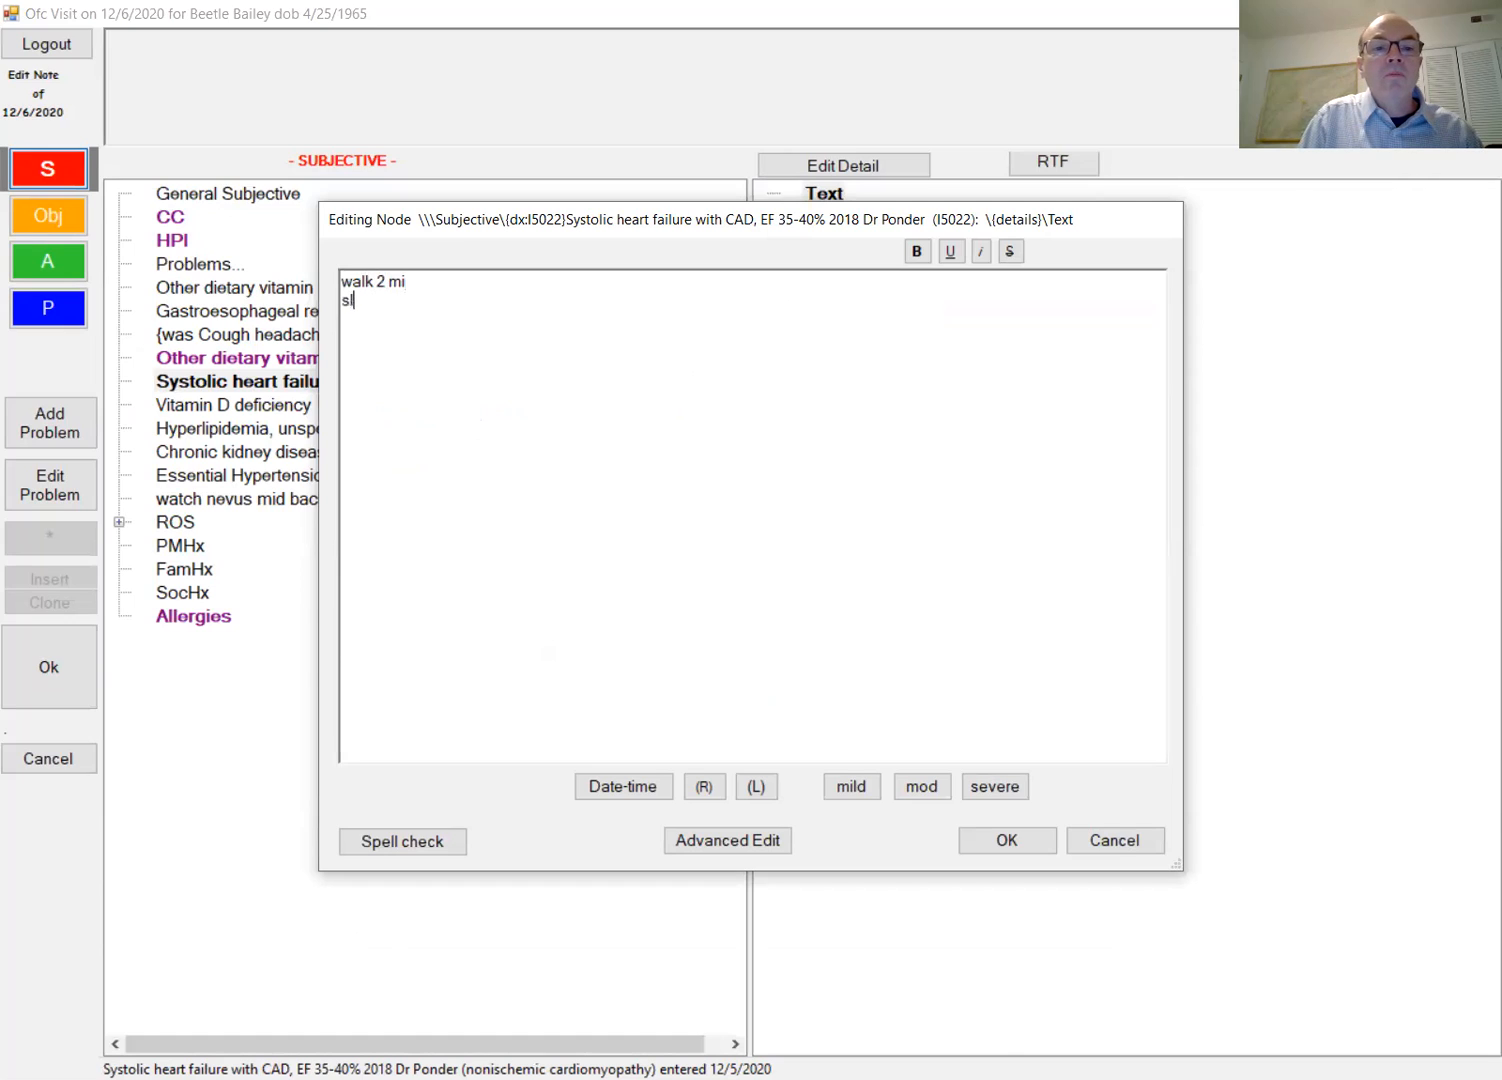
pyautogui.write('eeps on one pillow')
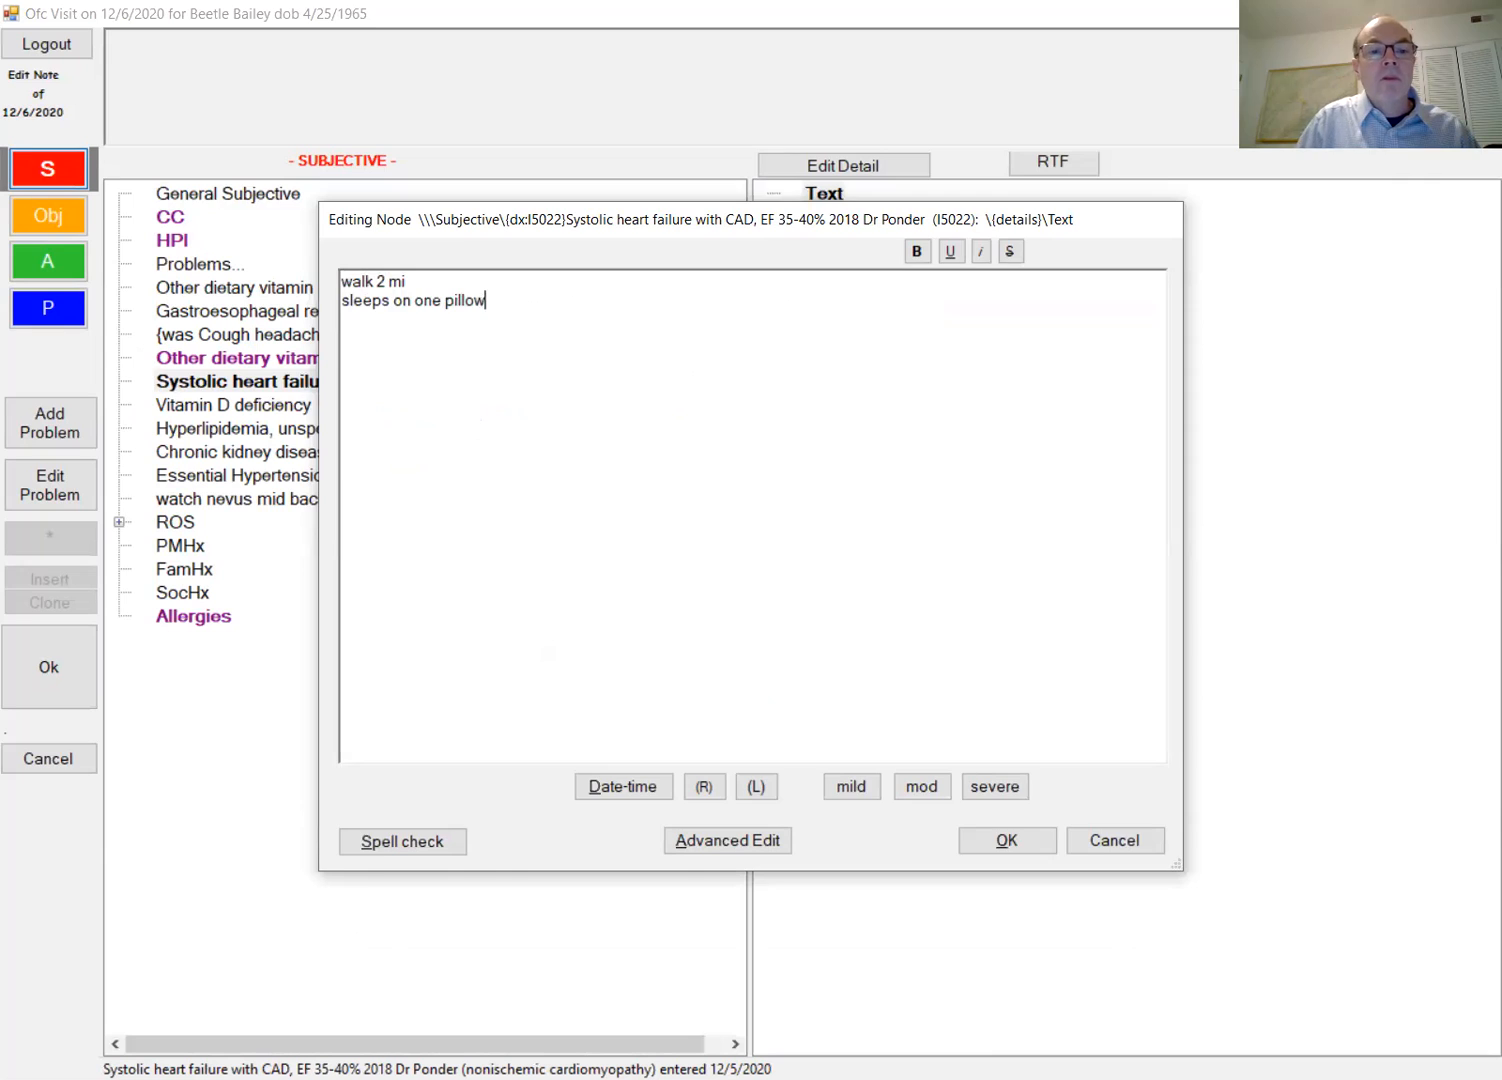
pyautogui.hotkey('alt', 'o')
# Step: Document that the patient takes a statin under Hyperlipidemia, unspecified, and check the ten-year cardiac risk
pyautogui.click(367, 431)
pyautogui.click(828, 248)
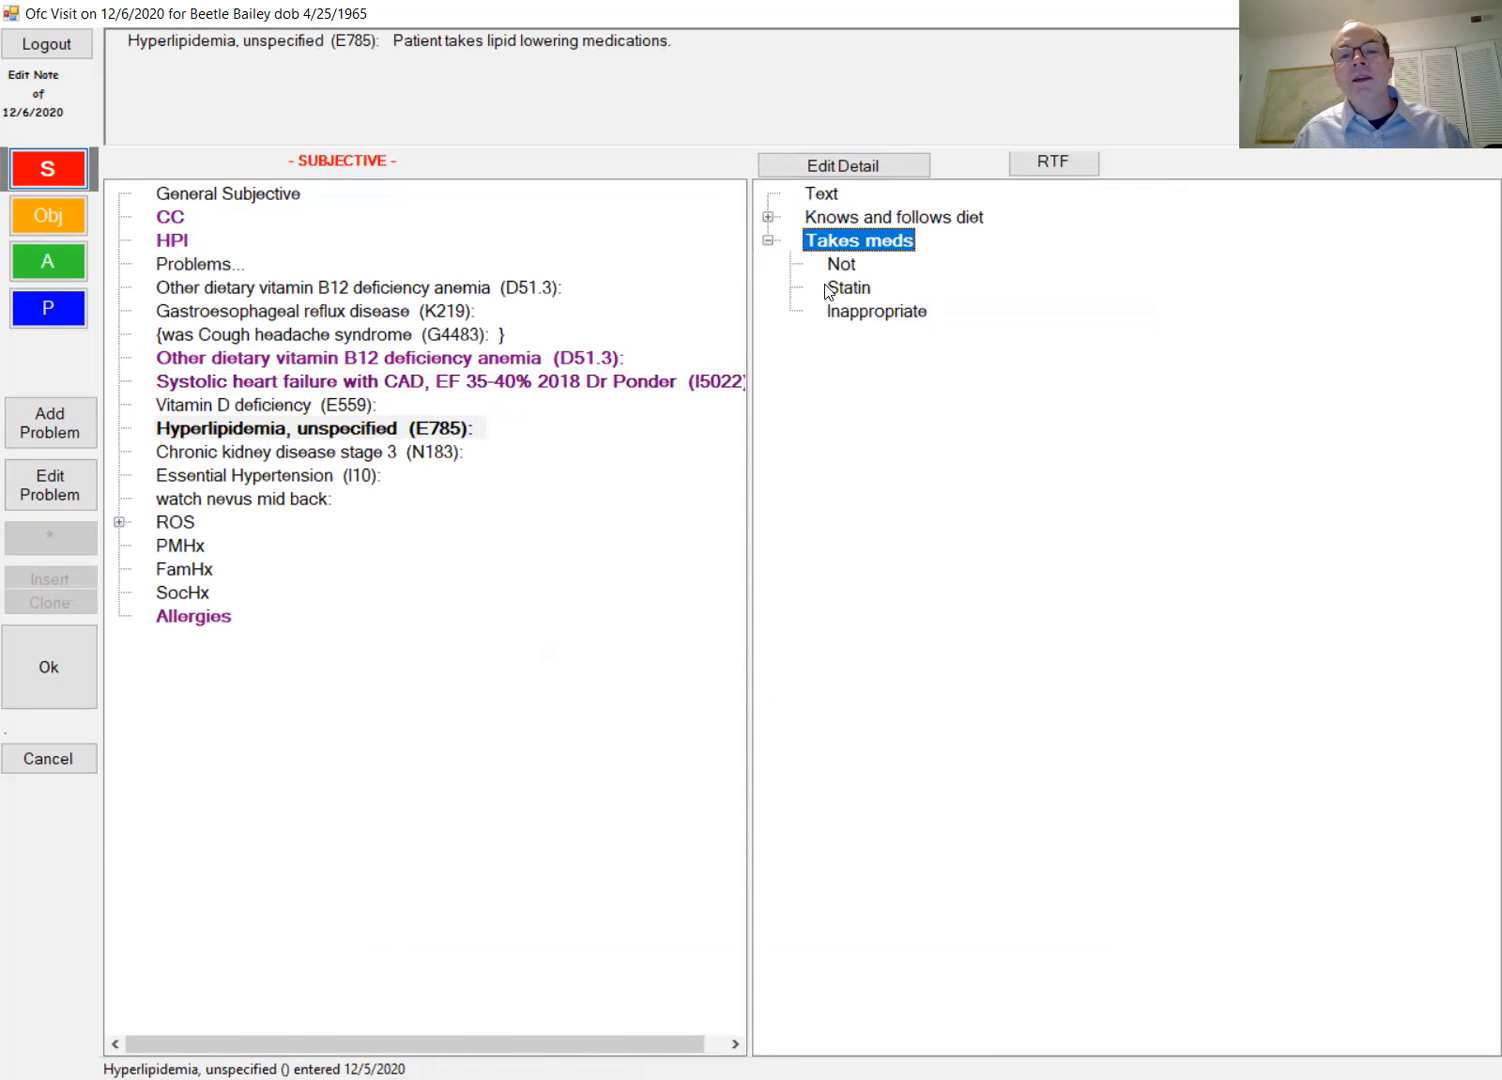
pyautogui.click(830, 292)
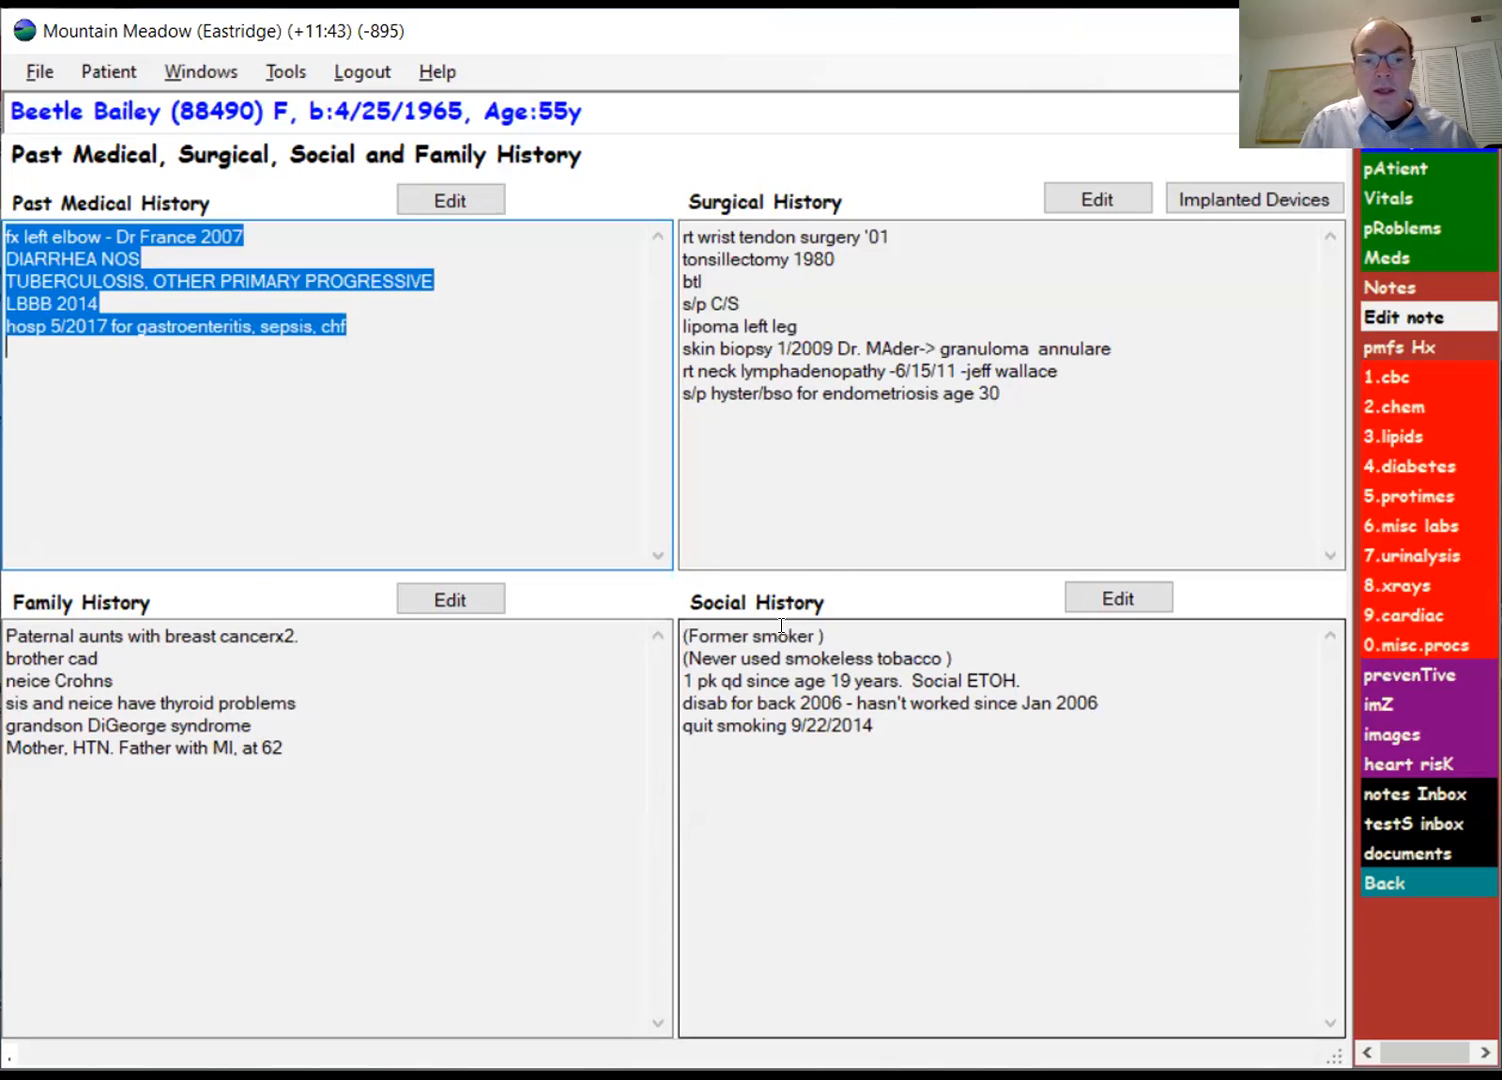
pyautogui.hotkey('alt', 'k')
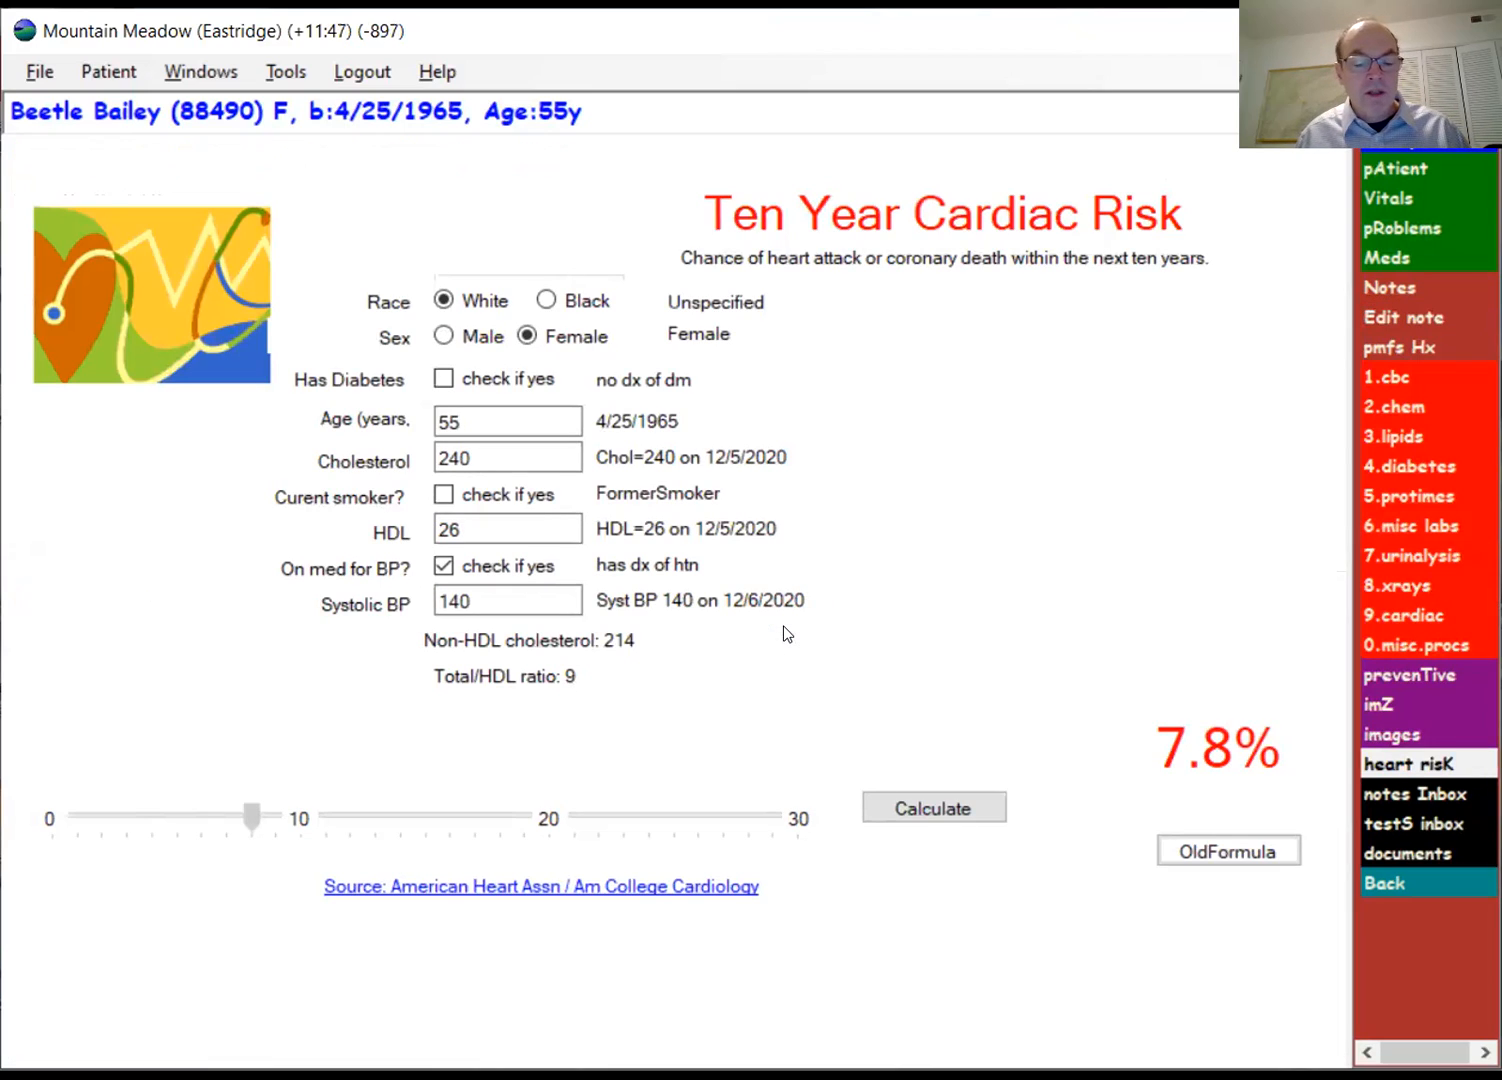
pyautogui.hotkey('alt', 'e')
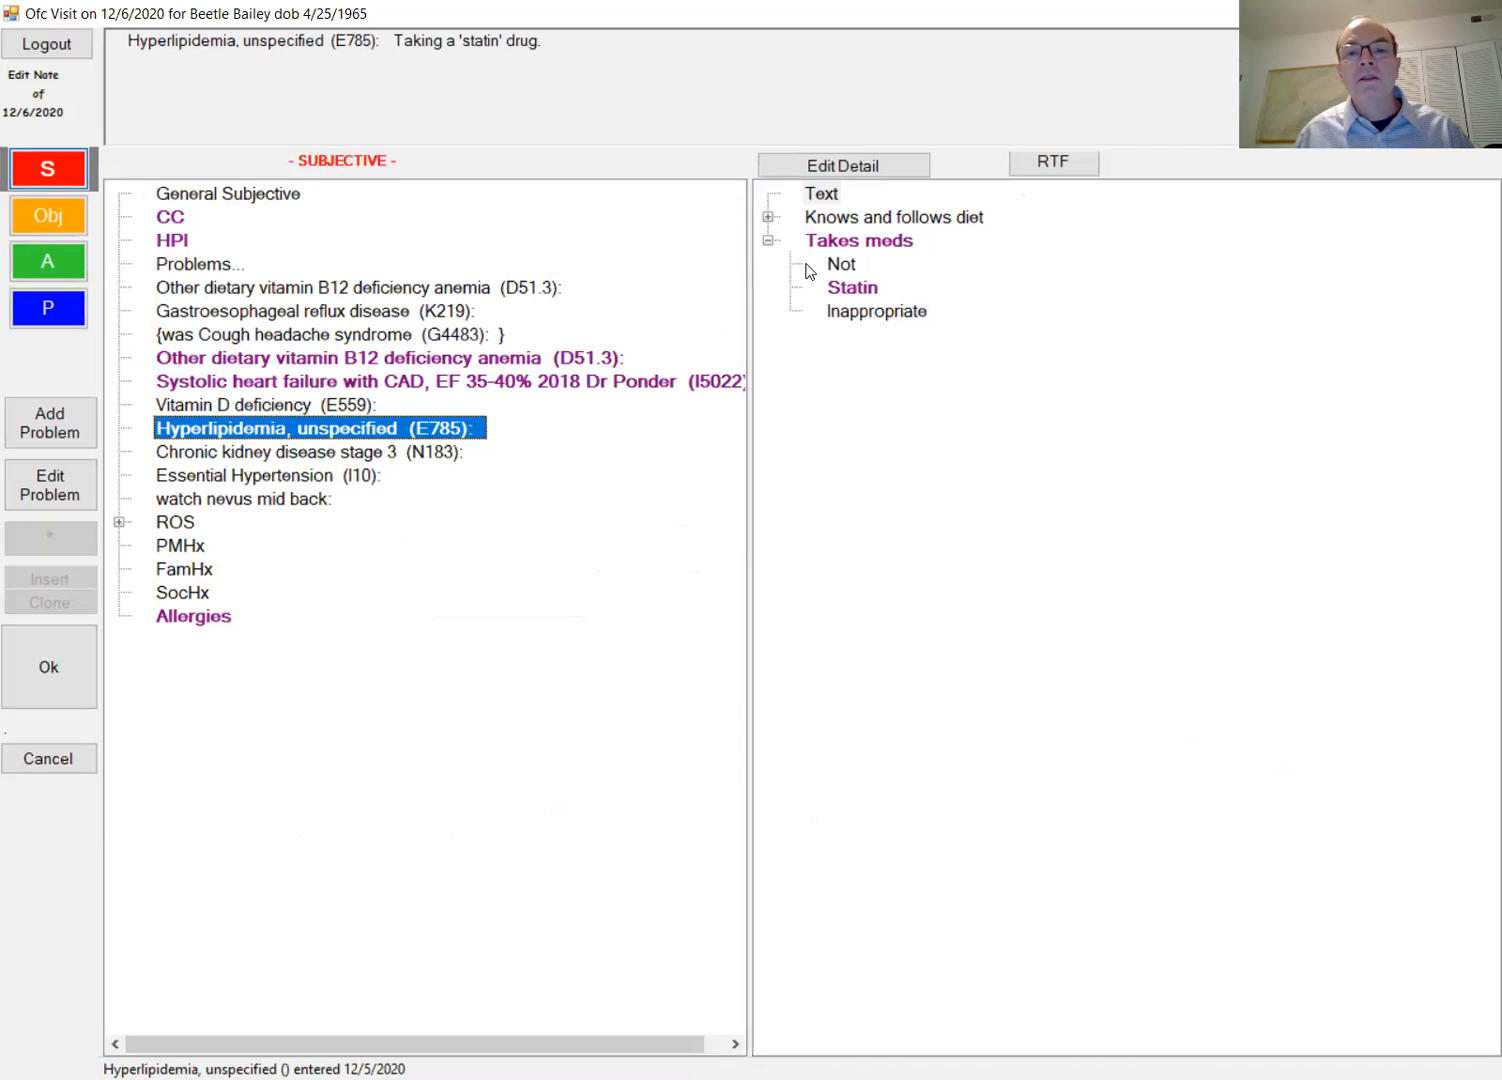
# Step: Document under Chronic kidney disease stage 3 that the patient keeps water handy and avoids NSAIDs
pyautogui.click(310, 452)
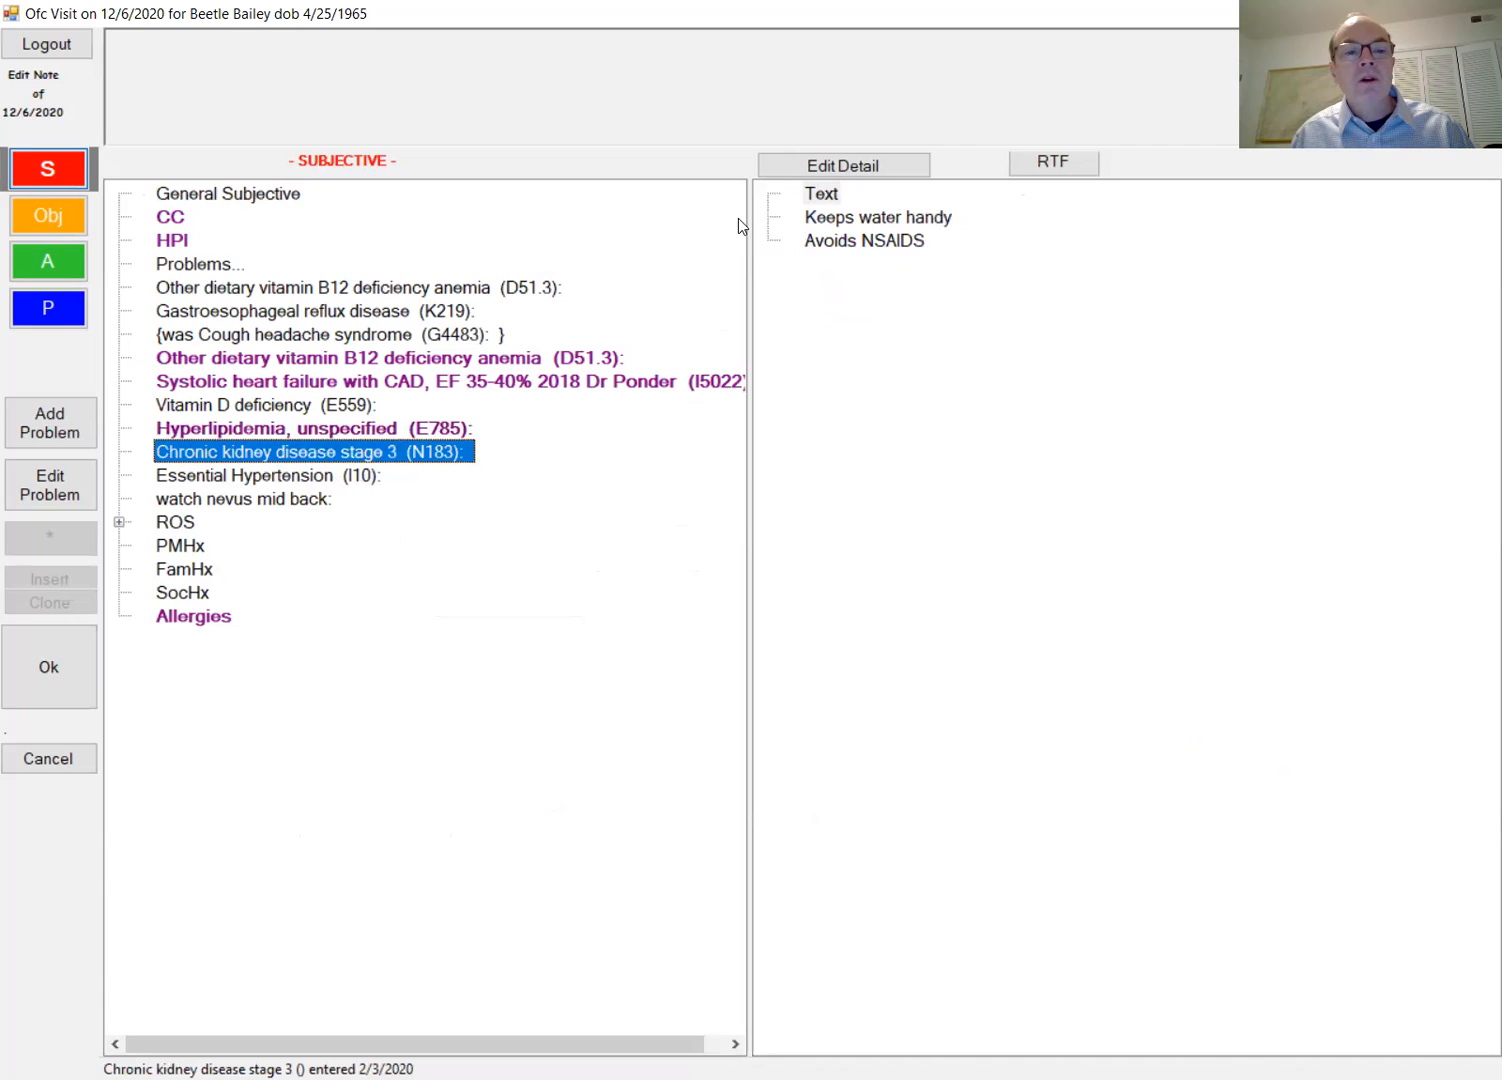
pyautogui.click(835, 220)
pyautogui.click(843, 243)
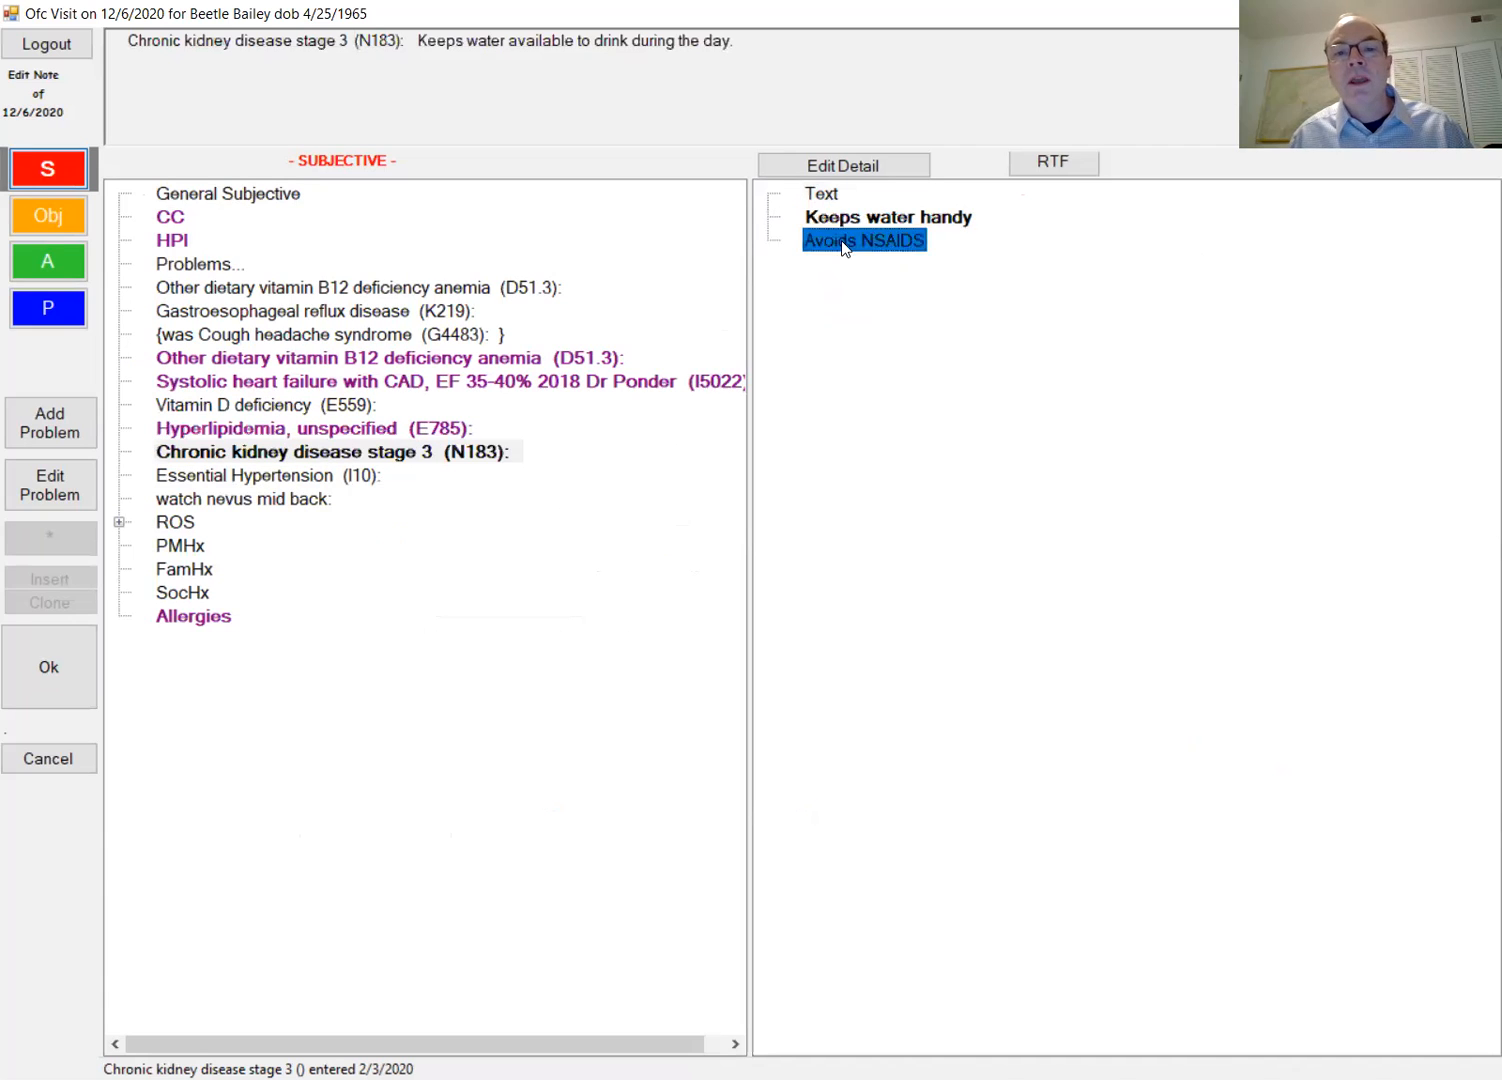
# Step: Document under Essential Hypertension that the patient is taking meds and has no angina
pyautogui.click(308, 477)
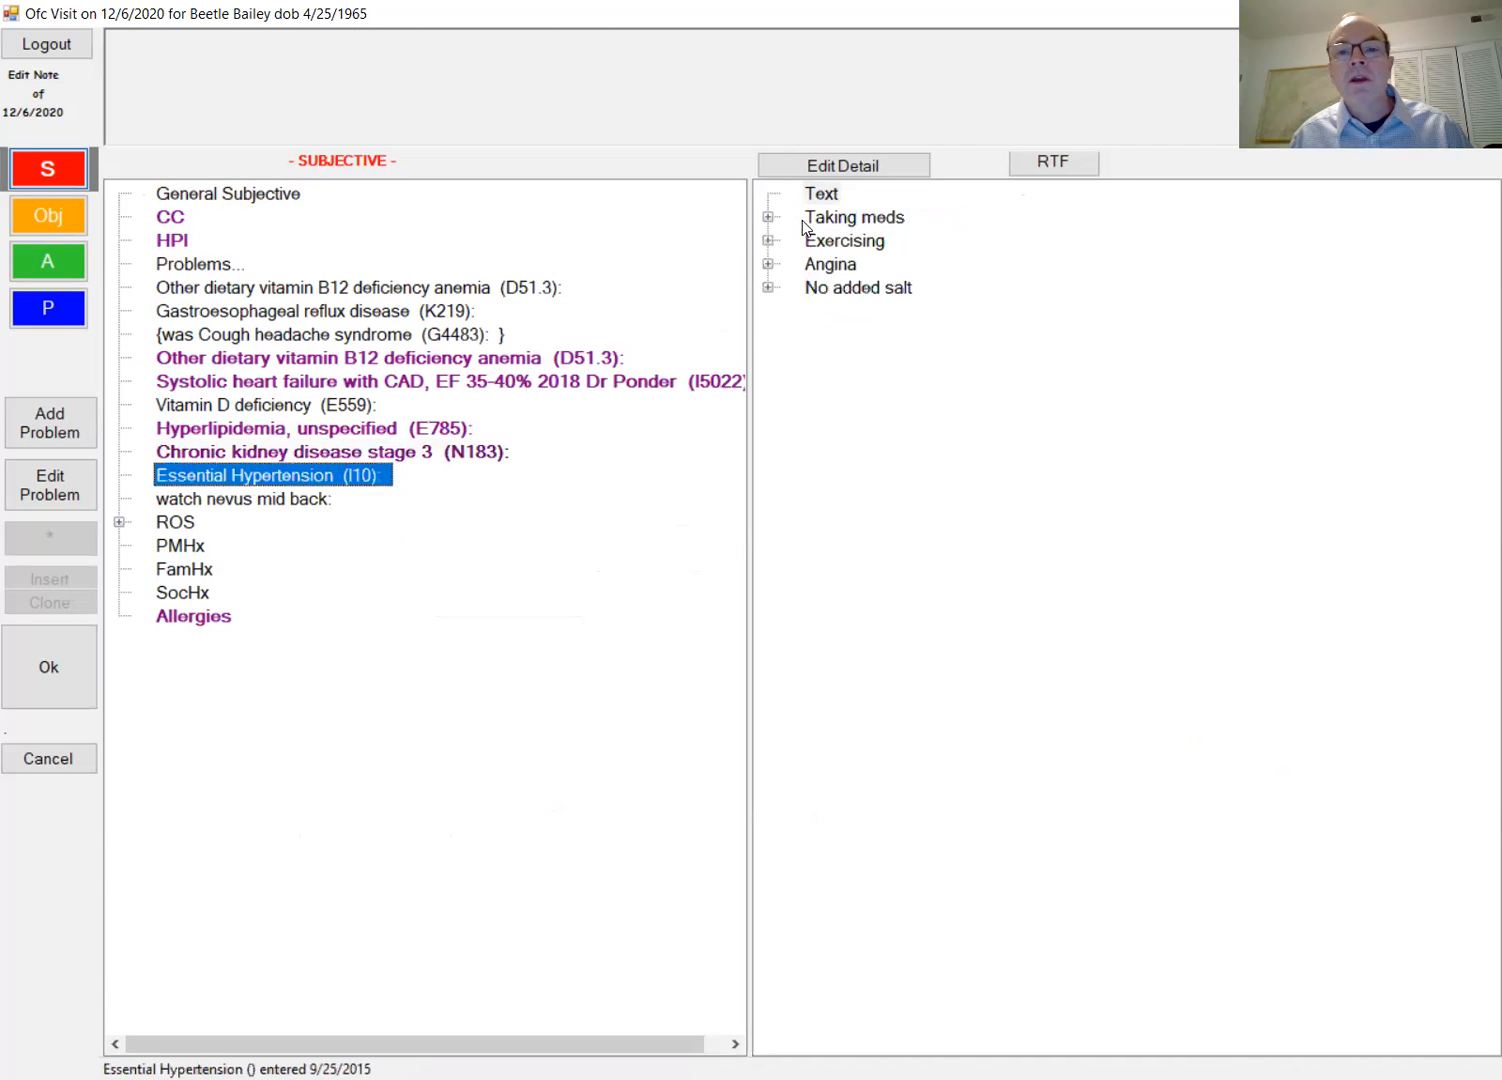
pyautogui.click(803, 219)
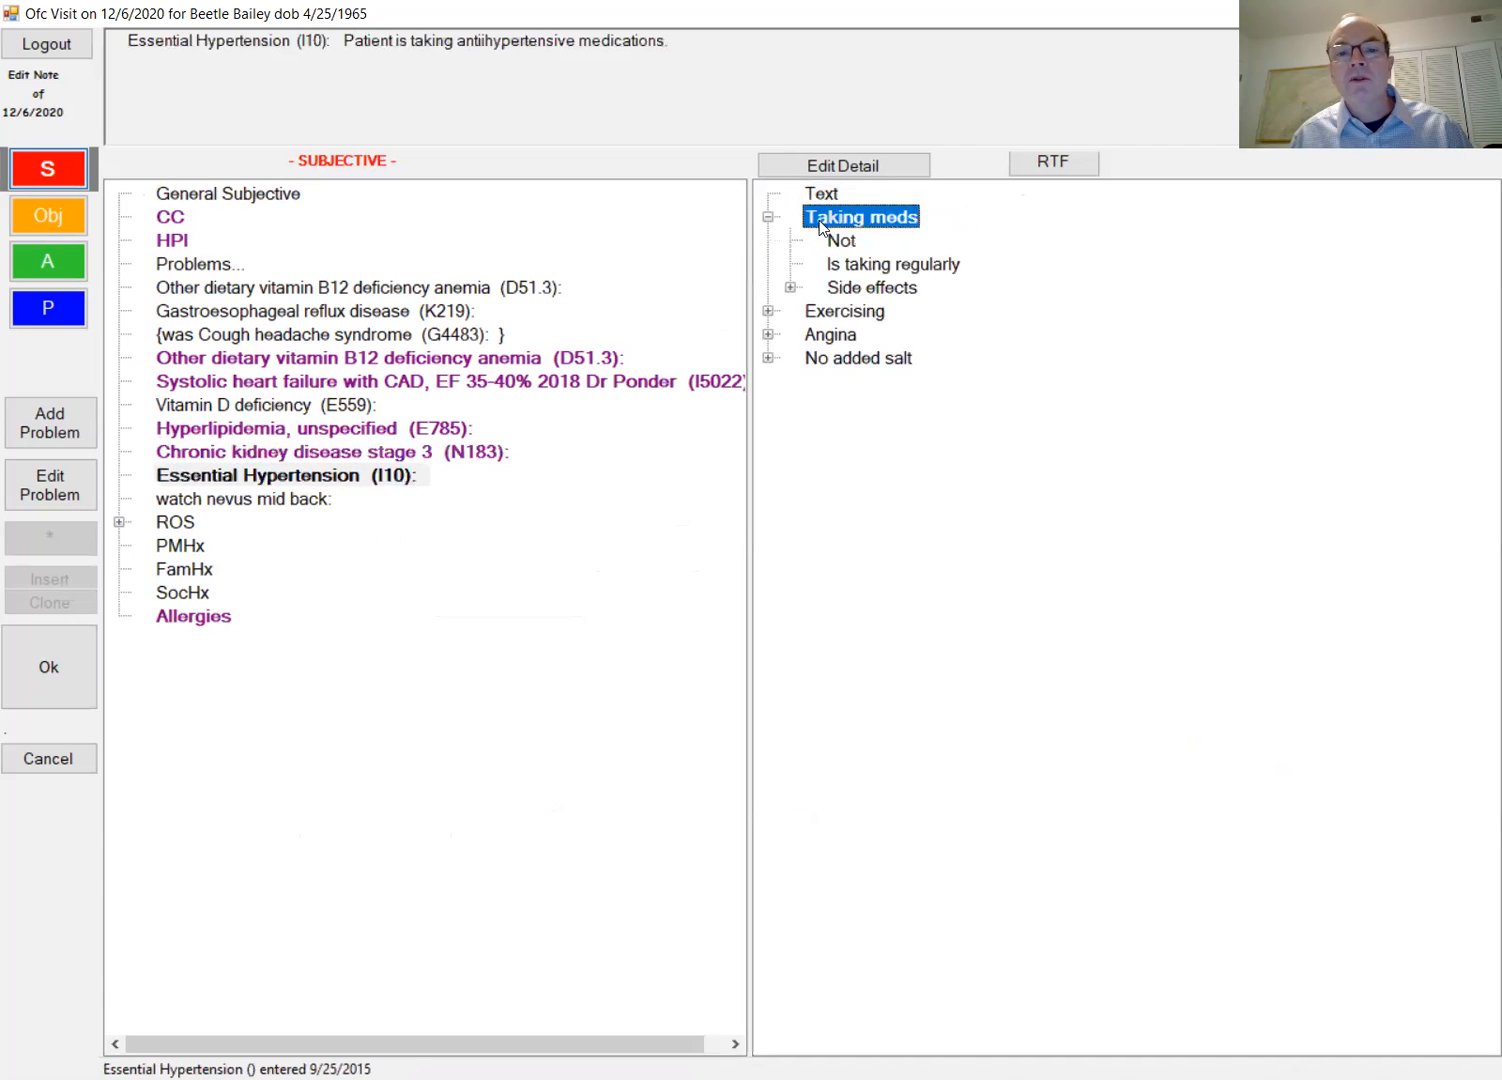
pyautogui.click(812, 336)
pyautogui.click(832, 357)
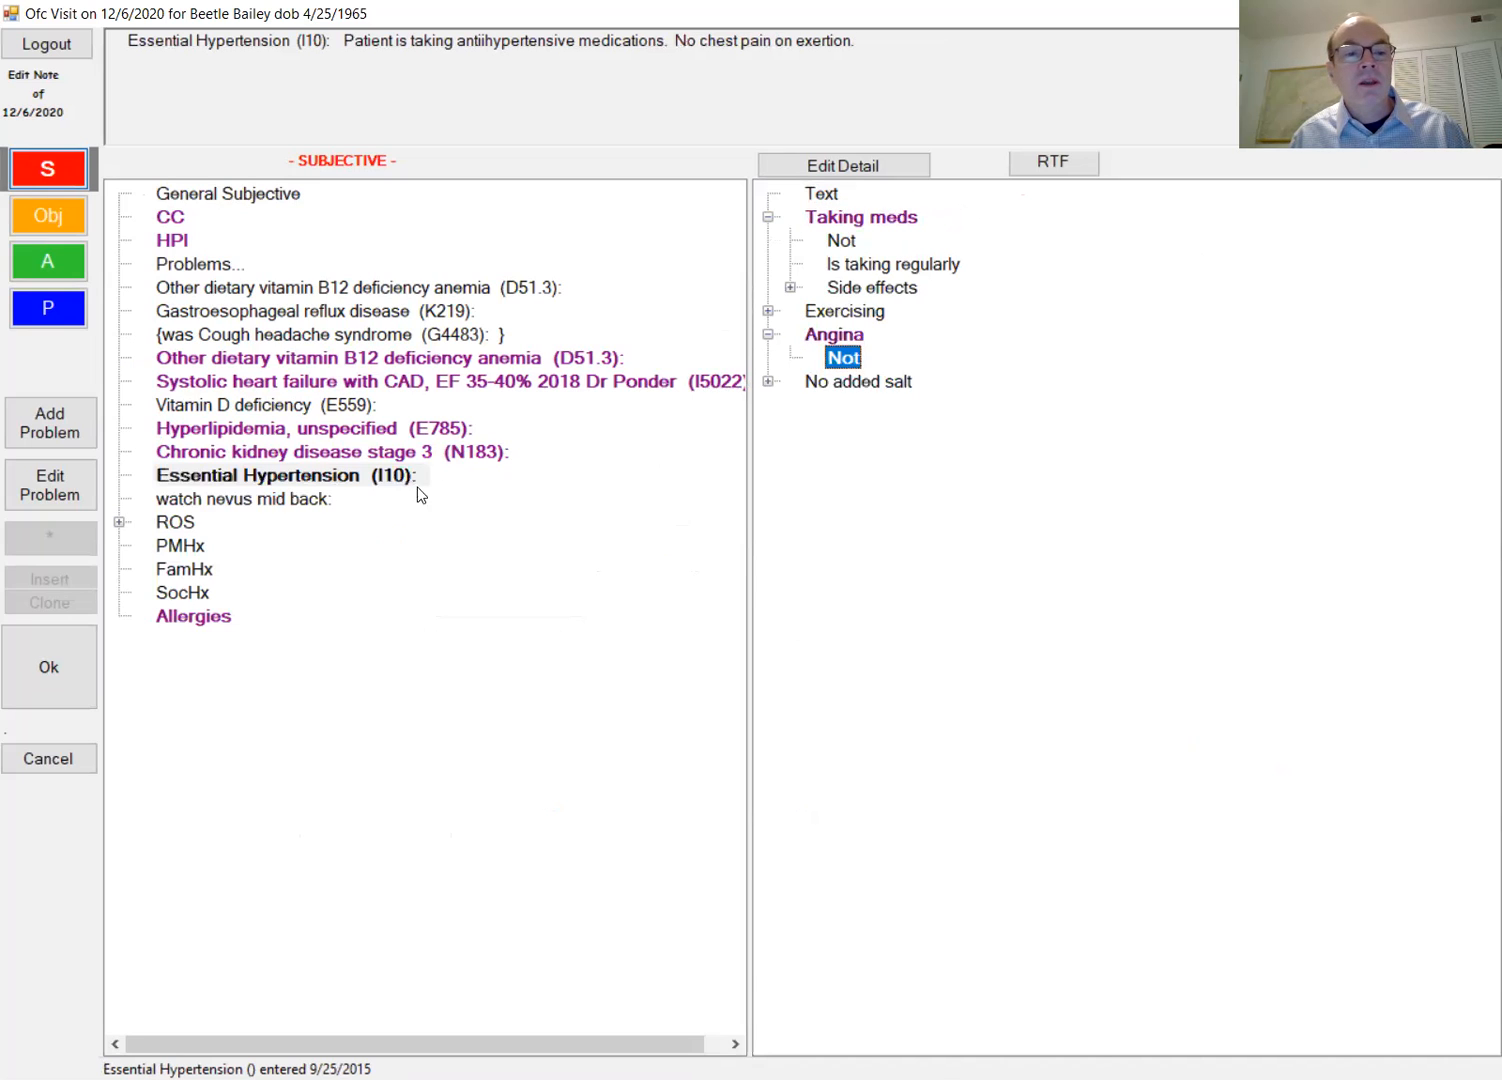
# Step: Look at the patient's stored skin lesion image for the mid-back nevus problem and close it
pyautogui.click(277, 498)
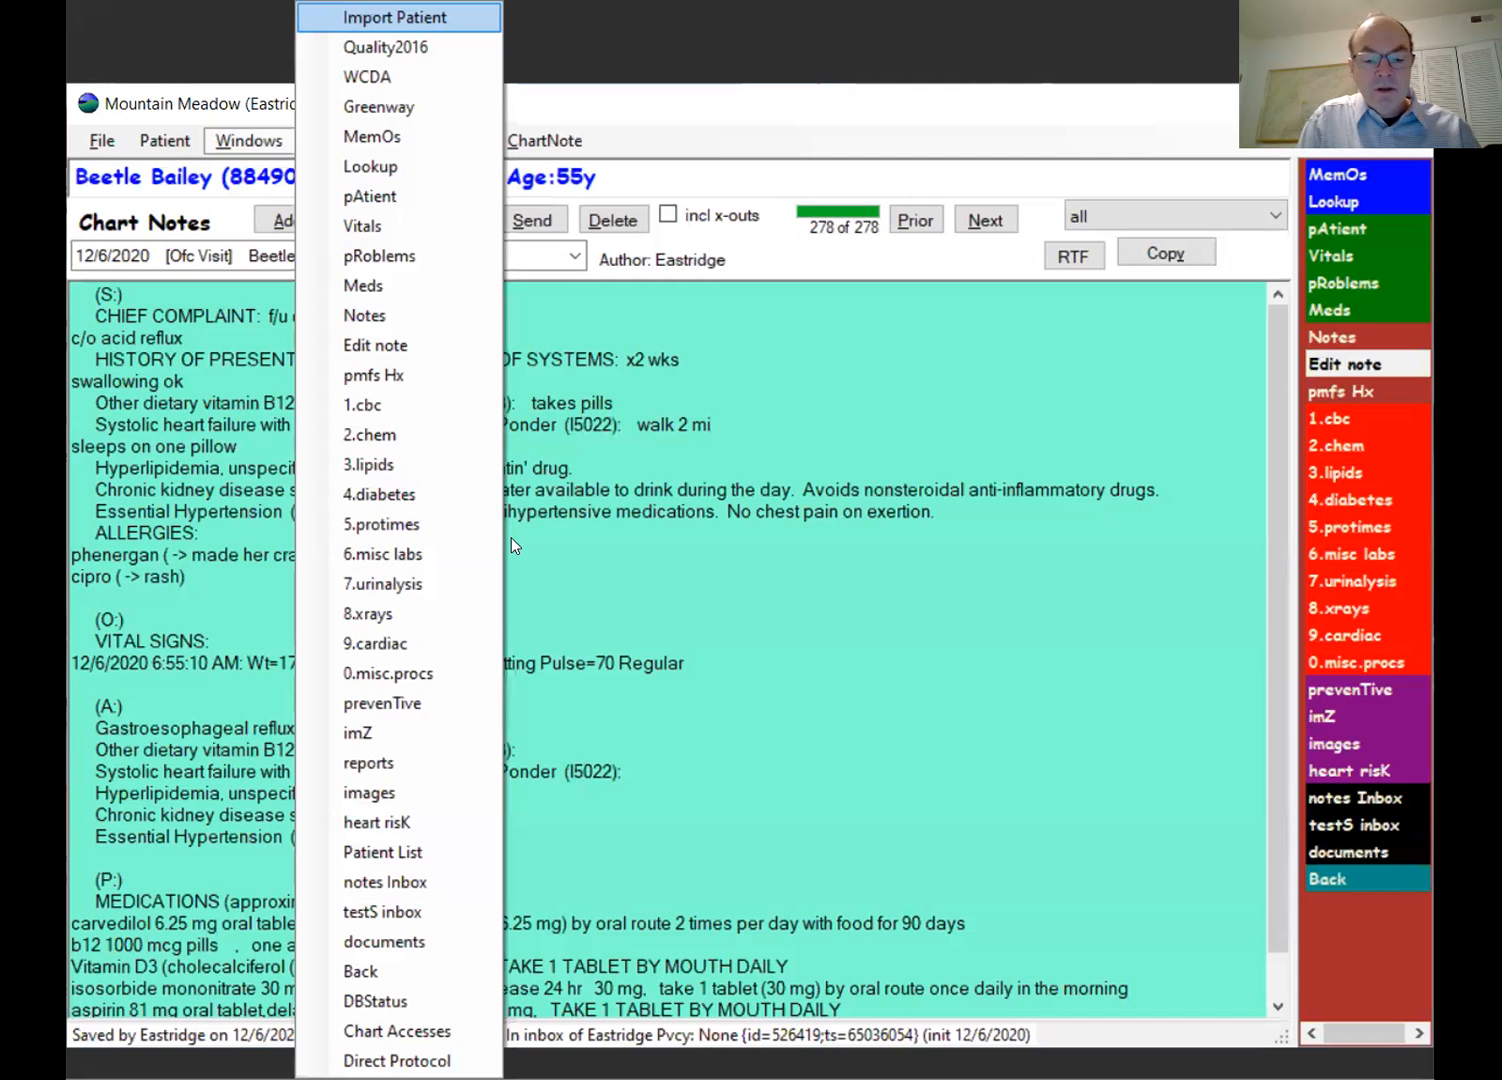
pyautogui.press('i')
pyautogui.press('i')
pyautogui.press('Return')
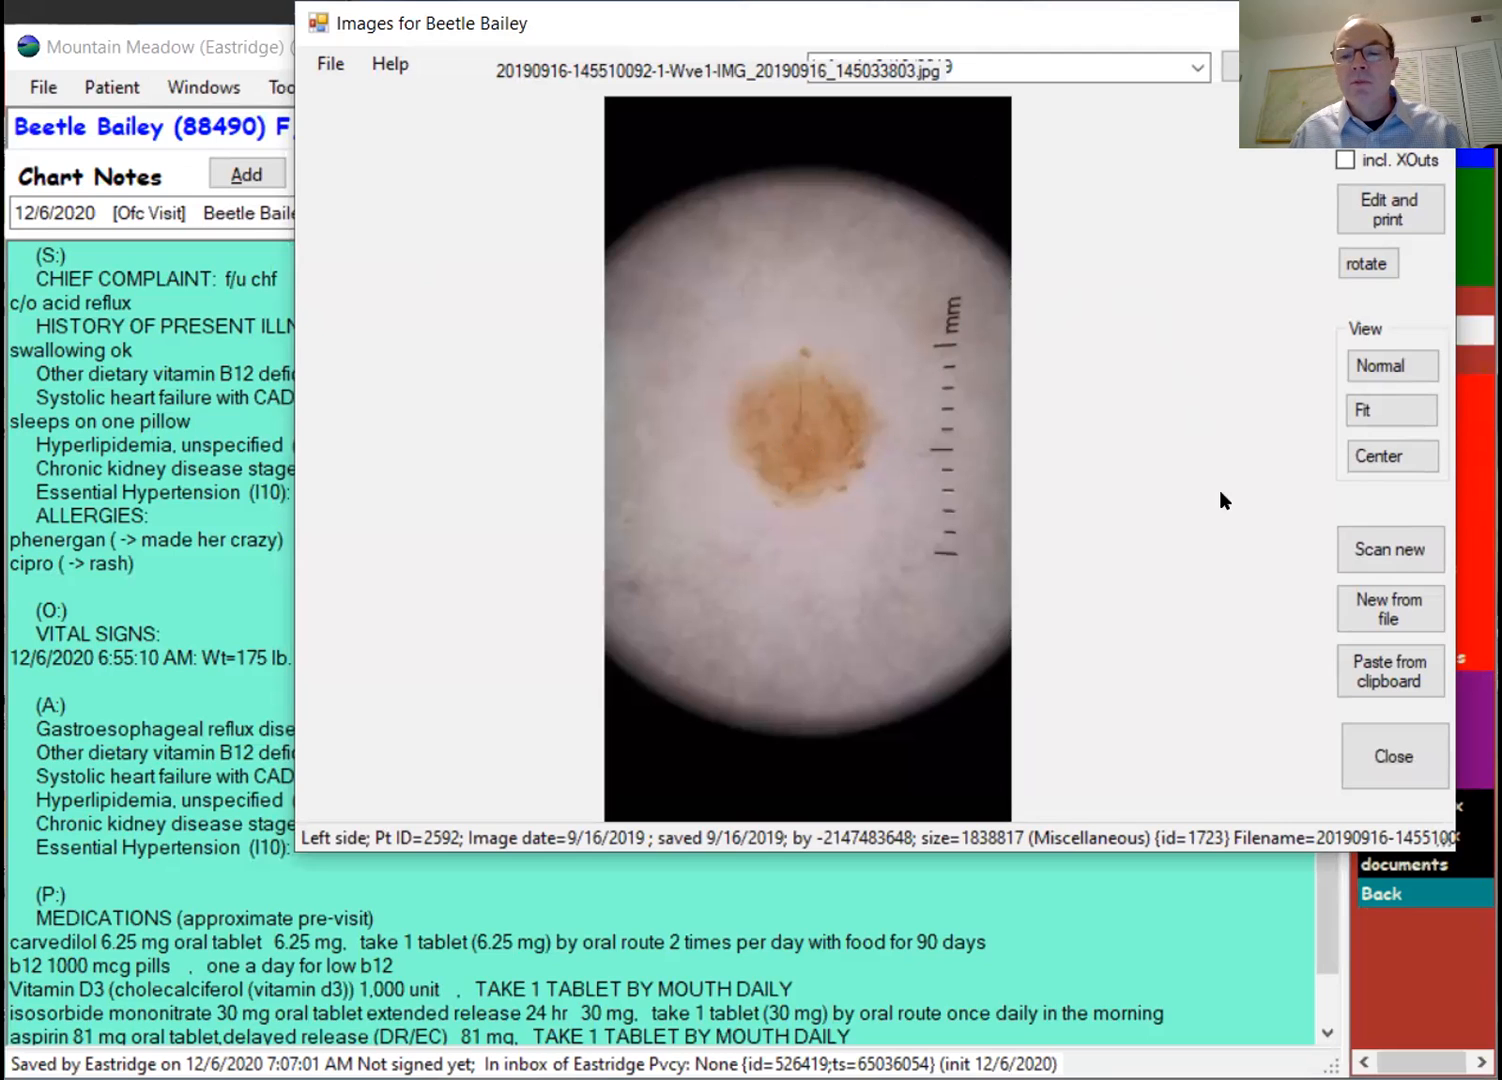
pyautogui.click(1388, 752)
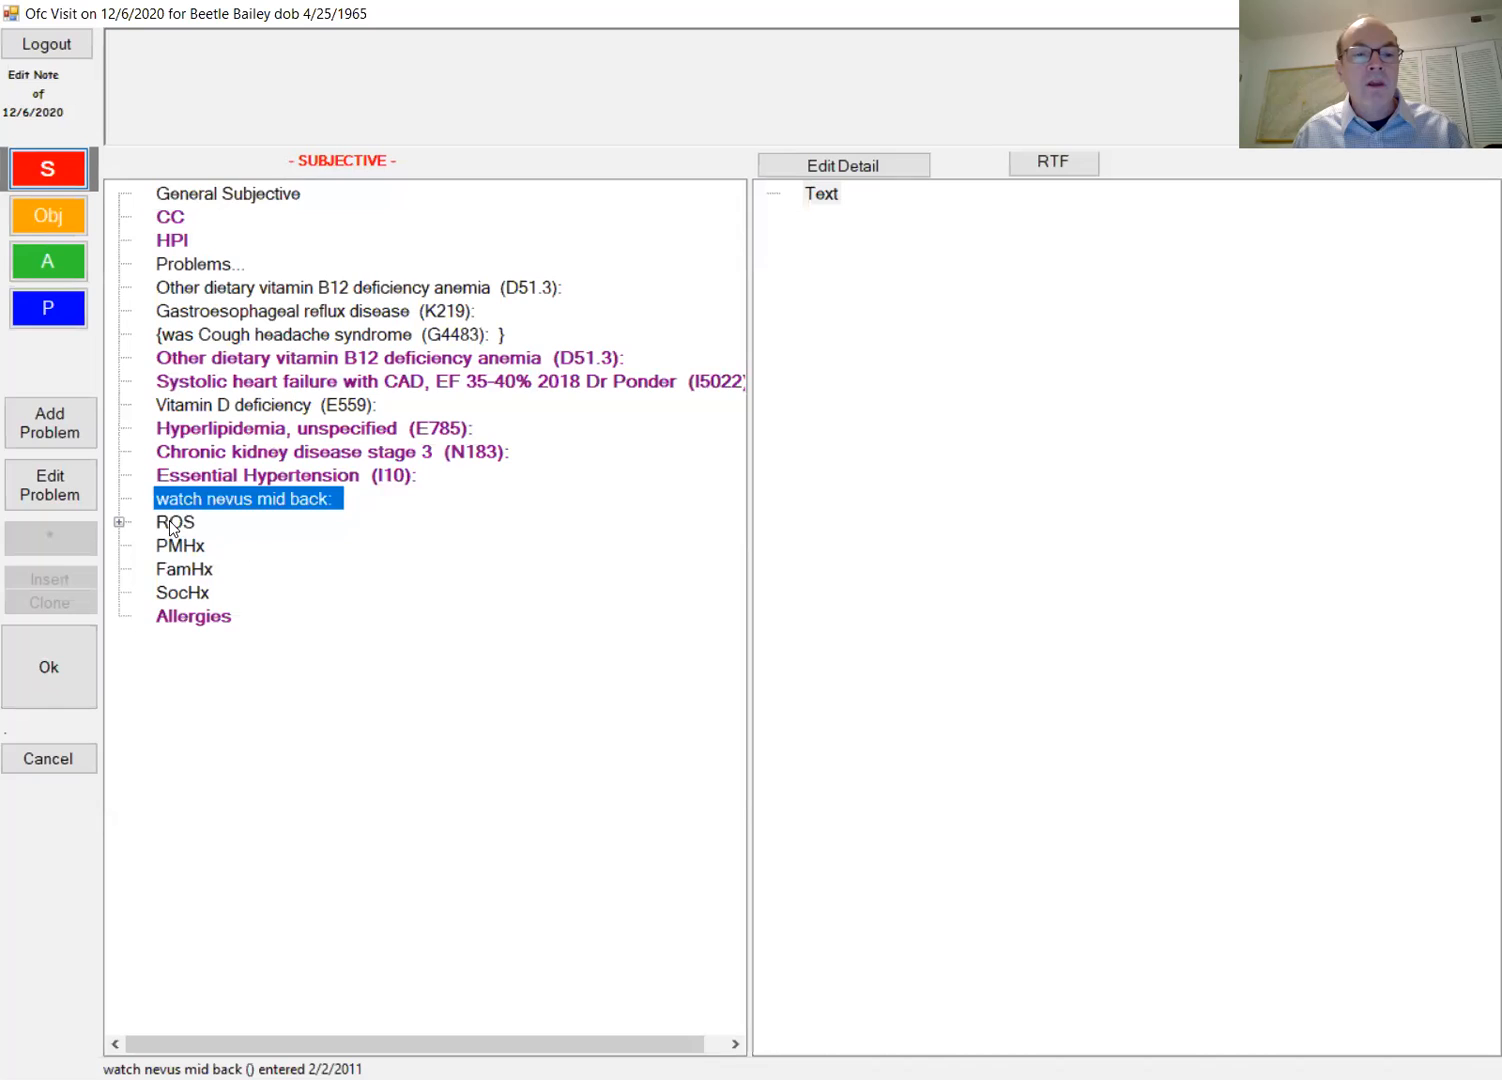
# Step: Add the Constitutional review of systems and import the past medical history into the Subjective section
pyautogui.doubleClick(174, 522)
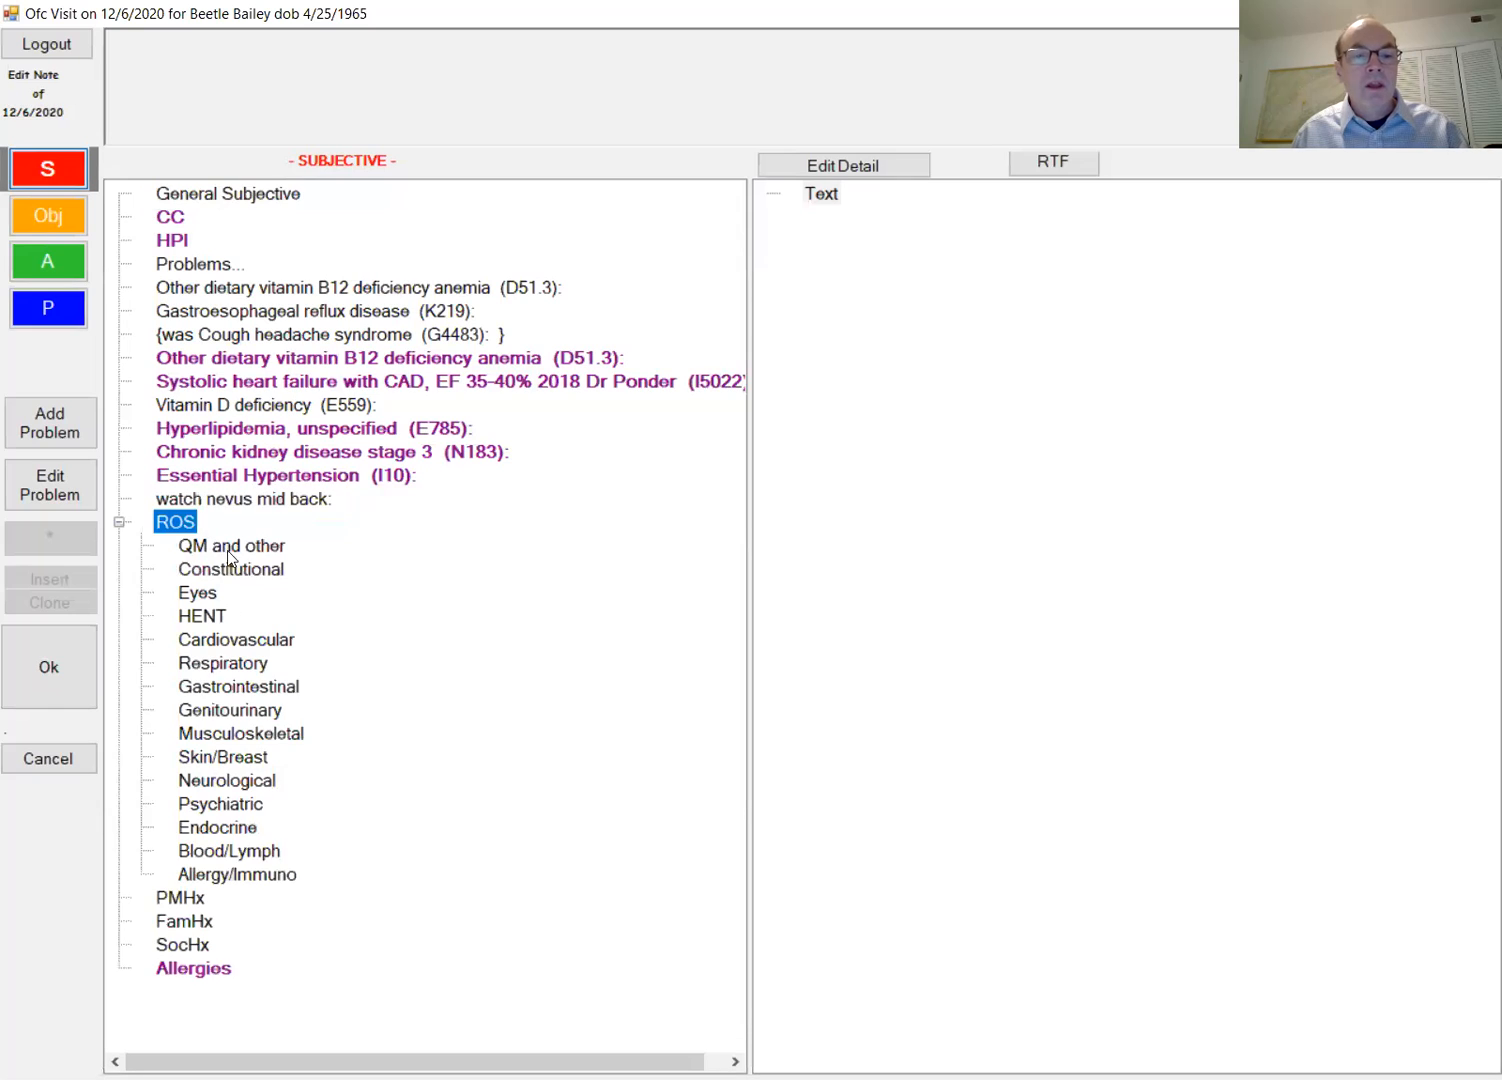
pyautogui.click(234, 567)
pyautogui.click(190, 897)
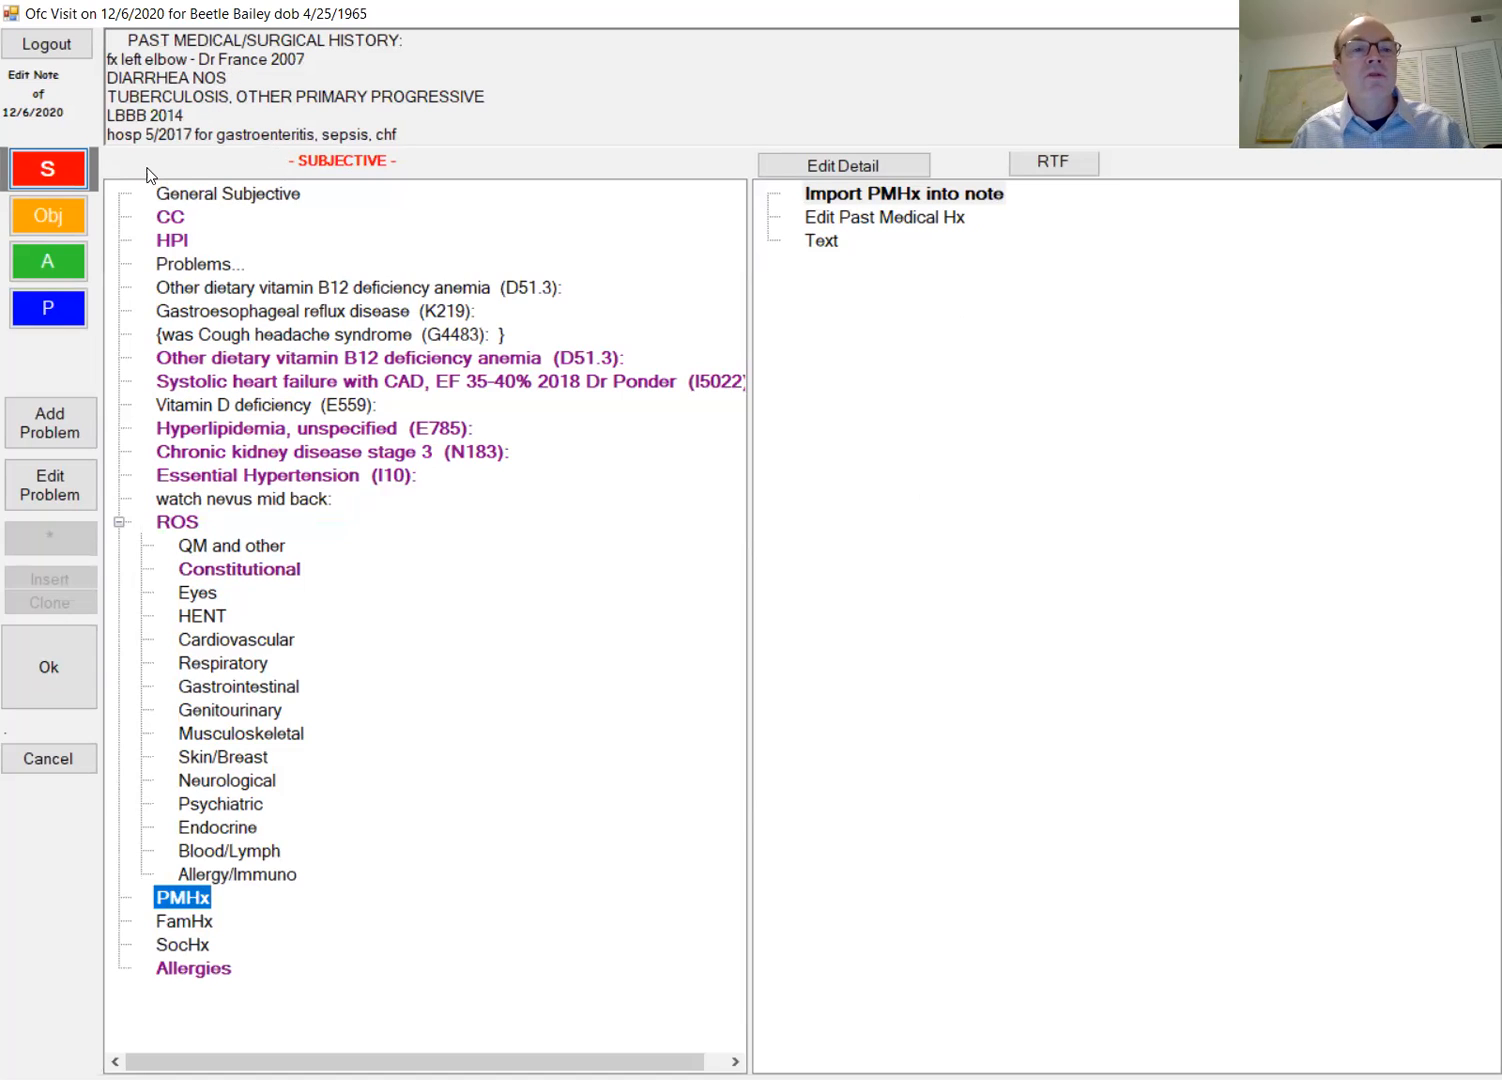
# Step: Record the general appearance as WD, WN, NAD in the Objective section
pyautogui.click(47, 219)
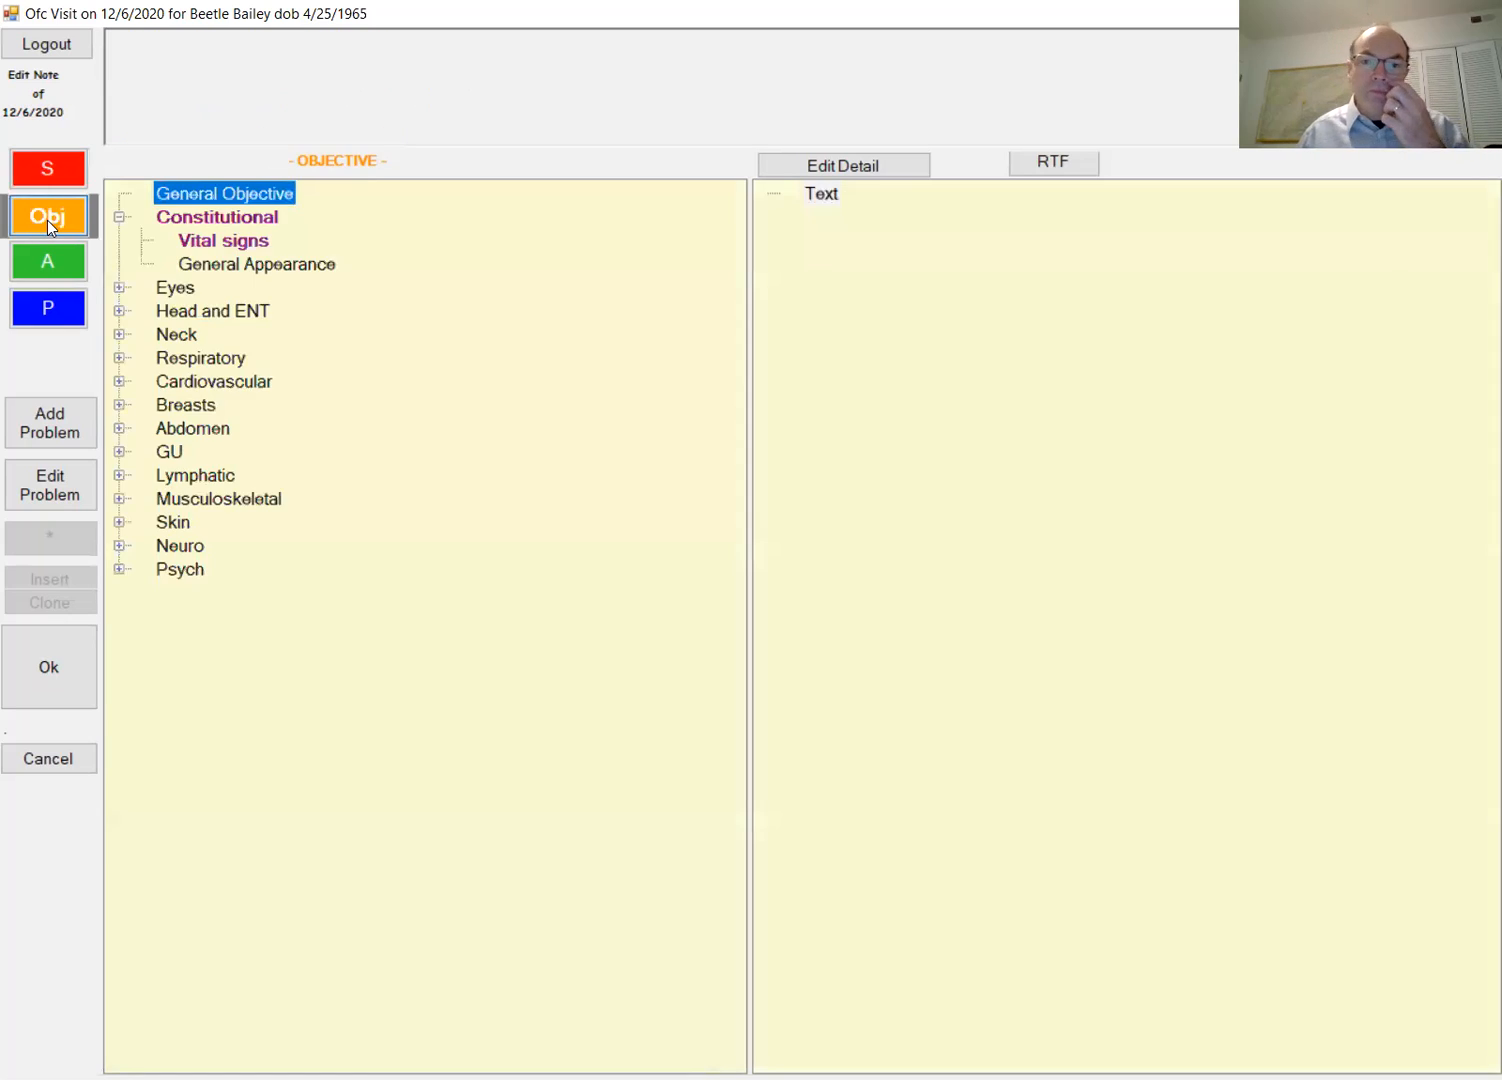
pyautogui.click(226, 261)
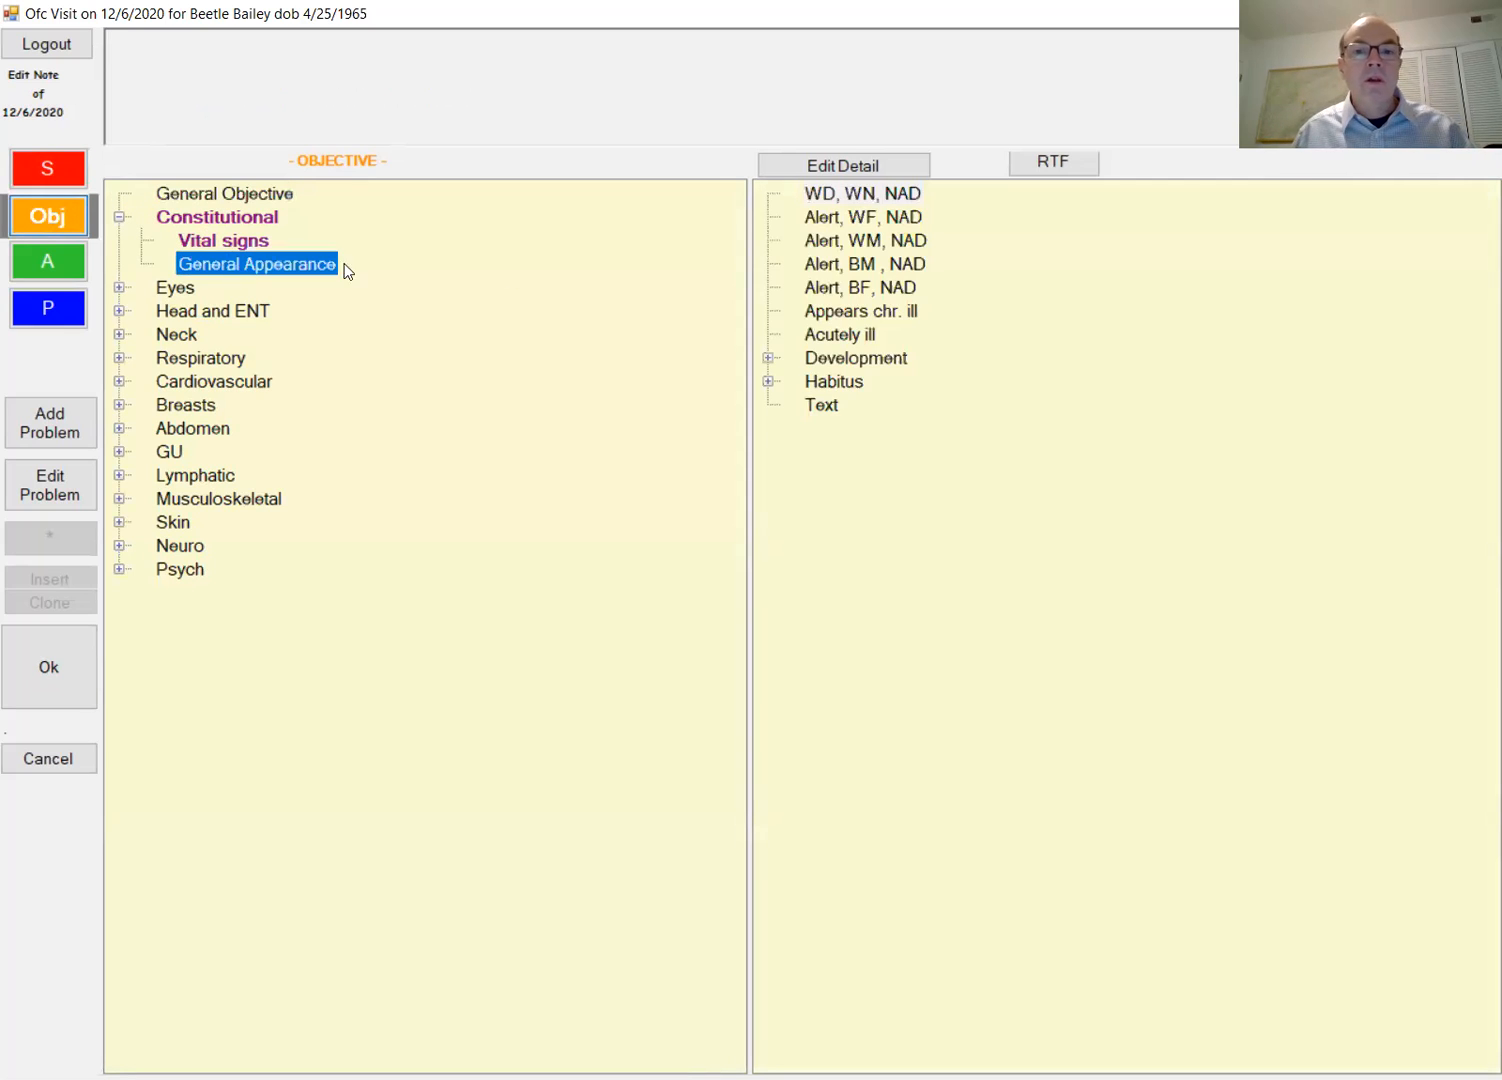
pyautogui.click(798, 196)
# Step: Record the default exam findings for neck, thyroid, respiratory effort, percussion, chest inspection and palpation, and lung sounds
pyautogui.click(181, 331)
pyautogui.click(194, 356)
pyautogui.click(197, 383)
pyautogui.click(200, 404)
pyautogui.click(202, 428)
pyautogui.click(206, 451)
pyautogui.click(211, 475)
pyautogui.click(212, 499)
# Step: Record cardiovascular auscultation as RRR with a grade 2 systolic murmur heard at the right upper sternal border
pyautogui.click(218, 521)
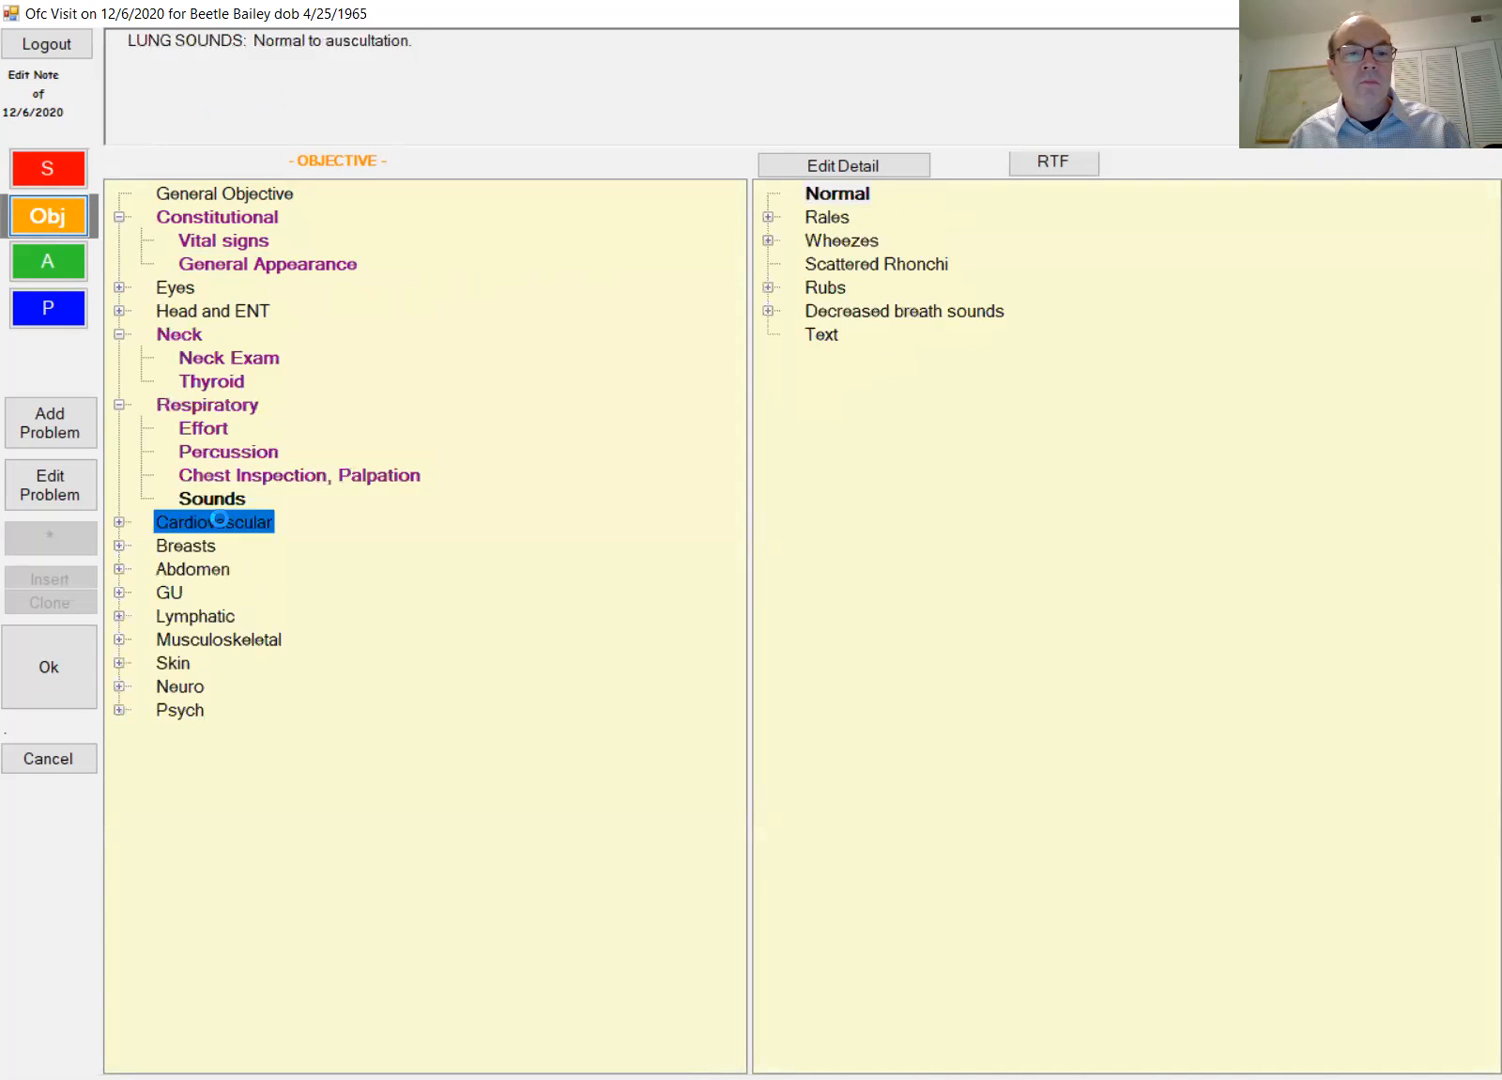
pyautogui.click(221, 569)
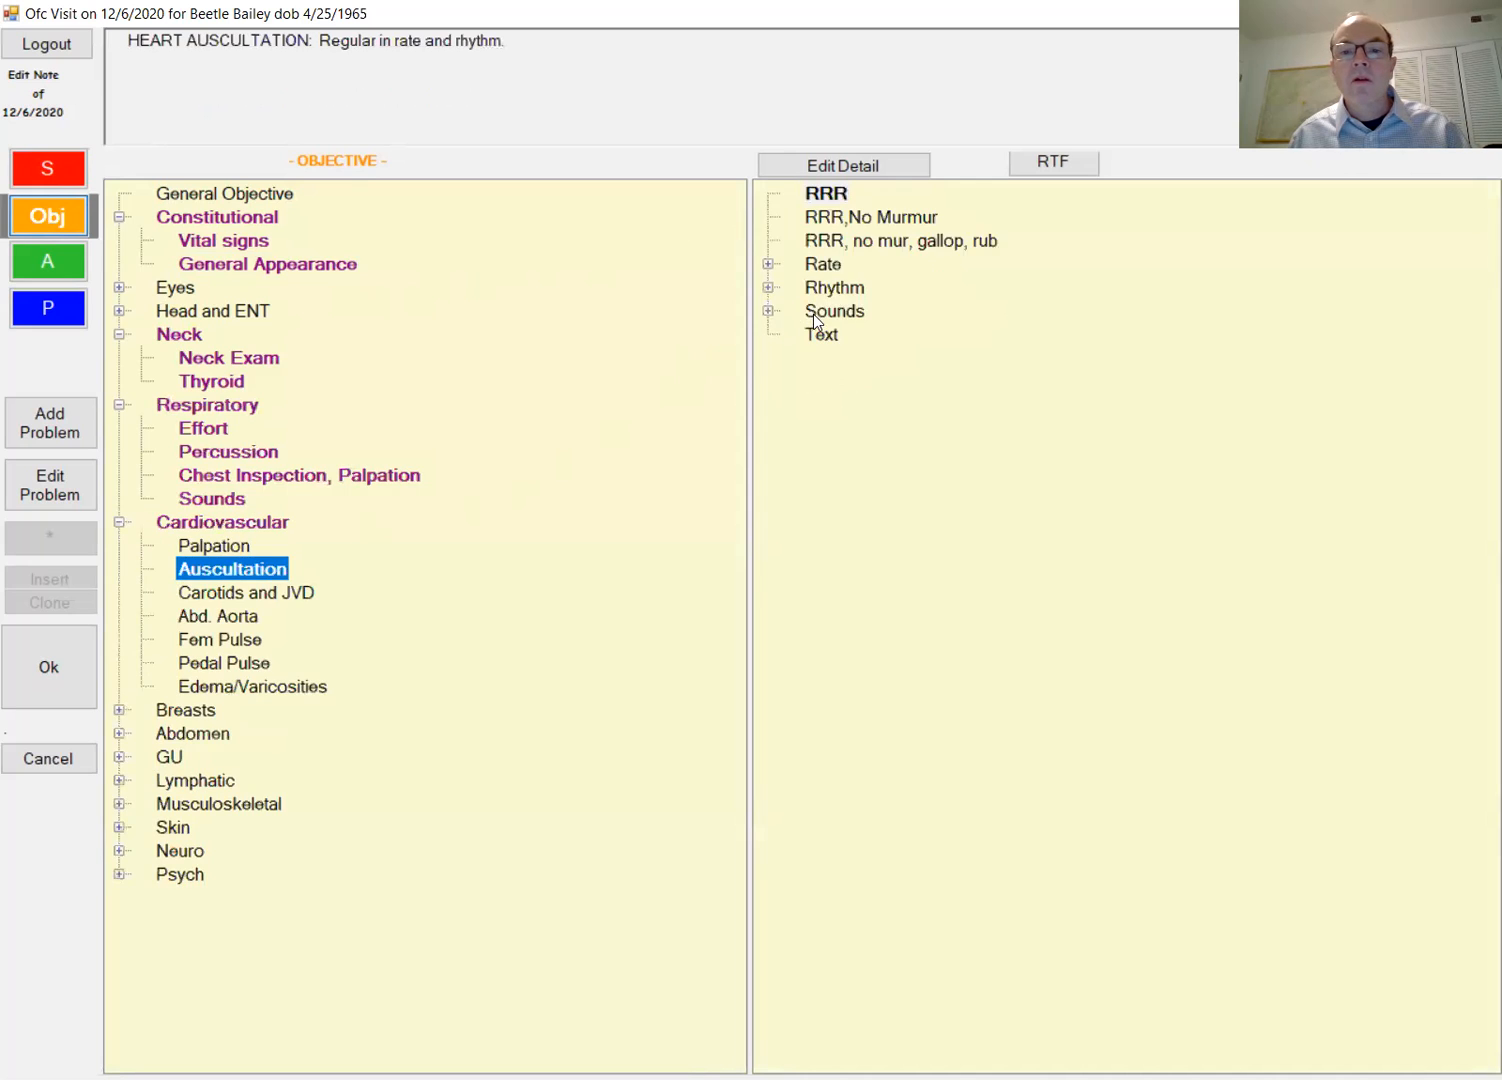
pyautogui.click(815, 313)
pyautogui.click(845, 340)
pyautogui.click(873, 383)
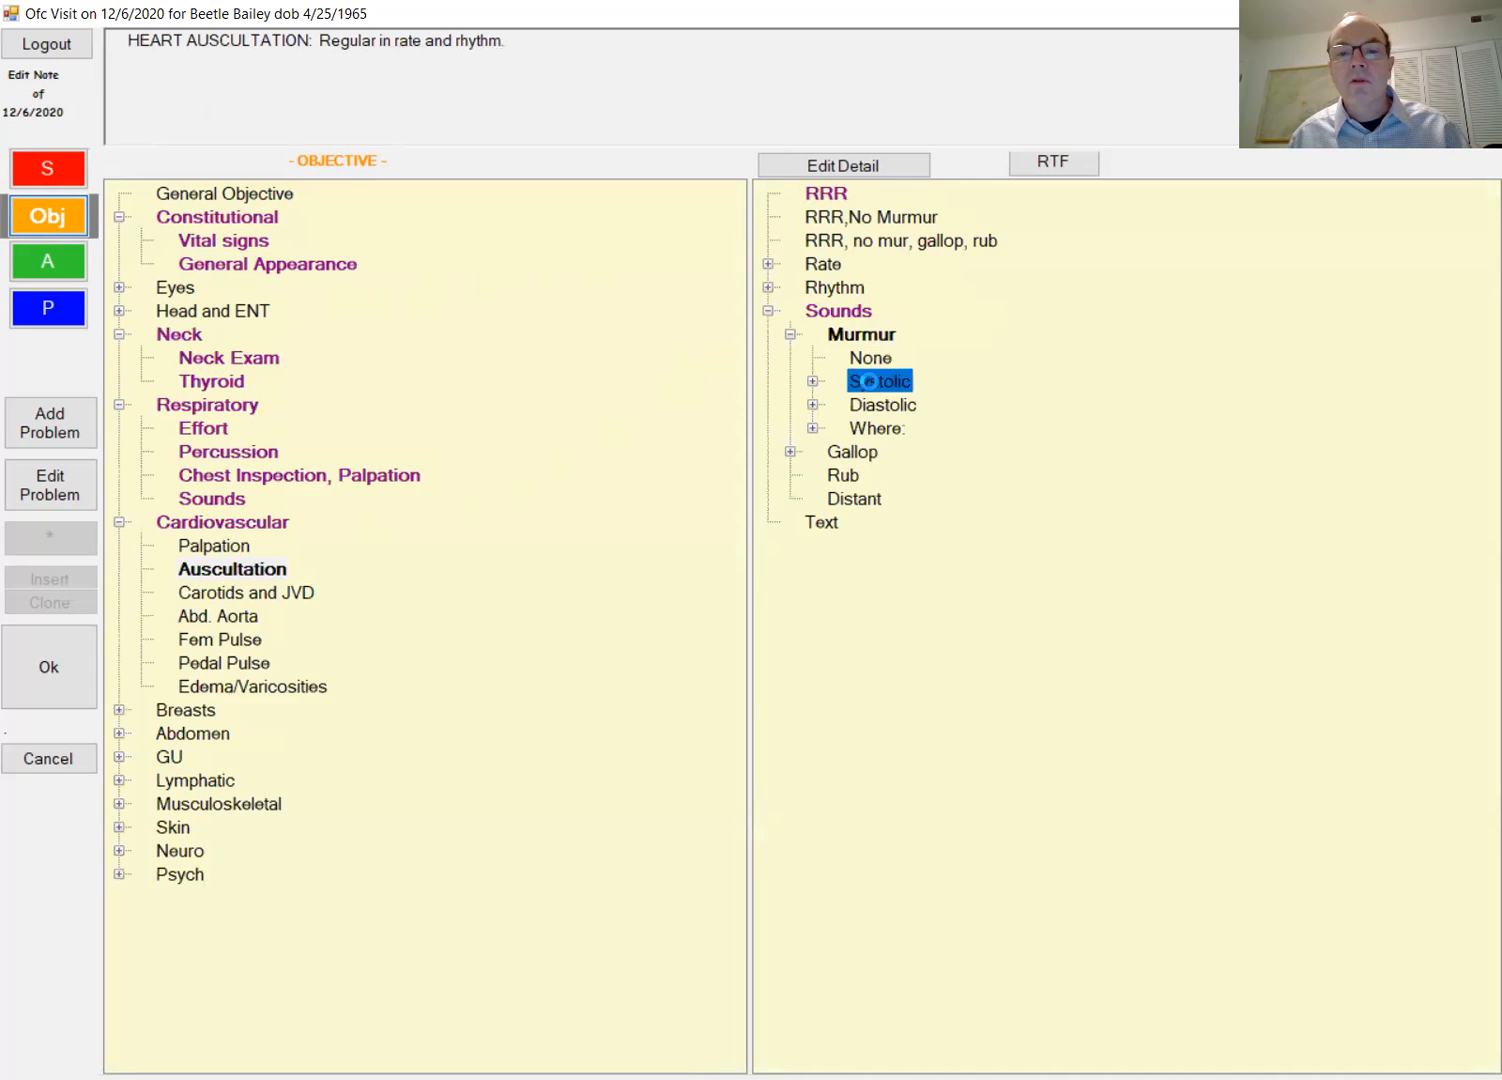
pyautogui.click(877, 429)
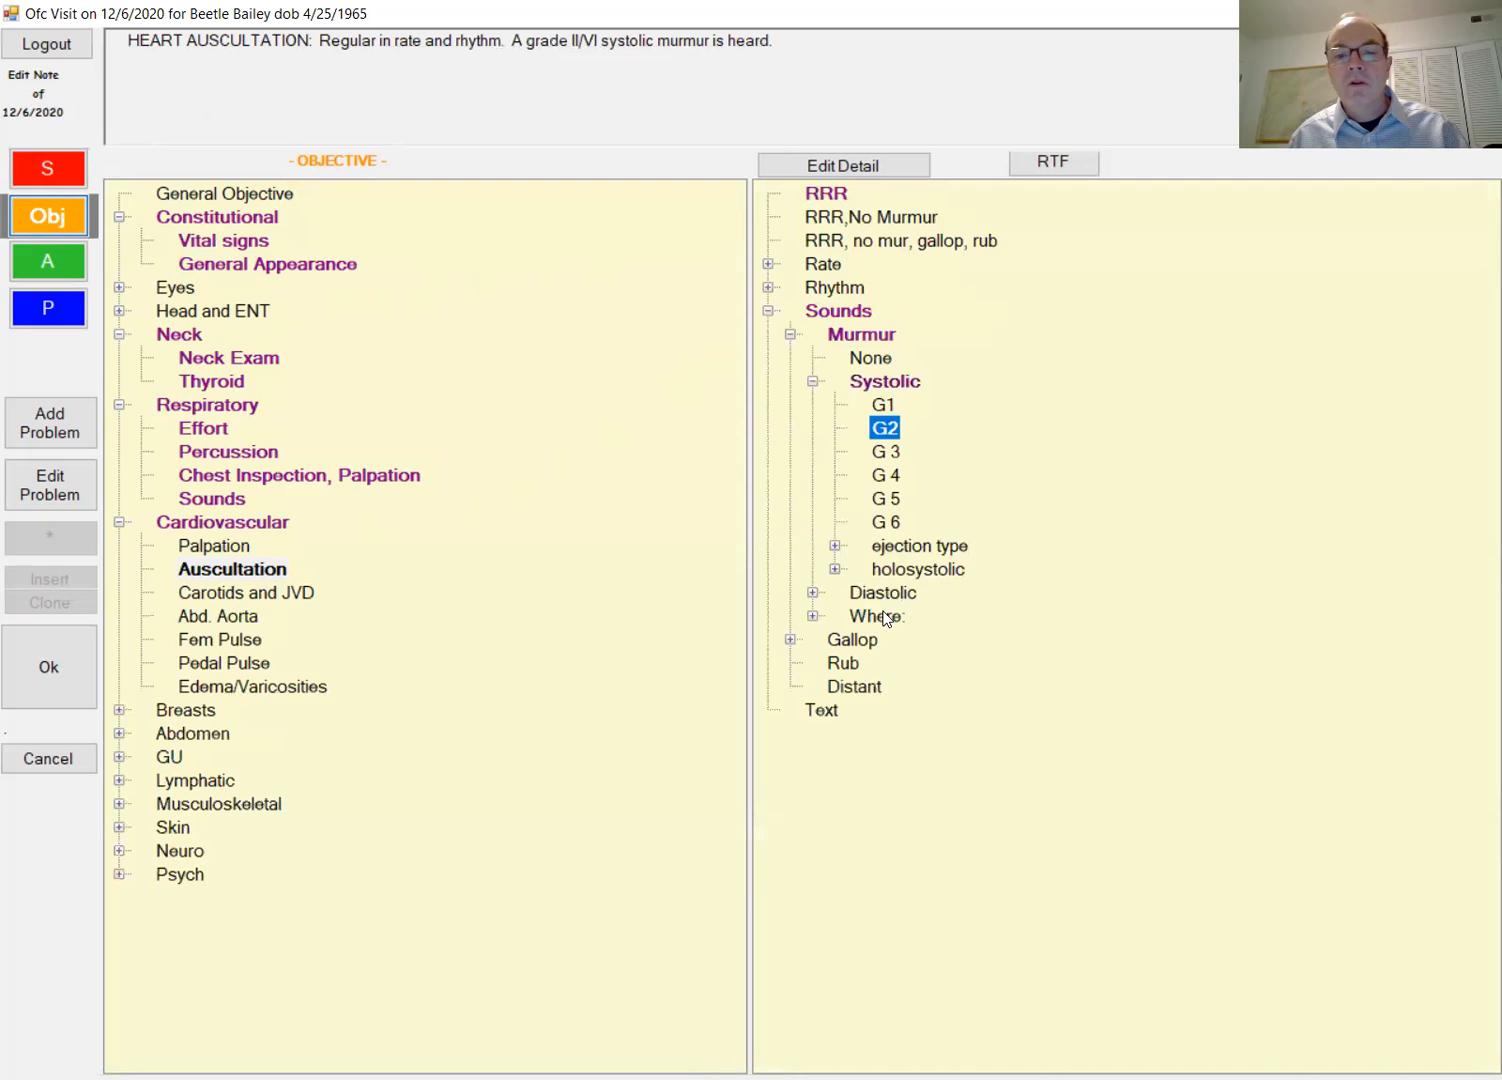
pyautogui.click(882, 616)
pyautogui.click(919, 668)
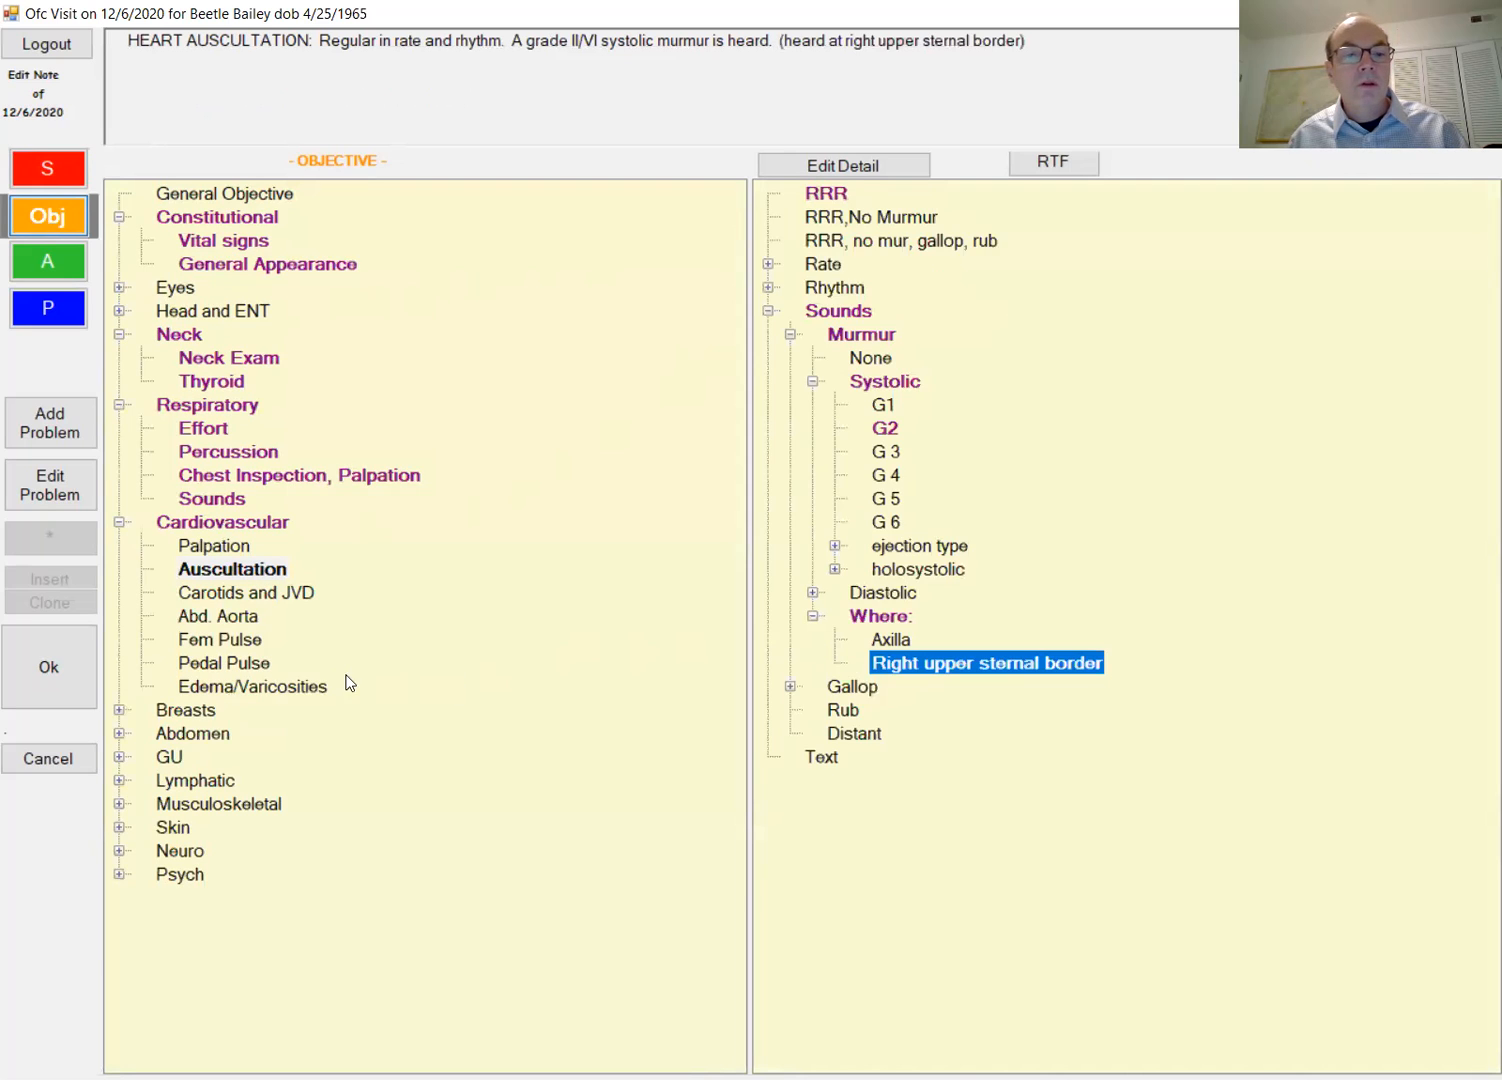
# Step: Record the default findings for pedal pulse, edema/varicosities and neck lymph nodes
pyautogui.click(246, 665)
pyautogui.click(245, 686)
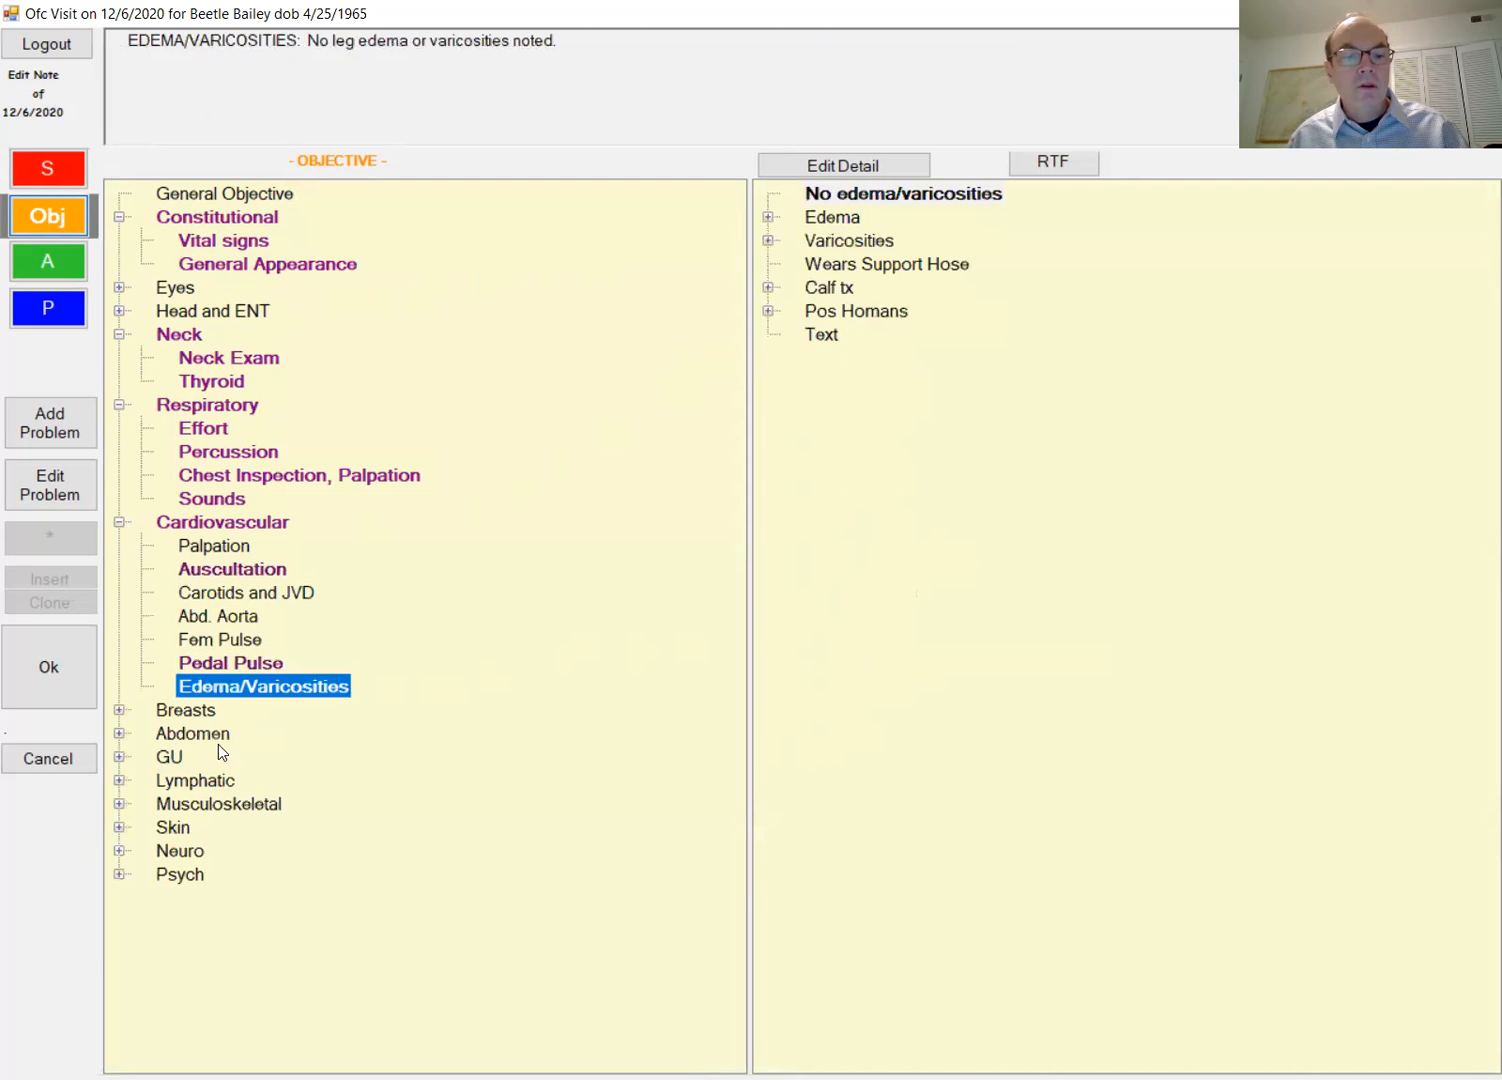
pyautogui.click(205, 788)
pyautogui.click(205, 800)
# Step: Enter "nevus on back 6mm unchanged" as the skin inspection finding
pyautogui.click(185, 925)
pyautogui.click(205, 946)
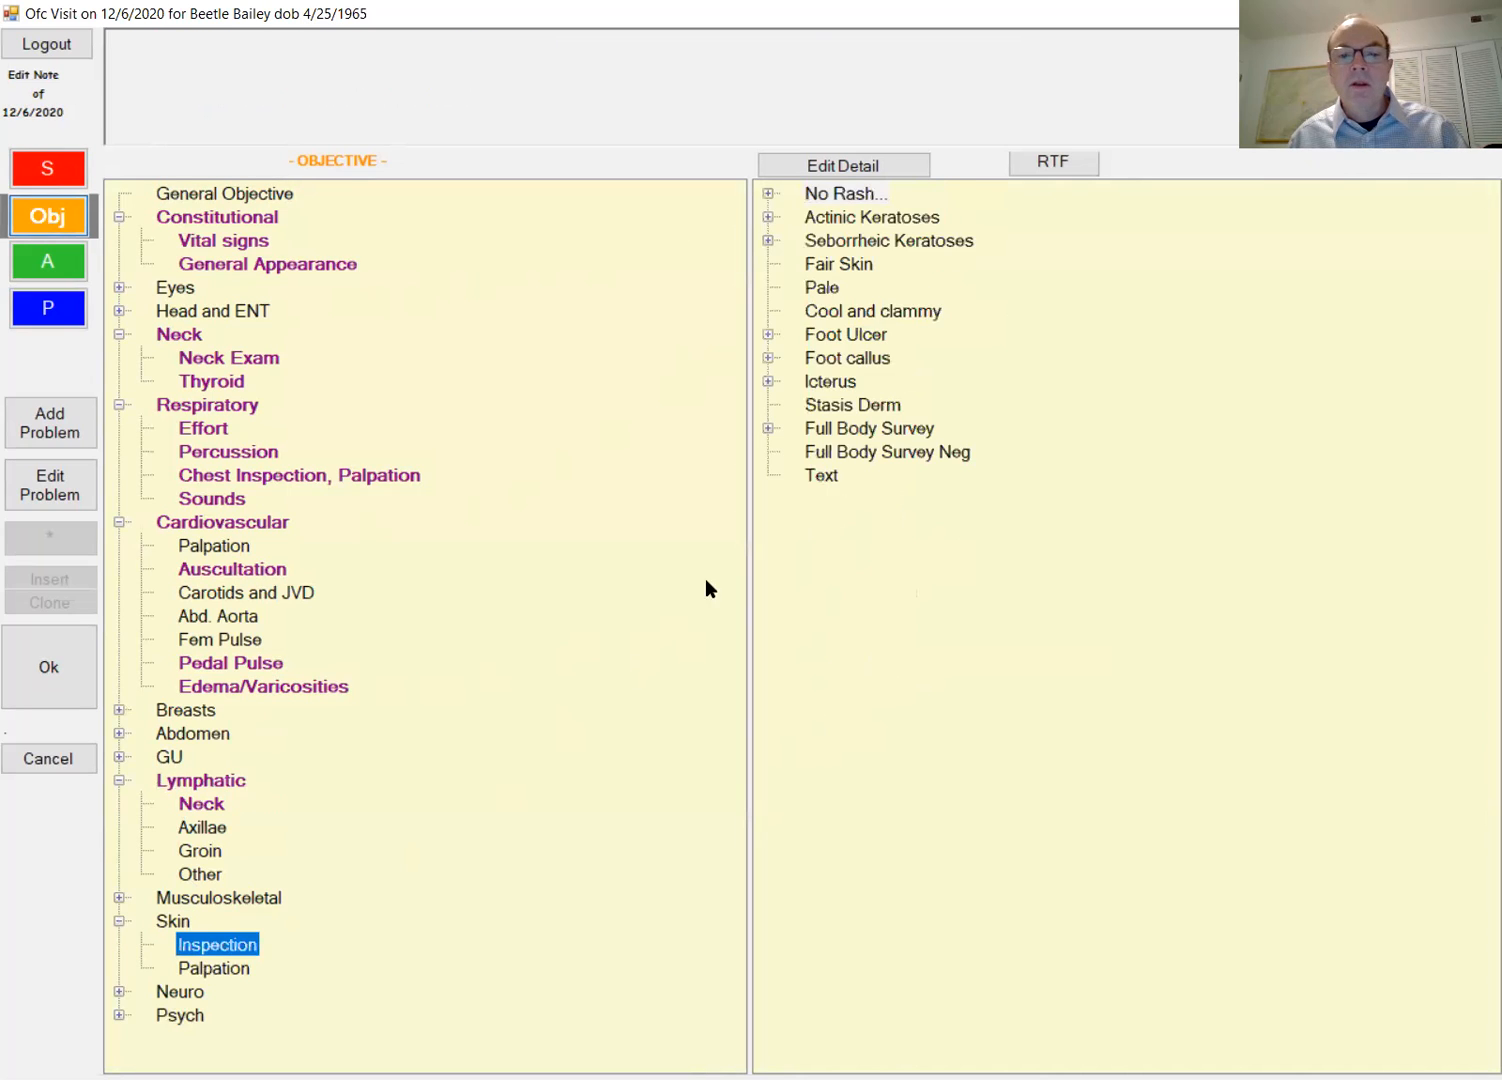
pyautogui.doubleClick(818, 477)
pyautogui.write('nevus on back 6mm unchanged')
pyautogui.hotkey('alt', 'o')
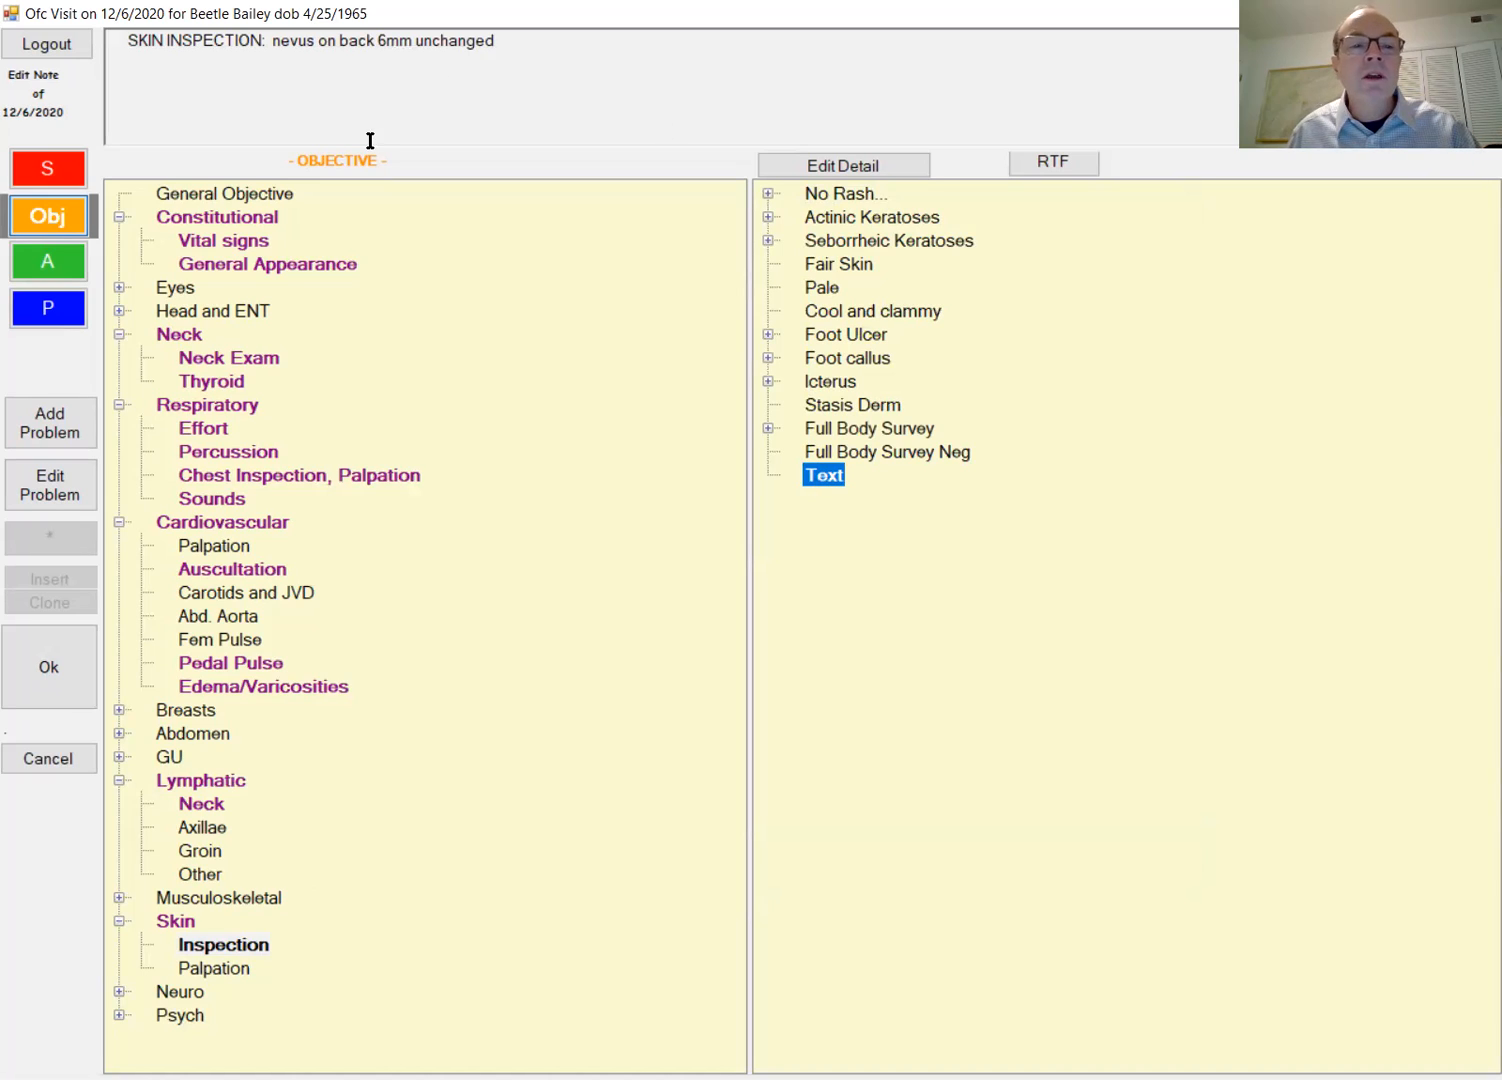
# Step: Review the constitutional findings and record a normal intranasal exam under Head and ENT
pyautogui.click(209, 214)
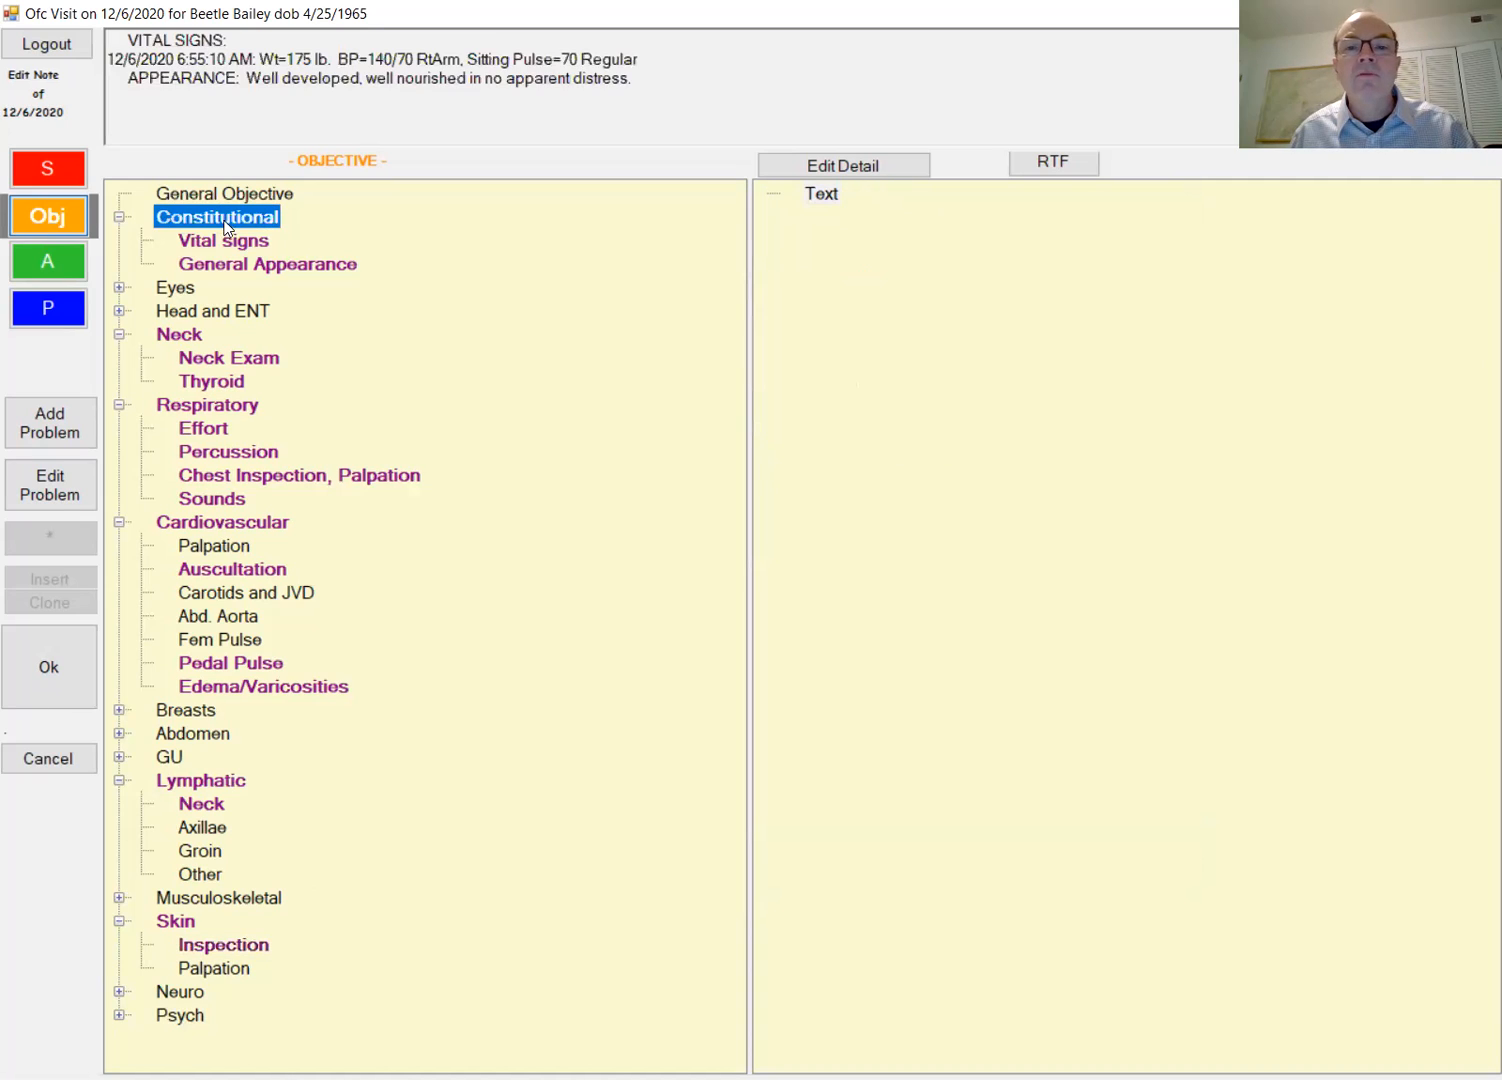
pyautogui.click(330, 268)
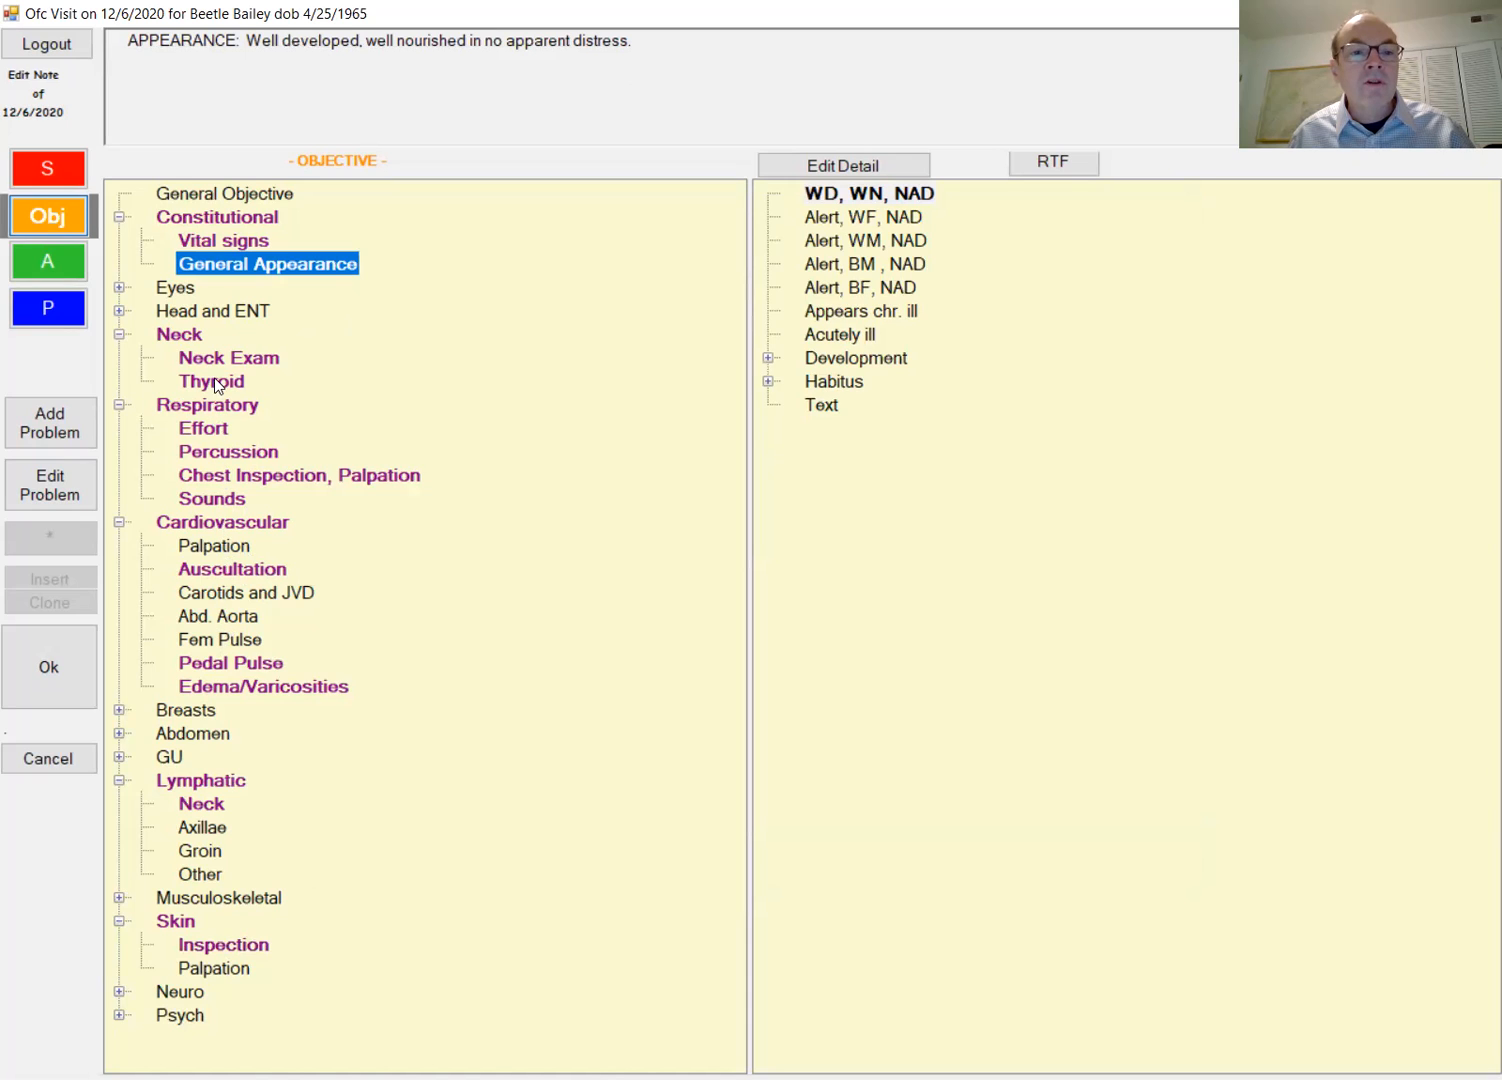
pyautogui.doubleClick(219, 313)
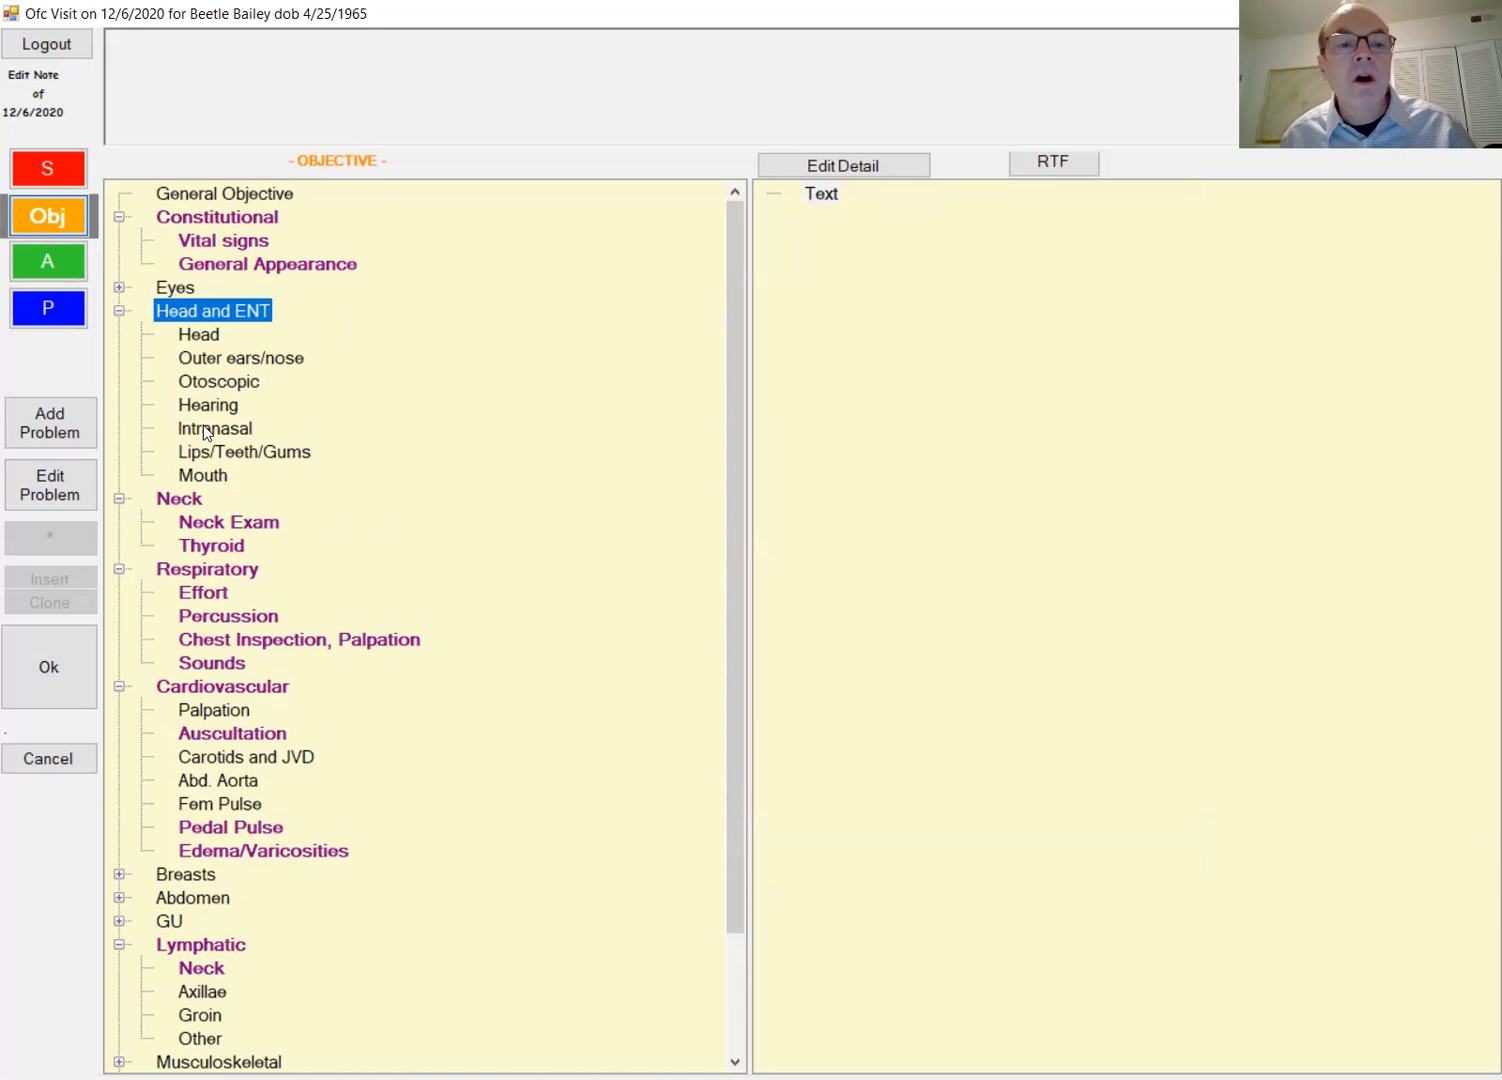
pyautogui.click(206, 432)
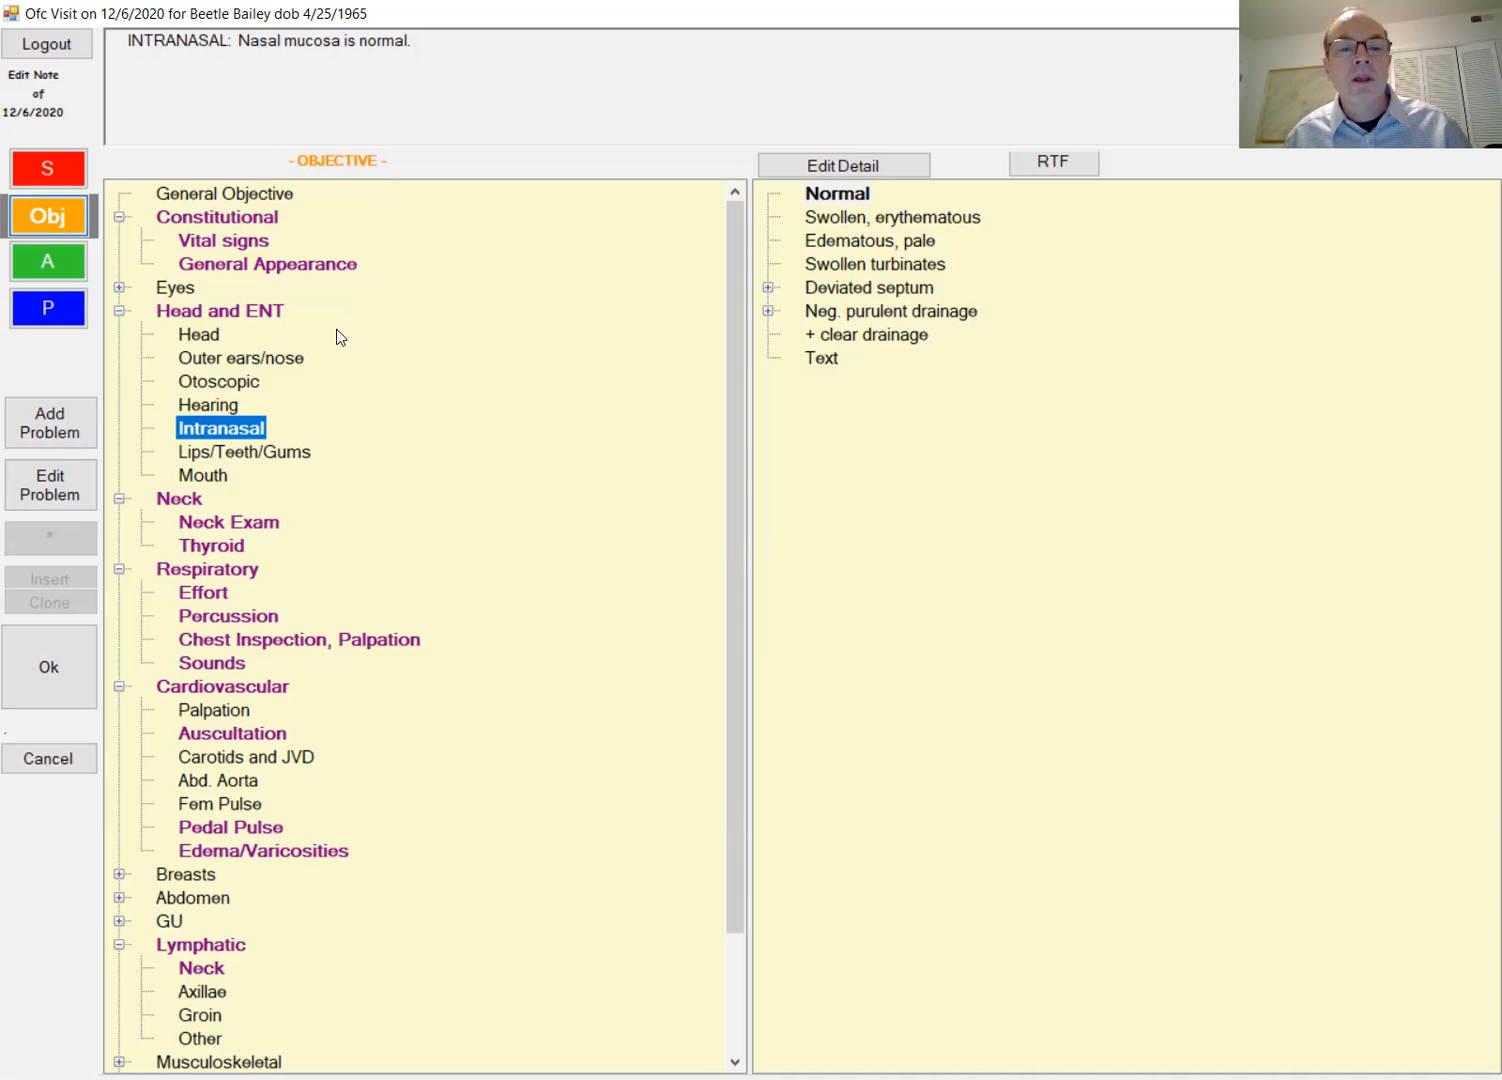
# Step: Enter "take pepcid one month", "avoid evening snacks" and "tell me if reflux persists or worsens" as separate lines of the General Plan text
pyautogui.click(44, 265)
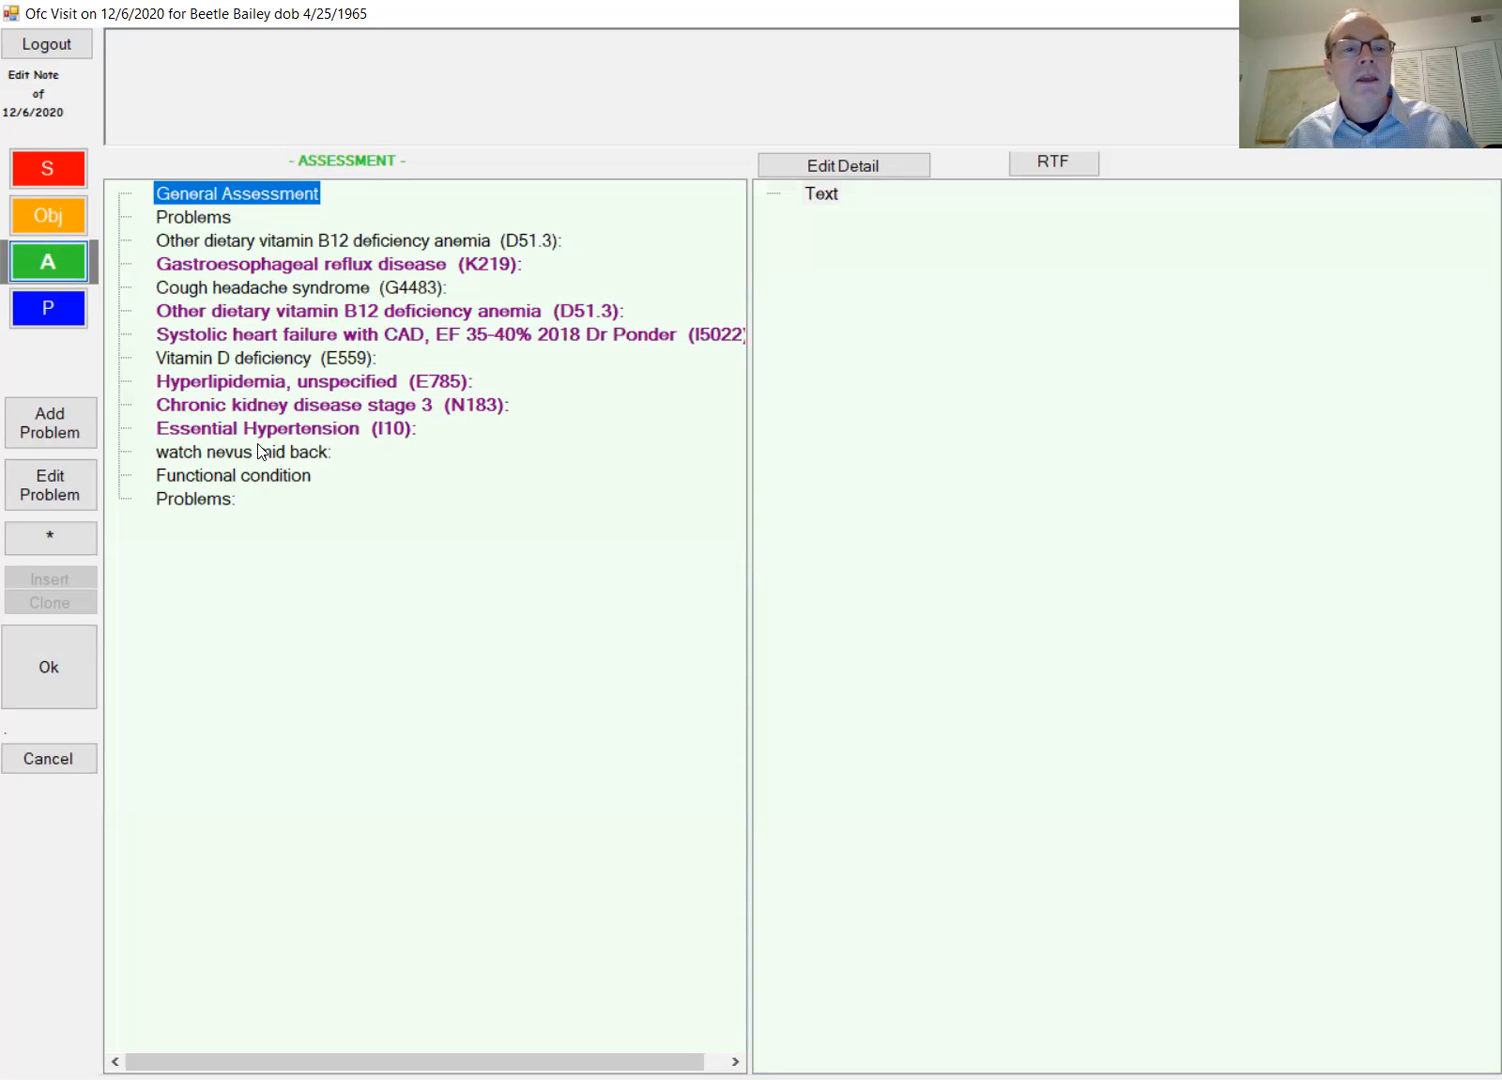
pyautogui.click(50, 312)
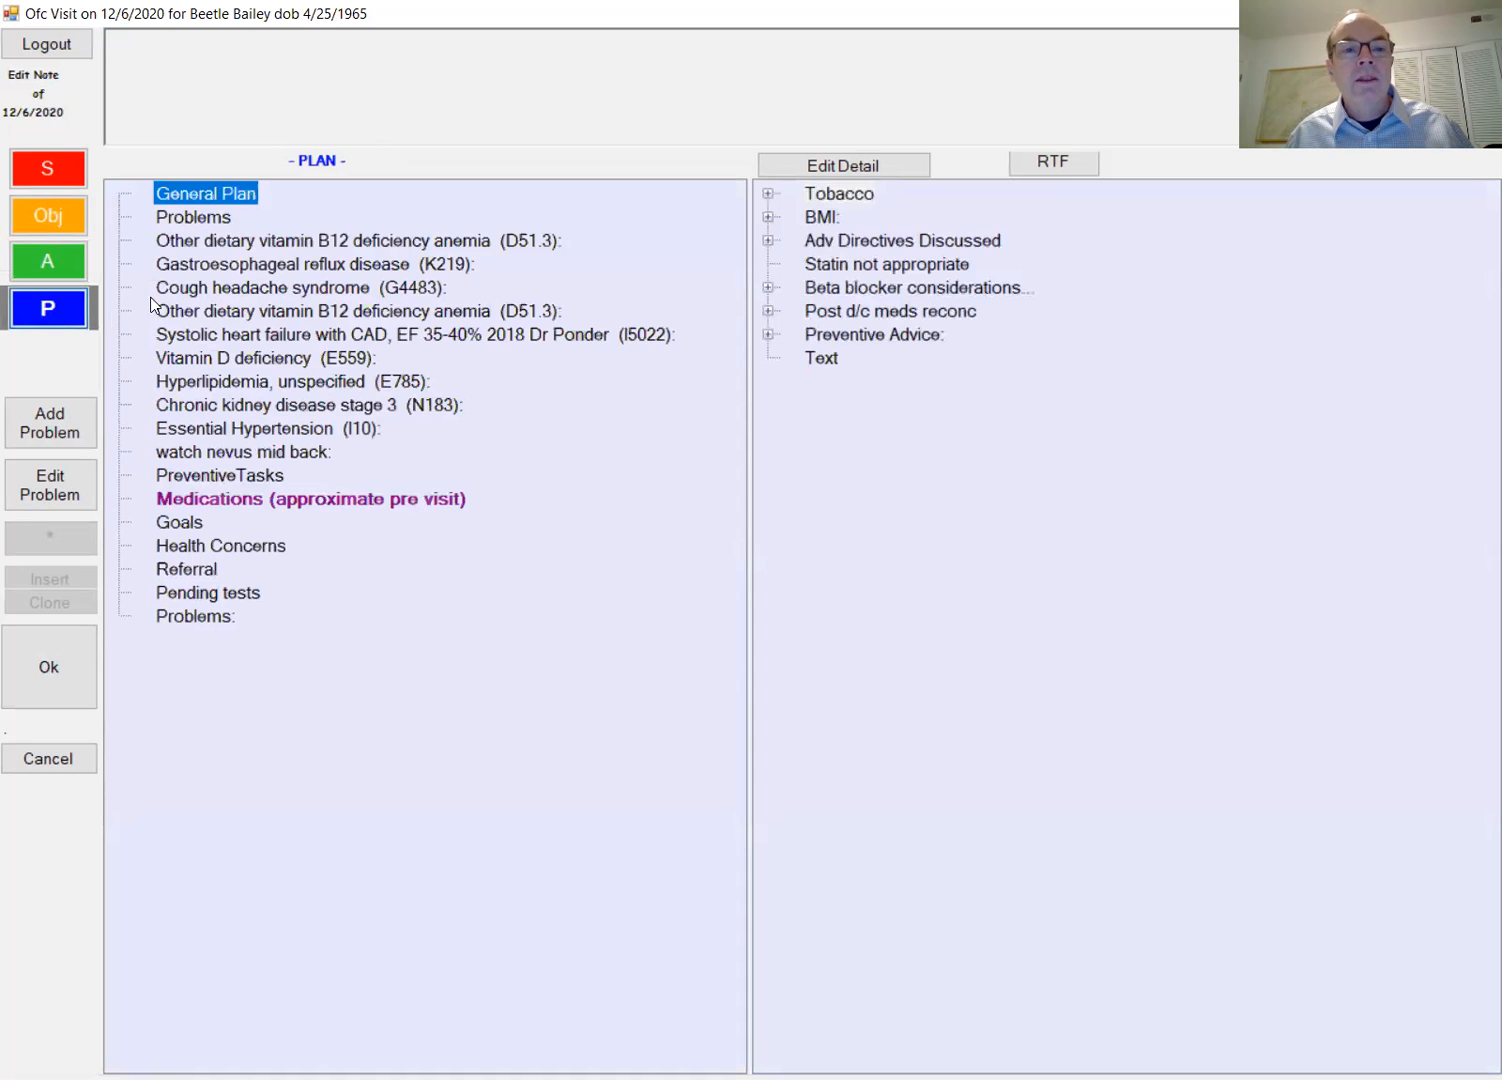
pyautogui.doubleClick(817, 358)
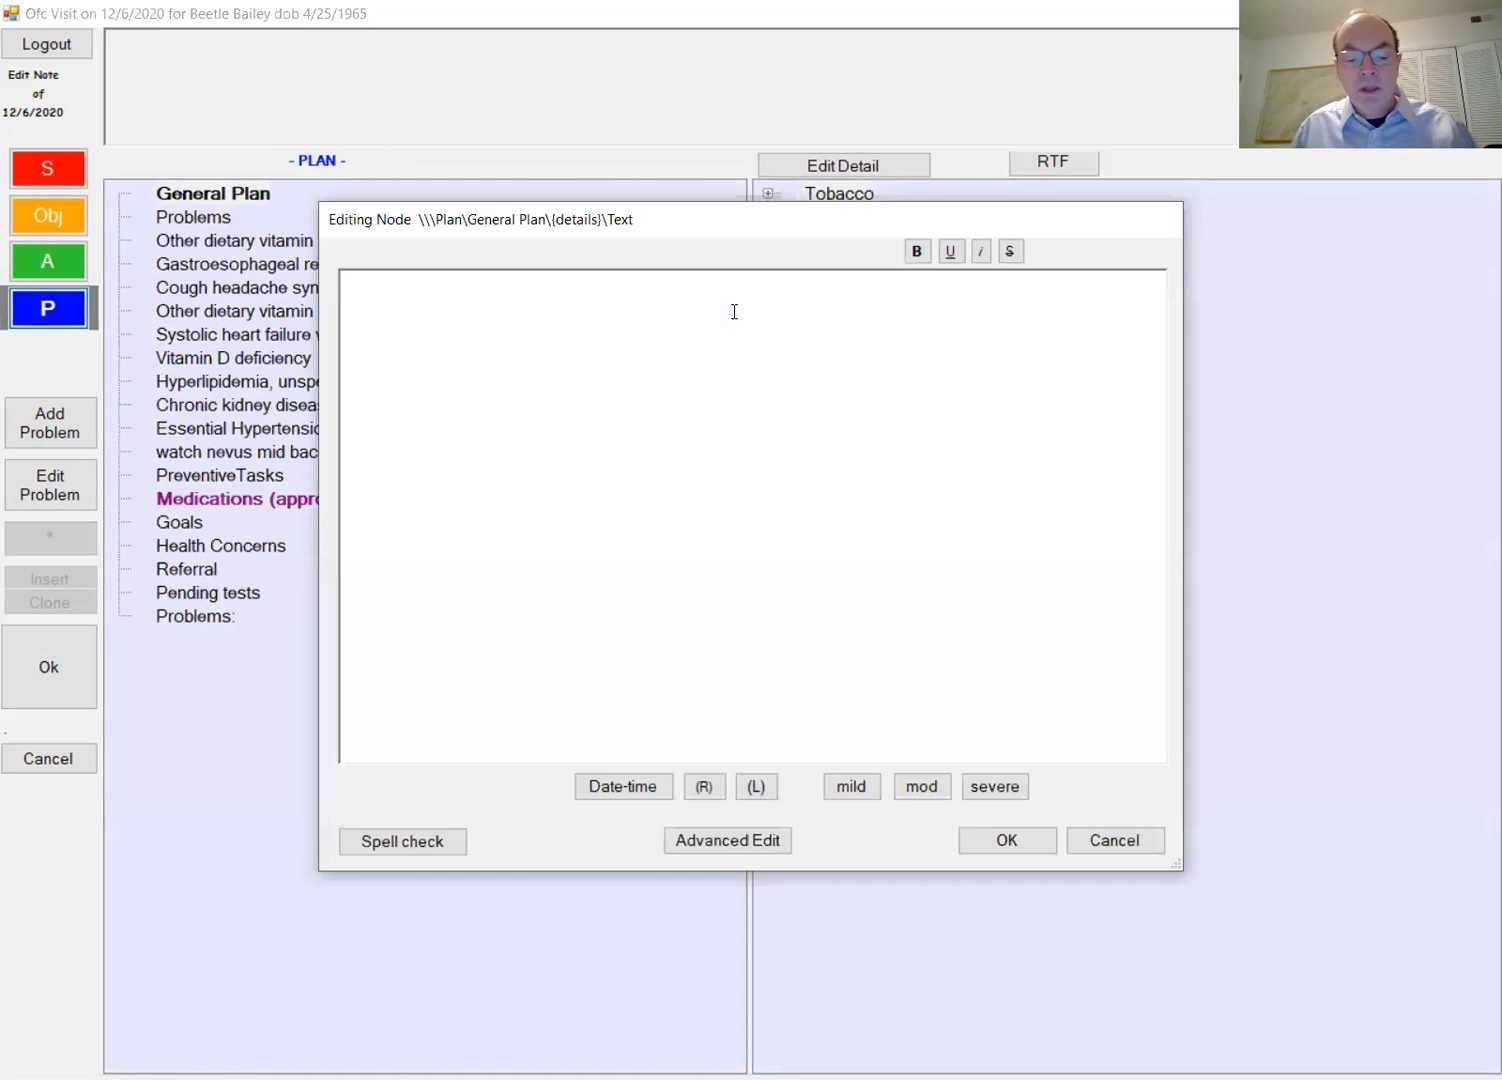
pyautogui.write('take pe')
pyautogui.write('pcid one')
pyautogui.write(' mon')
pyautogui.write('avoid ')
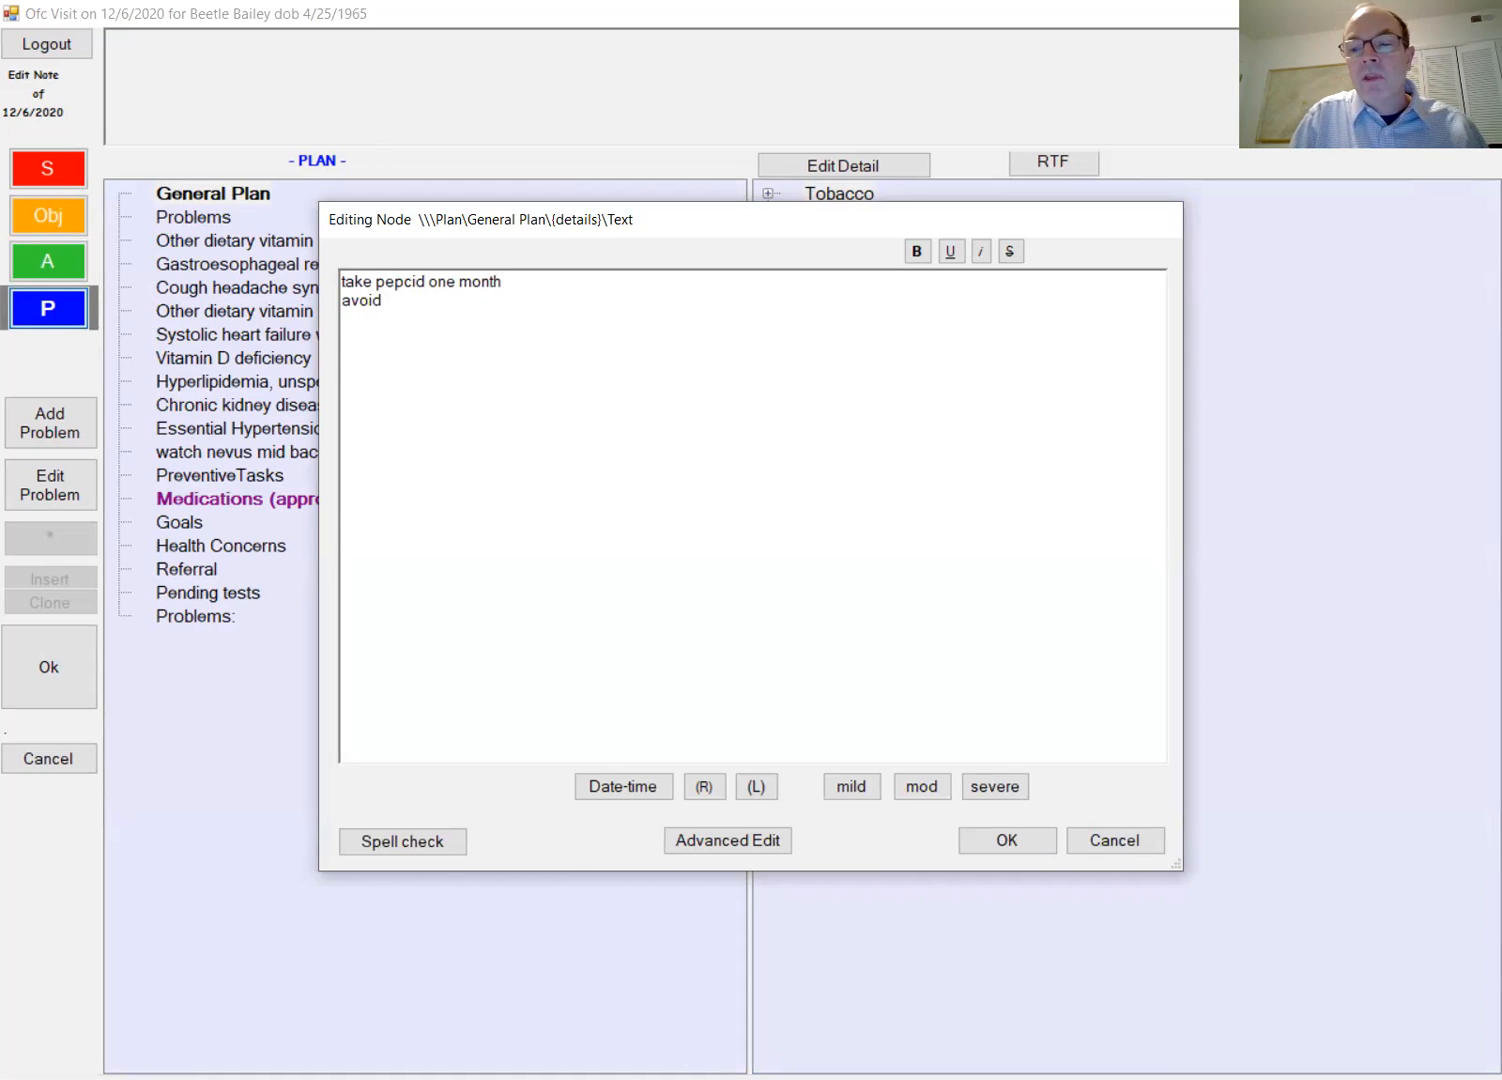
pyautogui.write('evening snacks')
pyautogui.press('Return')
pyautogui.write('tell me if reflux')
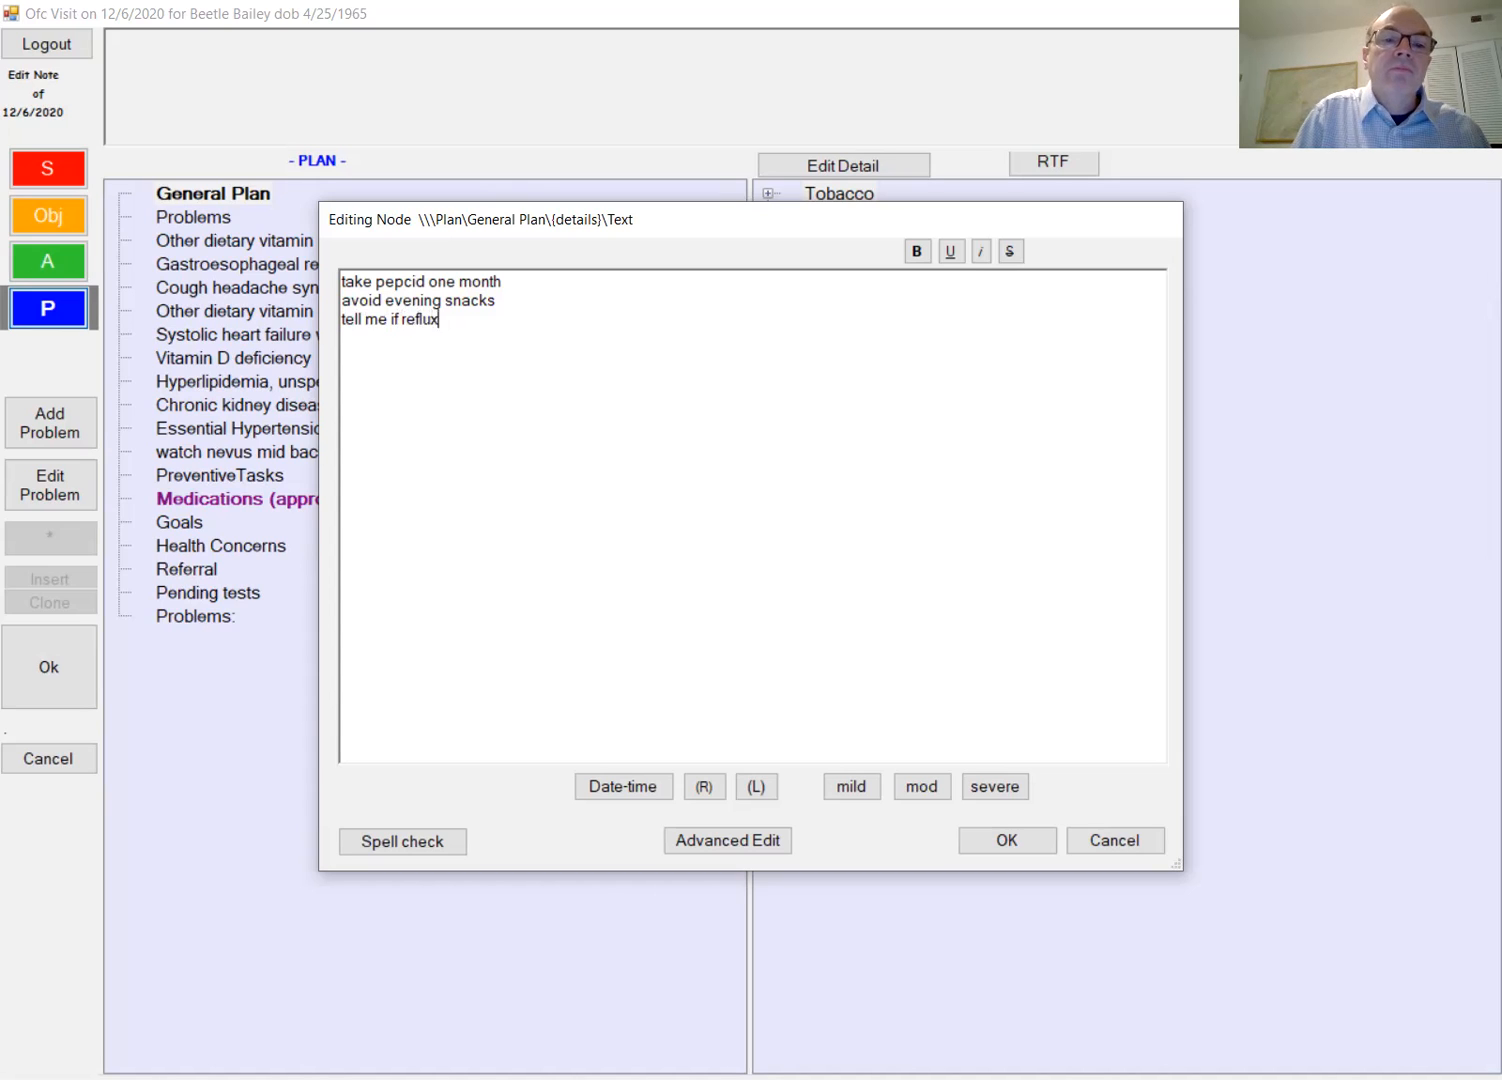
pyautogui.write(' persists ')
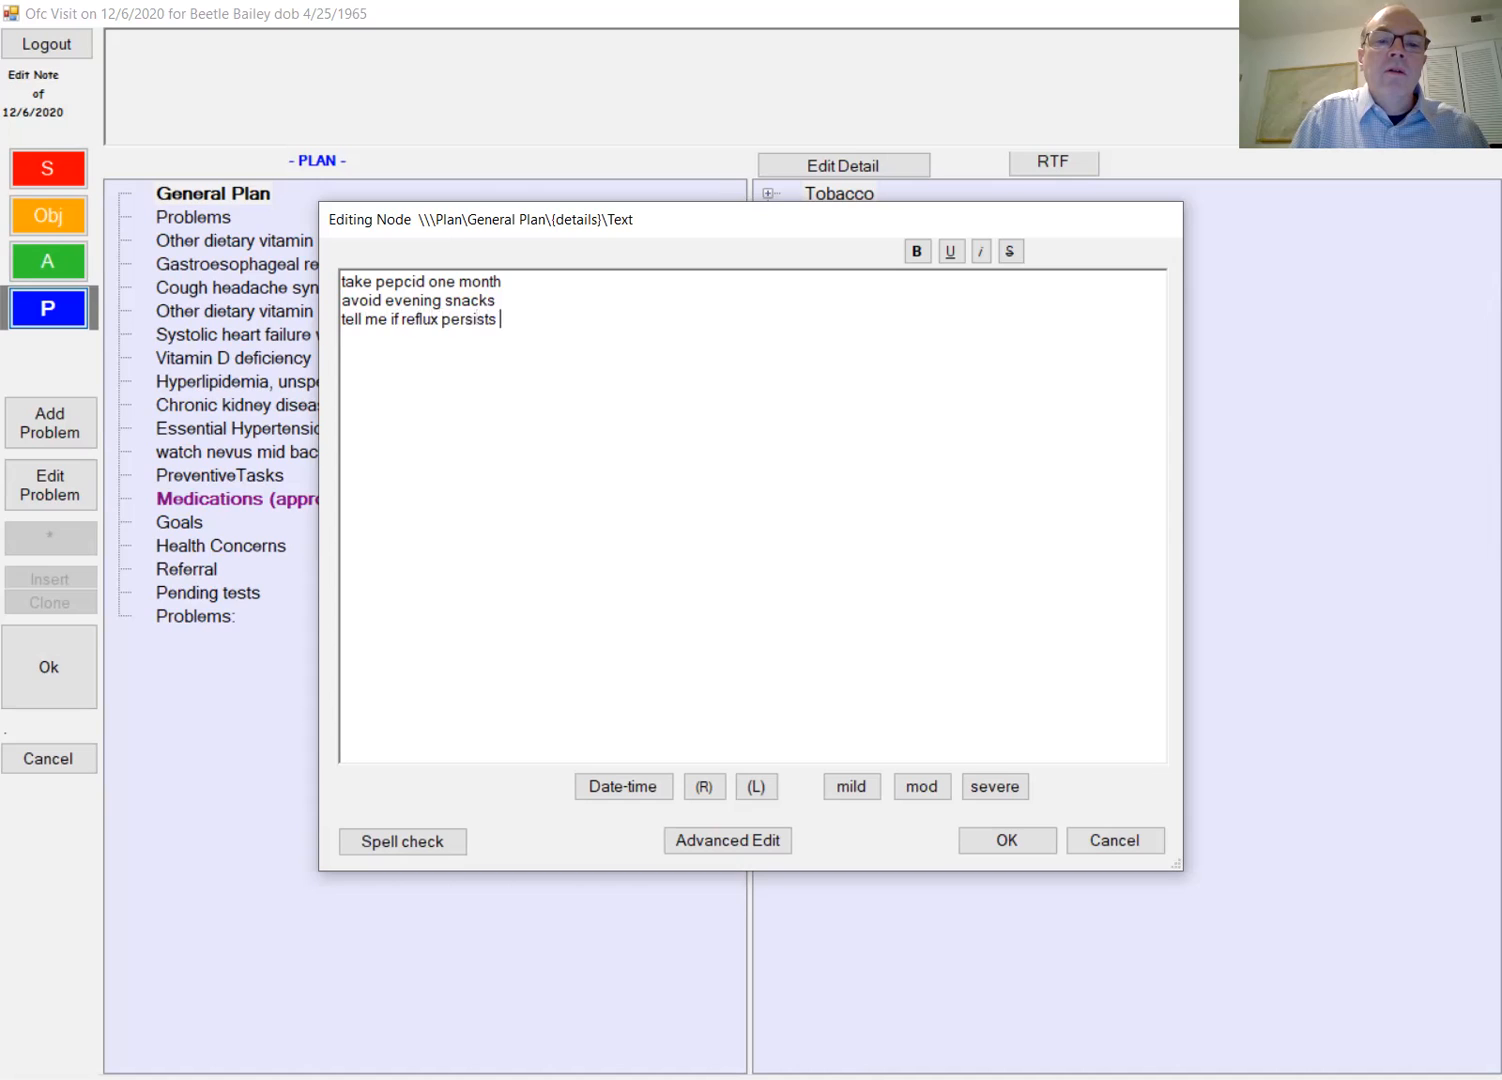
pyautogui.write('or worsens')
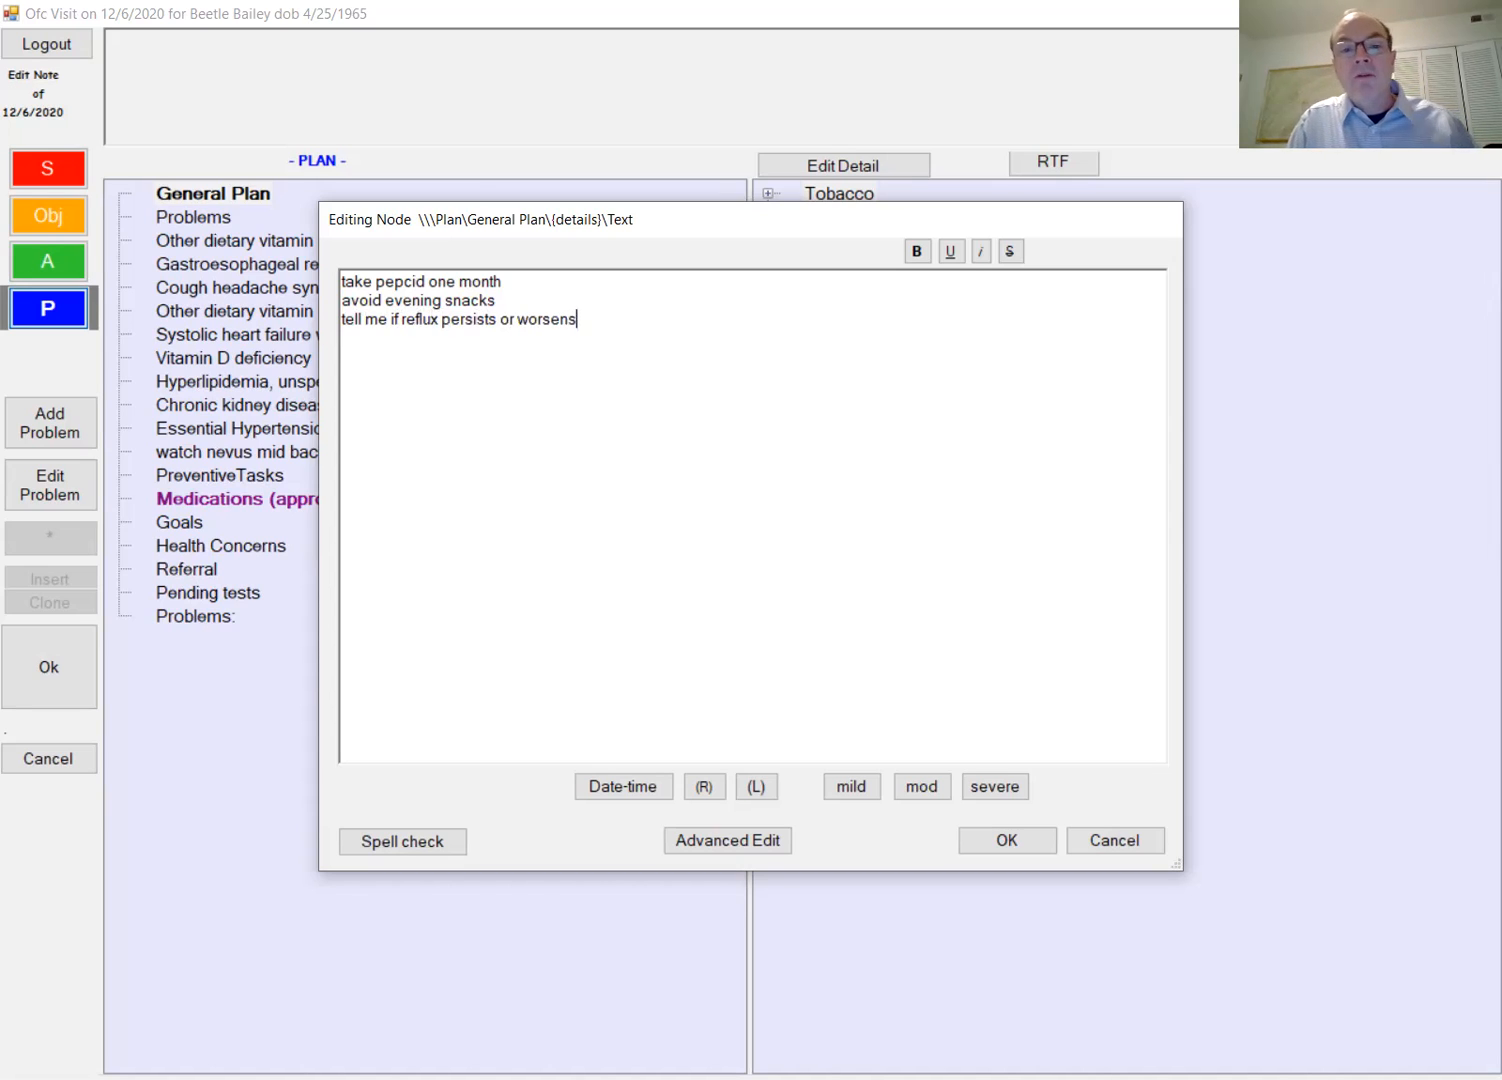
# Step: Add the lines "continue meds" and "return 4 mo cbc, cmp, bnp before" to the General Plan text and save it
pyautogui.press('Return')
pyautogui.write('con')
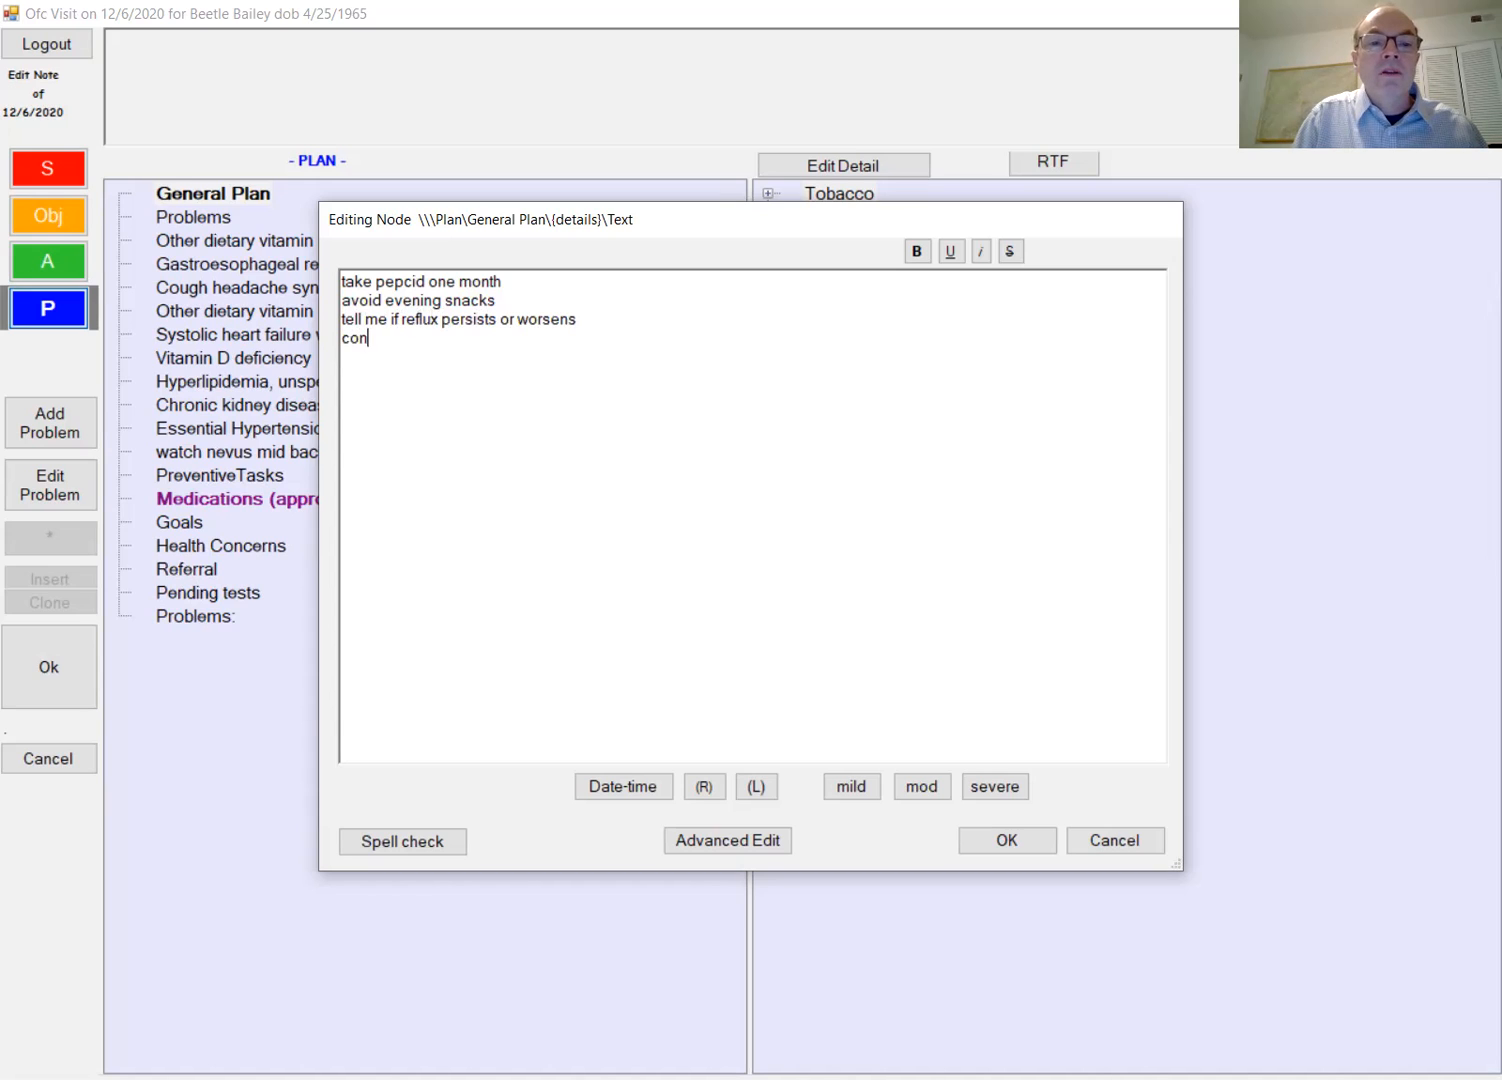
pyautogui.write('tinue meds')
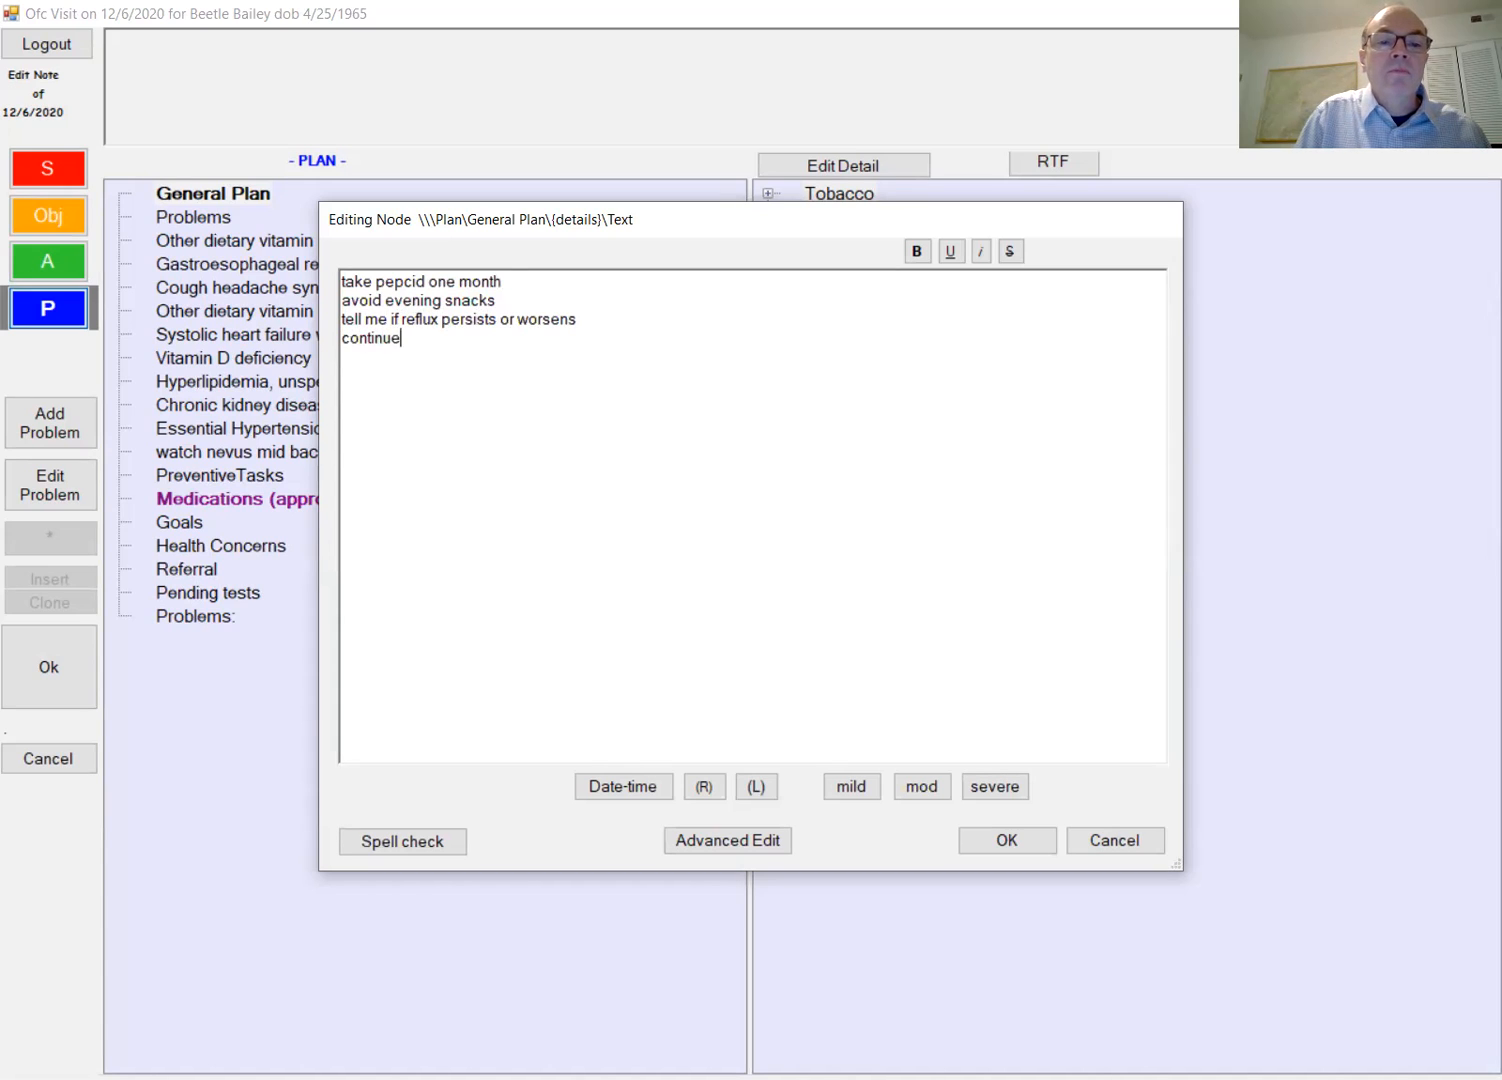
pyautogui.press('Return')
pyautogui.write('return 4 mo cbc, cmp, bnp before')
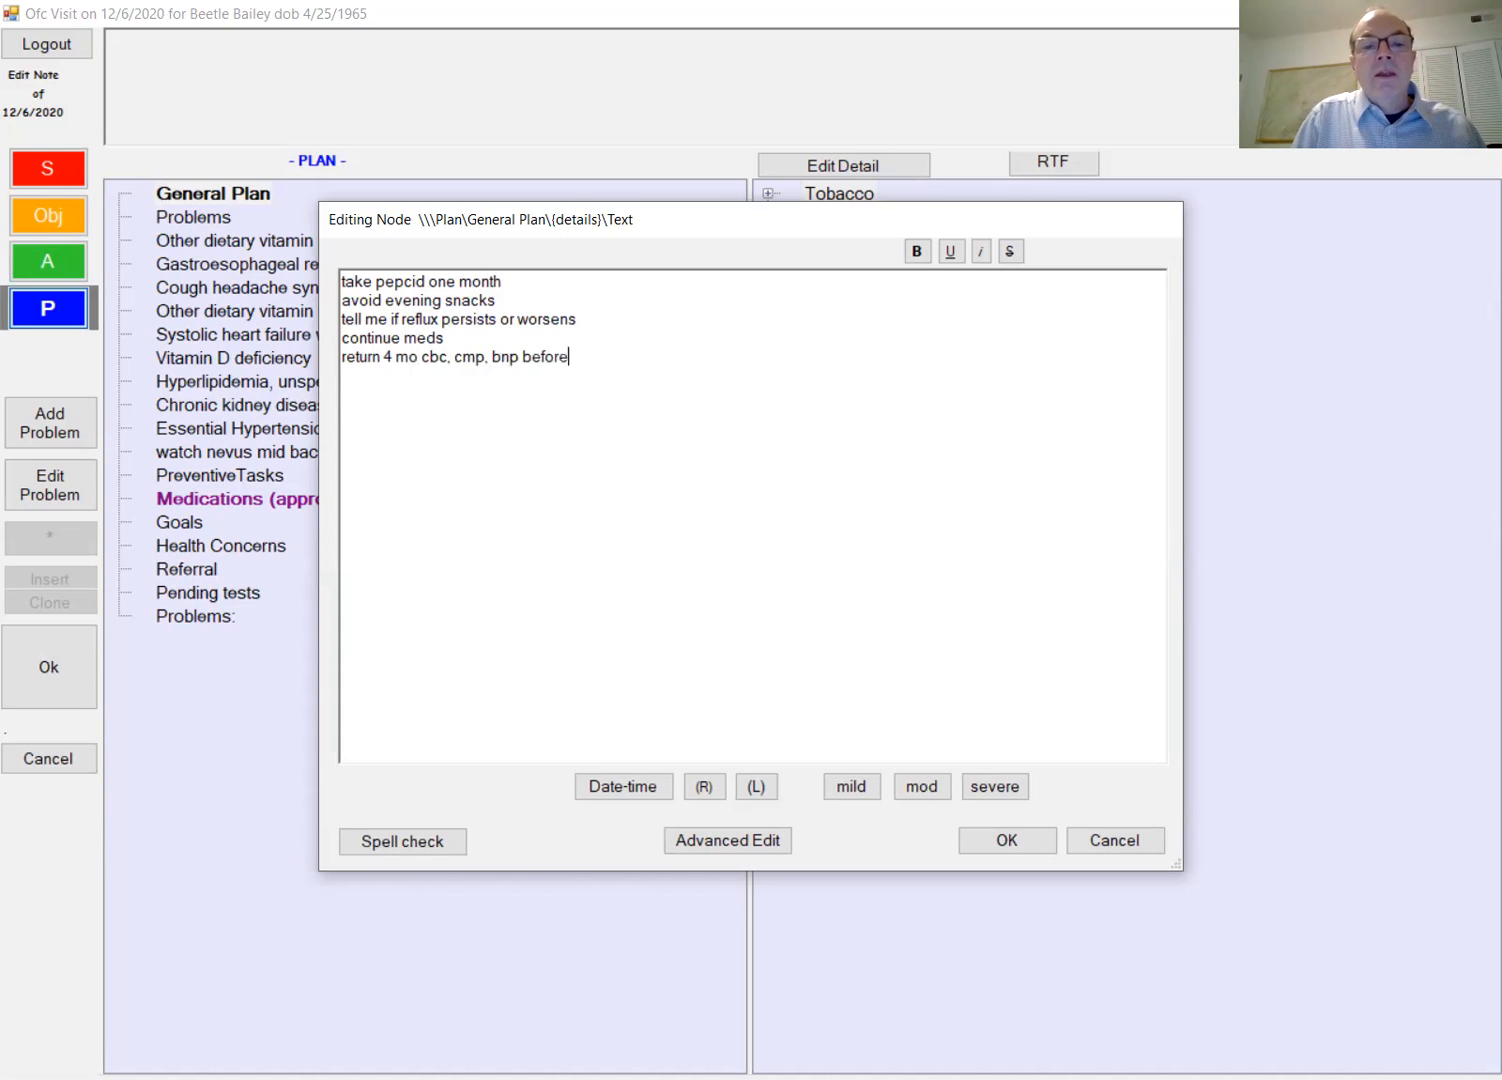
pyautogui.hotkey('alt', 'o')
# Step: Switch to the Mountain Meadow chart window and start a new prescription, looking up pepcid and choosing famotidine 20 MG Oral Tablet [Pepcid]
pyautogui.hotkey('alt', 'Tab')
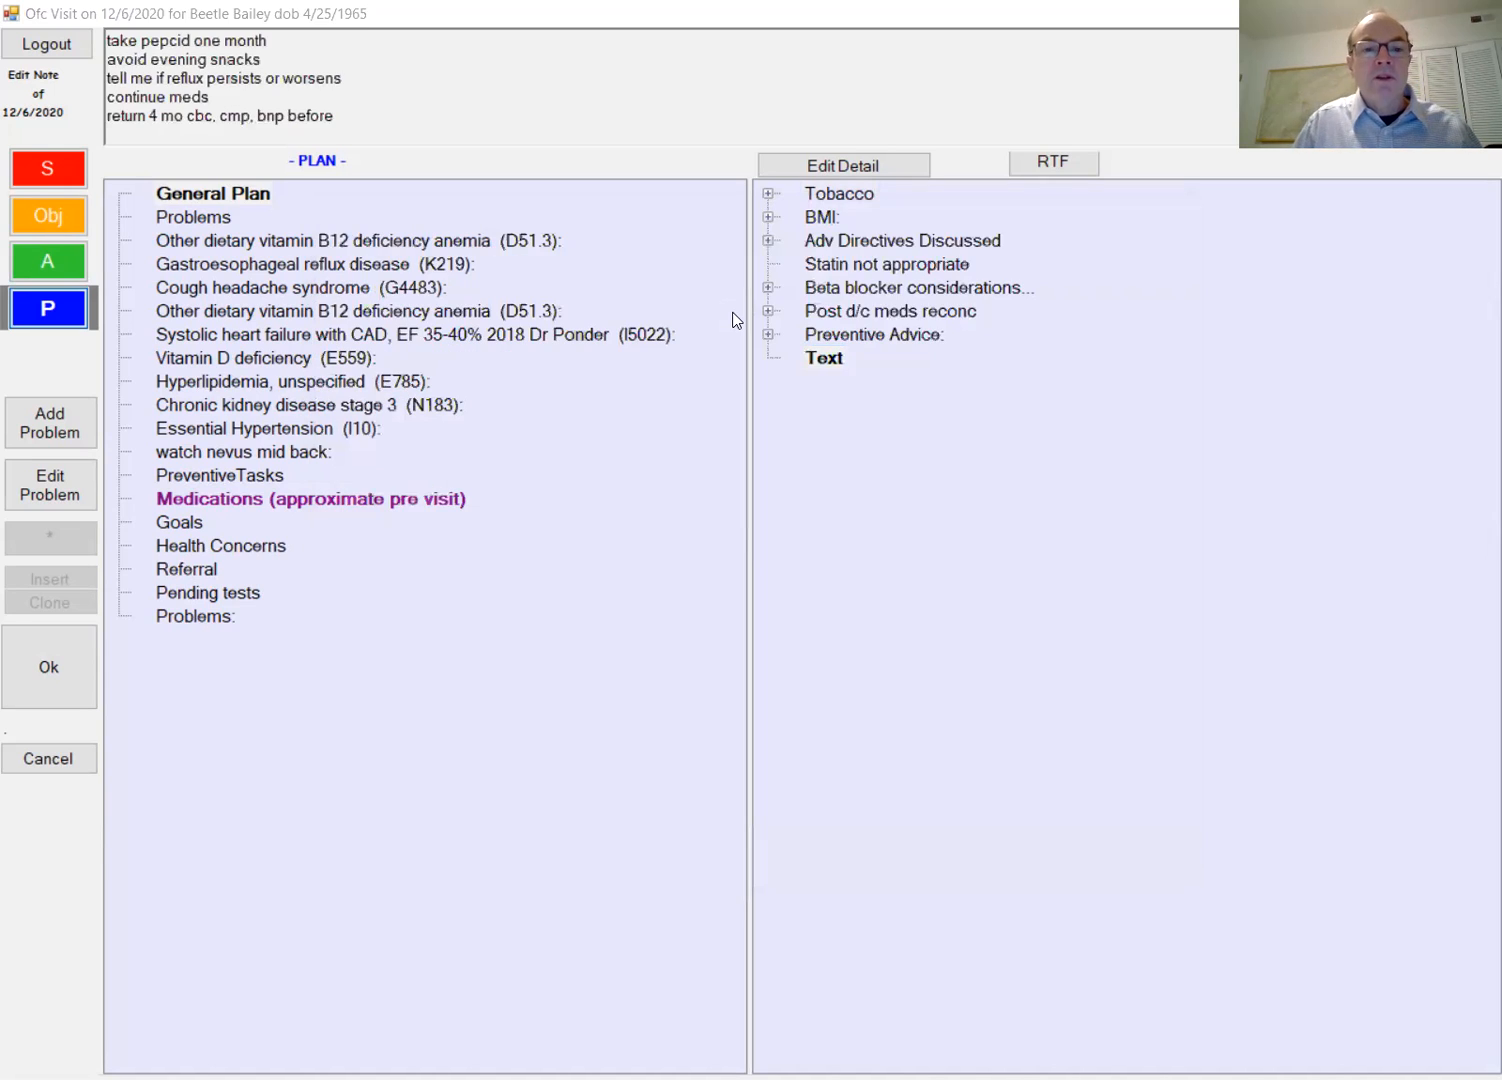
pyautogui.hotkey('alt', 'a')
pyautogui.write('pepcid')
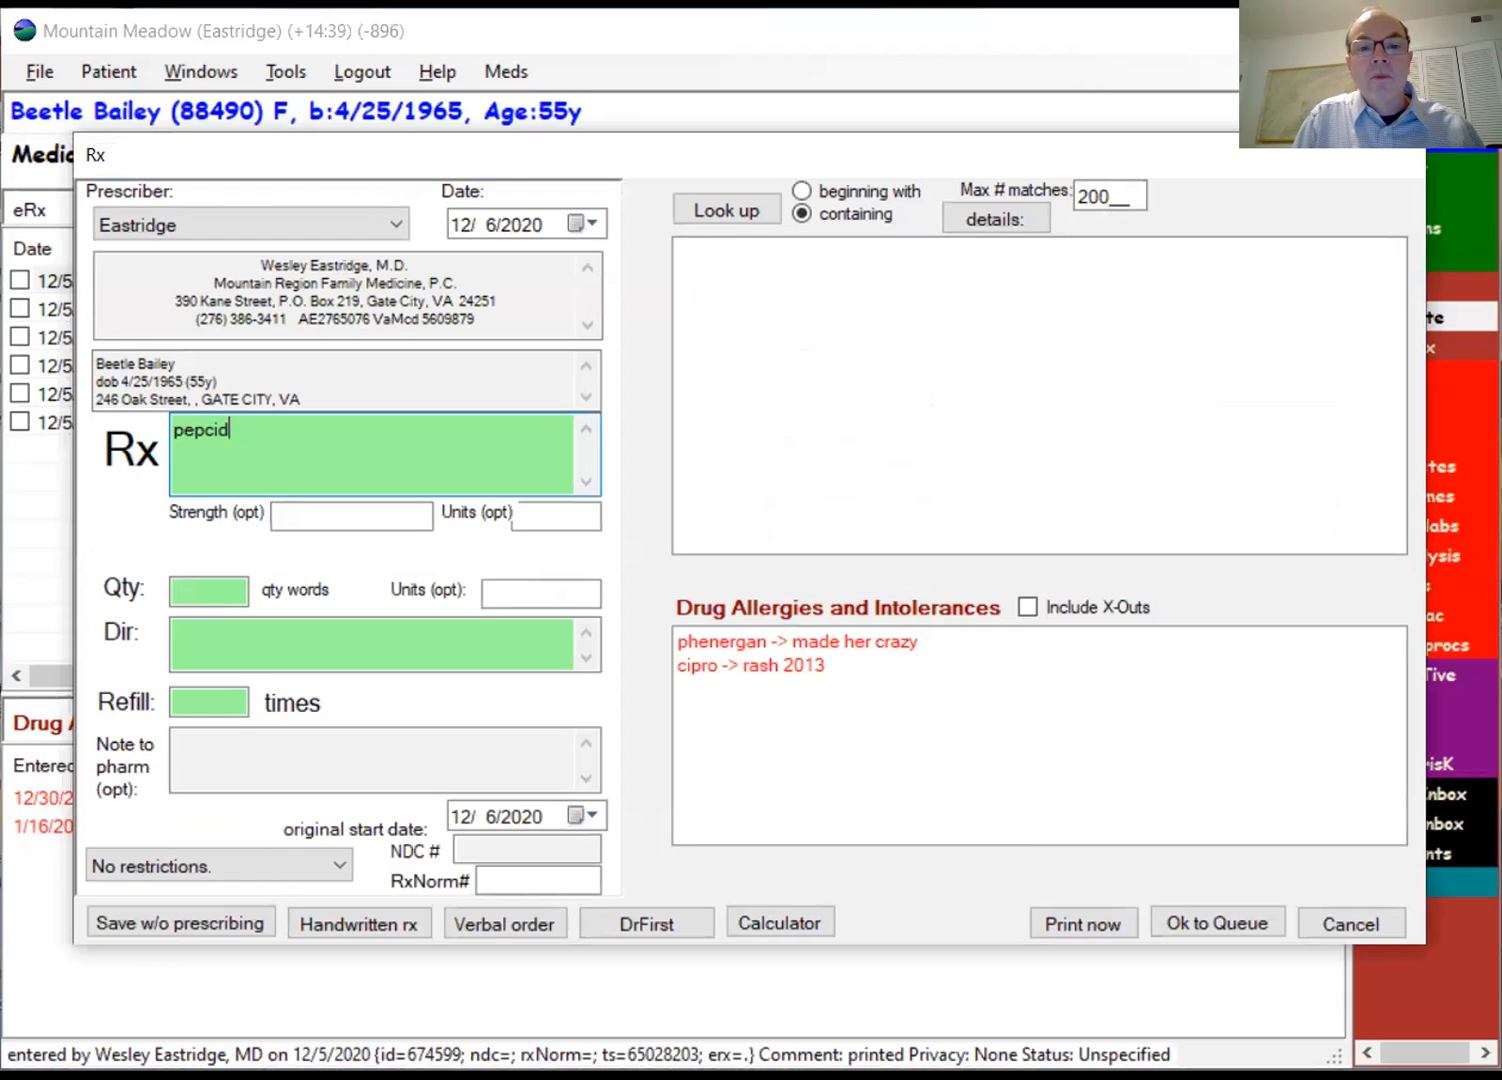
pyautogui.press('Return')
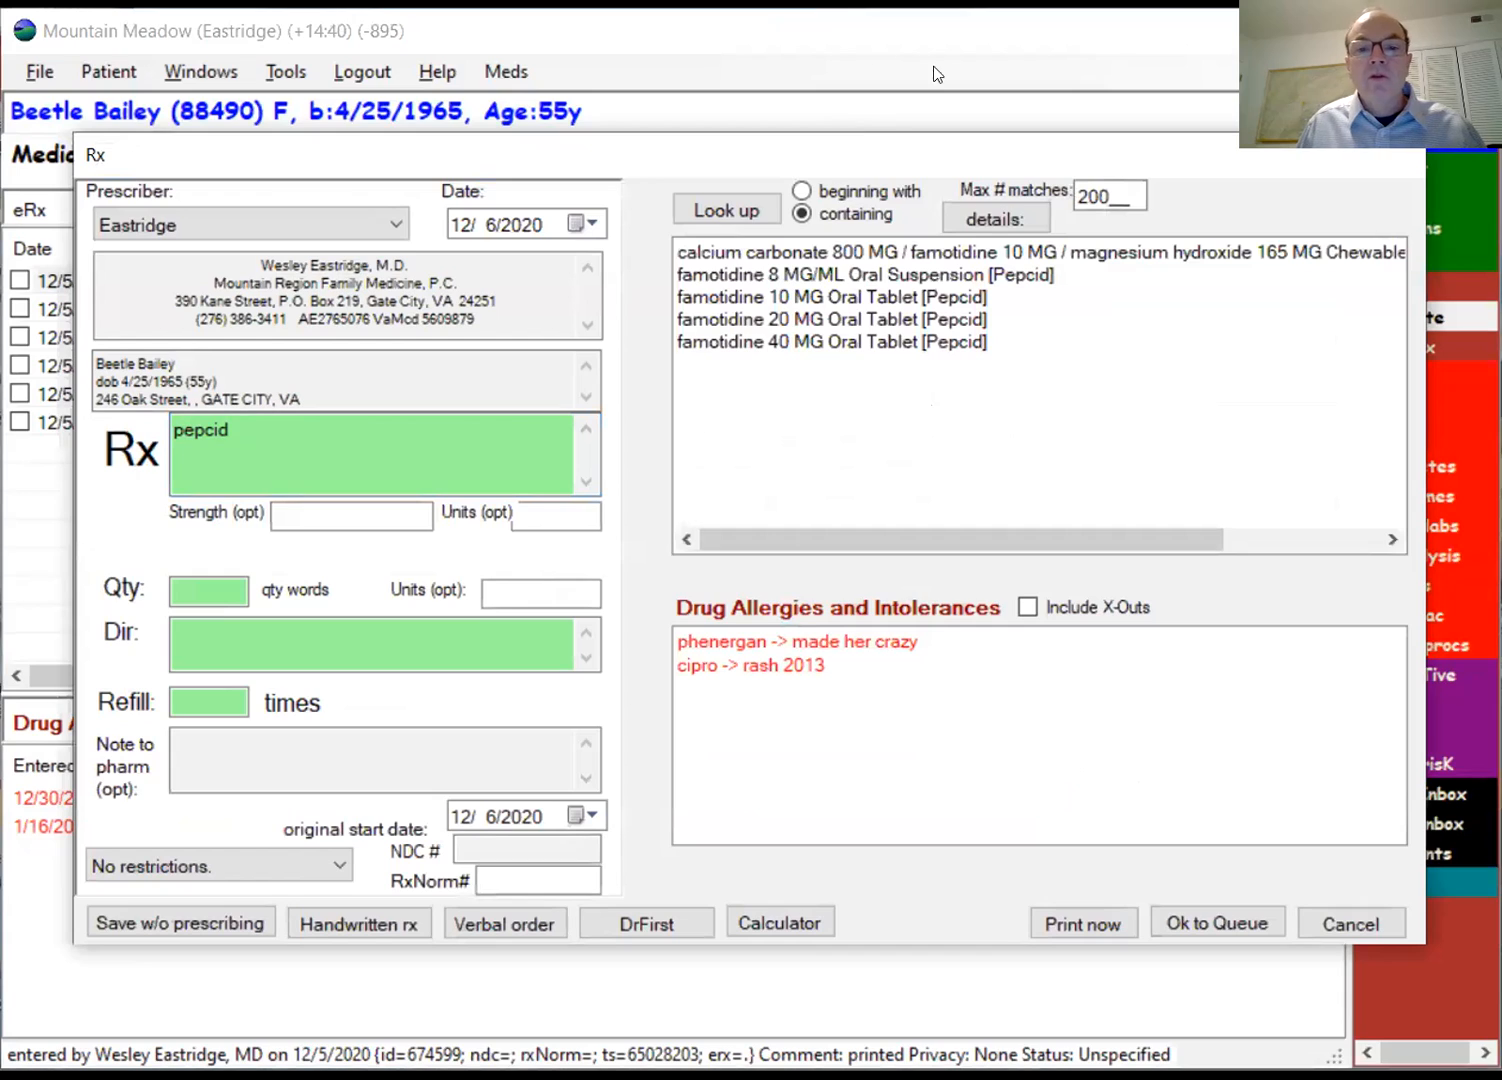
pyautogui.click(823, 310)
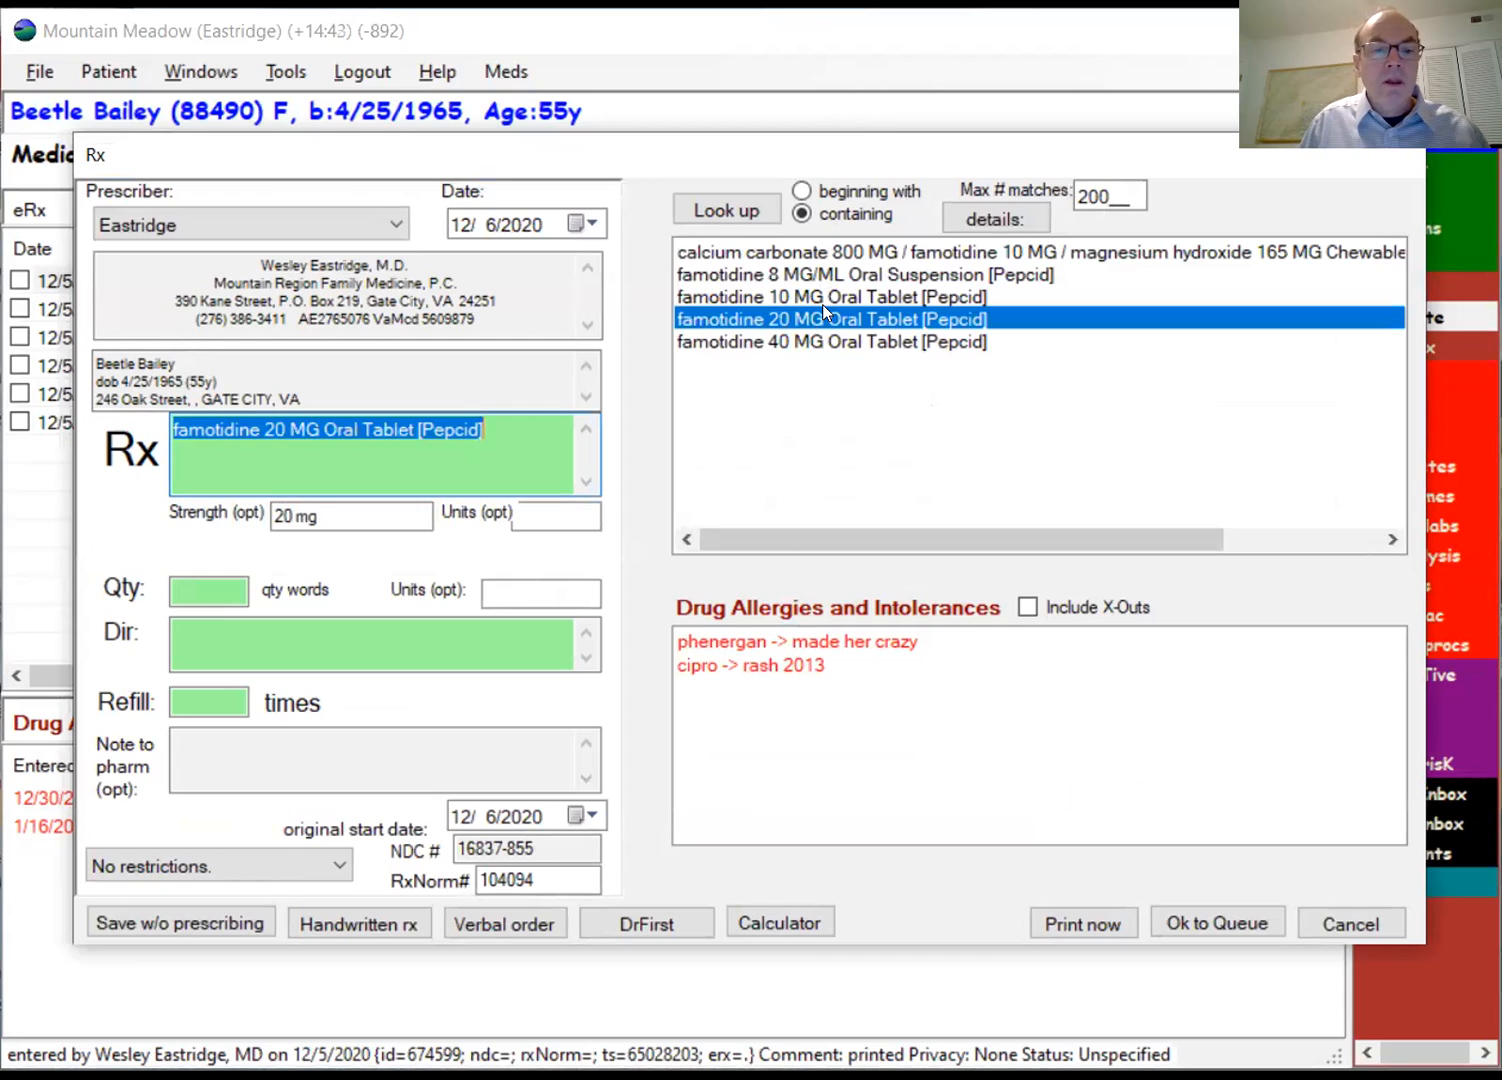
# Step: Complete the famotidine prescription with quantity 30, directions "qd for acid reflux" and 0 refills
pyautogui.press('Tab')
pyautogui.press('Tab')
pyautogui.press('Tab')
pyautogui.write('30')
pyautogui.press('Tab')
pyautogui.write('qd ')
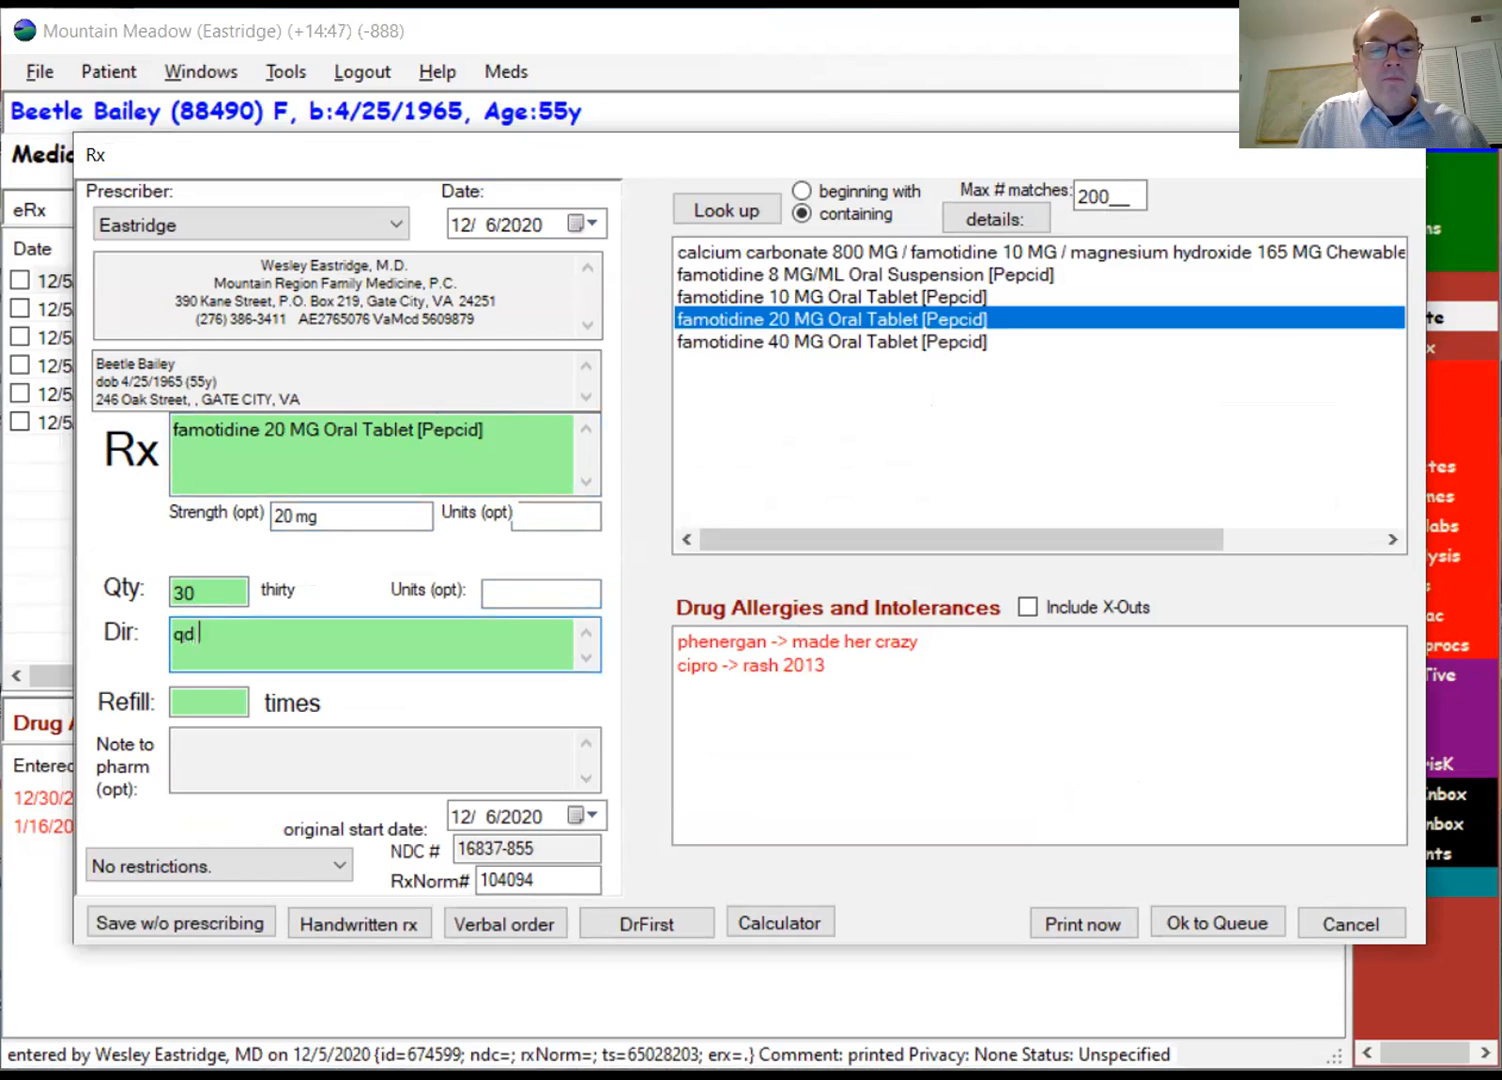
pyautogui.write('for acid reflux')
pyautogui.press('Tab')
pyautogui.write('0')
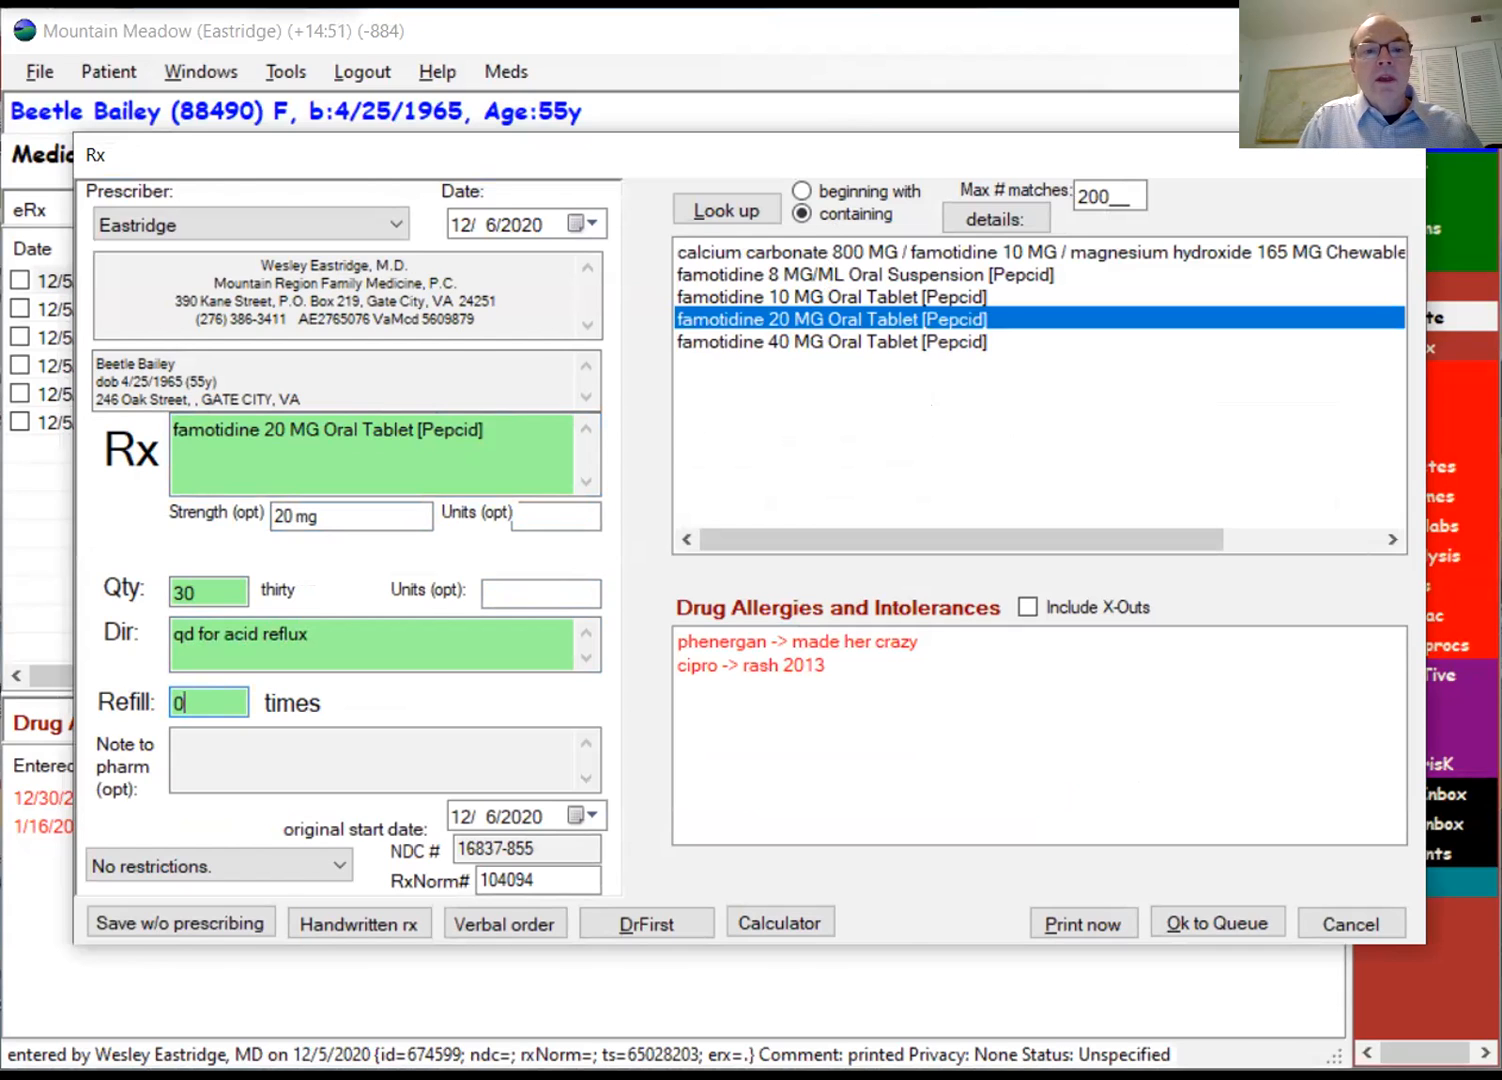
pyautogui.press('Return')
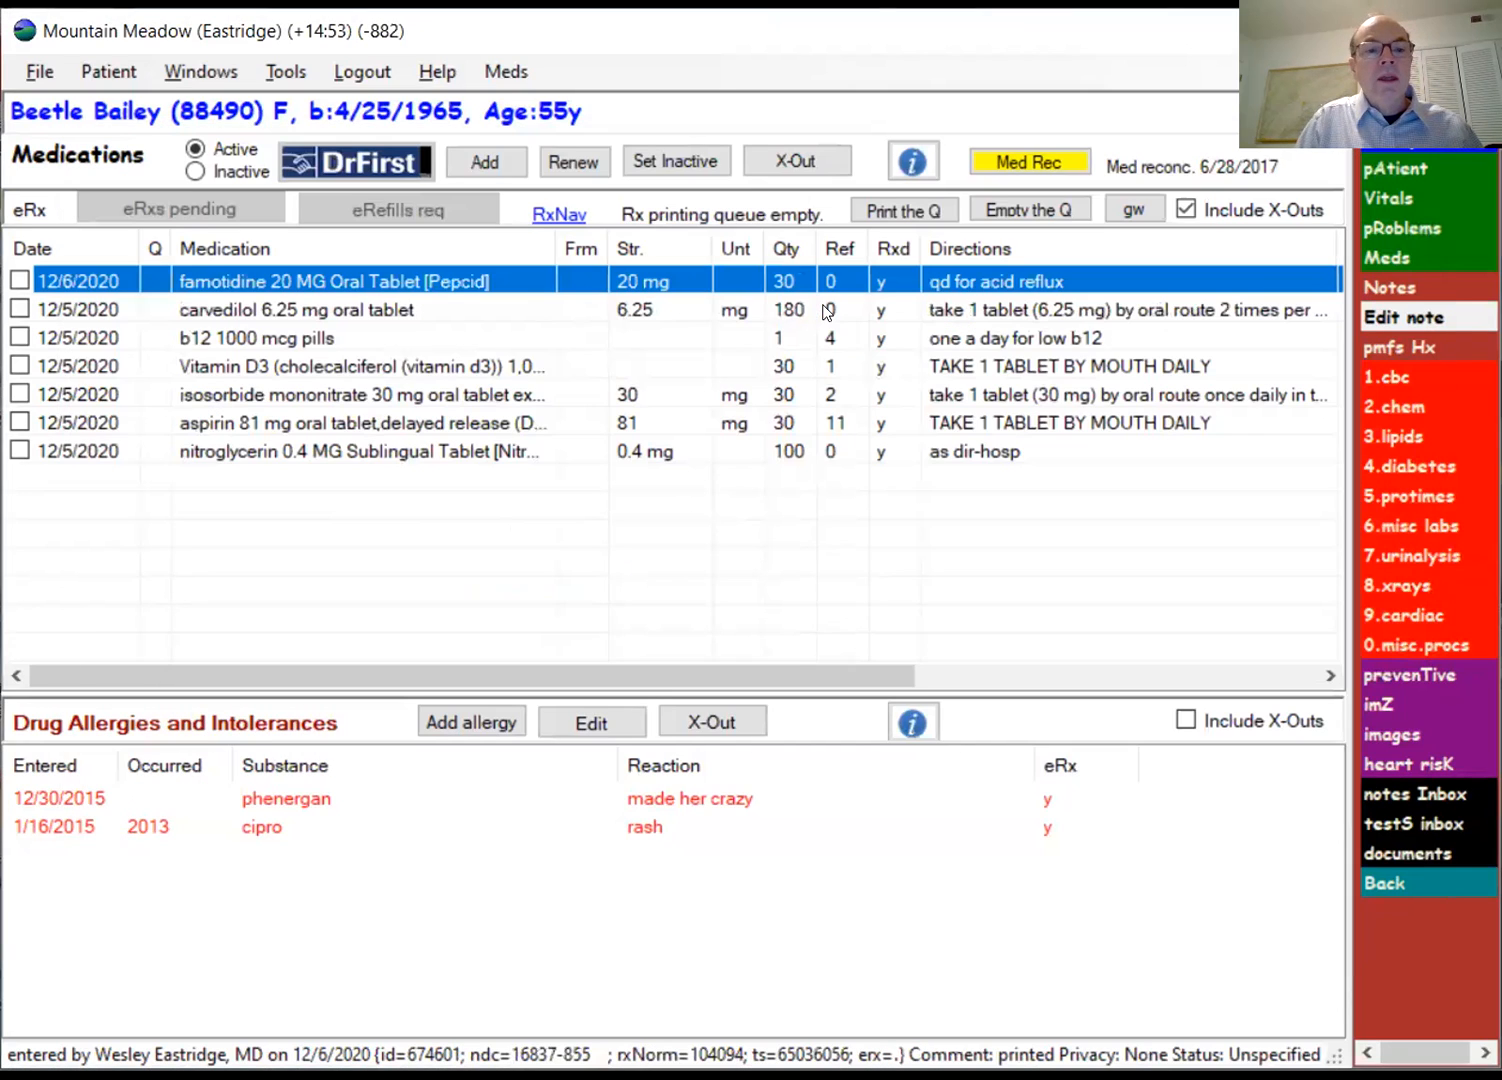
# Step: Renew the carvedilol 6.25 mg and isosorbide mononitrate 30 mg prescriptions with their existing details
pyautogui.click(360, 302)
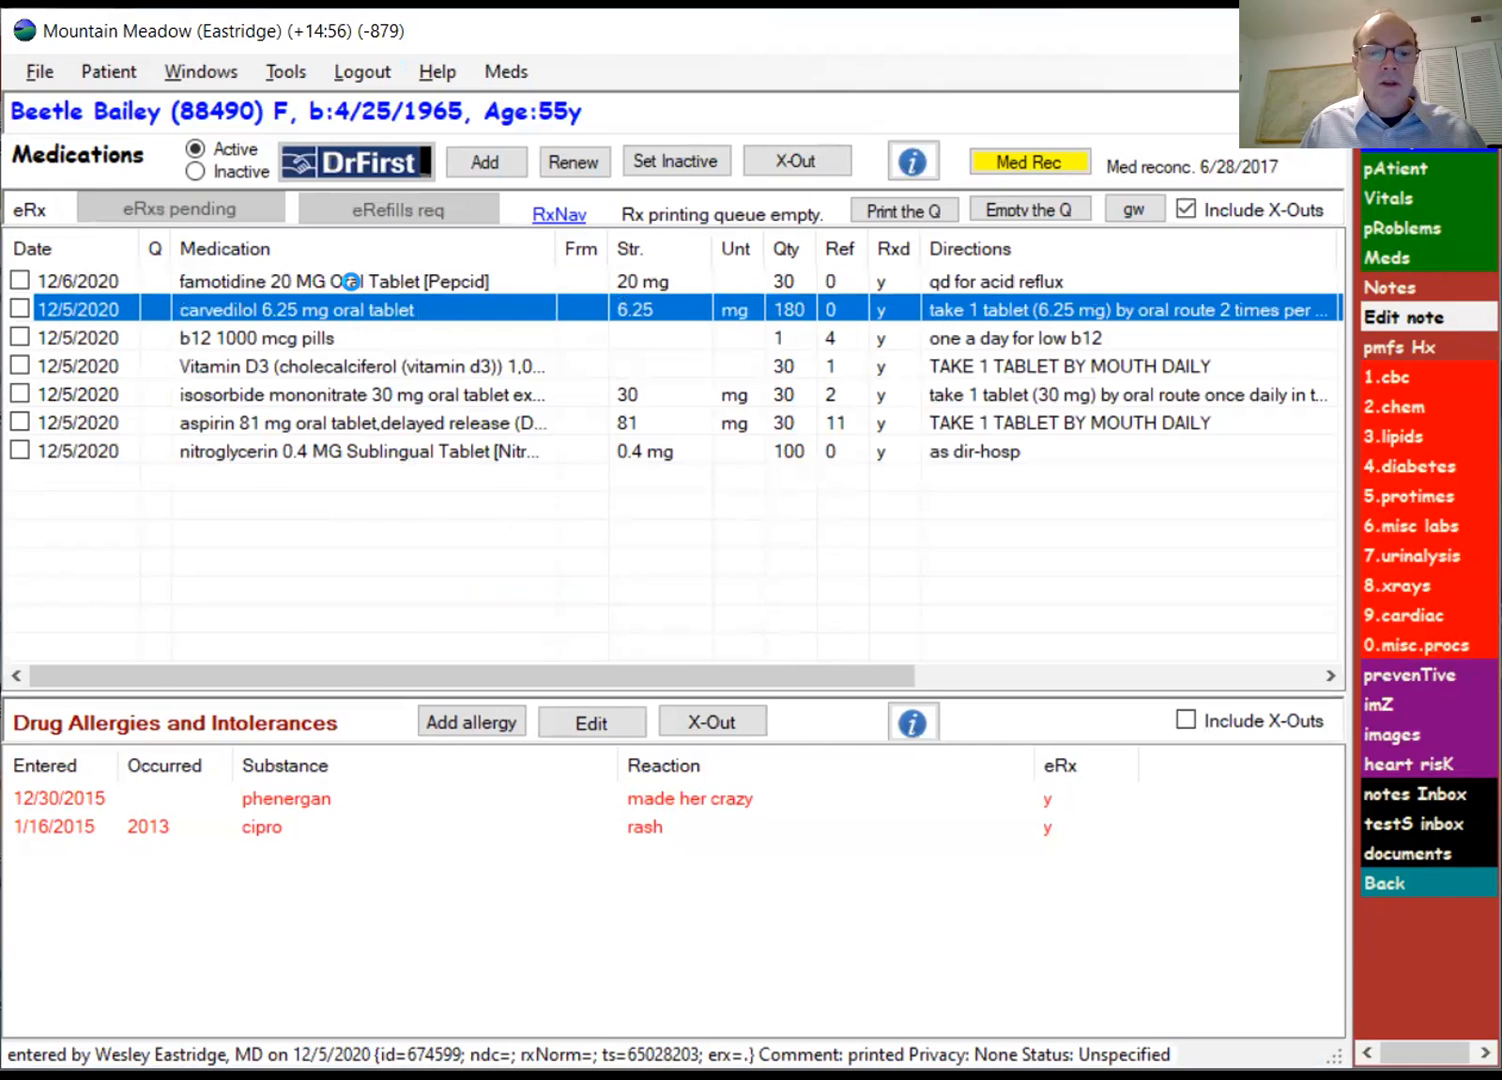
pyautogui.press('Return')
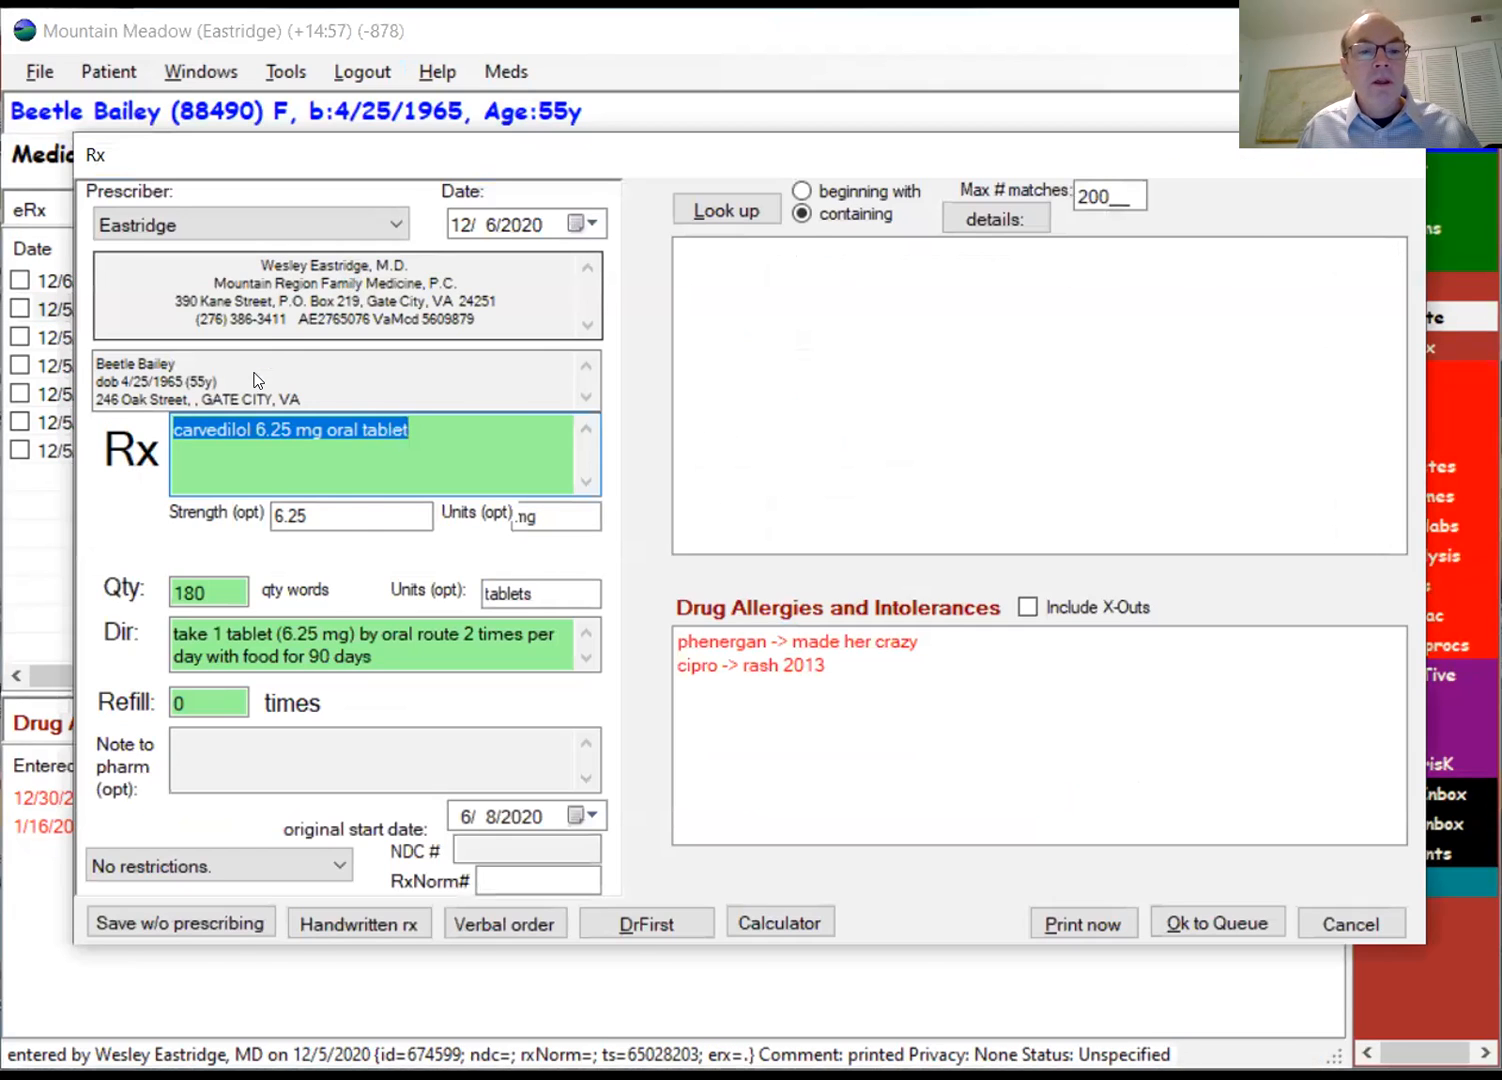
pyautogui.press('Escape')
pyautogui.click(253, 403)
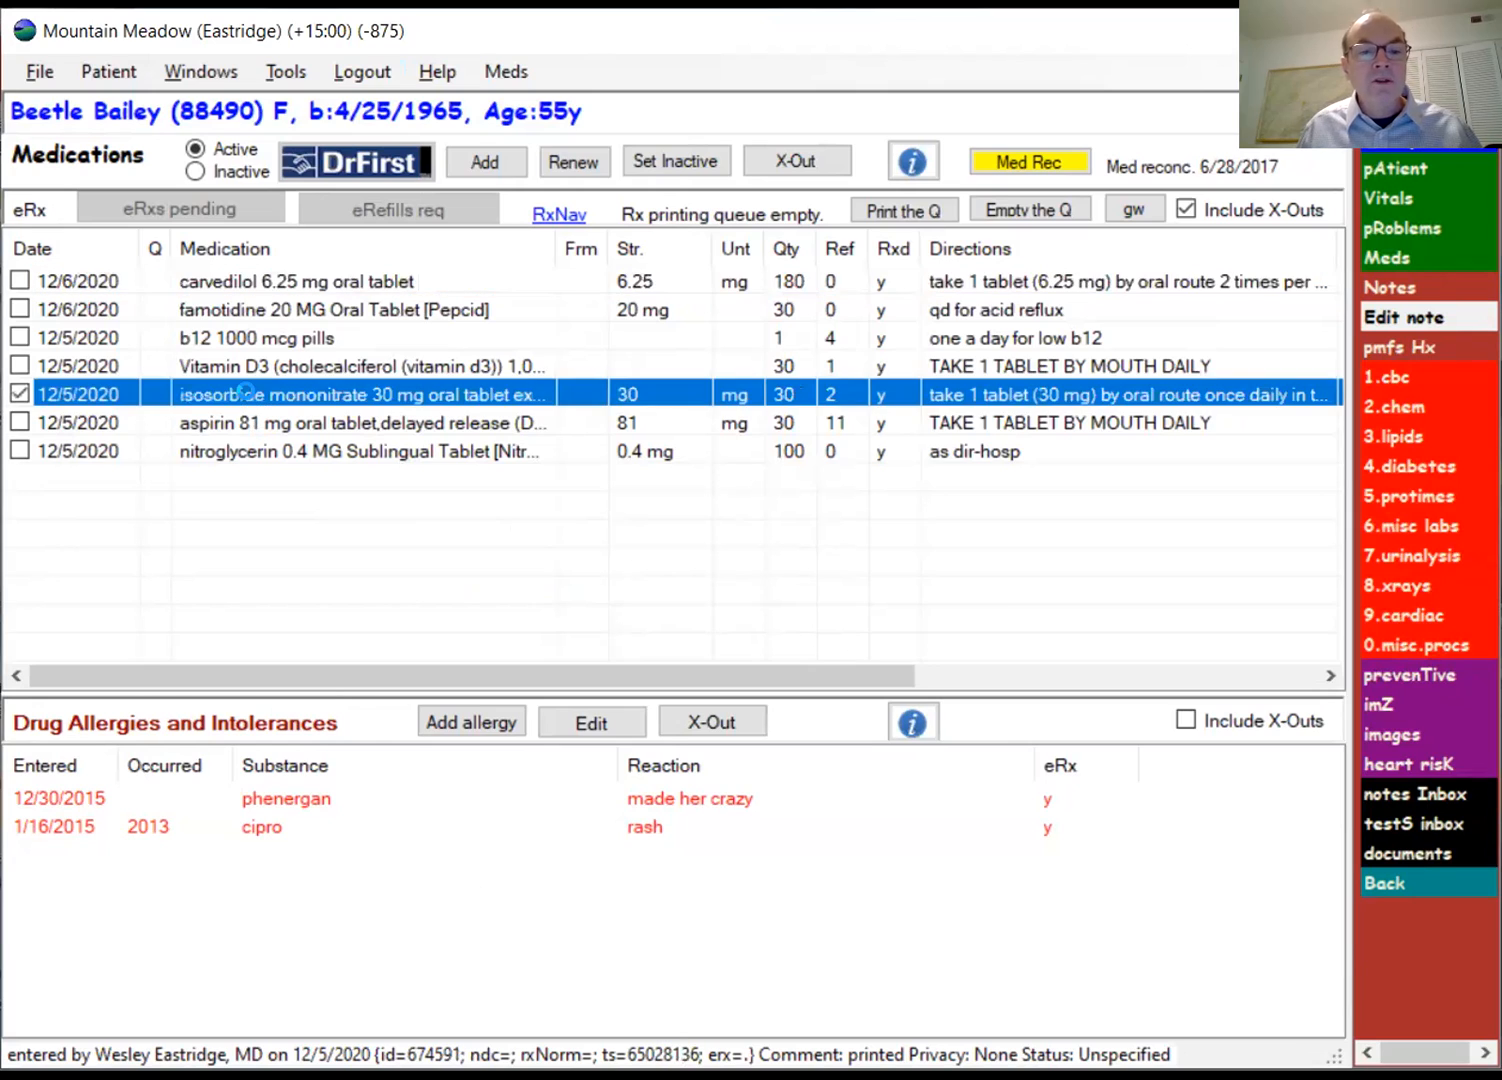
pyautogui.press('Return')
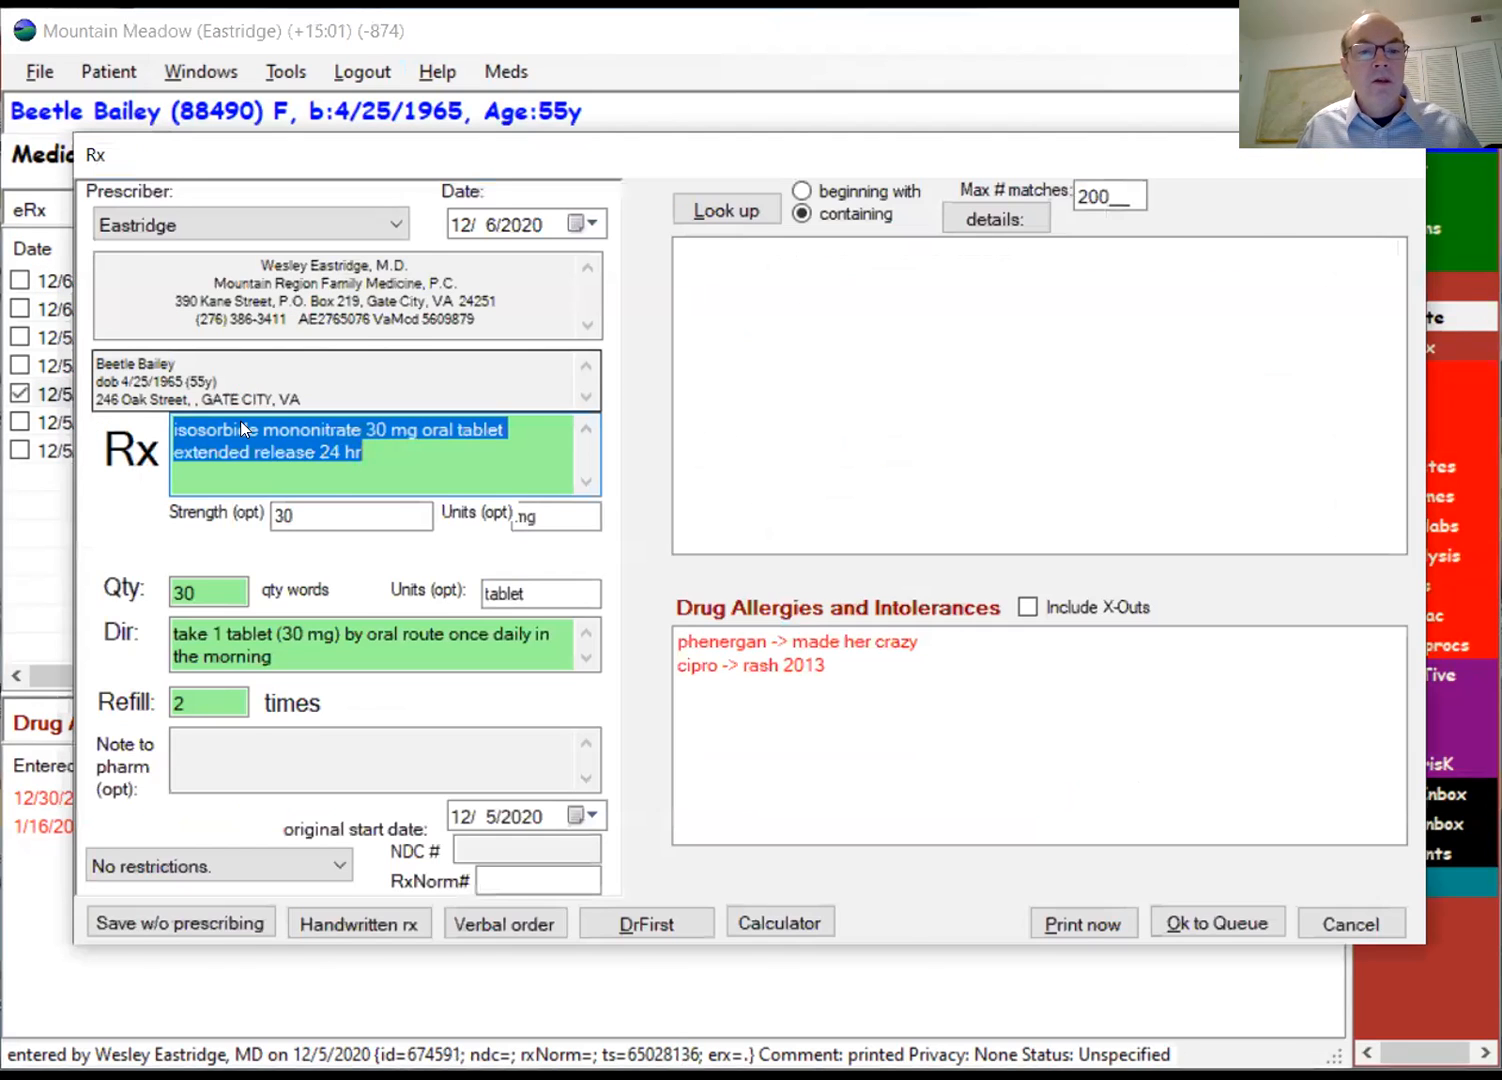
pyautogui.press('Return')
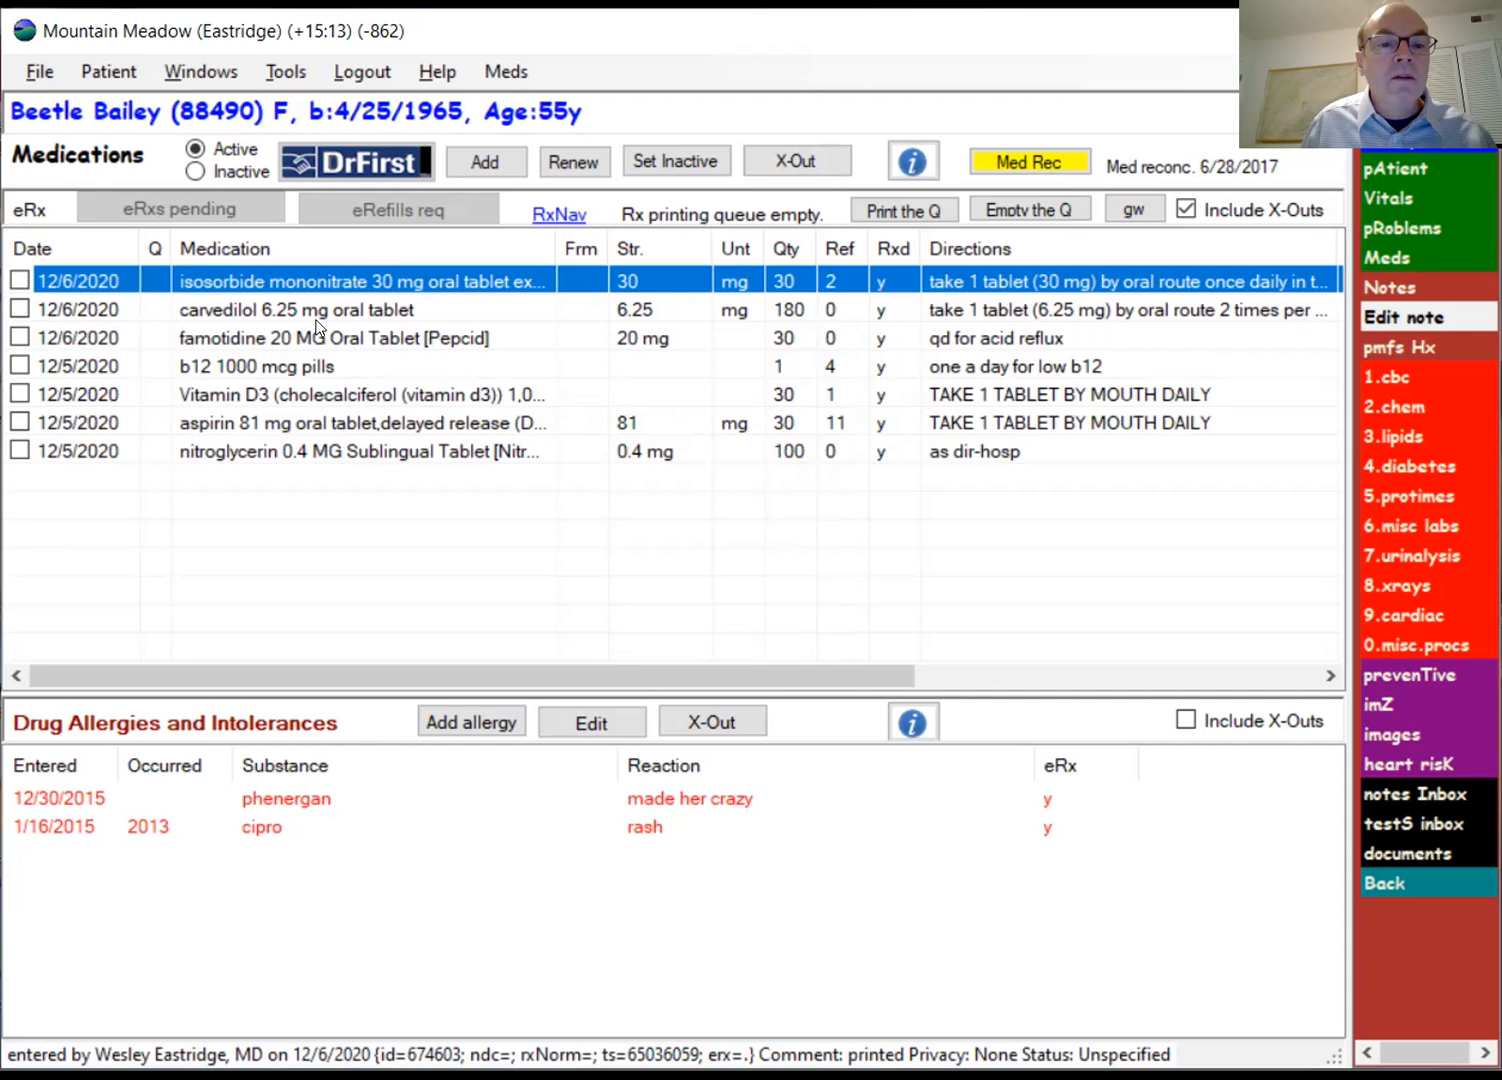
# Step: Start a new prescription, looking up atorvastatin and choosing atorvastatin 40 MG Oral Tablet
pyautogui.press('Insert')
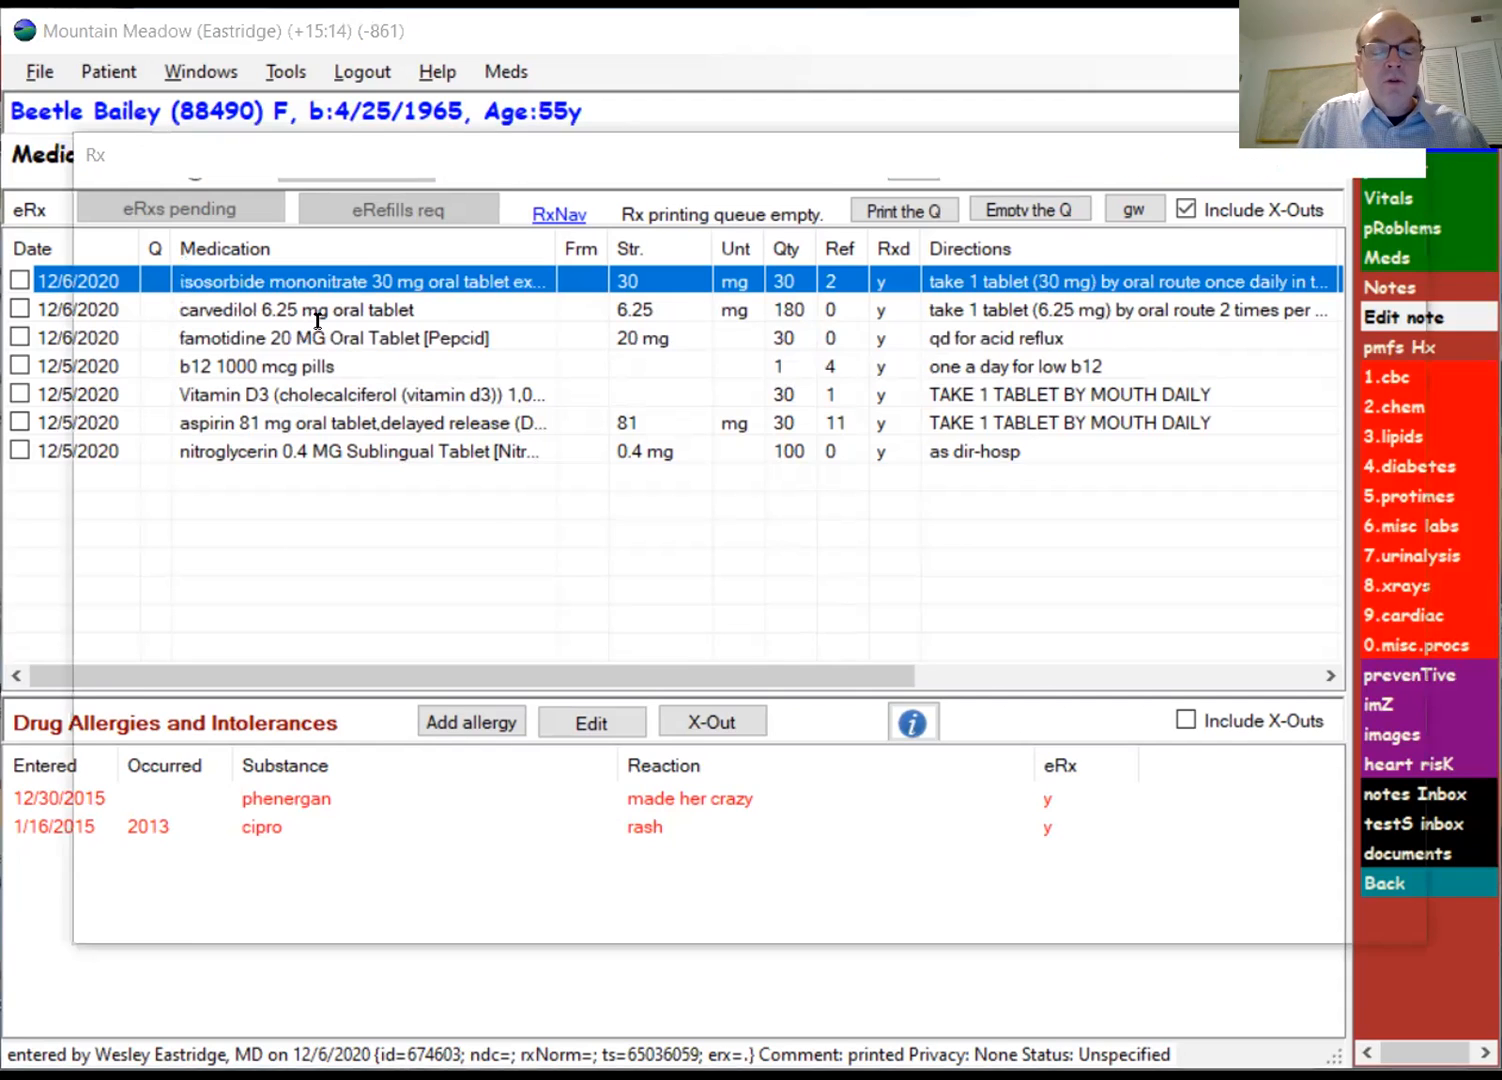
pyautogui.write('atorvastatin')
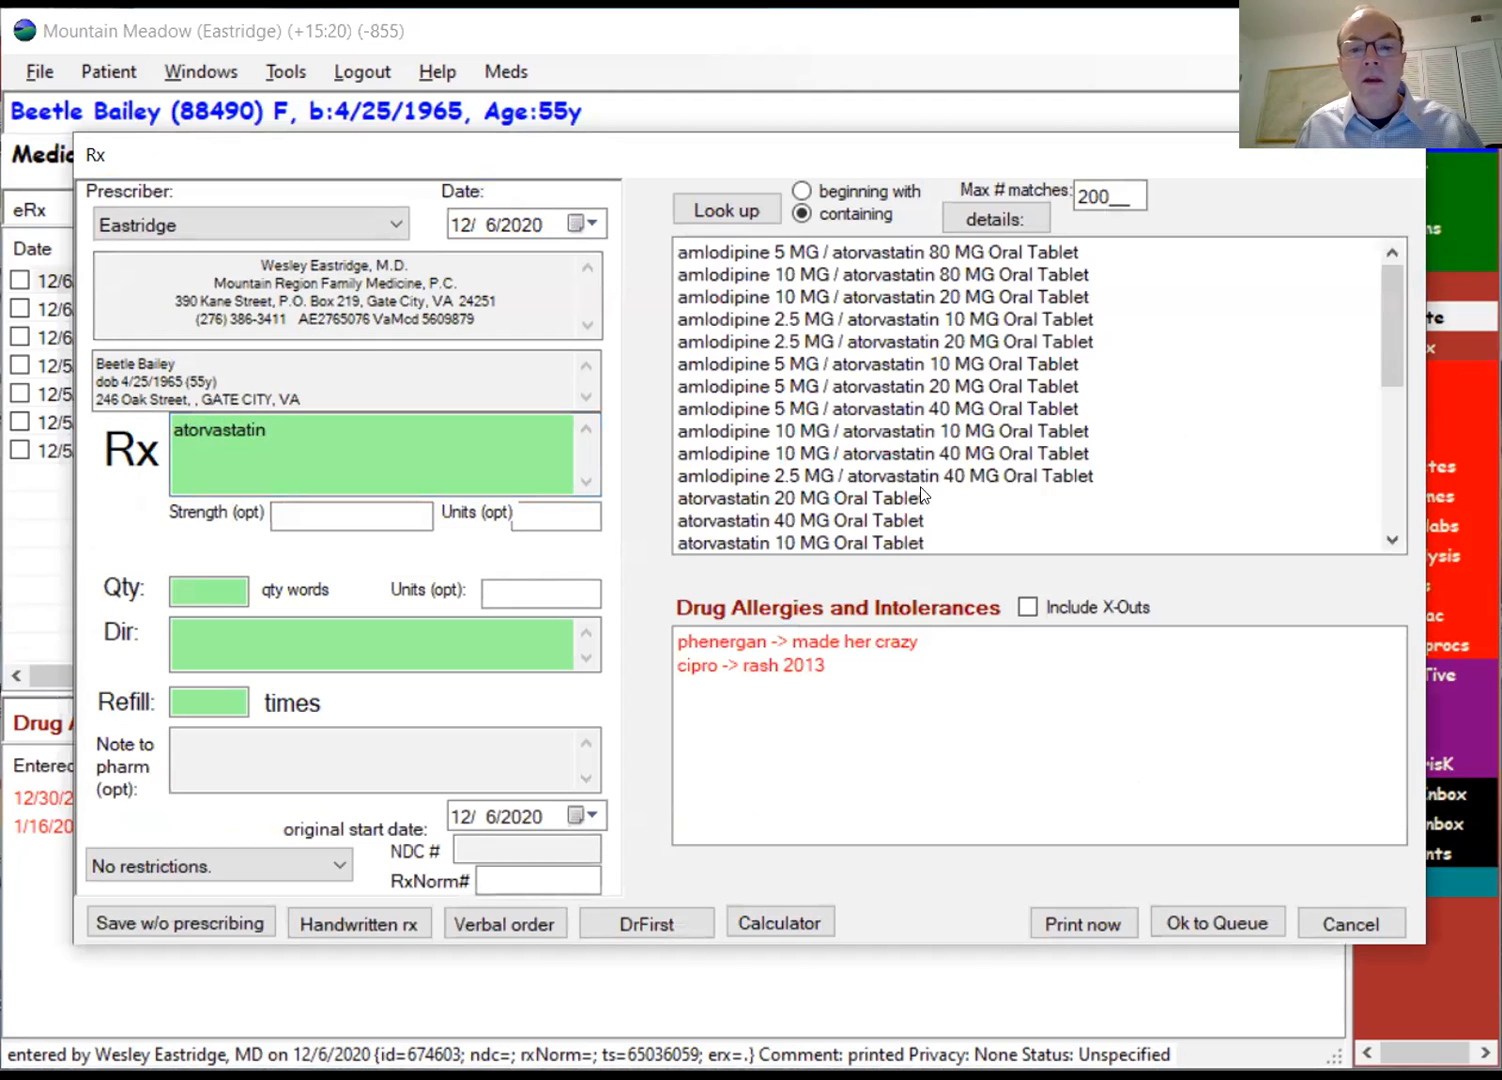
pyautogui.click(843, 515)
pyautogui.click(212, 591)
pyautogui.click(212, 589)
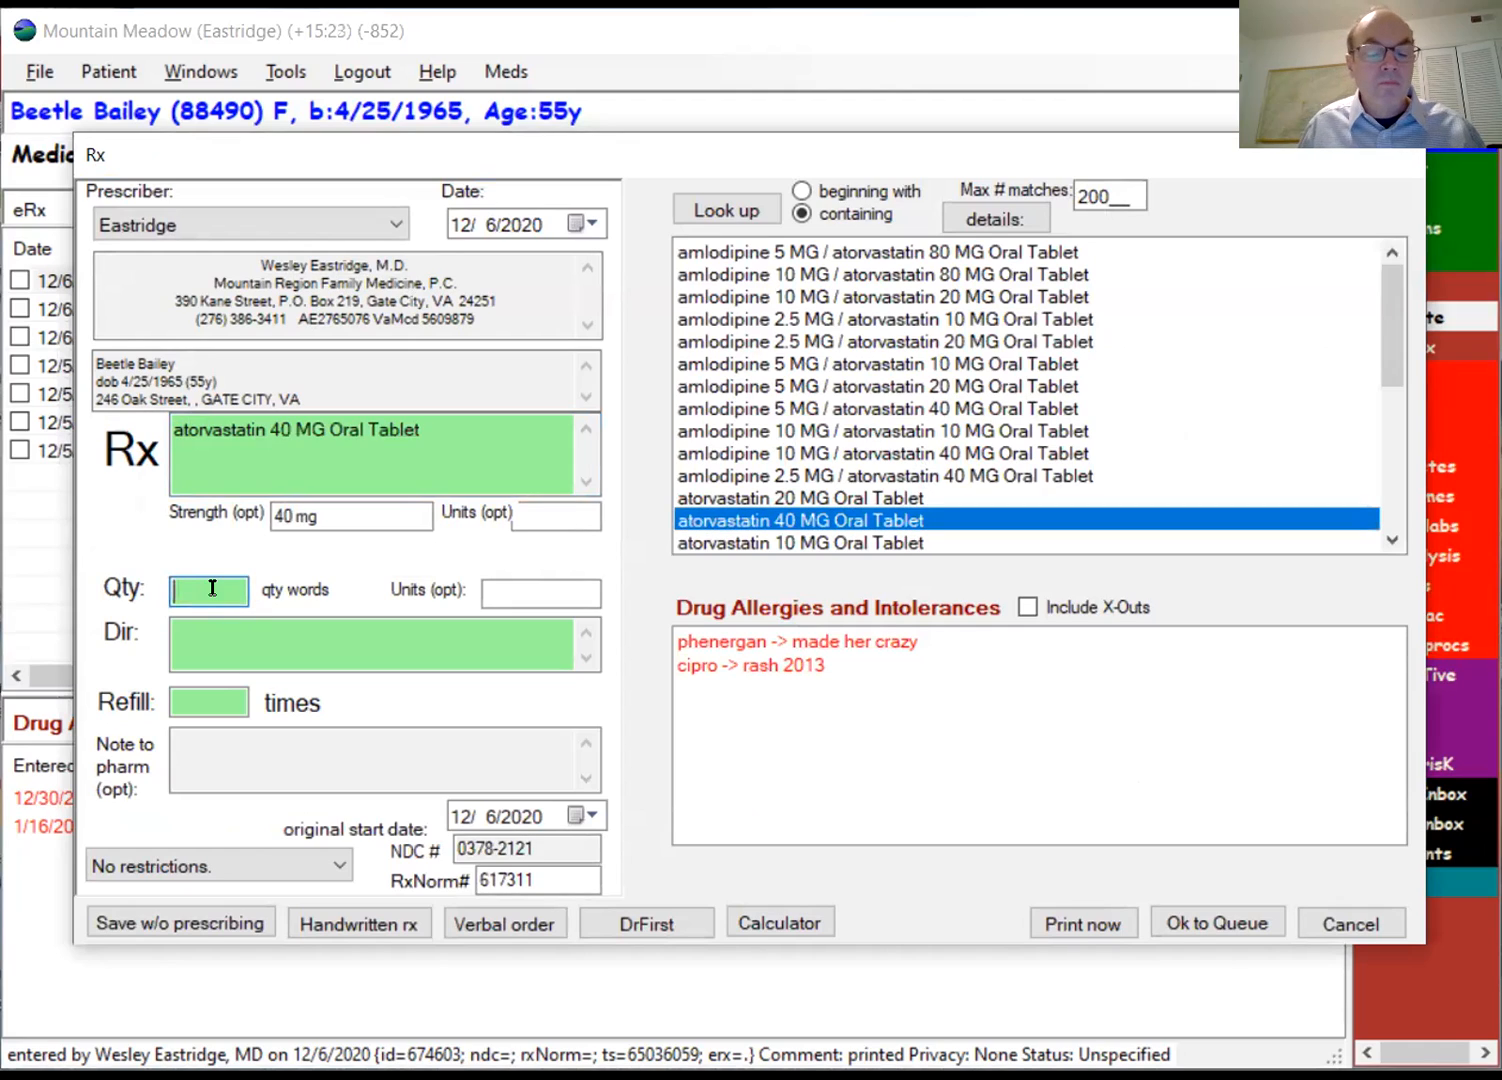
# Step: Complete the atorvastatin prescription with quantity 30, directions "qd for cholesterol" and 5 refills
pyautogui.write('30')
pyautogui.press('Tab')
pyautogui.press('Tab')
pyautogui.write('qd for chole')
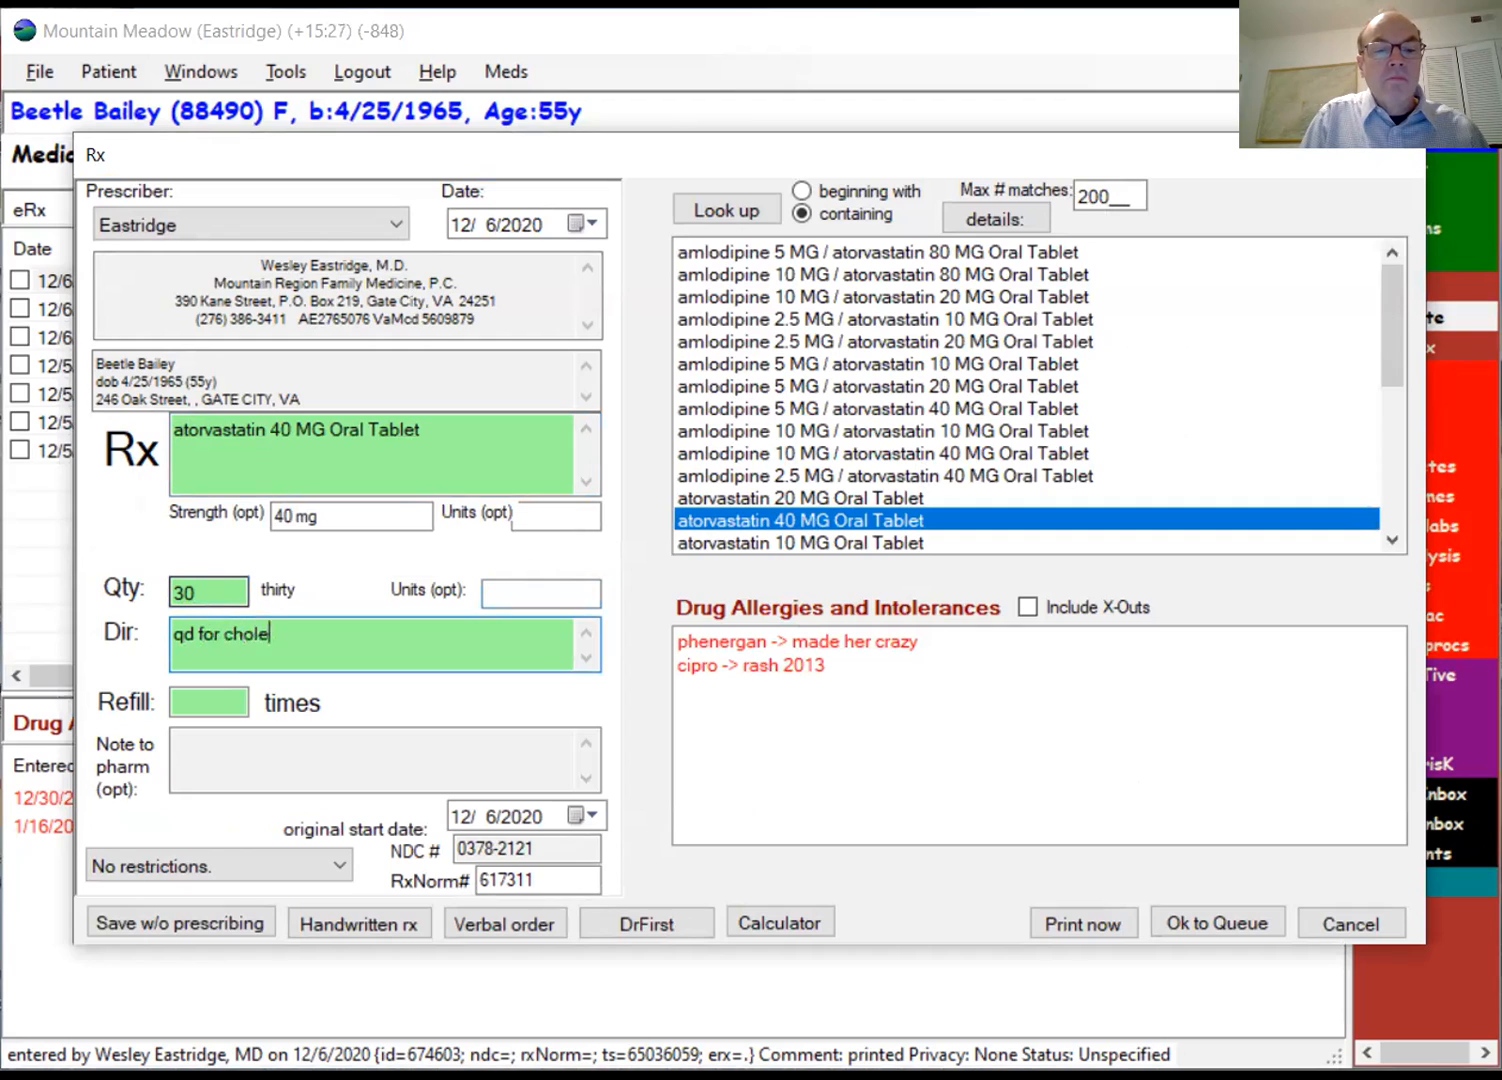
pyautogui.write('sterol')
pyautogui.press('Tab')
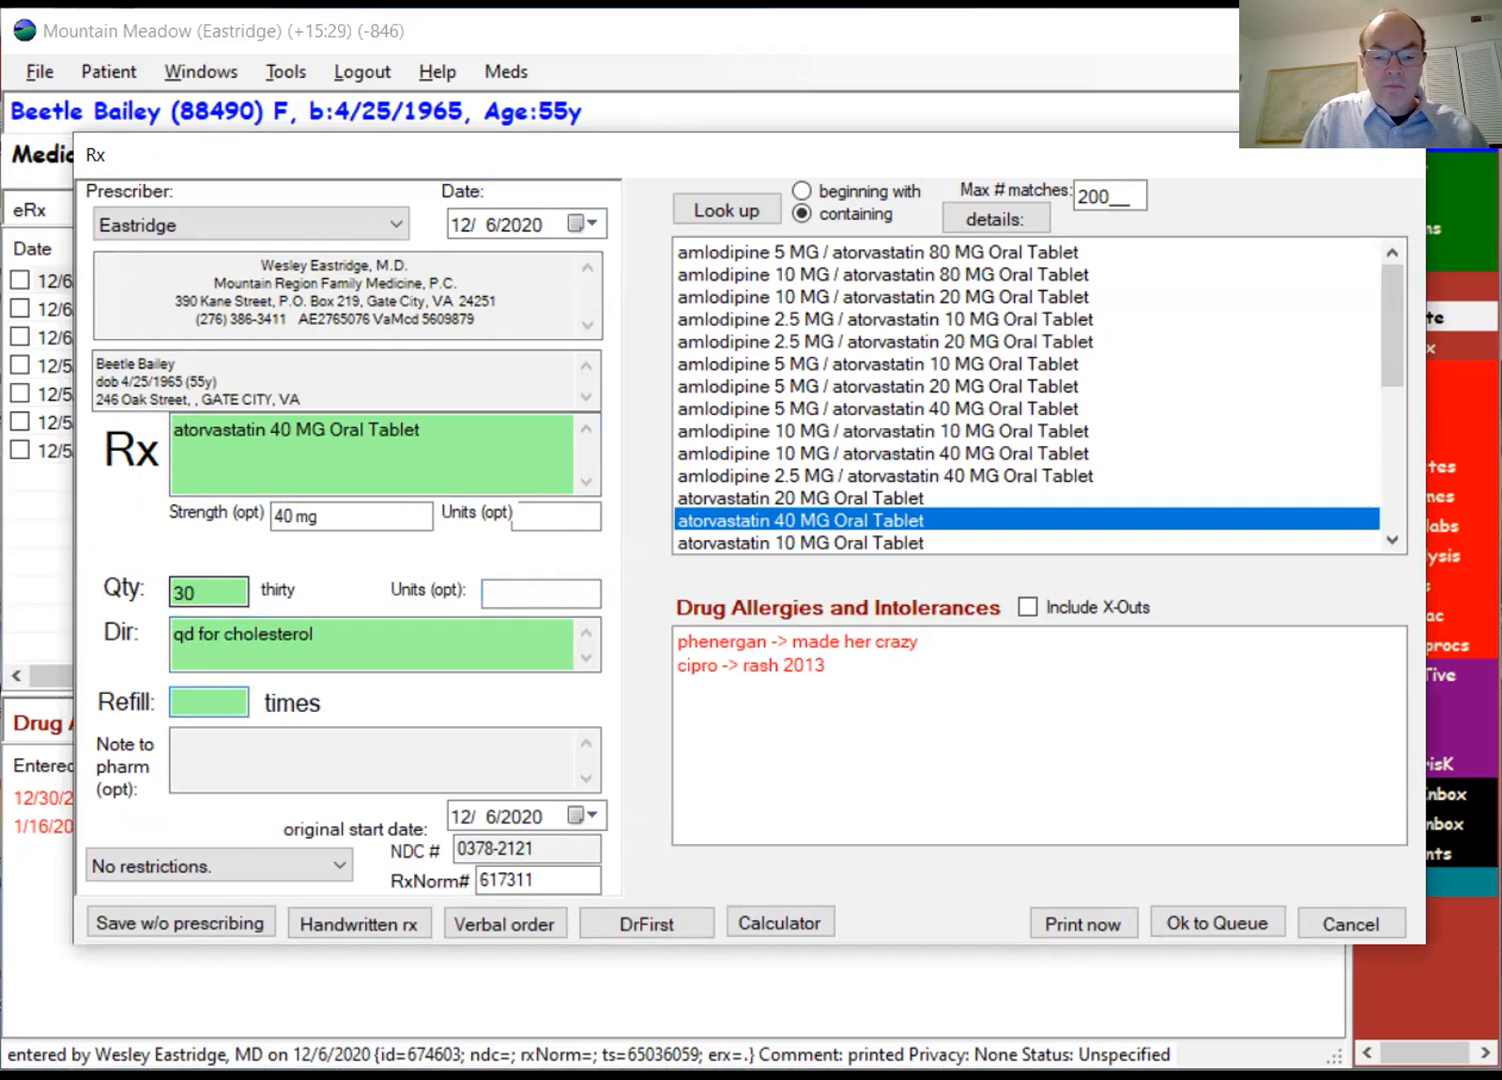
pyautogui.write('5')
pyautogui.press('alt')
pyautogui.hotkey('alt', 'o')
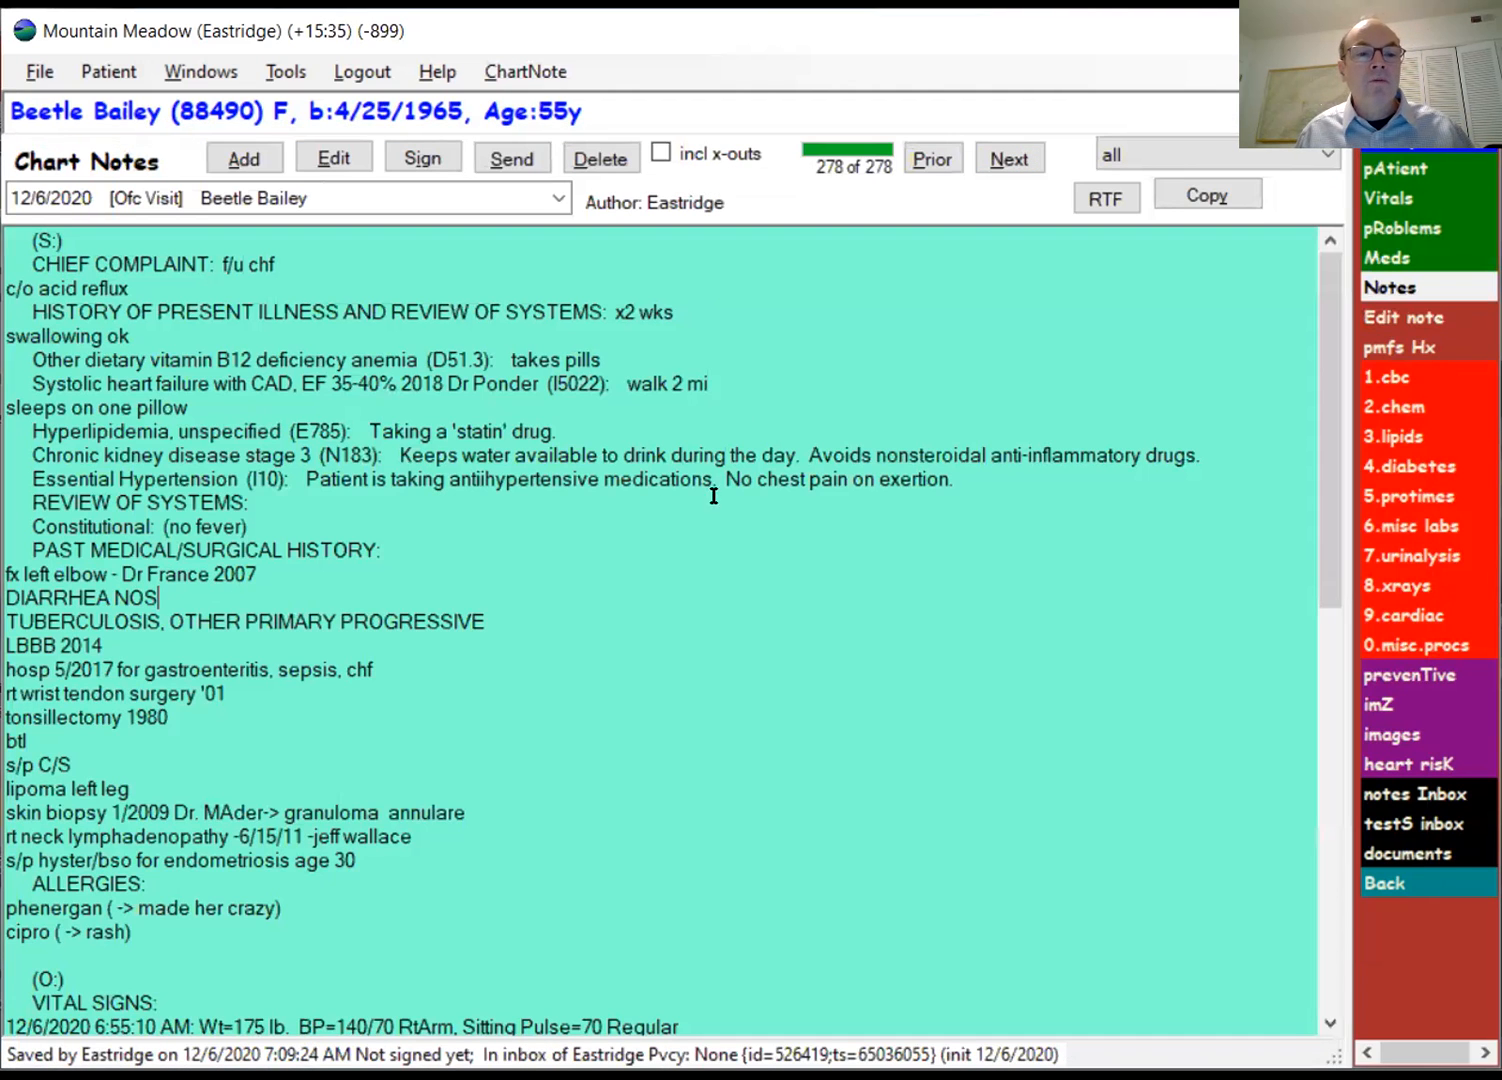
# Step: Review the office visit note through its Plan and medications, and open its Encounter Summary to check the Assessment and Plan
pyautogui.scroll(-3, 662, 477)
pyautogui.scroll(-6, 662, 477)
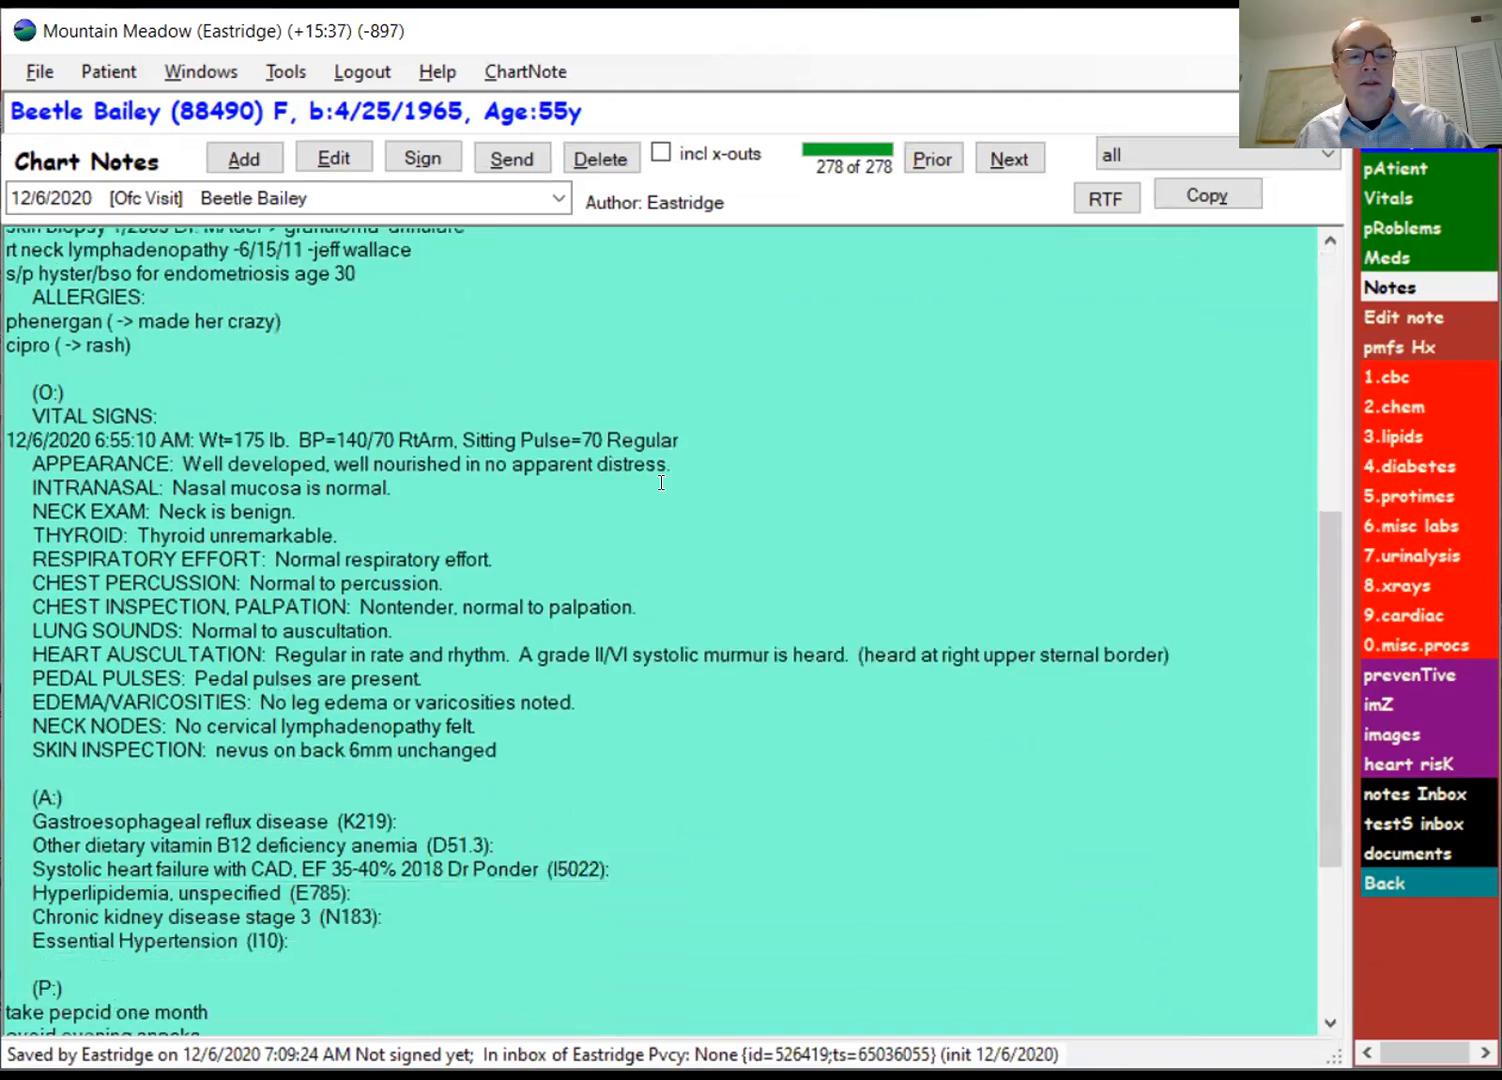
pyautogui.scroll(-4, 475, 550)
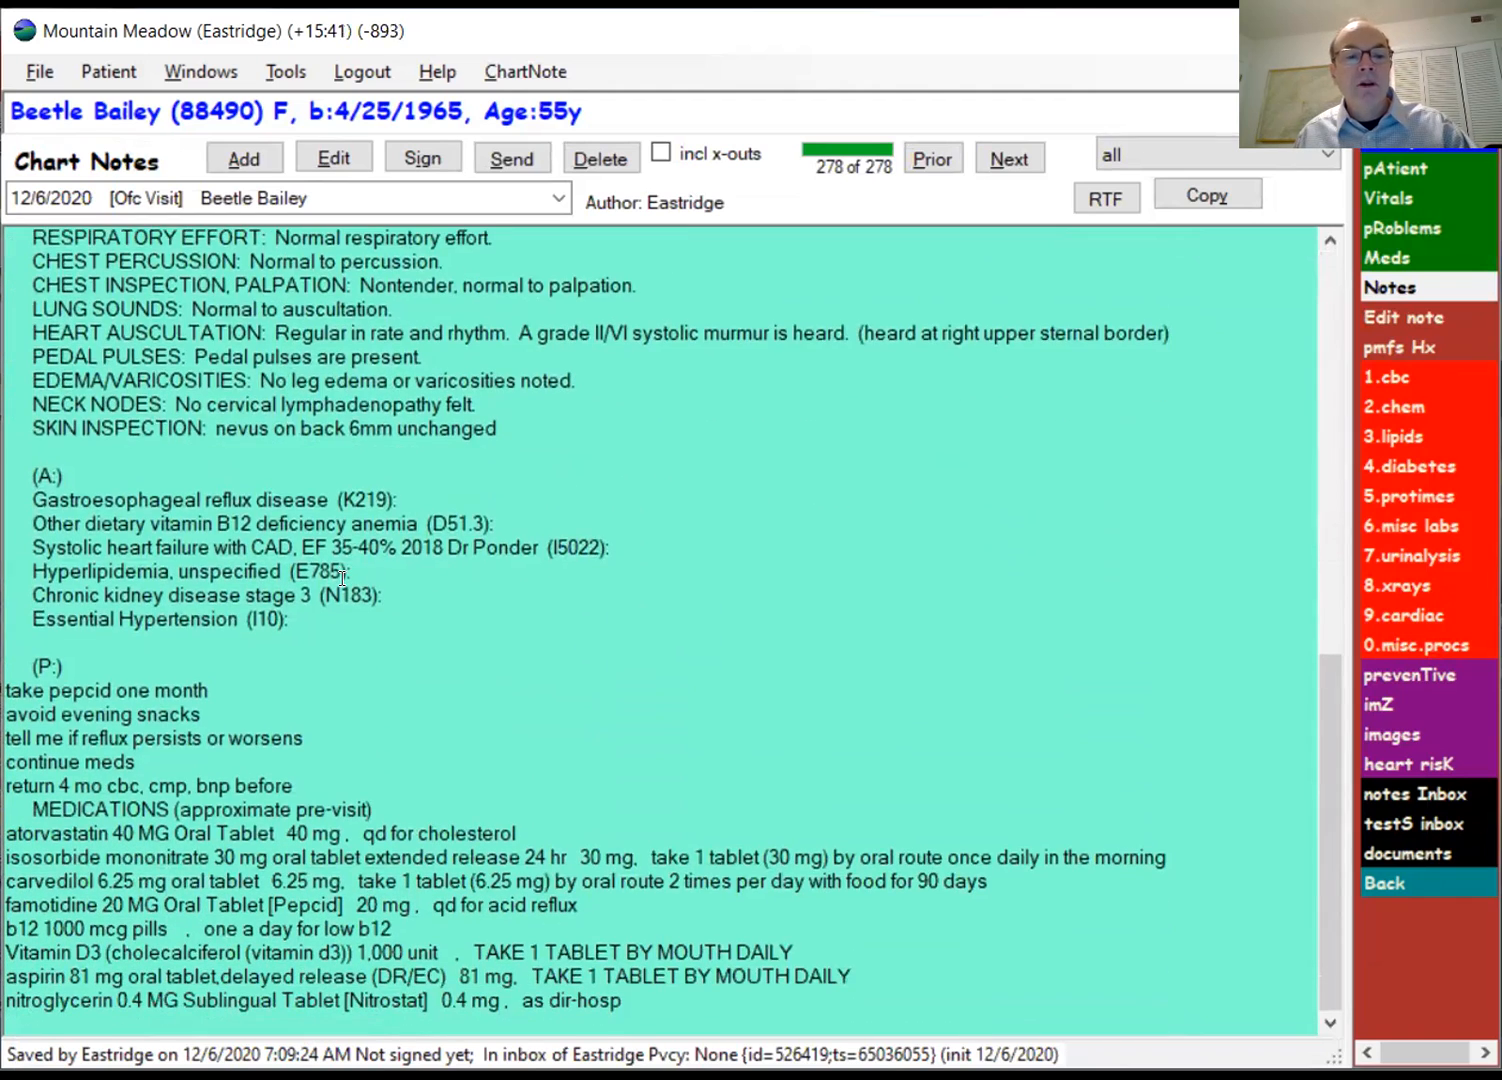
pyautogui.click(508, 73)
pyautogui.click(561, 236)
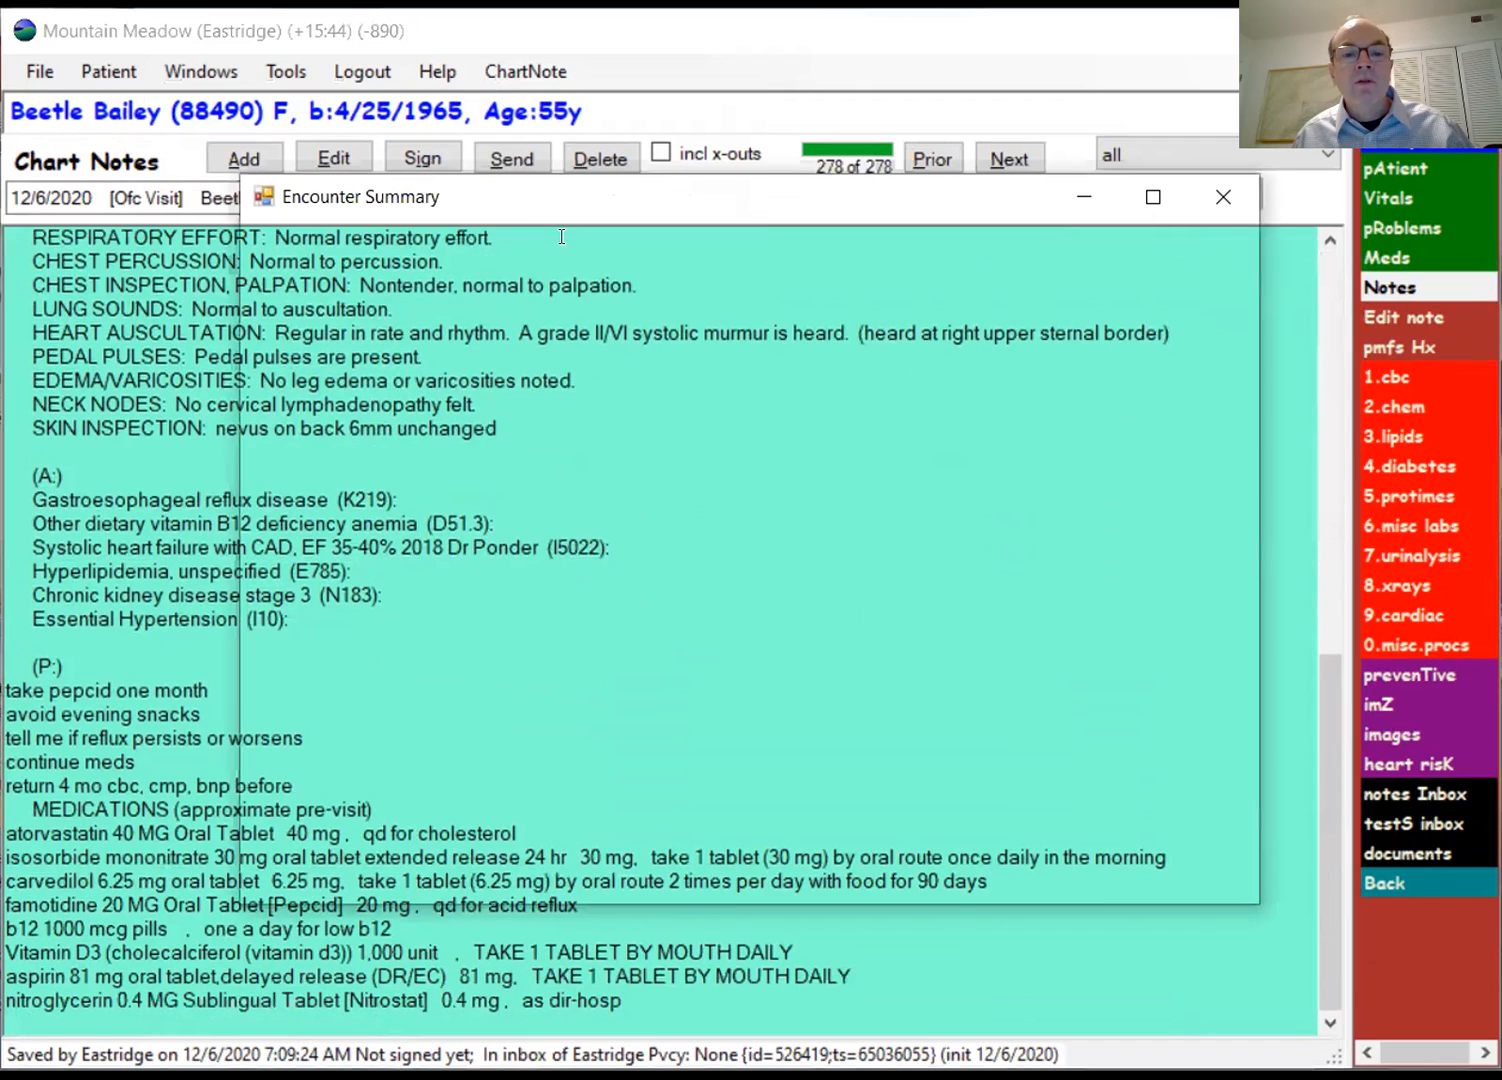
pyautogui.moveTo(1236, 424)
pyautogui.mouseDown()
pyautogui.moveTo(1230, 302)
pyautogui.moveTo(1230, 449)
pyautogui.mouseUp()
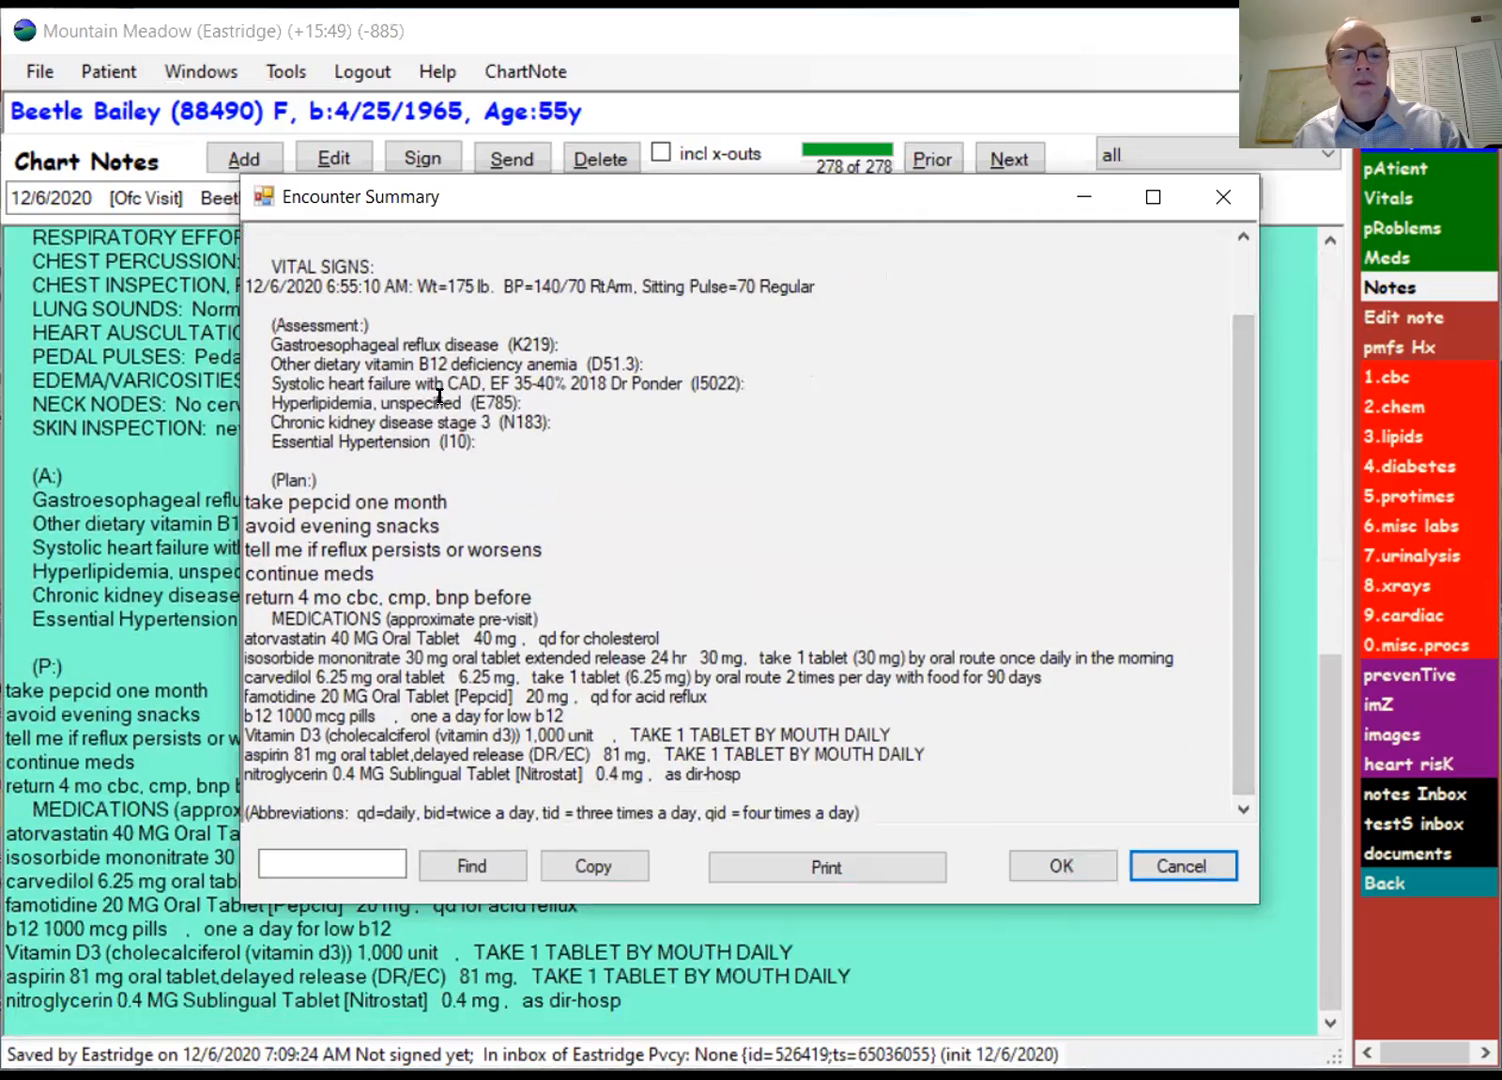